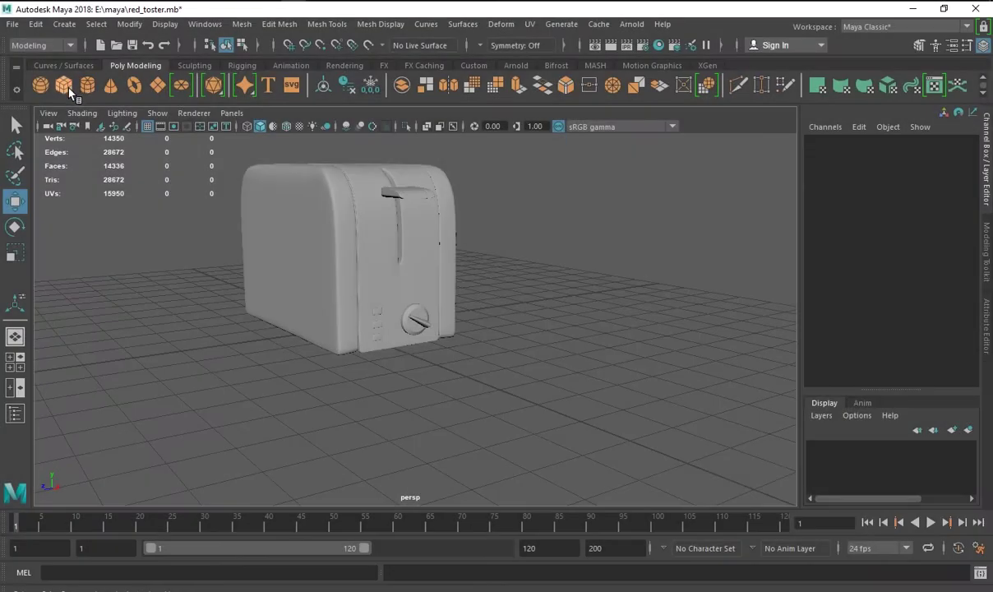
Create a new polygon cube and slide it out toward the toaster's lower corner in front view.
click(69, 88)
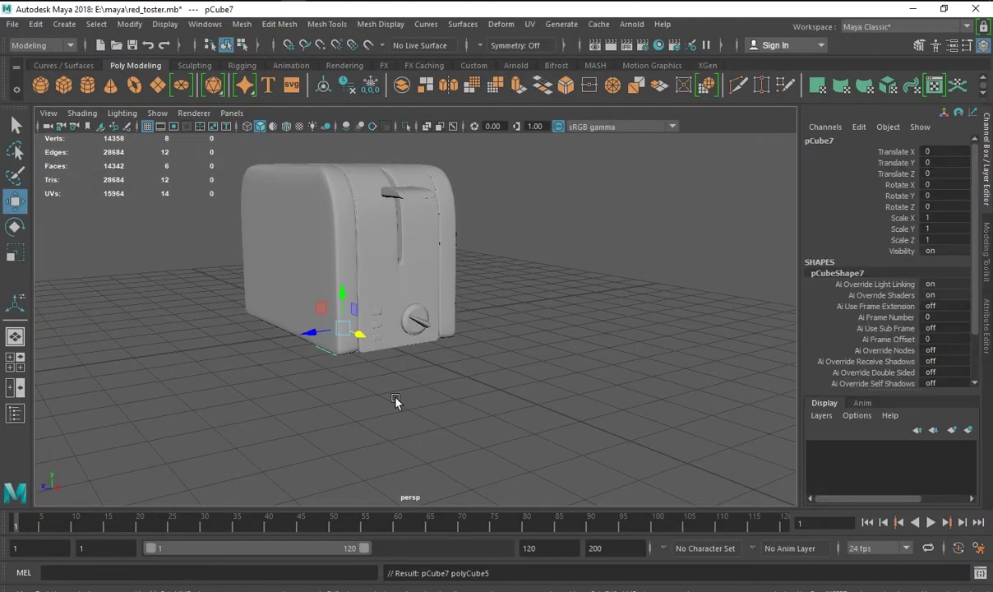
drag(358, 338, 472, 392)
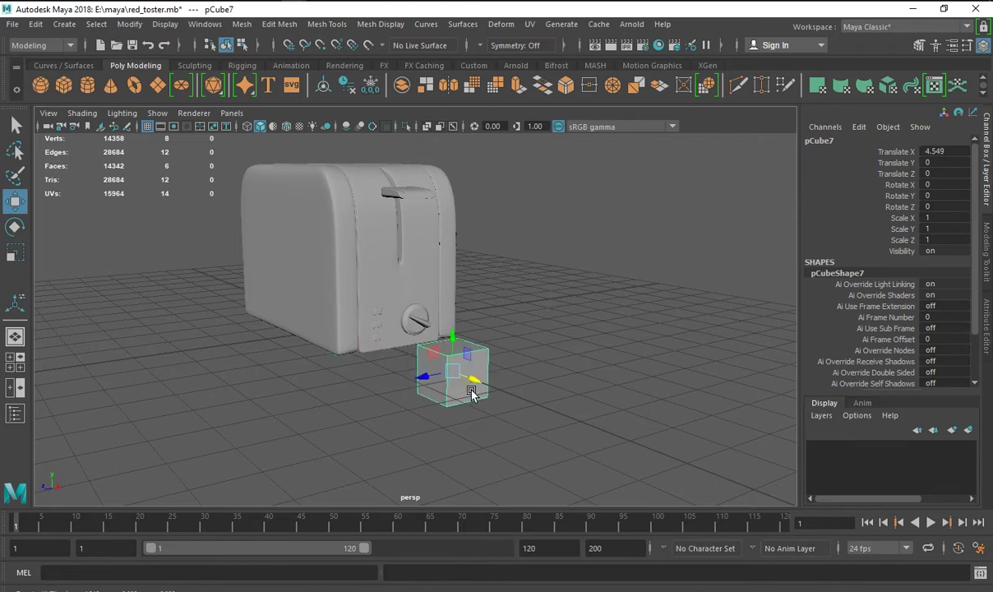
key(space)
key(space)
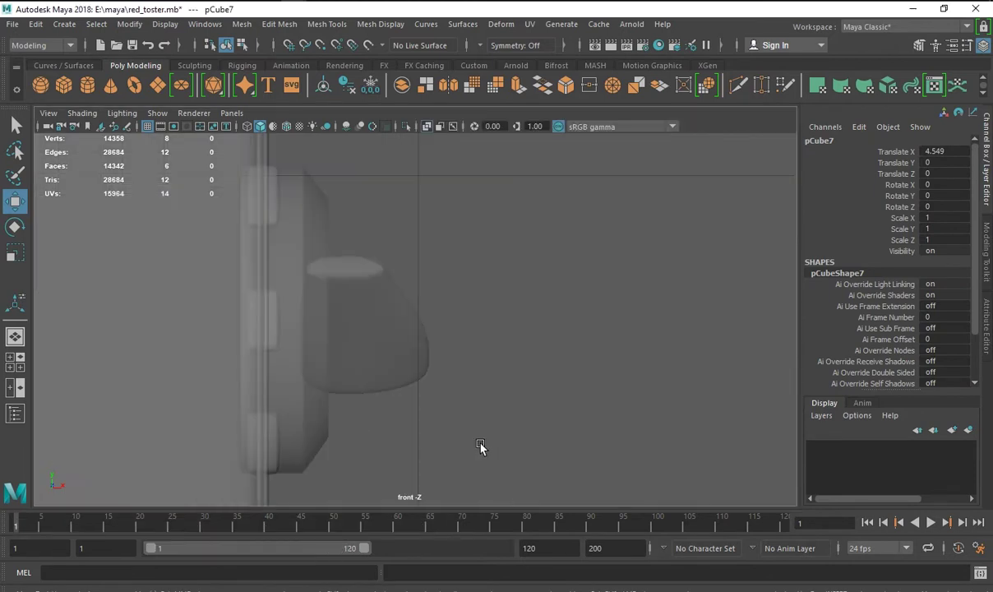
scroll(481, 450, down, 5)
drag(493, 354, 413, 359)
key(f)
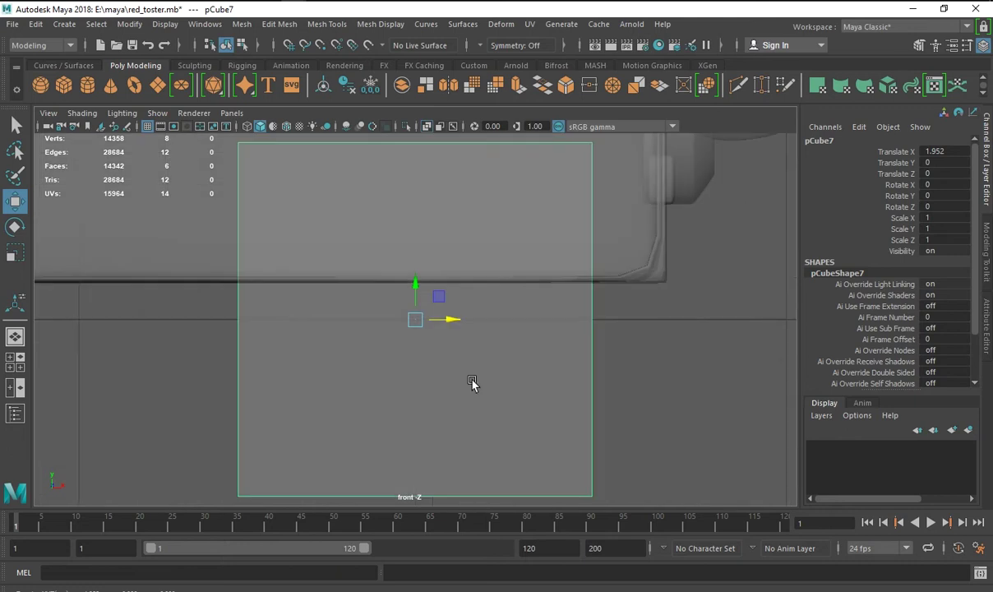
scroll(471, 383, down, 3)
Scale the cube down to a small block, Scale X 0.221 and Y 0.258.
click(15, 253)
mouse_move(399, 289)
mouse_down()
mouse_move(422, 320)
mouse_move(450, 321)
mouse_up()
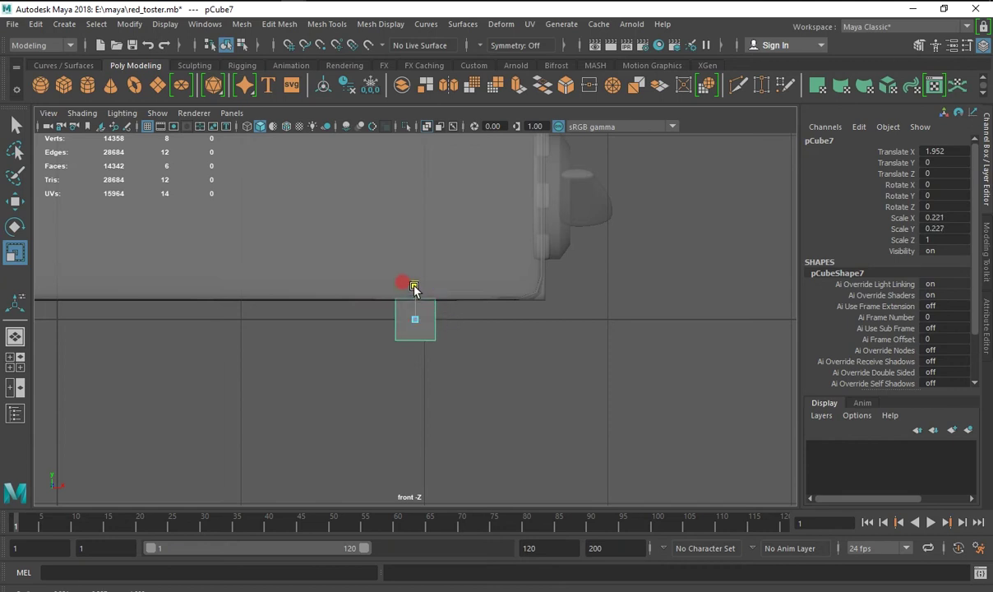
mouse_move(412, 287)
mouse_down()
mouse_move(412, 278)
mouse_move(455, 306)
mouse_move(477, 300)
mouse_move(464, 314)
mouse_up()
Position the block under the toaster's corner at X 1.994, Y 0.135.
key(w)
drag(432, 274, 433, 268)
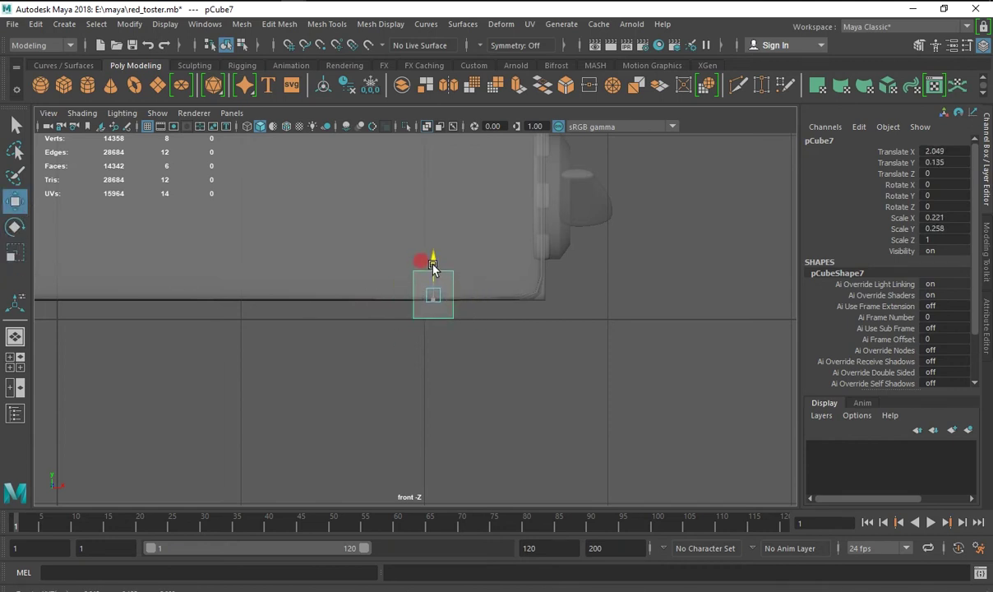
alt+middle_drag(494, 334, 613, 360)
drag(571, 307, 561, 308)
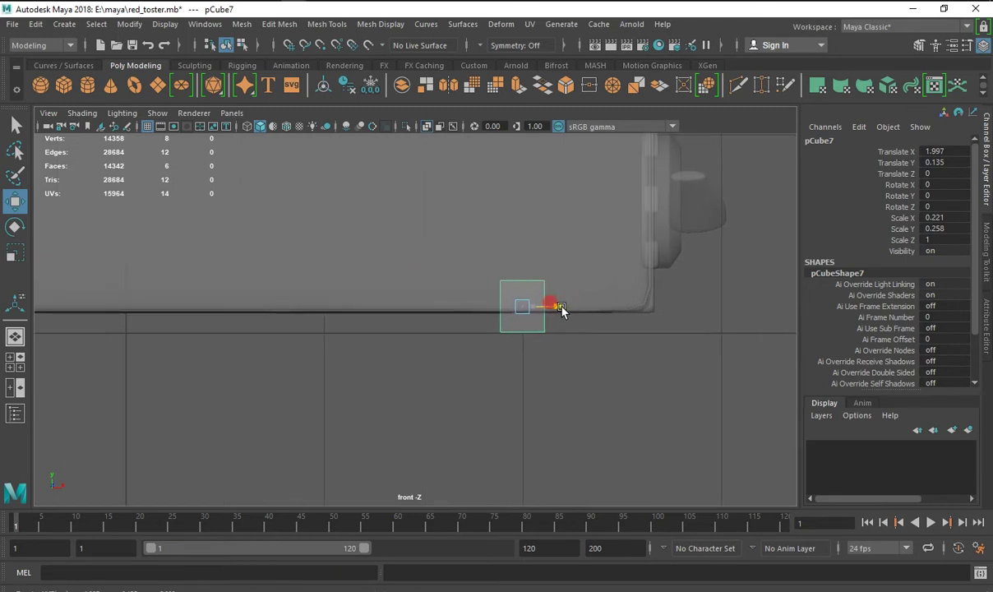
scroll(593, 355, down, 2)
scroll(575, 349, down, 2)
scroll(533, 416, up, 2)
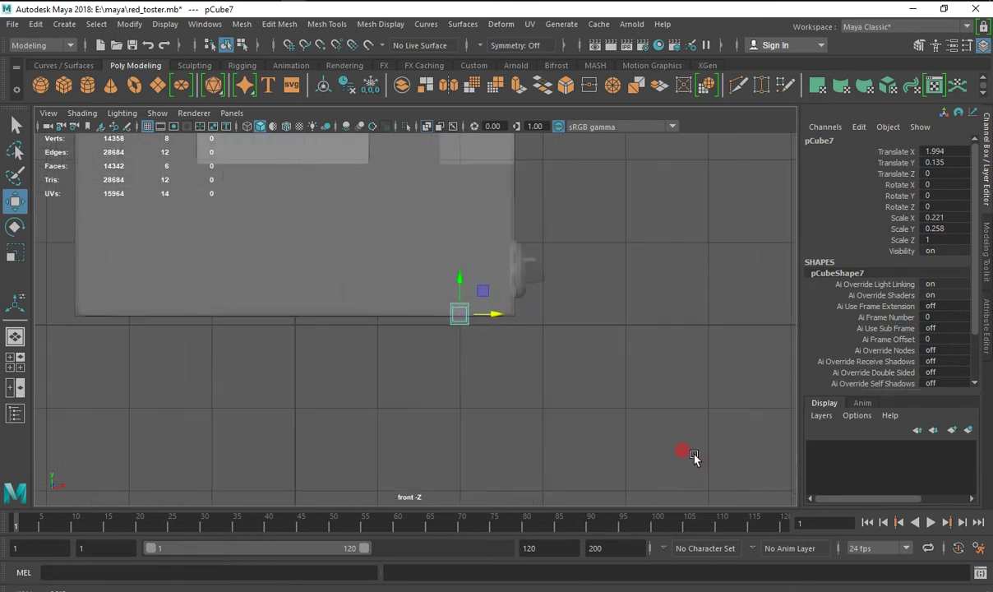
scroll(549, 410, up, 1)
scroll(711, 409, up, 2)
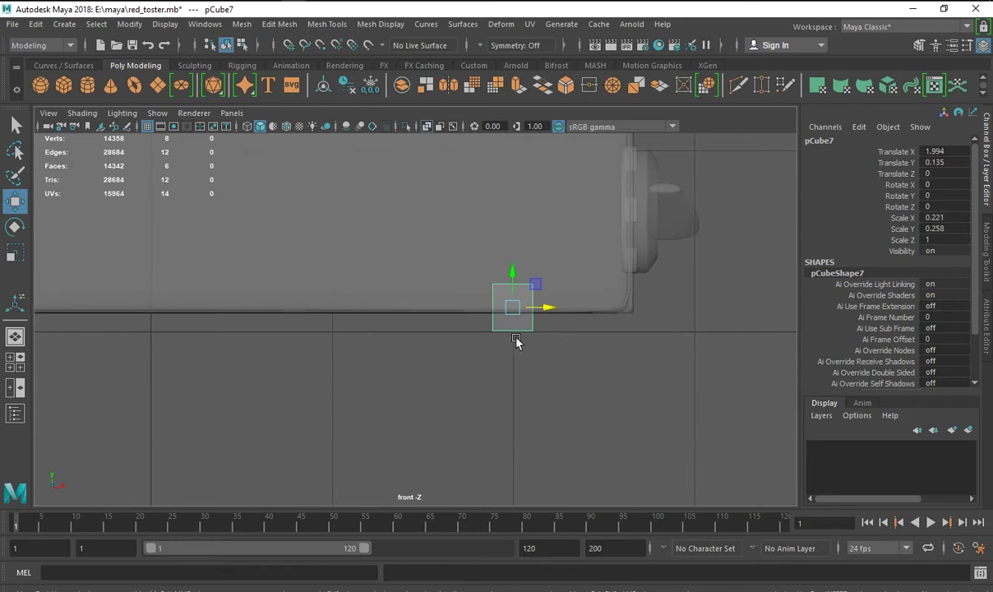
Orbit the perspective view to inspect the block under the toaster.
right_click(512, 188)
key(space)
key(space)
mouse_move(462, 347)
alt+mouse_down()
mouse_move(498, 401)
mouse_move(70, 288)
alt+mouse_up()
right_click(293, 190)
Flatten the cube's depth to Scale Z 0.198.
click(271, 275)
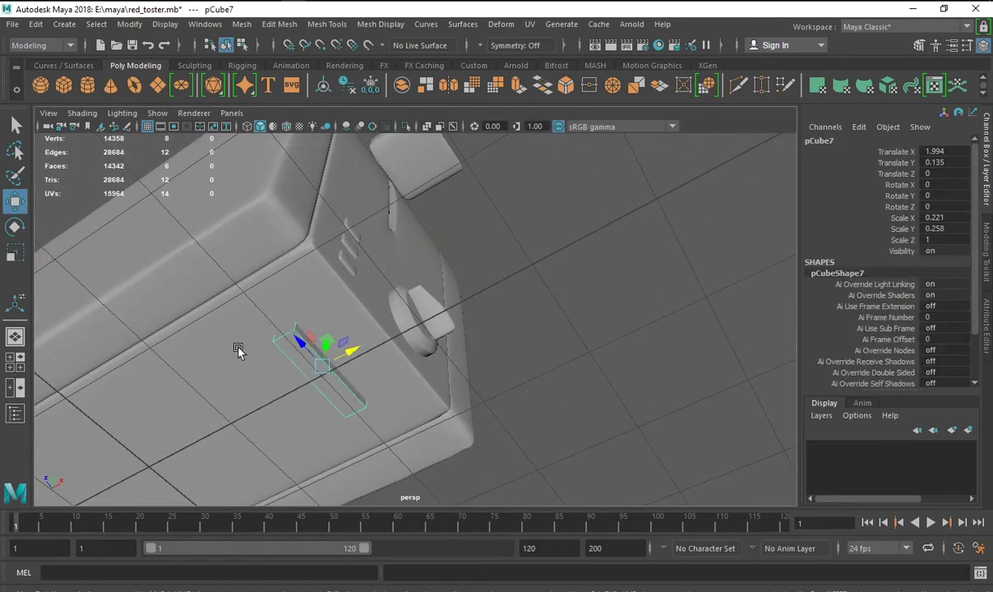
key(r)
mouse_move(315, 359)
mouse_down()
mouse_move(322, 366)
mouse_move(239, 356)
mouse_move(244, 367)
mouse_up()
Slide the foot block along X to 1.878 under the toaster's corner.
key(space)
key(space)
click(15, 201)
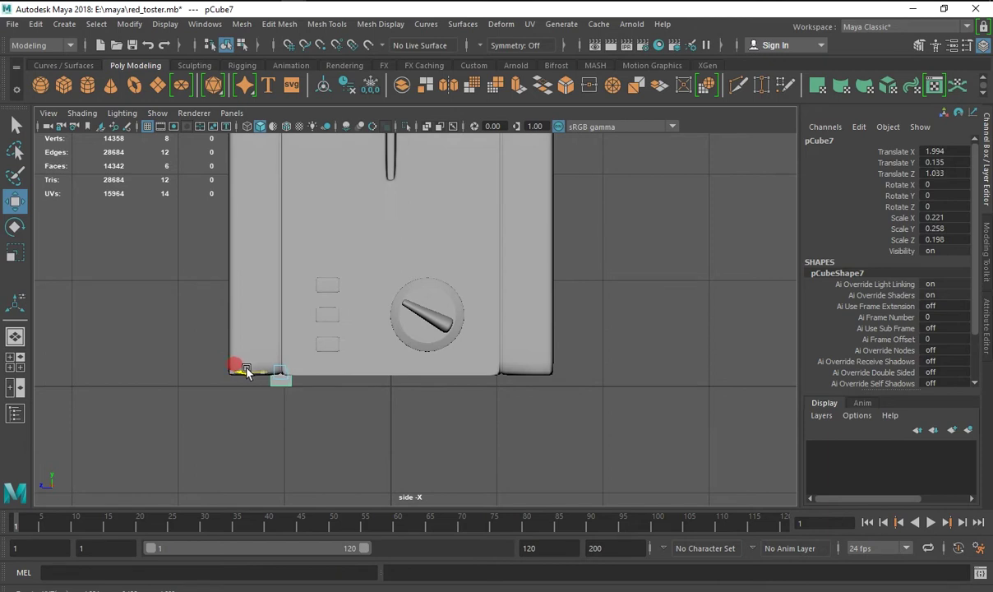
scroll(256, 379, up, 5)
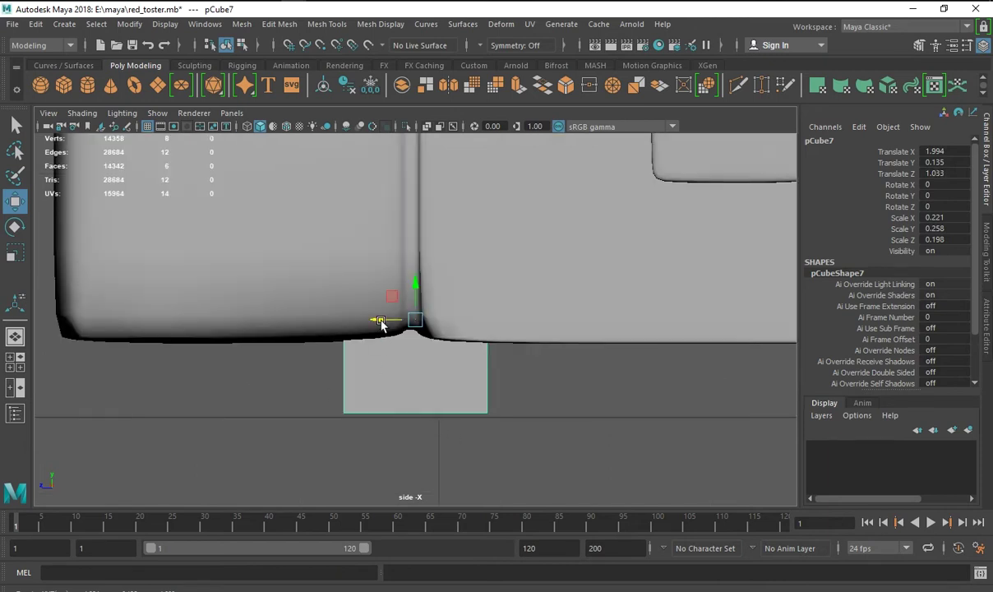
scroll(378, 353, down, 5)
scroll(382, 386, up, 1)
key(space)
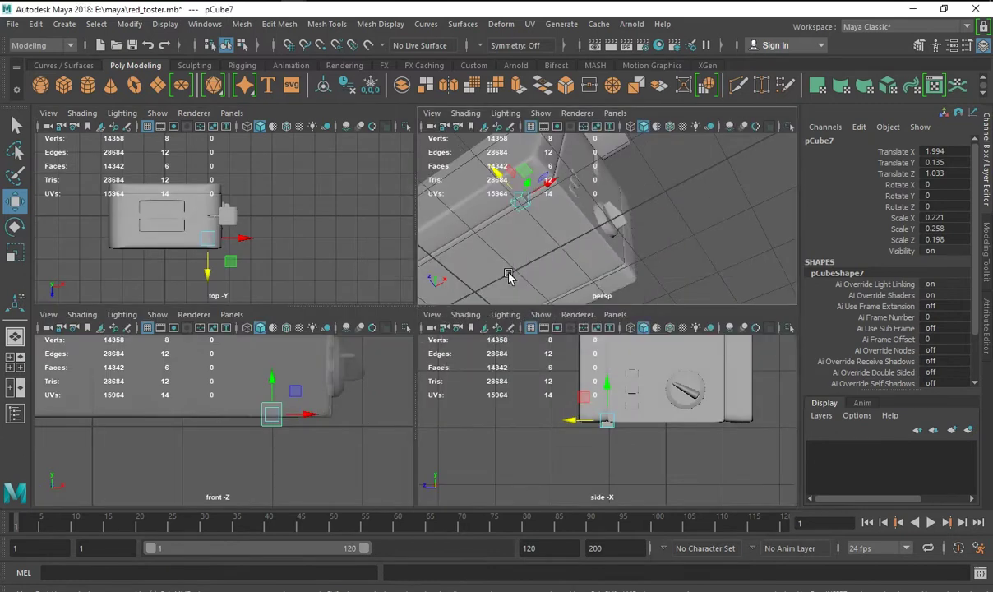
key(space)
middle_drag(389, 281, 212, 411)
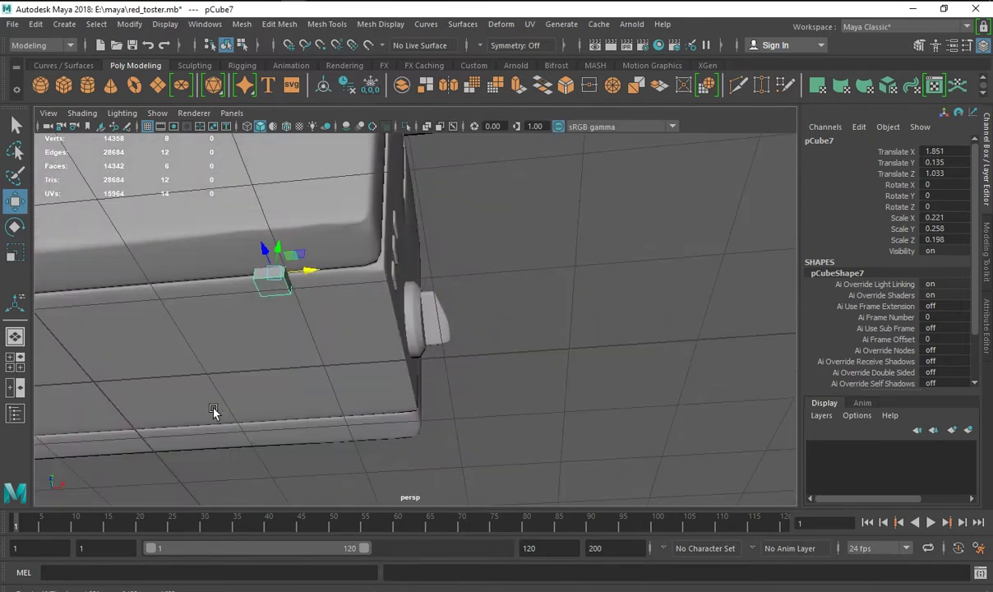
key(space)
Compare with the reference photo and move the foot along Z to 1.024.
key(space)
drag(523, 312, 528, 312)
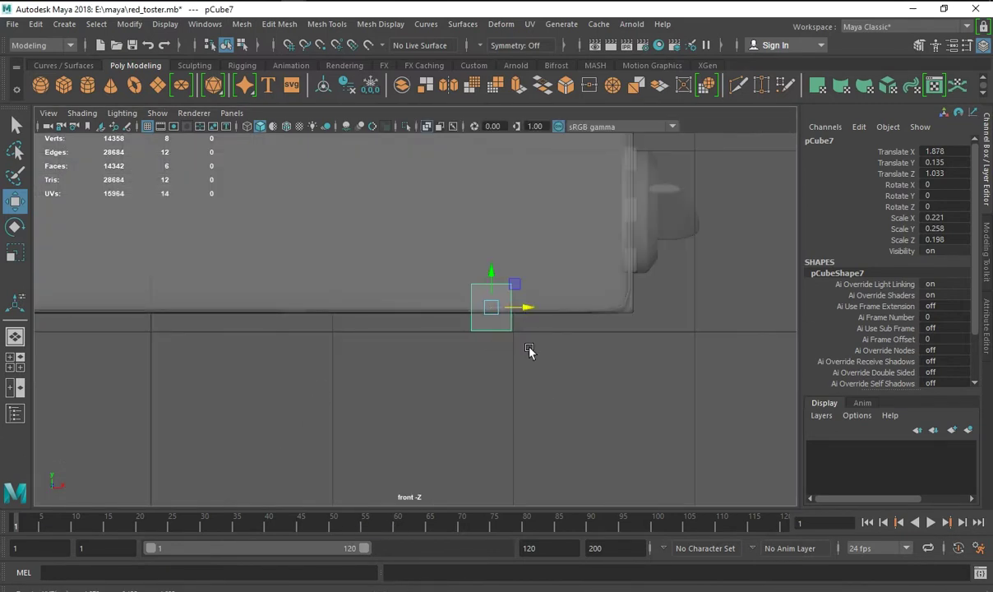
key(alt+Tab)
key(alt+Tab)
key(space)
key(space)
scroll(378, 319, up, 3)
mouse_move(378, 319)
mouse_down()
mouse_move(401, 324)
mouse_move(382, 327)
mouse_up()
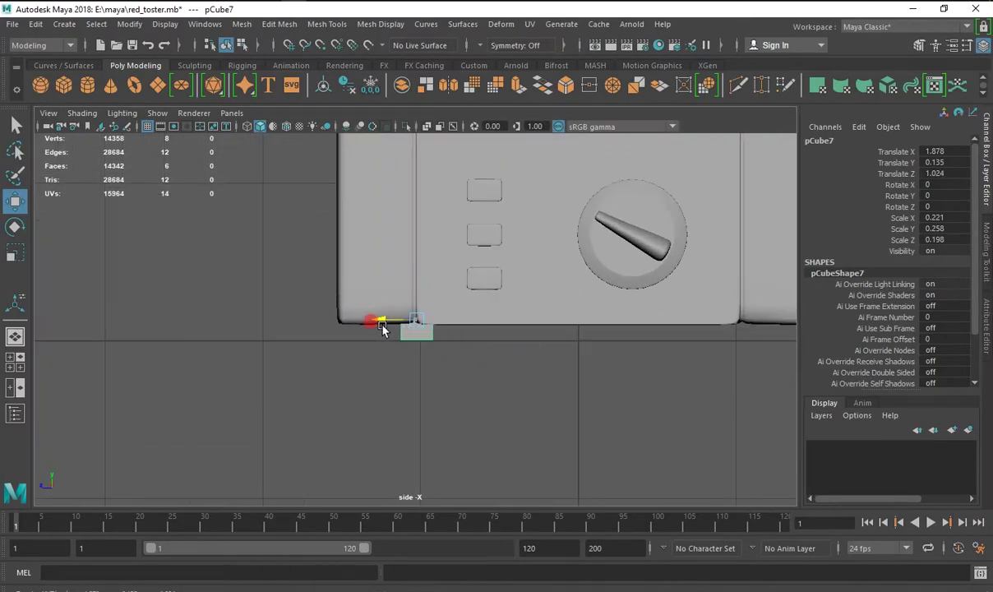
key(space)
key(space)
right_click(288, 182)
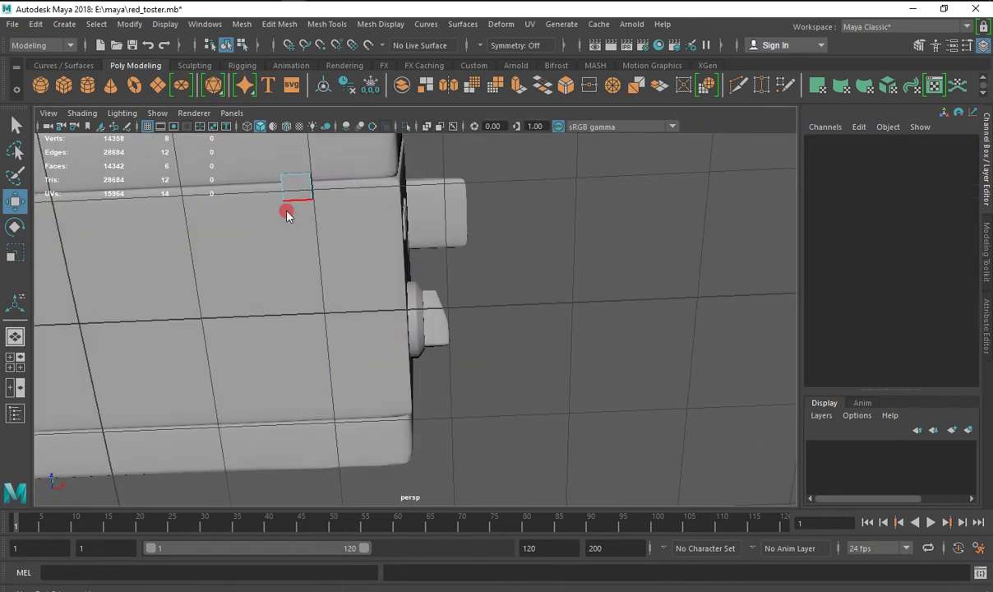
Select the foot block's bottom face and save the scene.
right_drag(287, 189, 276, 244)
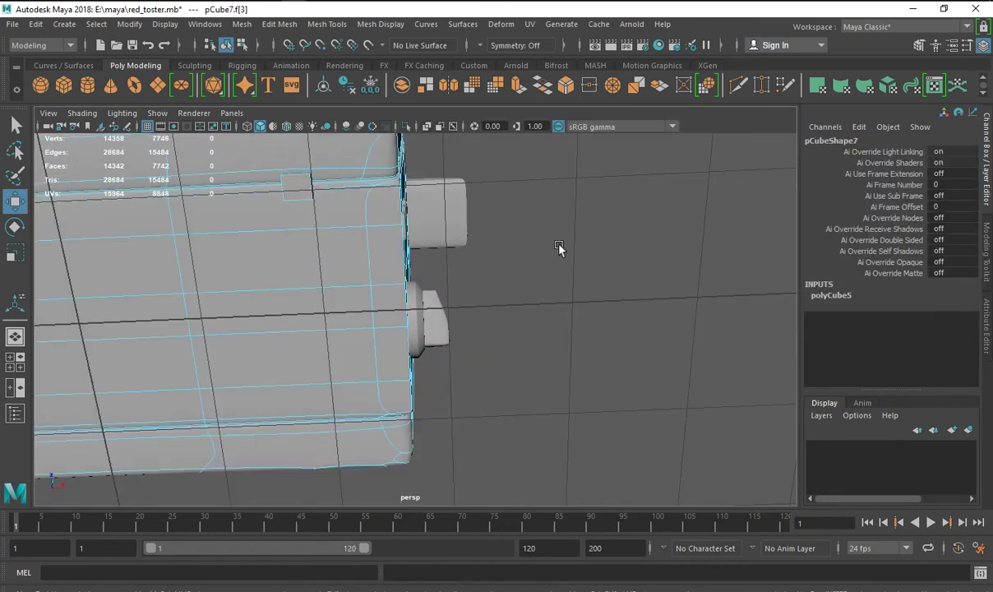
click(527, 230)
key(F8)
right_drag(300, 180, 300, 220)
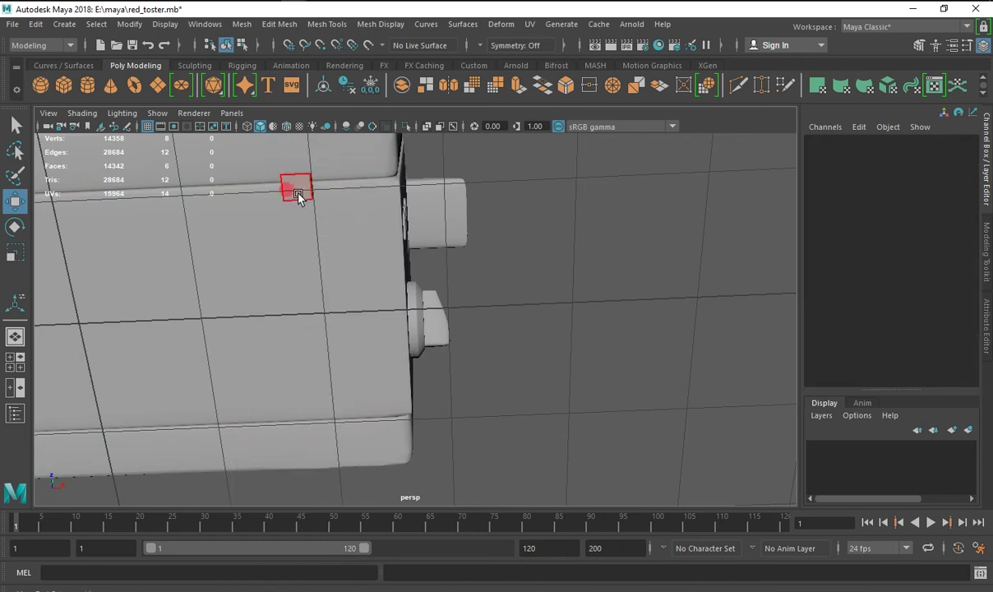
click(298, 188)
key(ctrl+s)
Extrude the face with Offset -0.3, then extrude again and pull it down.
click(519, 90)
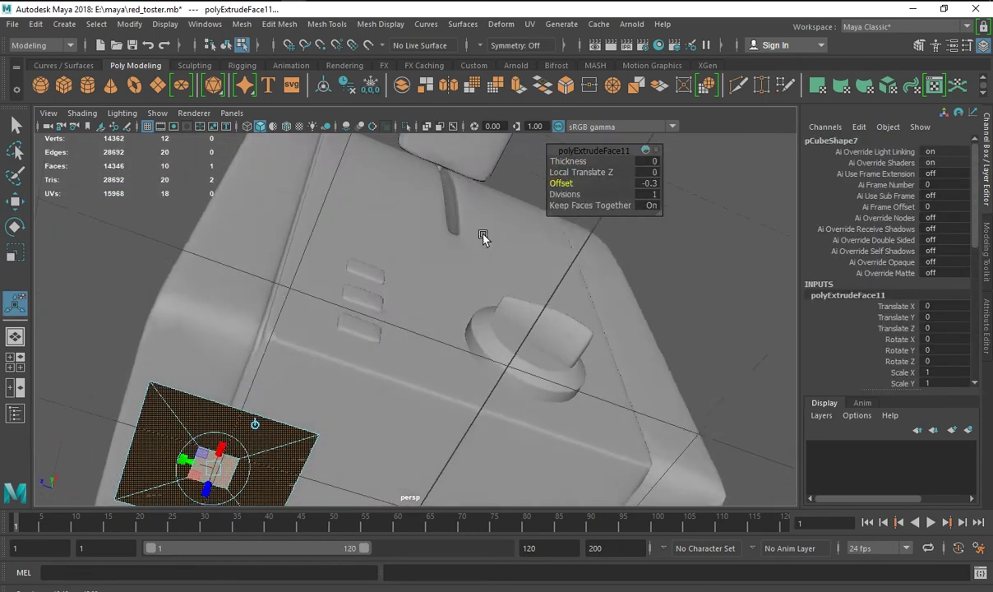
alt+drag(483, 237, 360, 317)
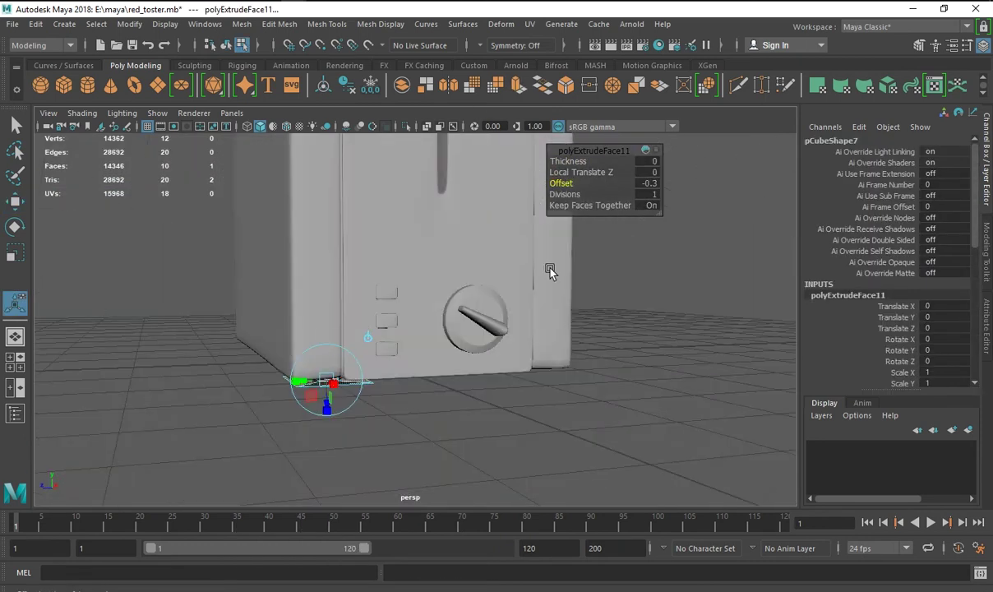
alt+drag(550, 272, 443, 246)
key(ctrl+e)
mouse_move(306, 370)
mouse_down()
mouse_move(321, 388)
mouse_move(310, 404)
mouse_move(404, 436)
mouse_move(503, 266)
mouse_up()
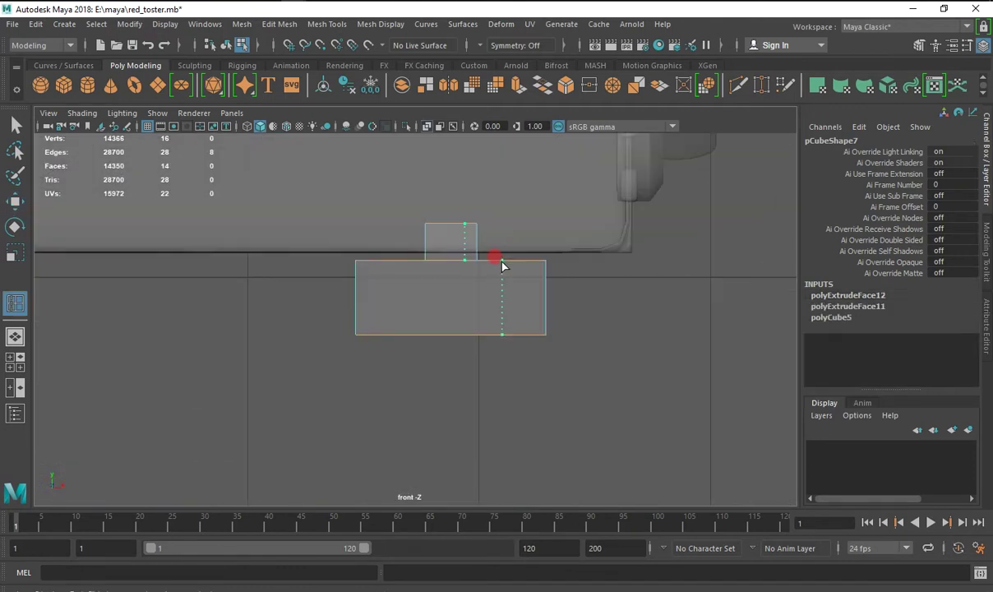
Insert edge loops across the foot block's base.
click(502, 265)
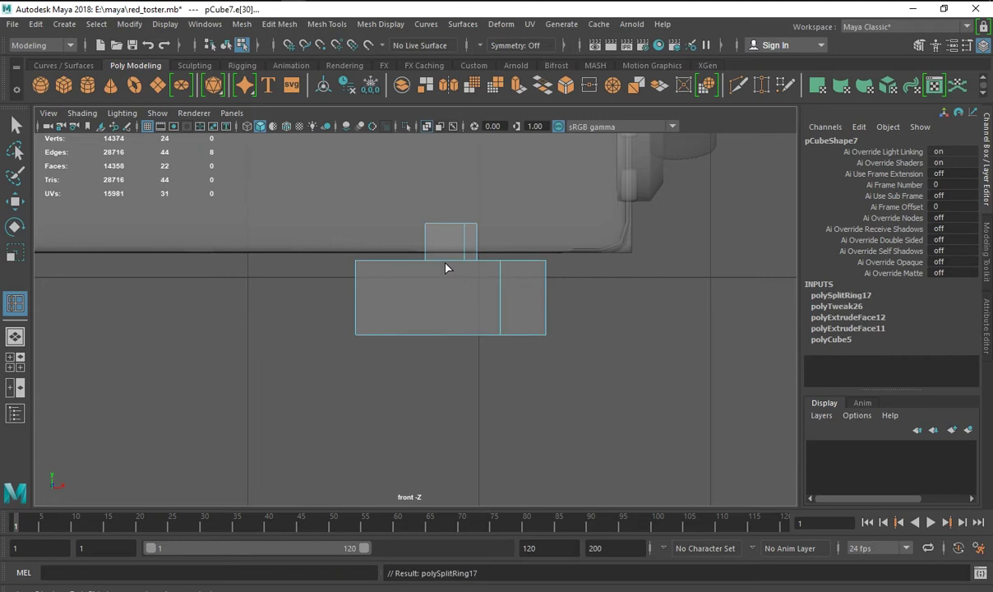
click(395, 265)
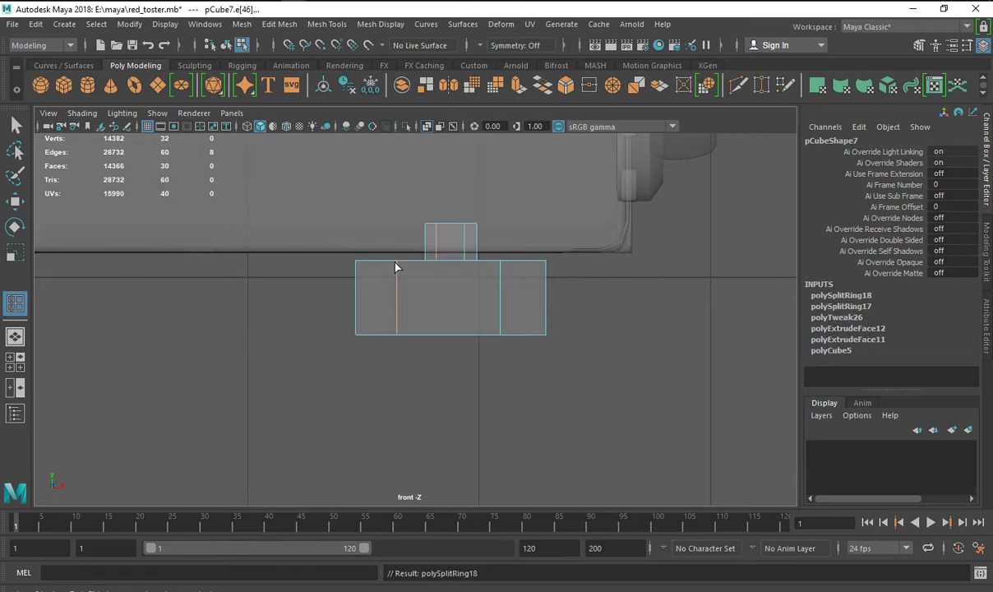
right_drag(421, 193, 427, 321)
shift+right_click(413, 296)
click(413, 297)
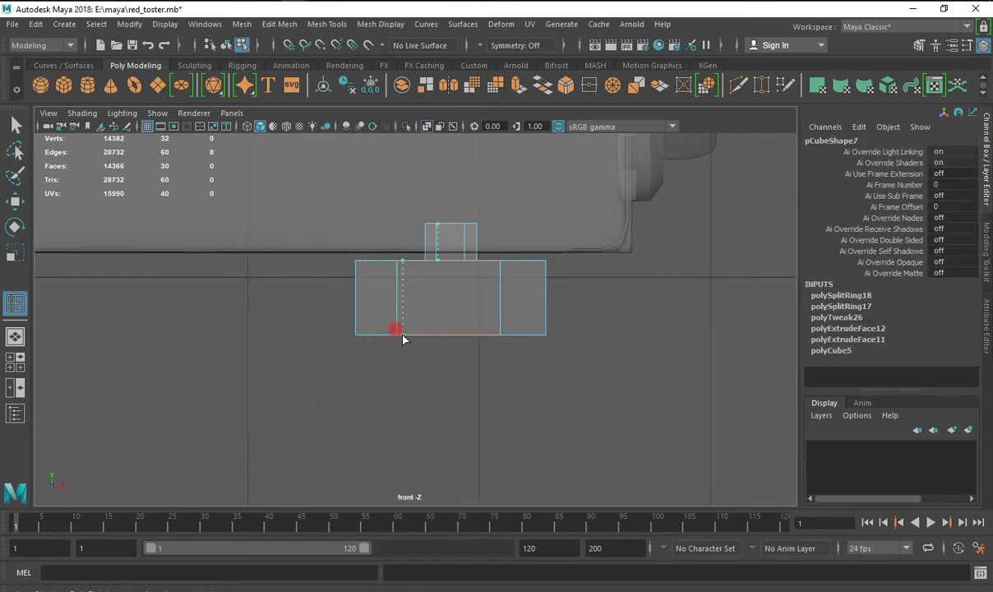
right_drag(427, 195, 435, 316)
Select the foot block and marquee-select its faces in the front view.
right_drag(442, 193, 442, 201)
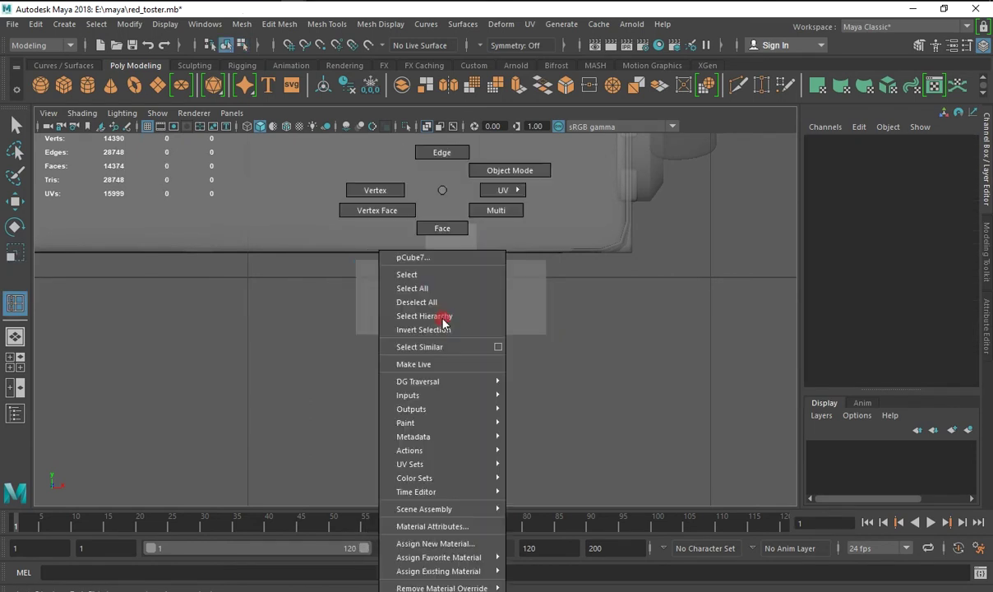
click(432, 308)
key(space)
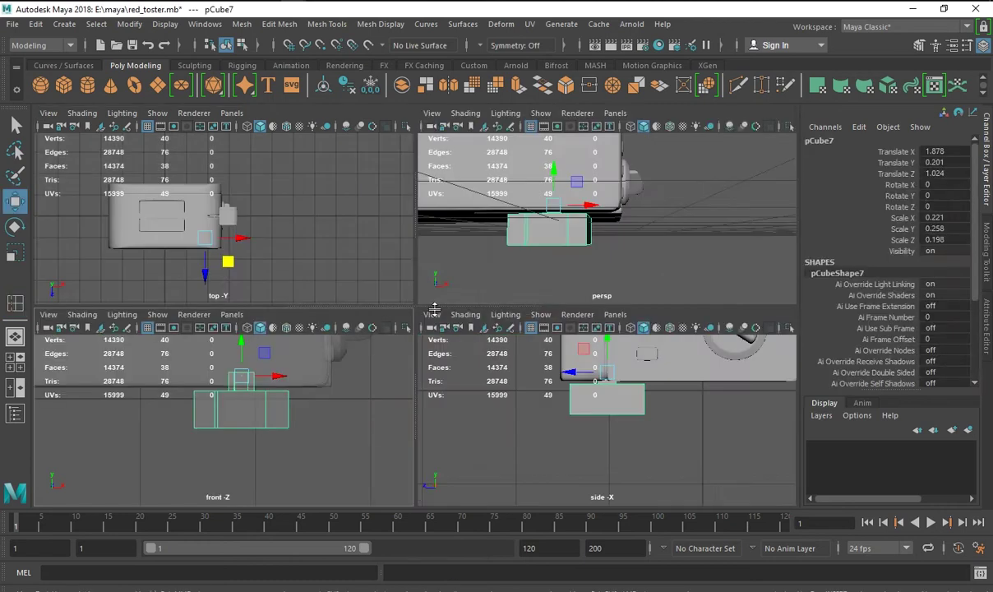
key(space)
right_drag(292, 190, 294, 458)
mouse_move(434, 428)
mouse_down()
mouse_move(580, 291)
mouse_move(274, 354)
mouse_up()
key(space)
key(space)
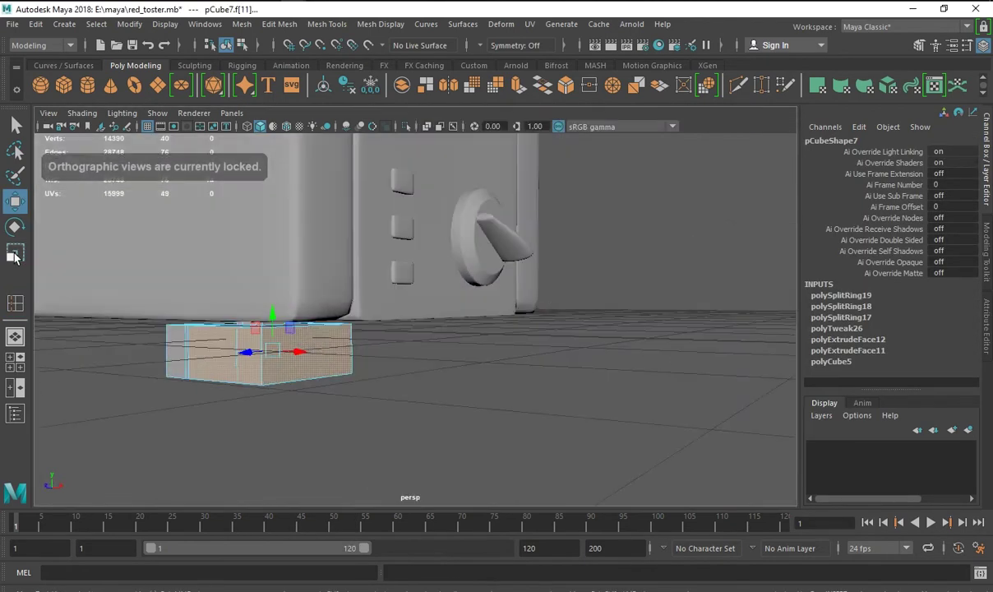
click(224, 434)
Inspect the simplified foot block from new angles and clear the selection.
alt+drag(224, 434, 218, 445)
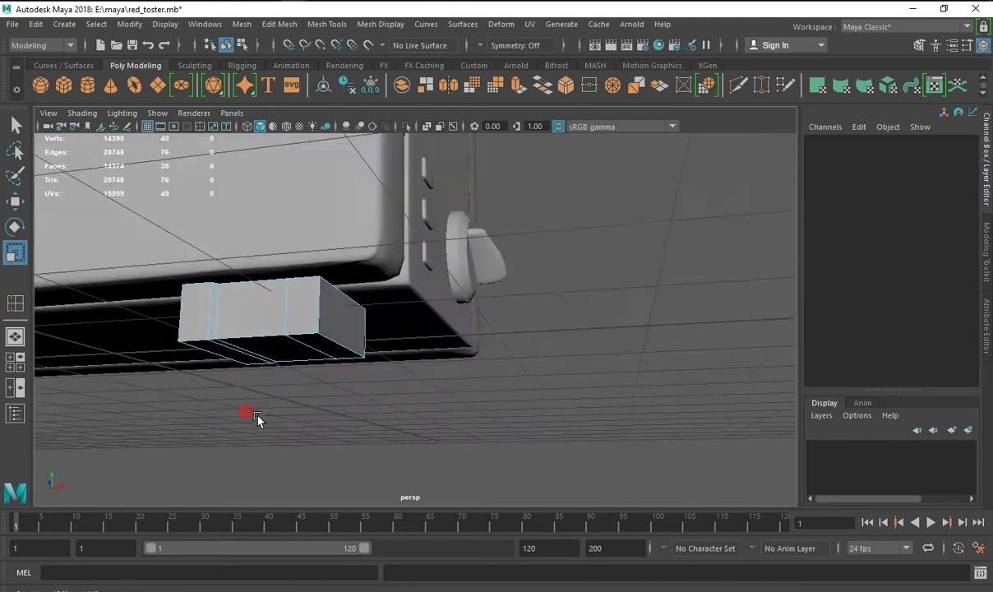
click(272, 363)
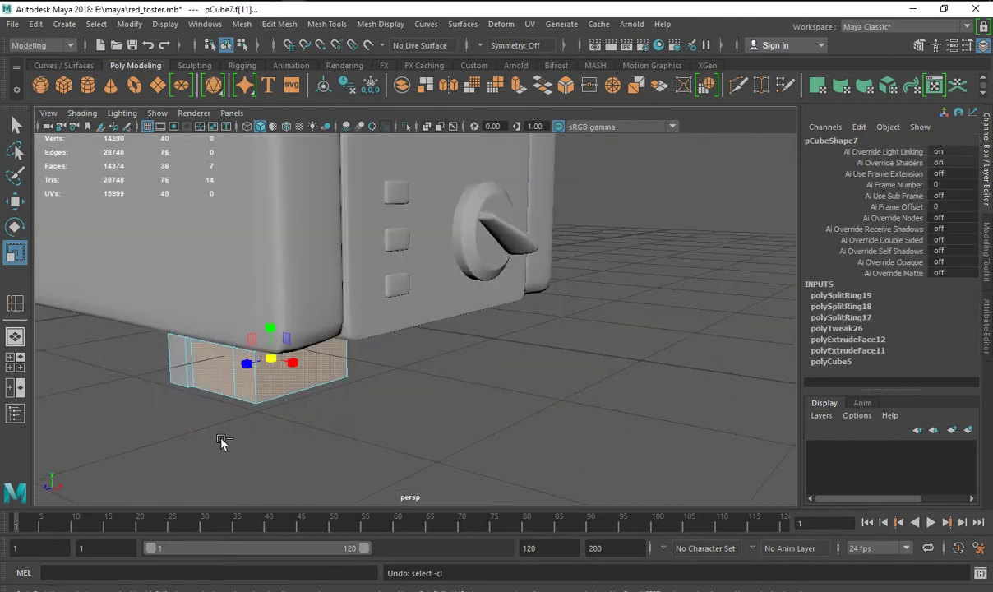
alt+drag(271, 363, 261, 392)
right_drag(261, 191, 328, 171)
mouse_move(328, 171)
alt+mouse_down()
mouse_move(350, 370)
mouse_move(369, 391)
mouse_move(376, 433)
mouse_move(350, 439)
mouse_move(188, 361)
mouse_move(46, 444)
mouse_move(372, 390)
alt+mouse_up()
key(q)
key(space)
Select the foot block's top border edges in the front and perspective views.
key(space)
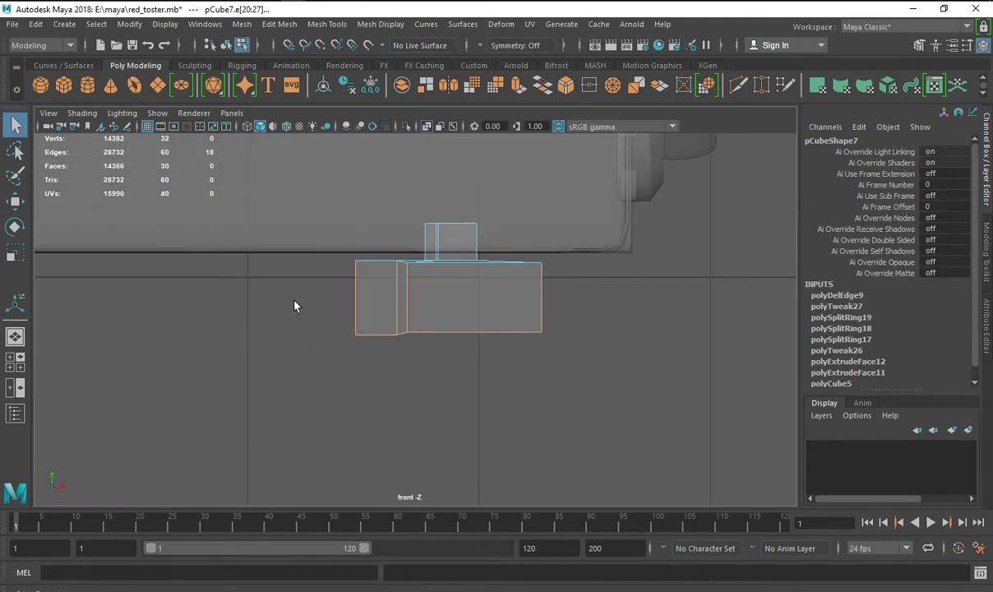
shift+drag(287, 368, 573, 277)
shift+drag(302, 371, 566, 314)
key(space)
alt+drag(420, 332, 375, 424)
shift+click(298, 358)
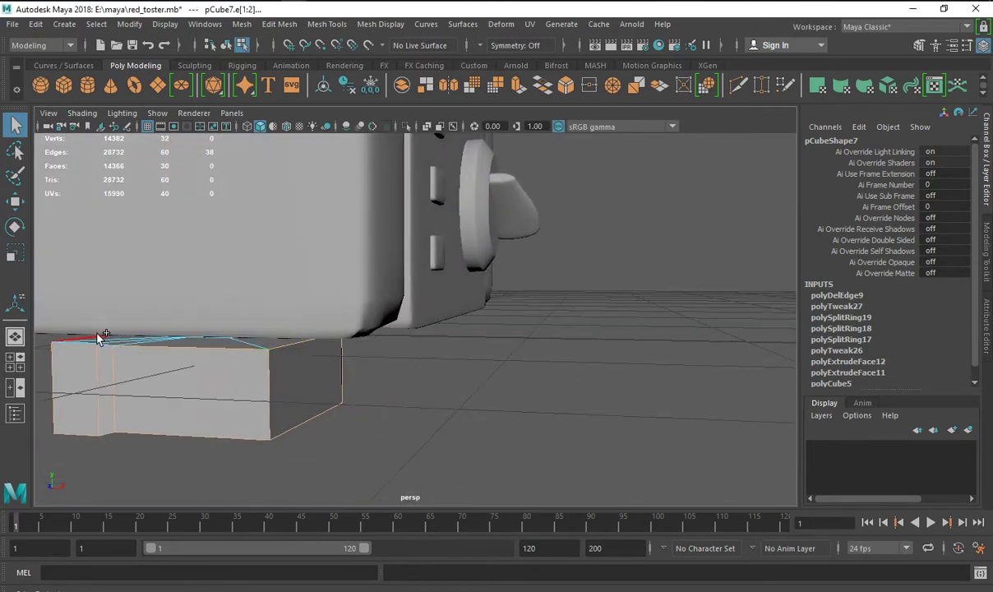
Add the bottom border edges in the top view and frame the selection.
key(space)
key(space)
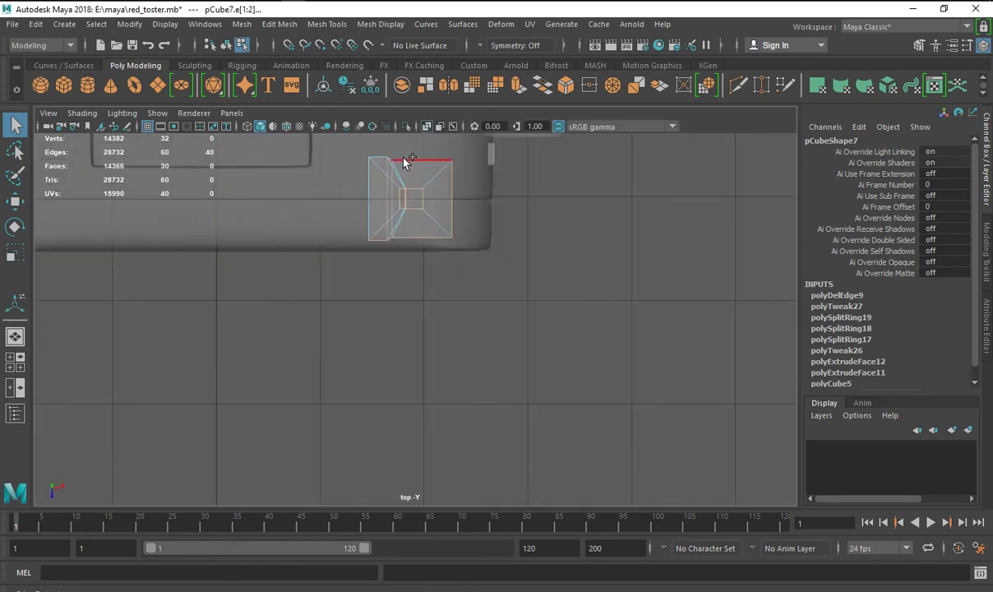
shift+click(387, 160)
shift+click(409, 239)
key(f)
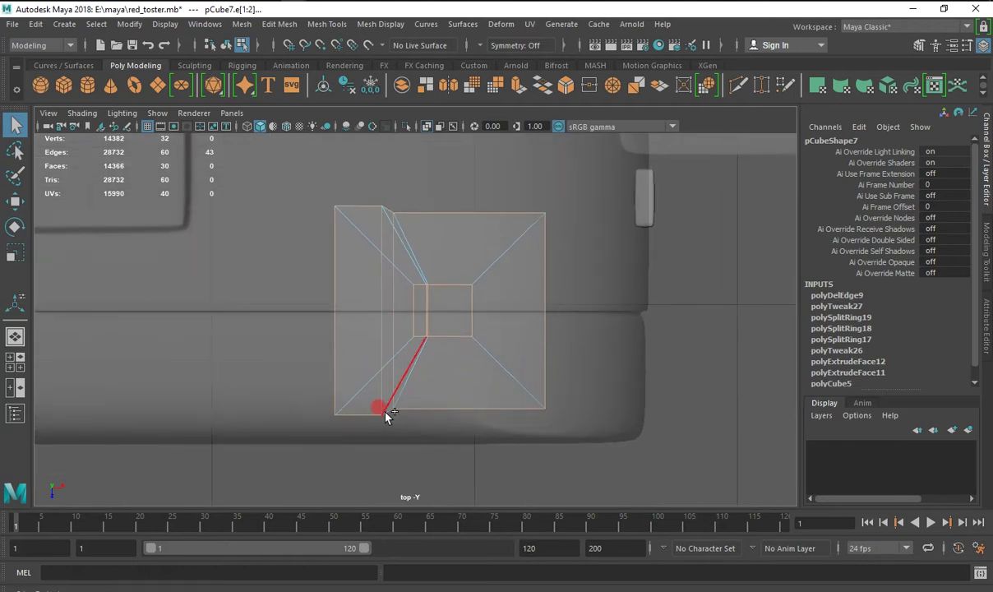
key(space)
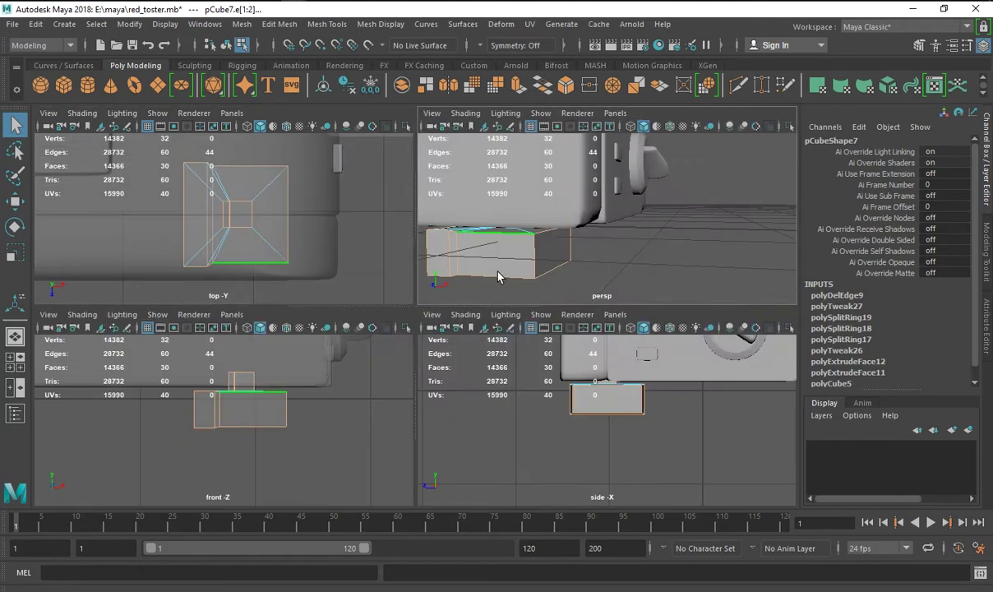
key(space)
mouse_move(397, 317)
alt+mouse_down()
mouse_move(222, 337)
mouse_move(225, 351)
mouse_move(192, 342)
mouse_move(434, 337)
mouse_move(414, 214)
alt+mouse_up()
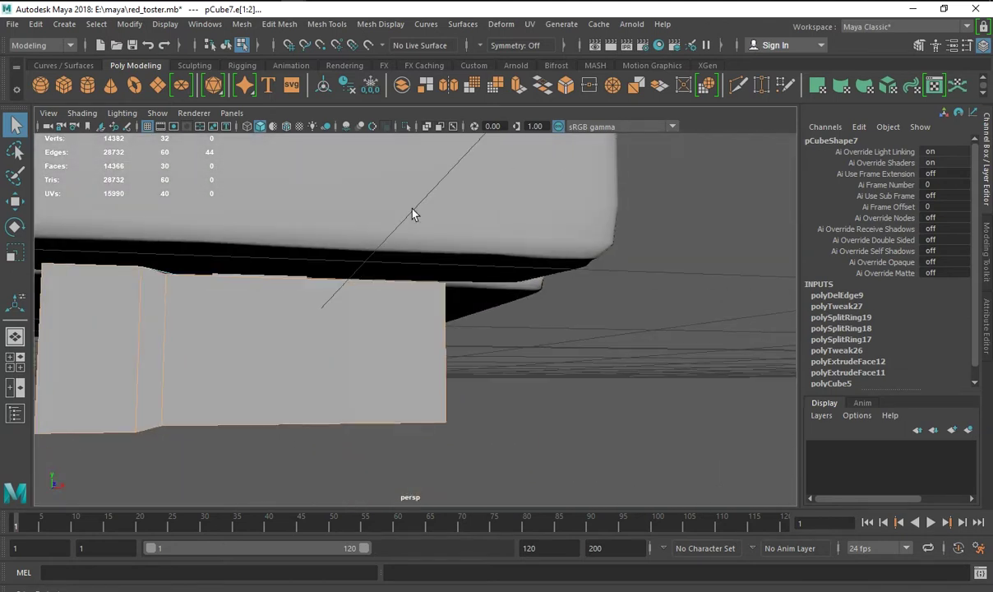
Bevel the selected outer edges of the foot block.
click(565, 85)
alt+drag(468, 303, 510, 247)
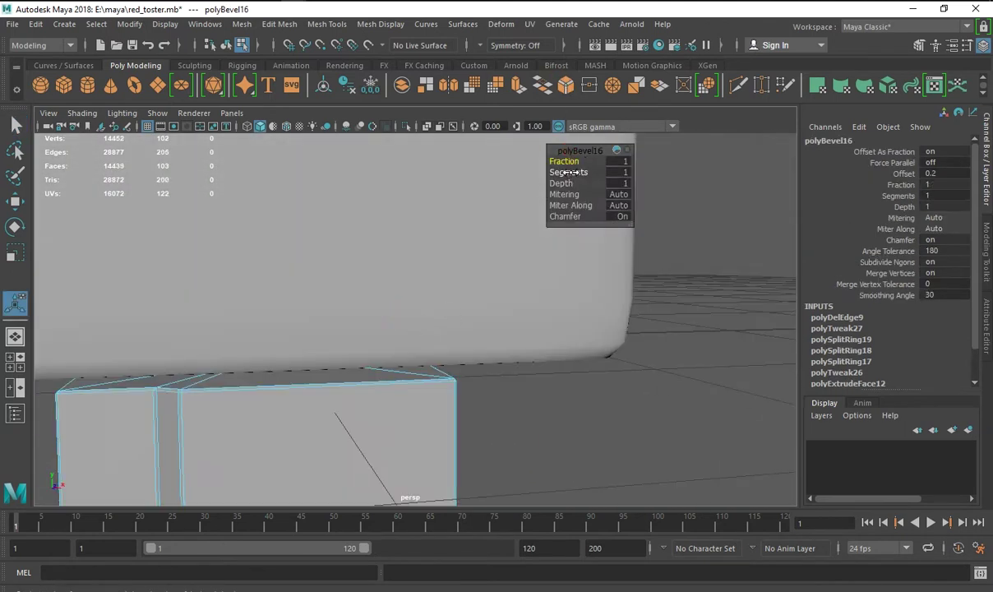
right_drag(365, 191, 443, 171)
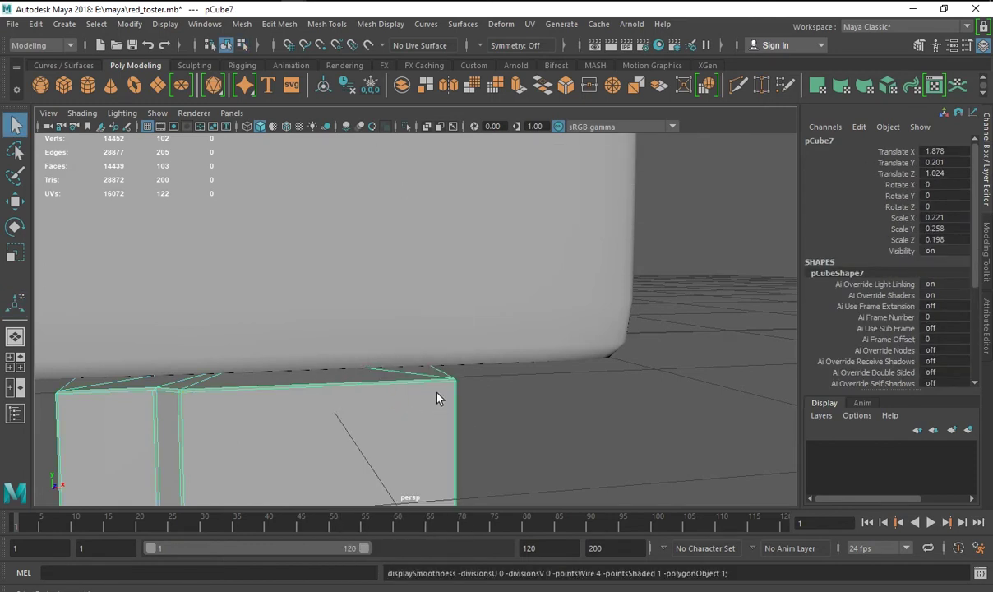
Test smooth preview with 3 and 1, then undo back to the edge selection.
key(3)
click(504, 444)
alt+drag(504, 445, 382, 410)
click(284, 377)
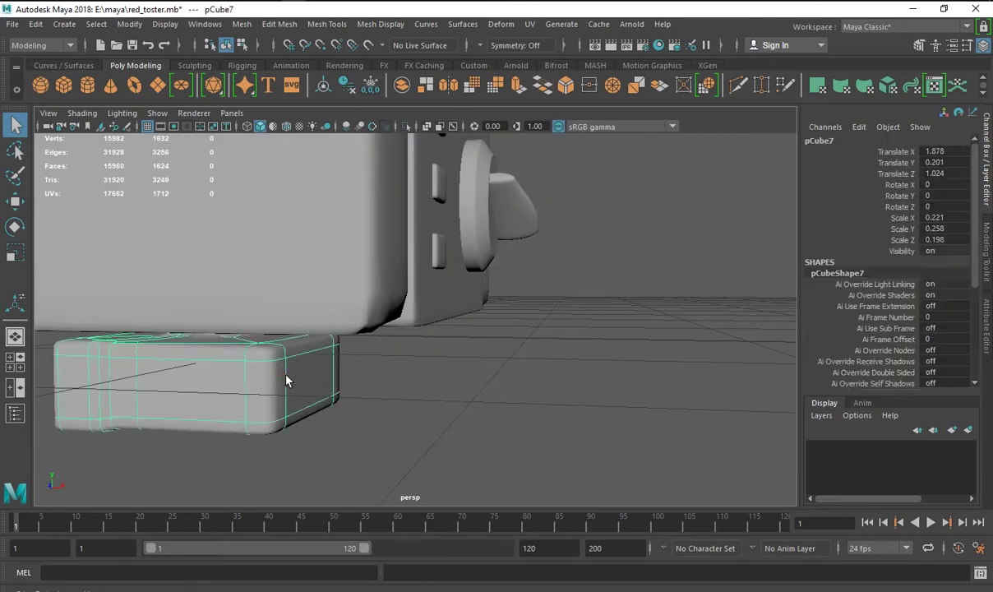
alt+drag(284, 376, 277, 392)
key(1)
key(ctrl+z)
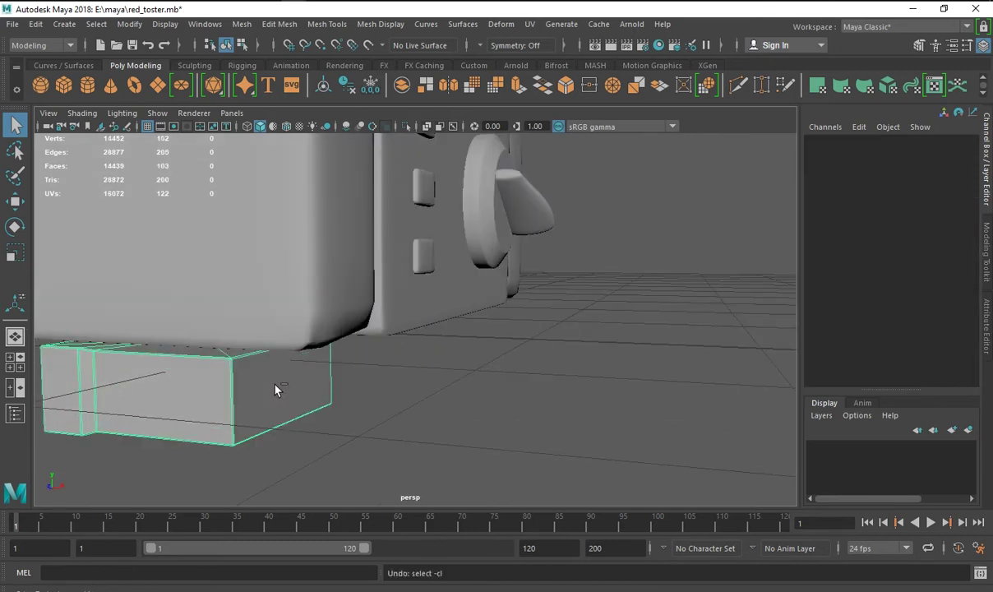
key(ctrl+z)
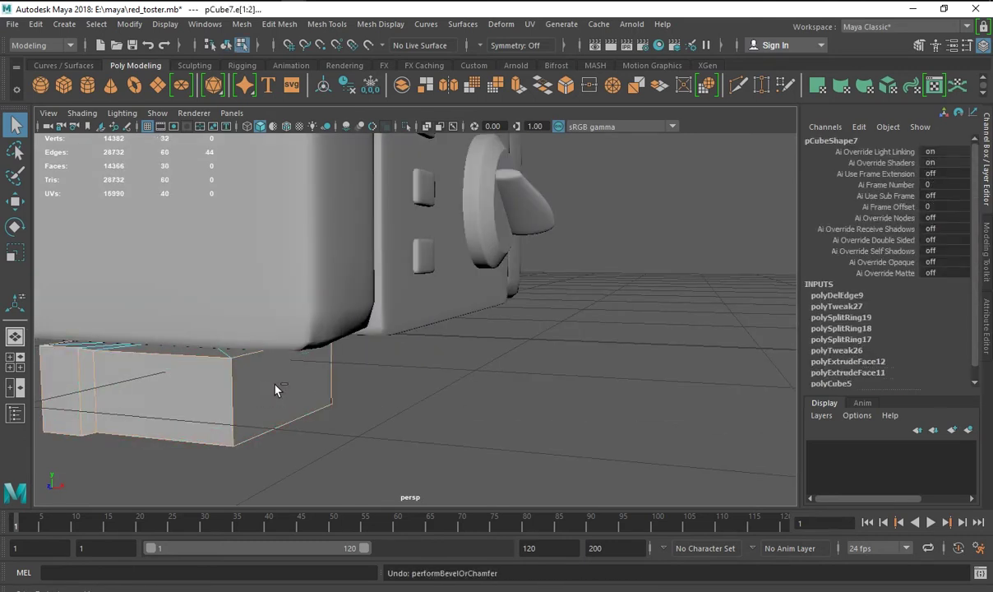
Re-bevel the foot edges and select the foot block as an object.
click(564, 85)
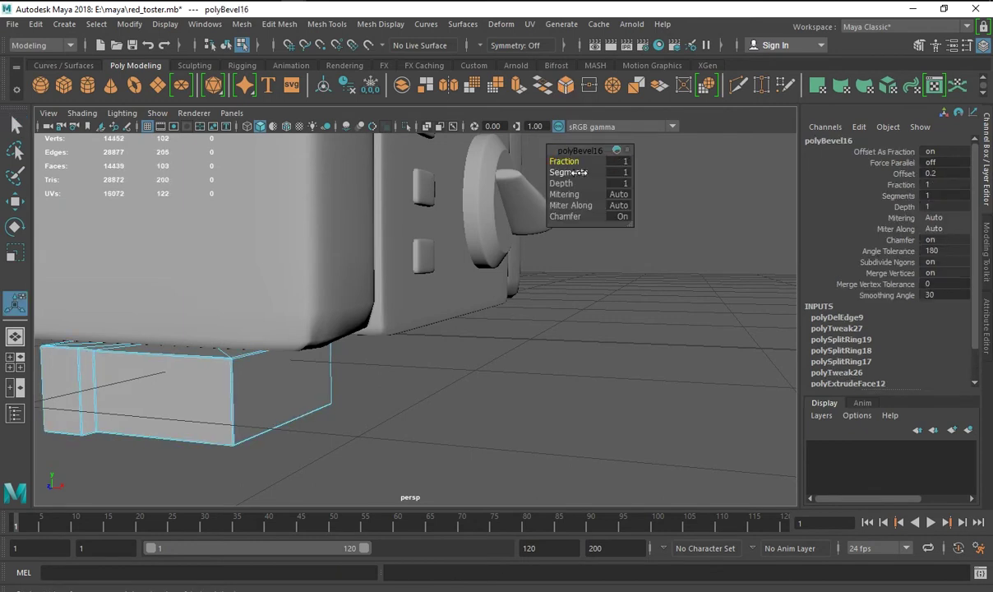
right_click(263, 405)
click(332, 173)
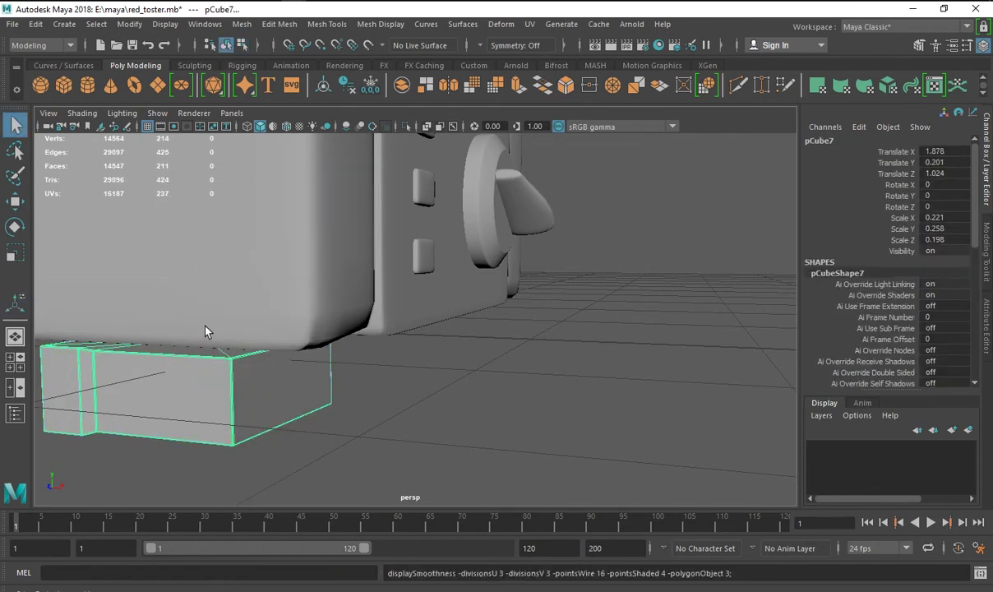
right_click(239, 414)
click(436, 335)
mouse_move(291, 404)
alt+mouse_down()
mouse_move(332, 421)
mouse_move(287, 421)
mouse_move(303, 435)
alt+mouse_up()
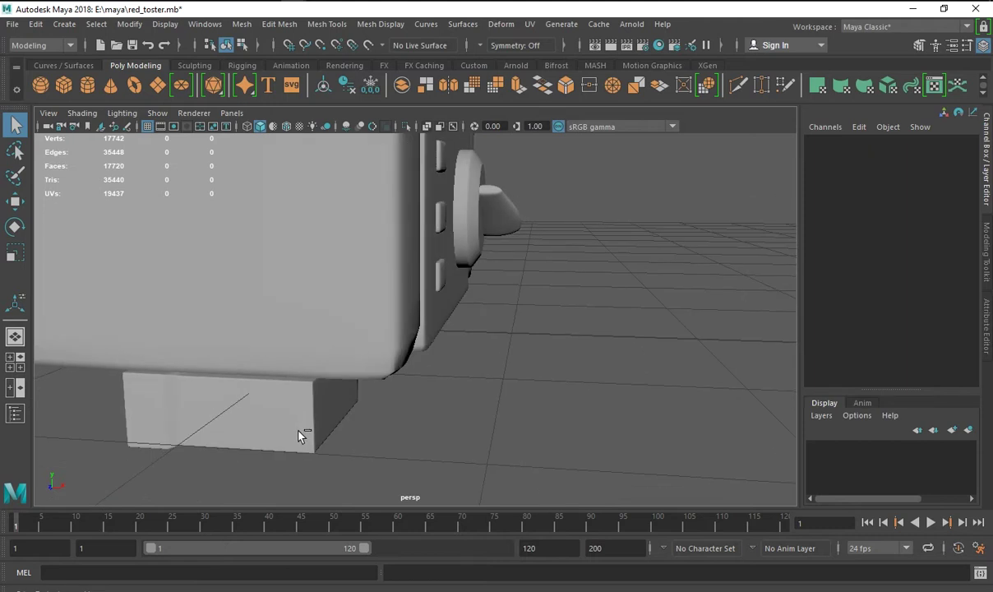
Restore the unsmoothed bevelled foot and review it from the toaster's side and front.
key(ctrl+z)
key(ctrl+z)
key(ctrl+z)
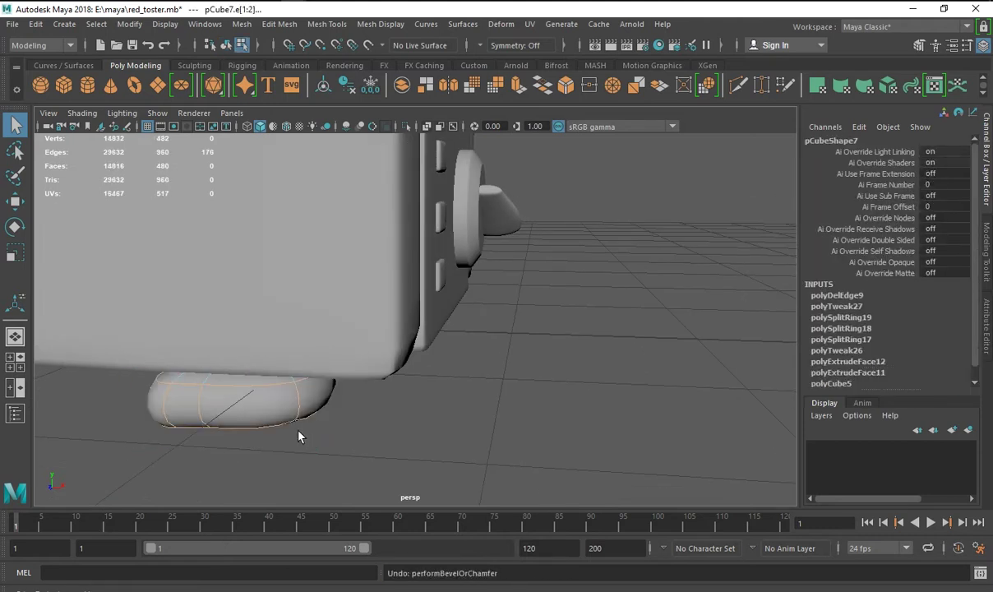
key(shift+z)
right_click(290, 192)
click(463, 473)
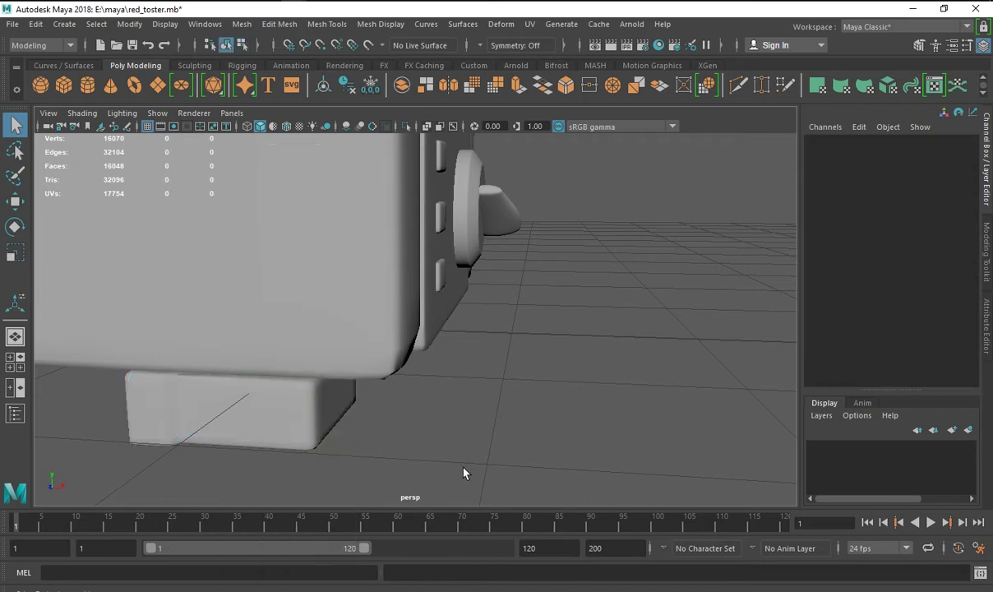
alt+drag(463, 474, 317, 416)
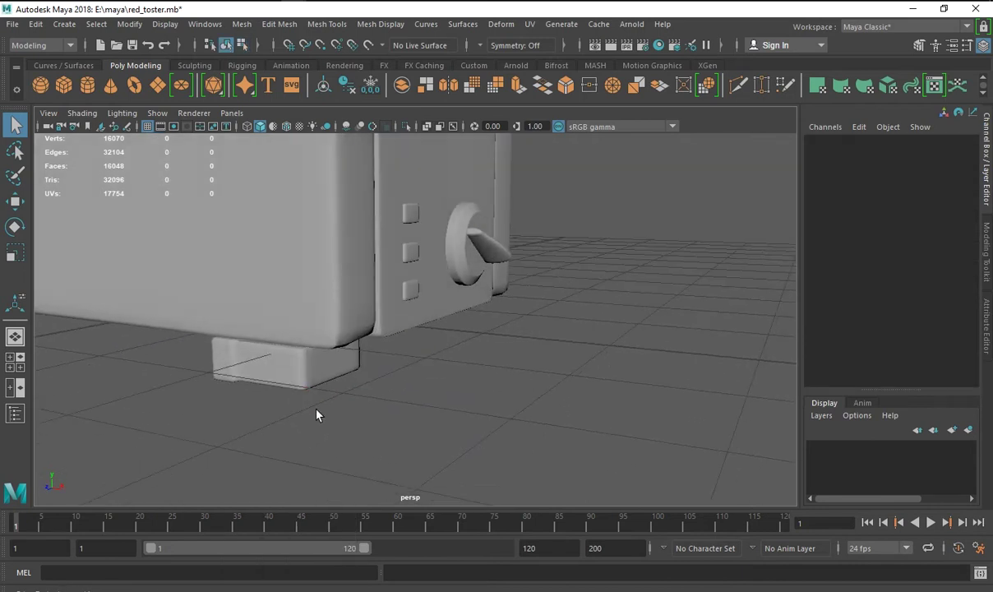
mouse_move(317, 416)
alt+right_down()
mouse_move(283, 394)
mouse_move(222, 392)
alt+right_up()
mouse_move(222, 392)
alt+mouse_down()
mouse_move(328, 434)
mouse_move(306, 455)
alt+mouse_up()
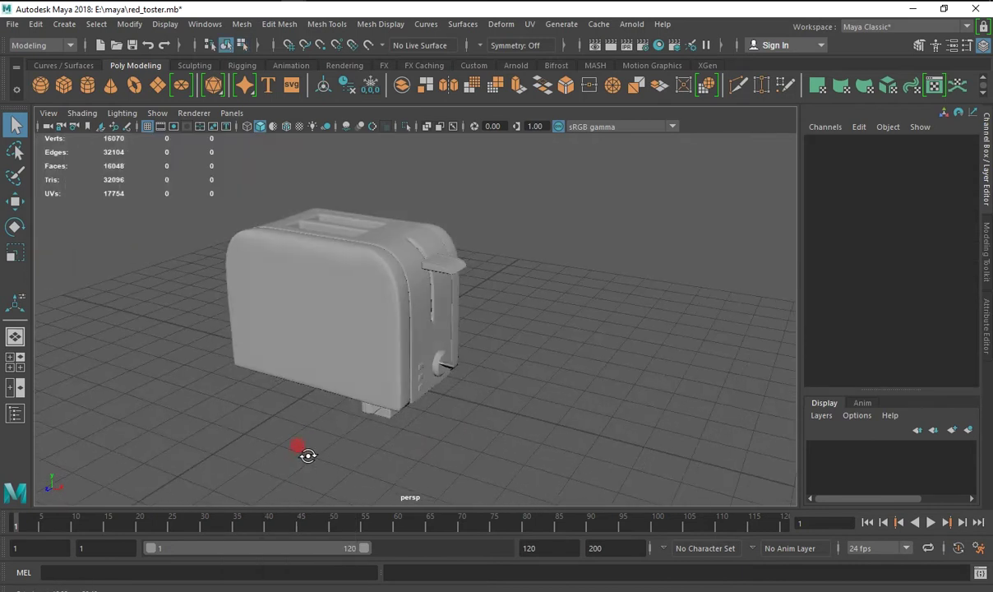
click(373, 409)
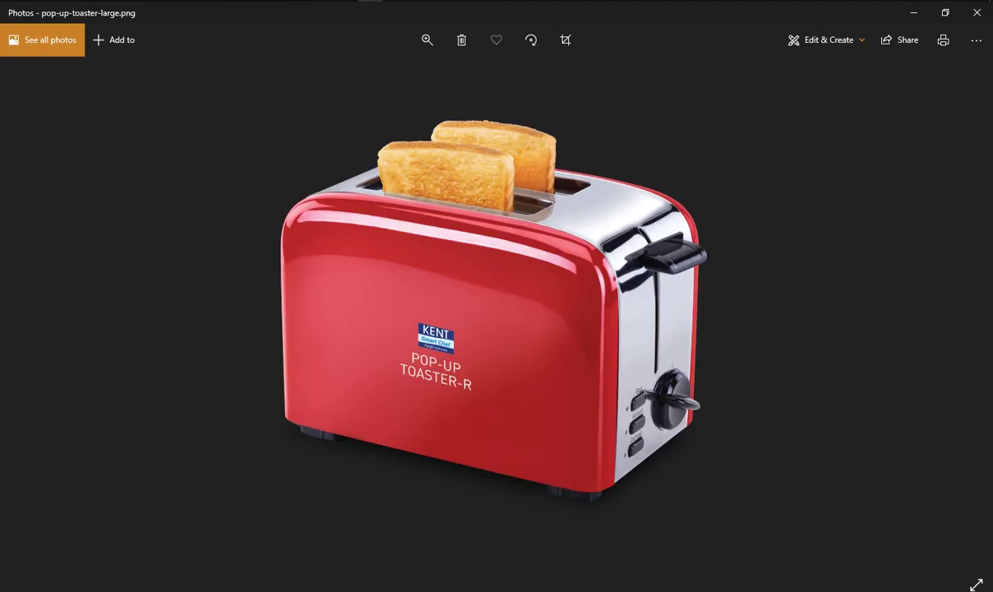
Duplicate the foot and move the copy to the toaster's other end, aligning it along Z.
key(space)
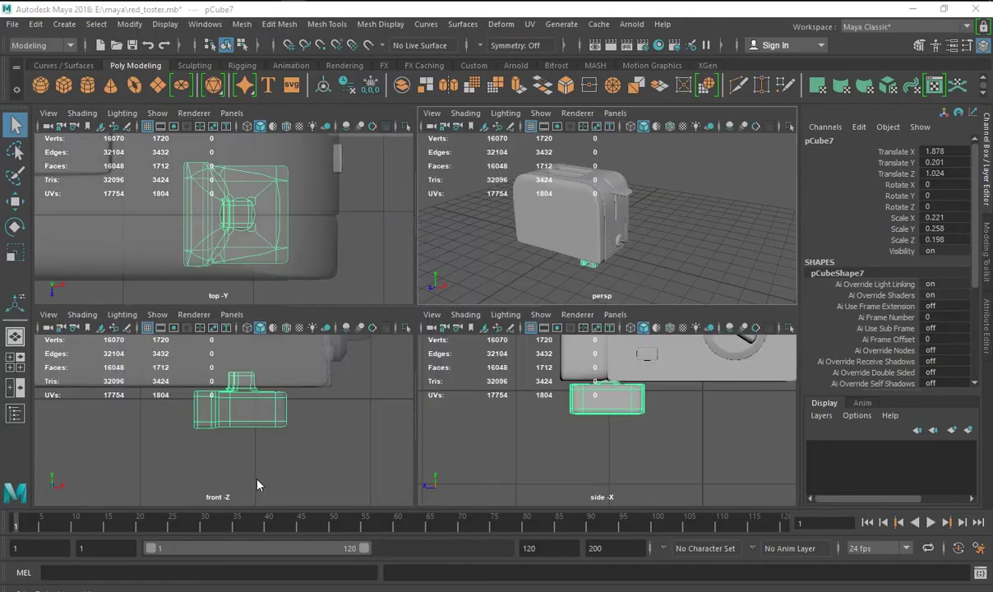
key(space)
key(ctrl+d)
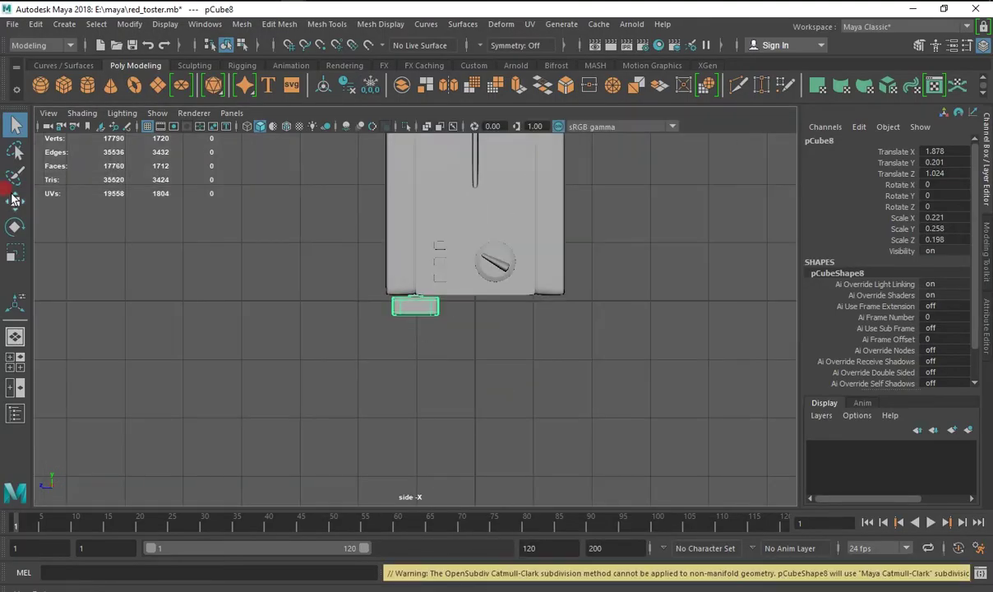
click(15, 199)
drag(379, 289, 499, 323)
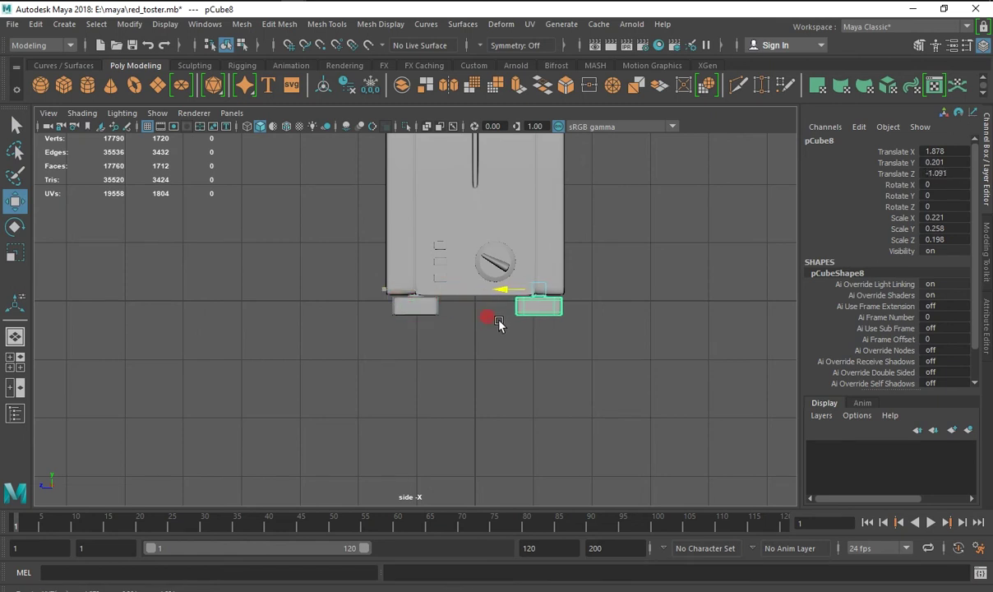
scroll(495, 326, up, 3)
scroll(499, 427, up, 1)
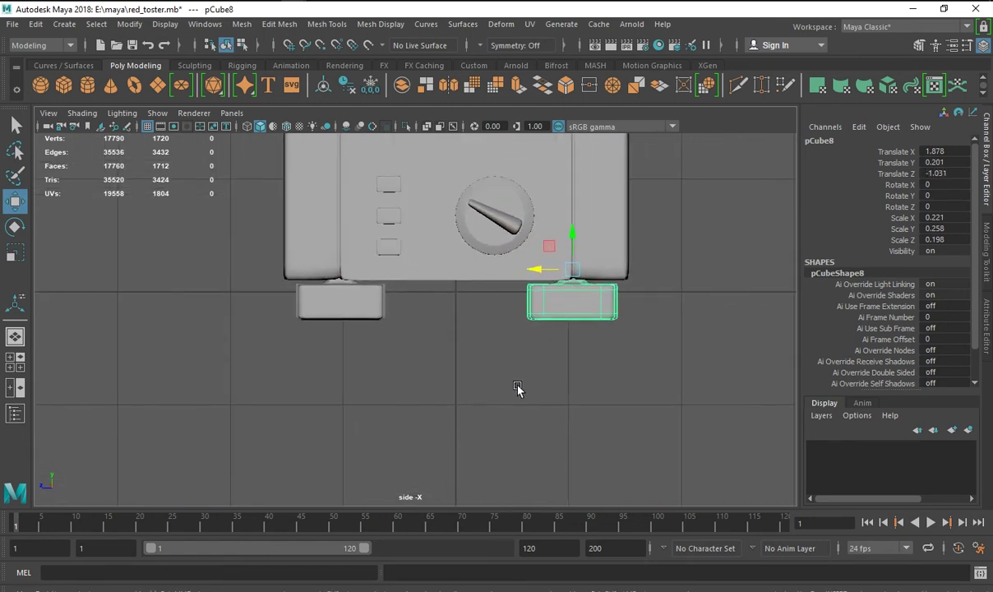
click(360, 304)
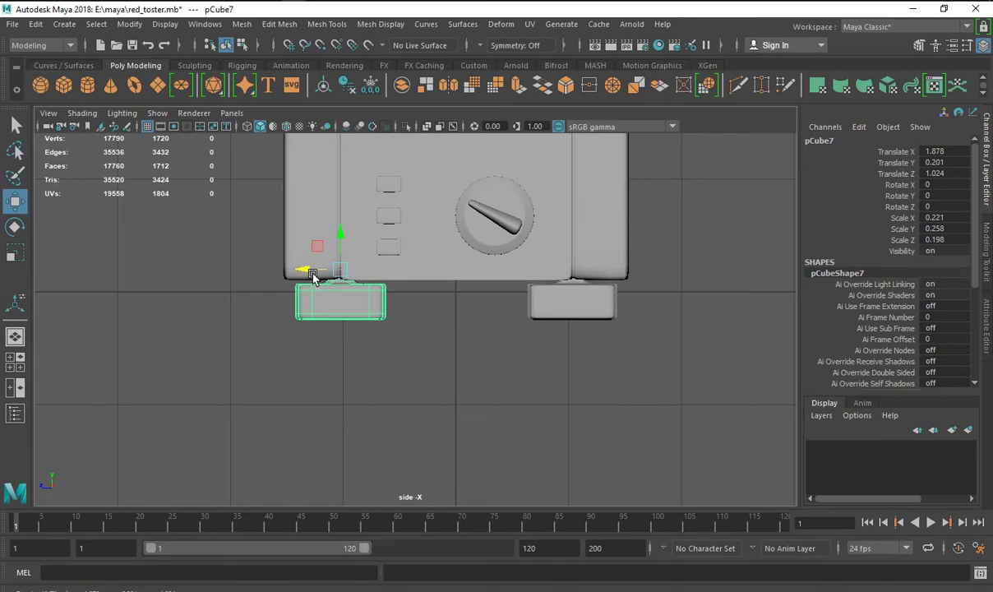
click(573, 306)
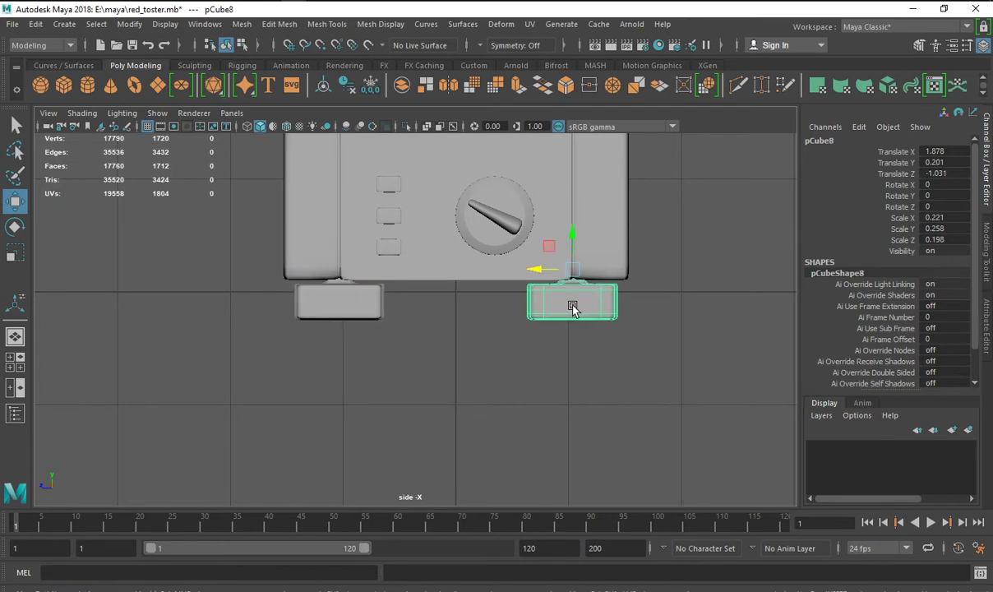
drag(539, 273, 540, 273)
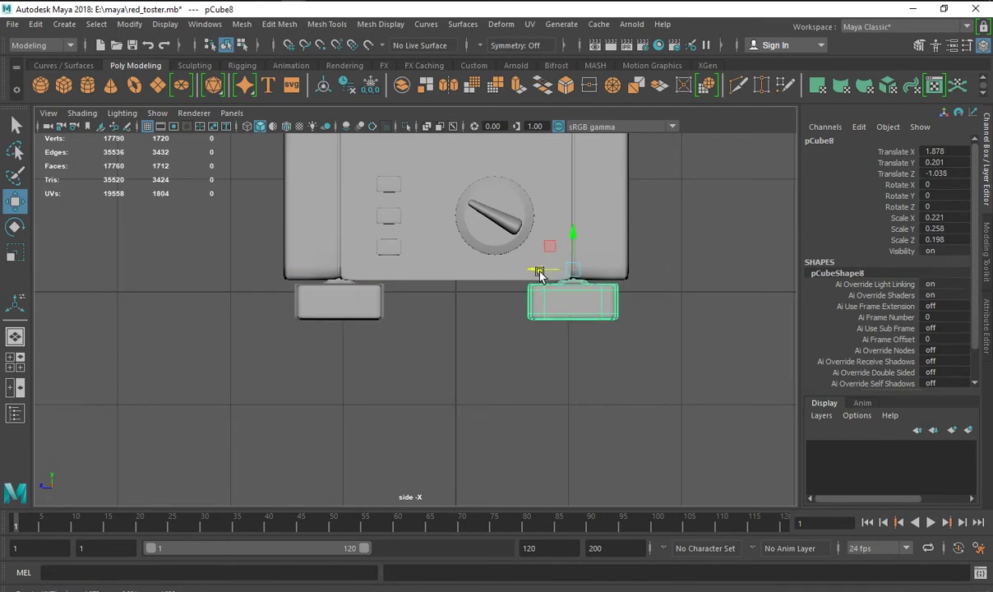
click(347, 300)
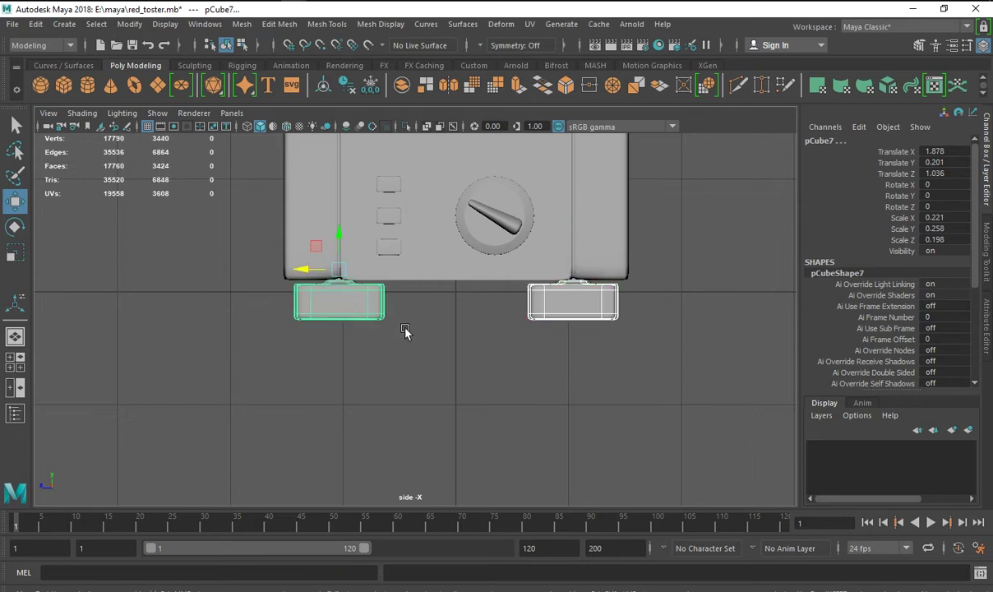
Duplicate the feet to the toaster's opposite side and align them in top view.
key(space)
key(space)
key(ctrl+d)
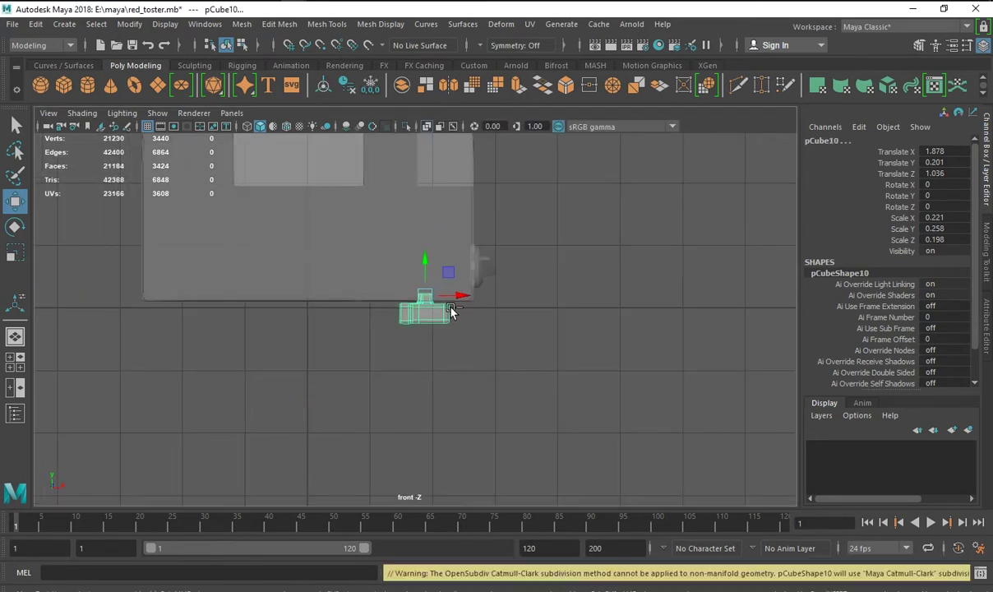
drag(457, 297, 224, 297)
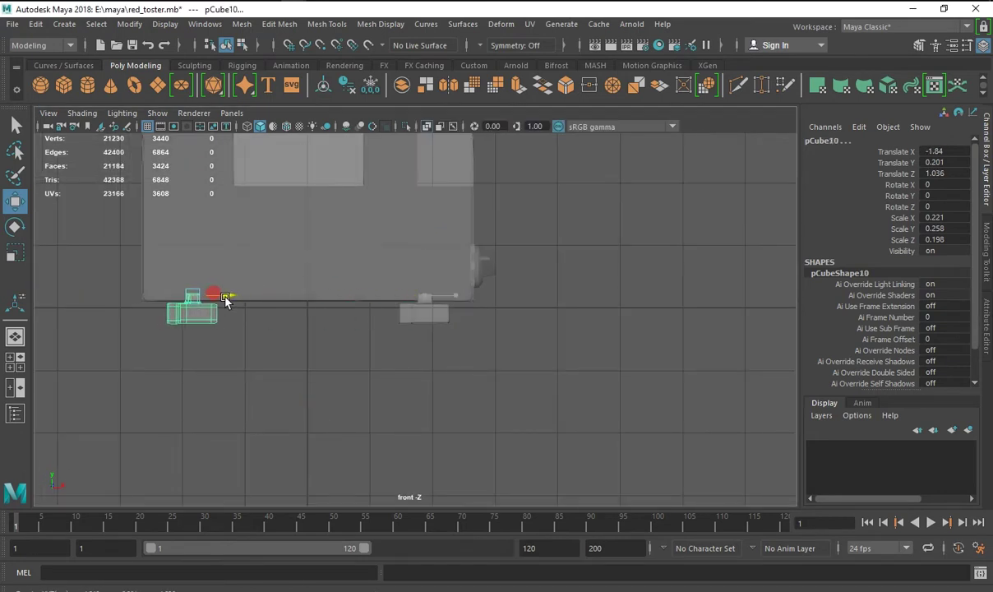
key(space)
key(space)
scroll(354, 304, down, 3)
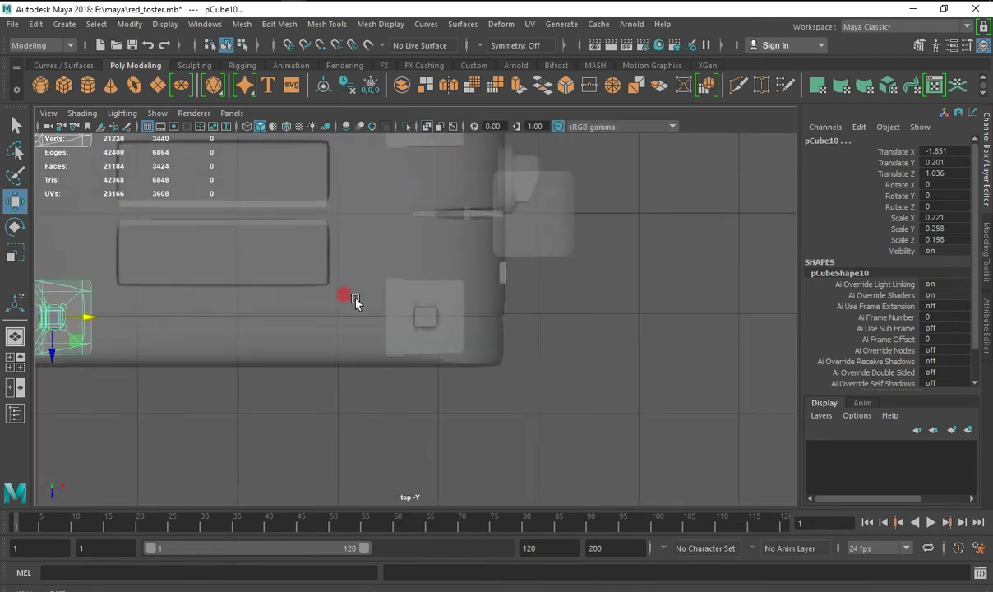
scroll(454, 318, down, 2)
scroll(372, 337, down, 2)
scroll(357, 328, down, 1)
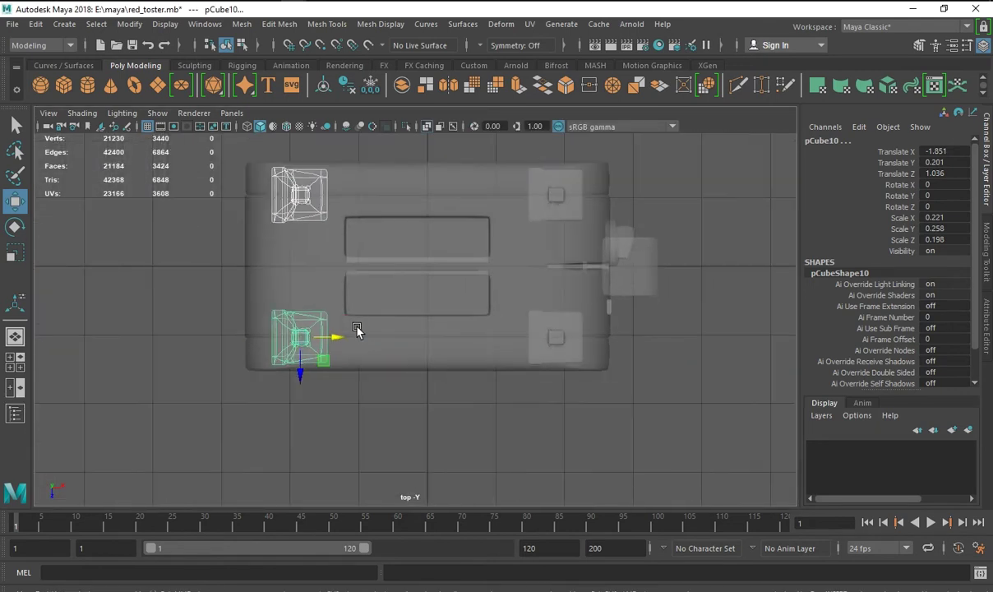
drag(332, 330, 334, 339)
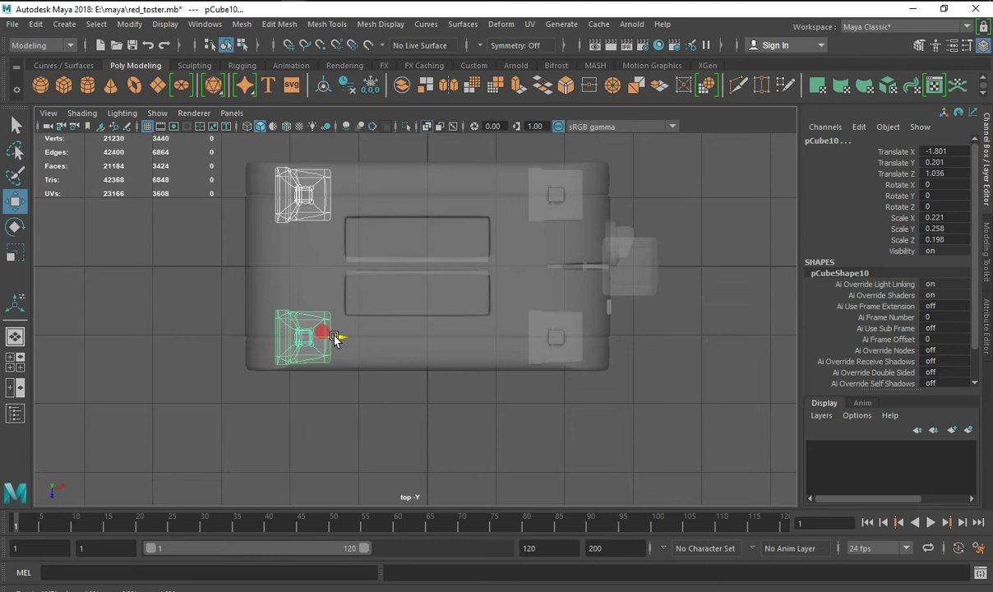
Freeze the copied foot's transforms and mirror it with Scale X -1.
key(space)
key(space)
click(935, 185)
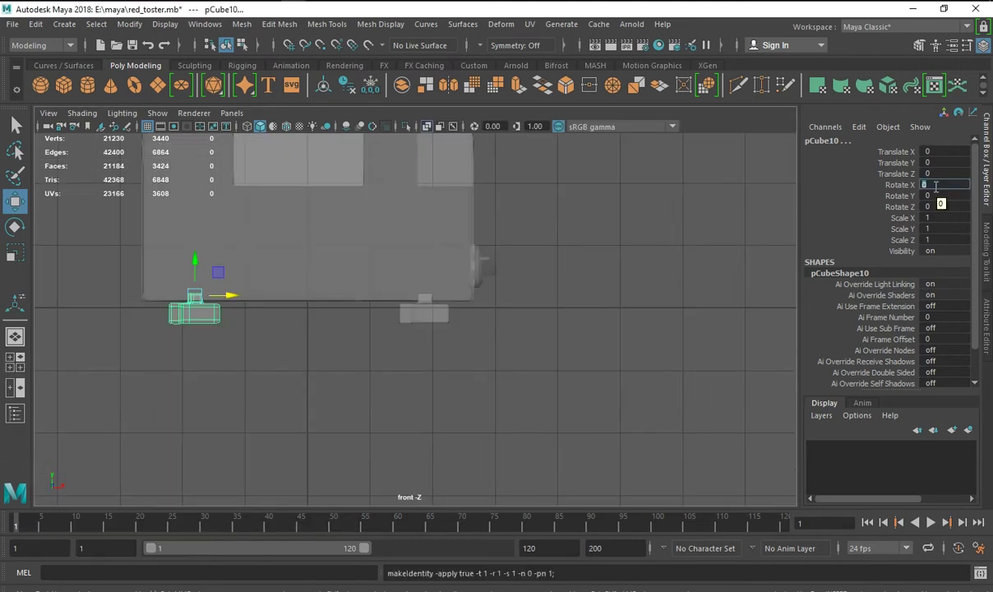
click(938, 219)
text(-1)
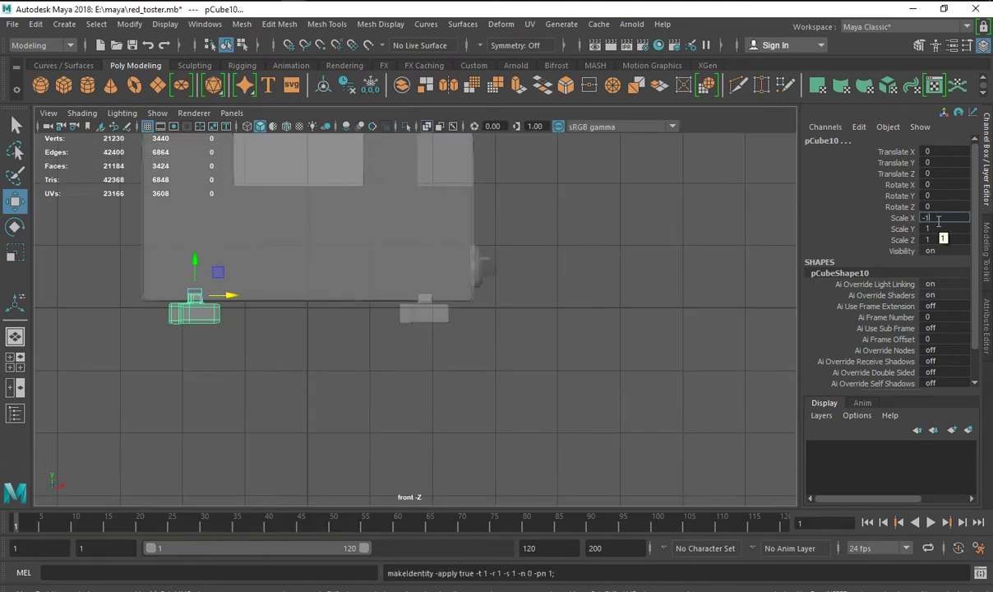
key(Return)
key(space)
drag(428, 399, 207, 237)
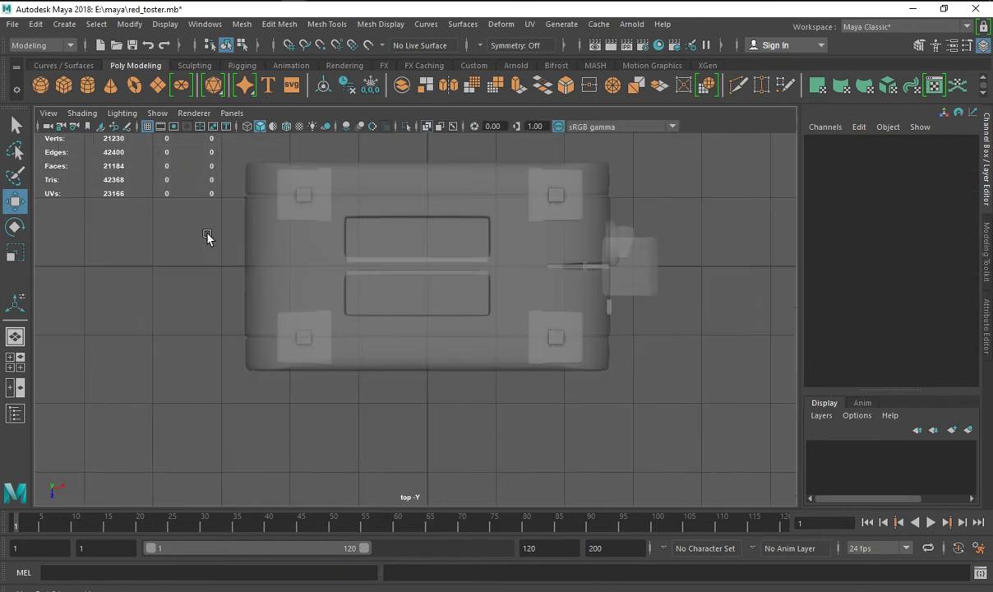
key(space)
key(space)
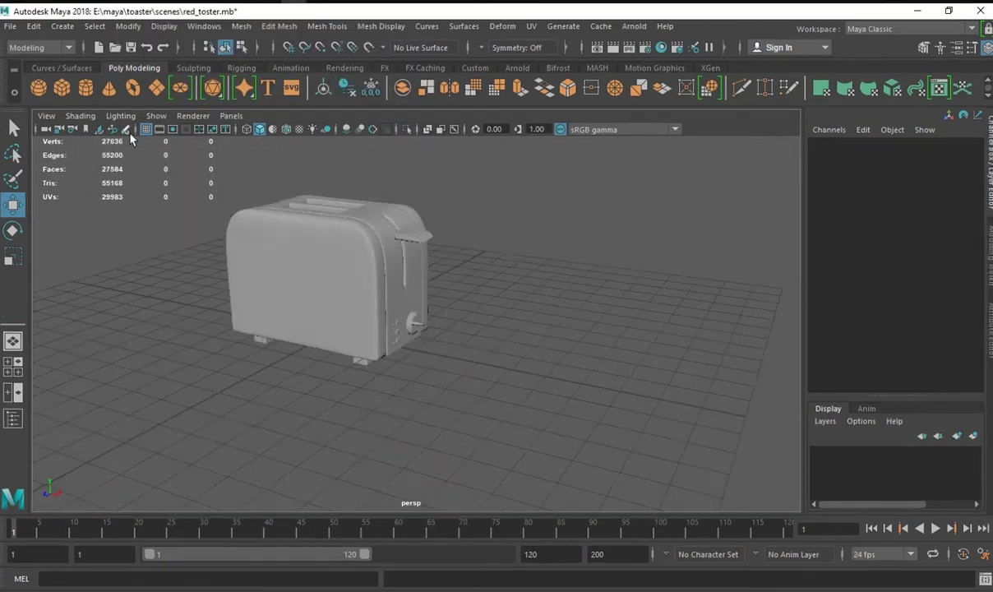
Create a polygon plane, move it along X beside the toaster, and reduce it to one face.
click(155, 88)
drag(388, 344, 526, 392)
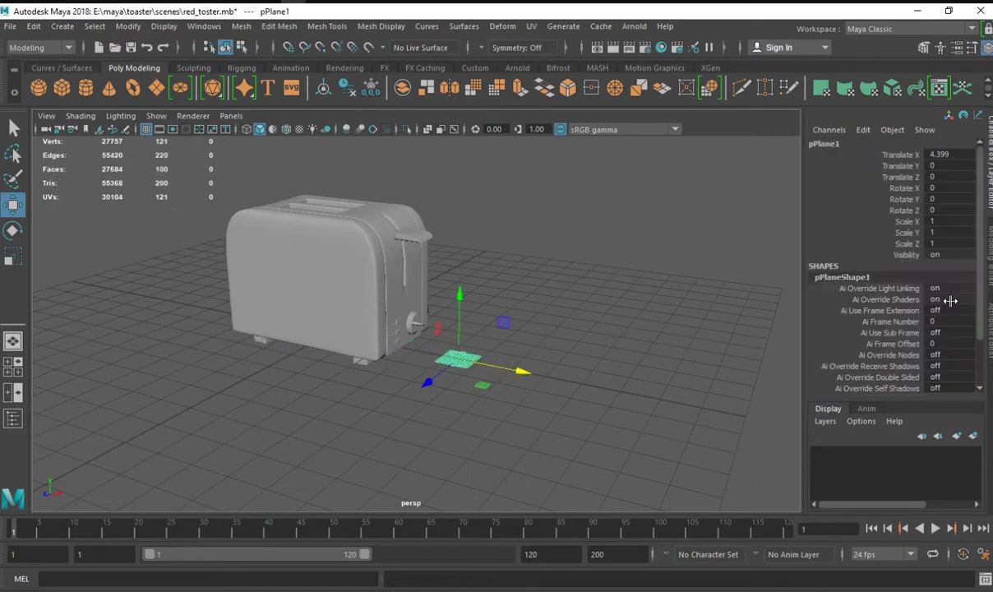
scroll(951, 329, down, 2)
scroll(952, 377, down, 2)
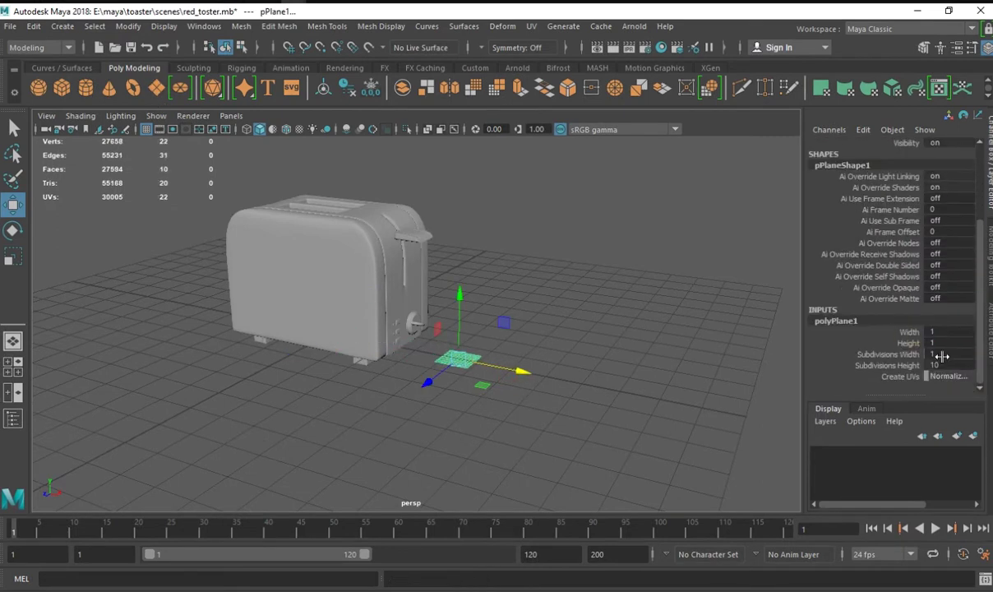
click(913, 350)
Stand the plane upright by setting its Rotate Z to -90 in the Channel Box.
click(10, 258)
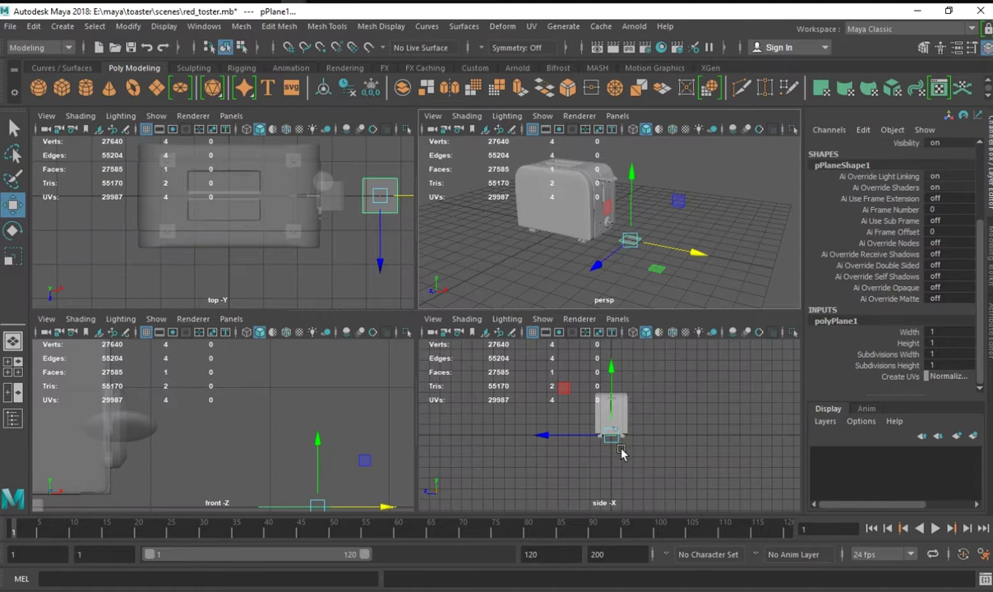
key(space)
scroll(978, 131, up, 4)
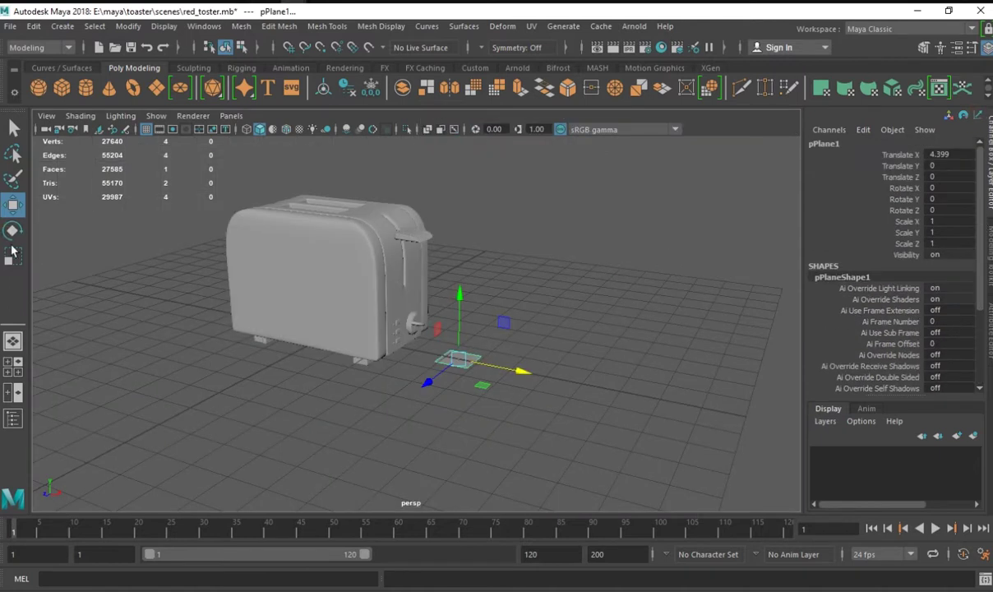
click(12, 230)
drag(504, 345, 478, 332)
click(968, 212)
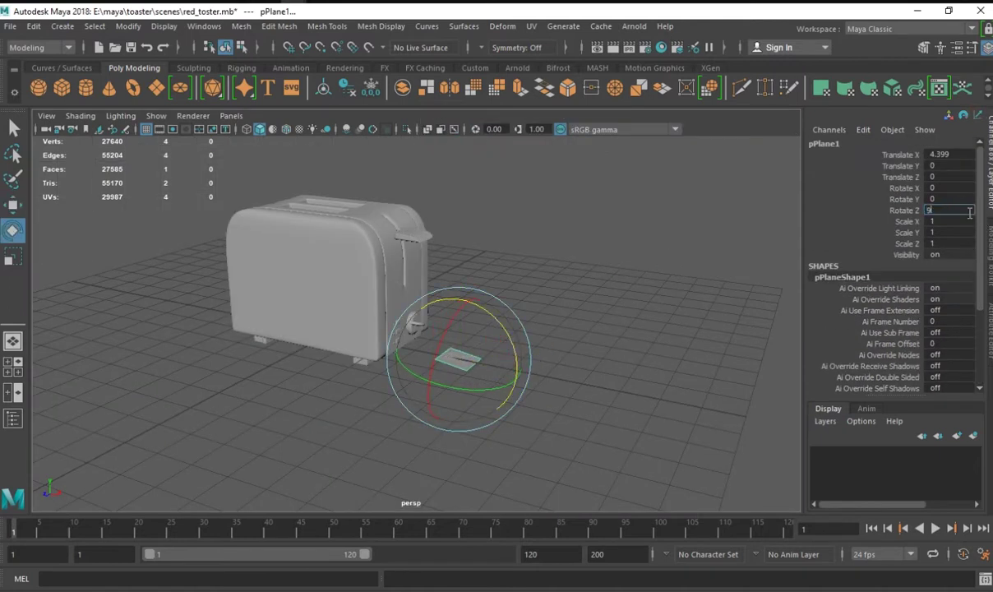
text(0)
key(Return)
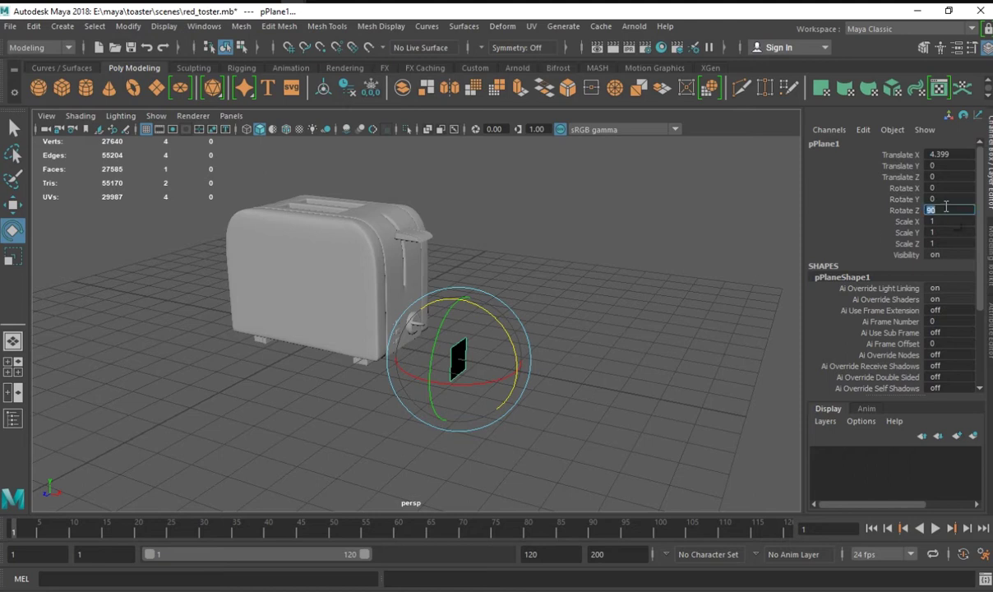
text(0)
key(Return)
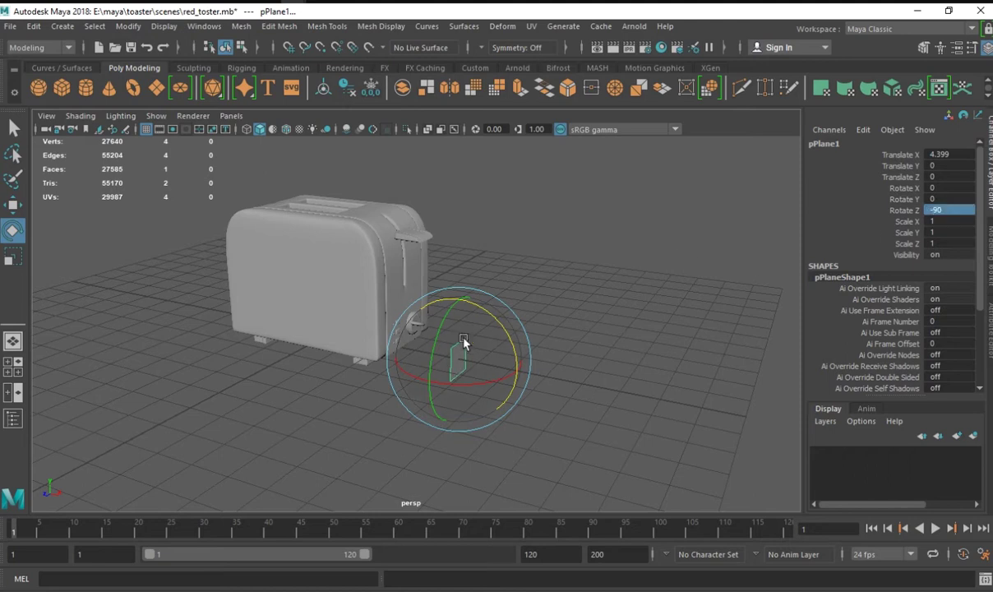
key(space)
key(space)
Shrink the plane to about a third of its size, keeping Rotate Z at -90.
alt+right_drag(637, 408, 61, 239)
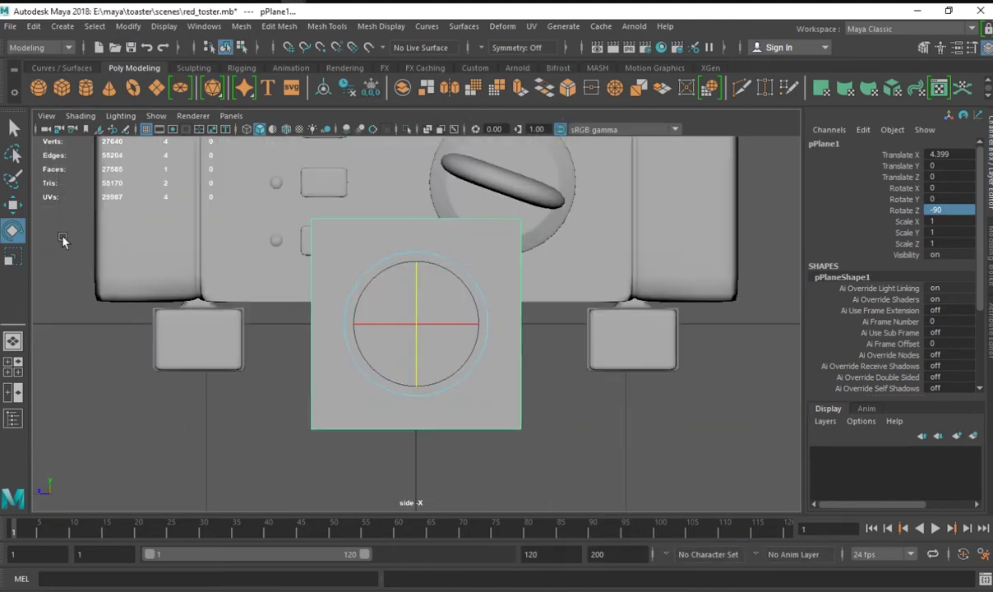
click(12, 257)
drag(416, 323, 319, 311)
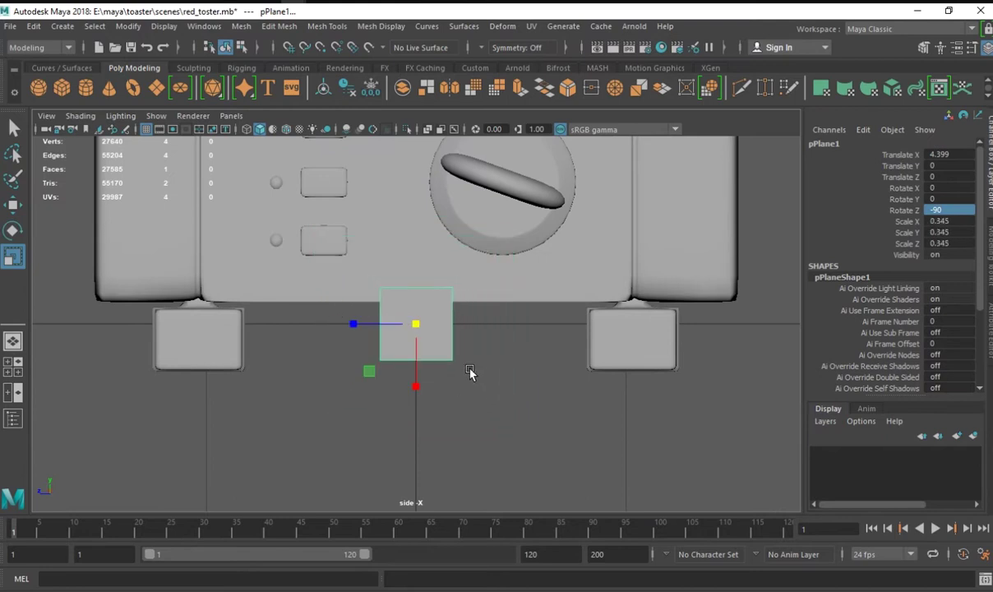
key(Return)
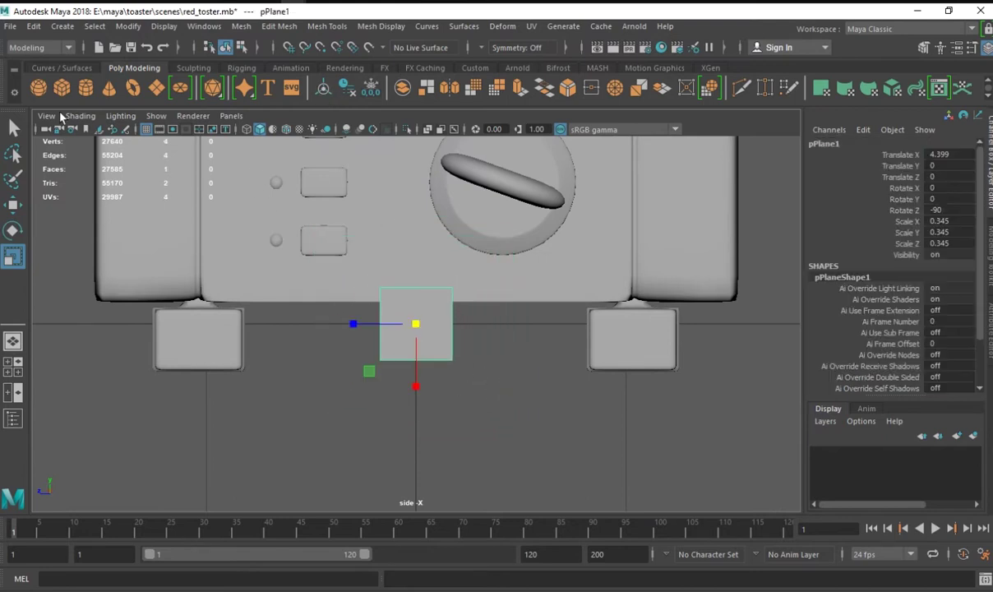
Reset the Move tool and raise the plane onto the toaster near the knob and buttons.
double_click(12, 203)
click(386, 131)
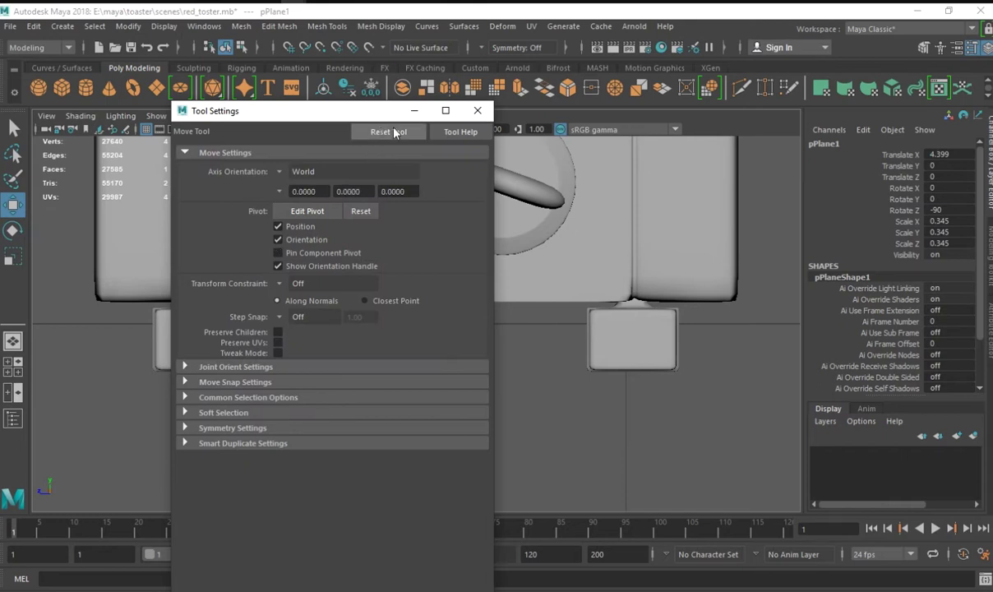
click(485, 112)
scroll(425, 317, down, 2)
alt+middle_drag(426, 317, 455, 399)
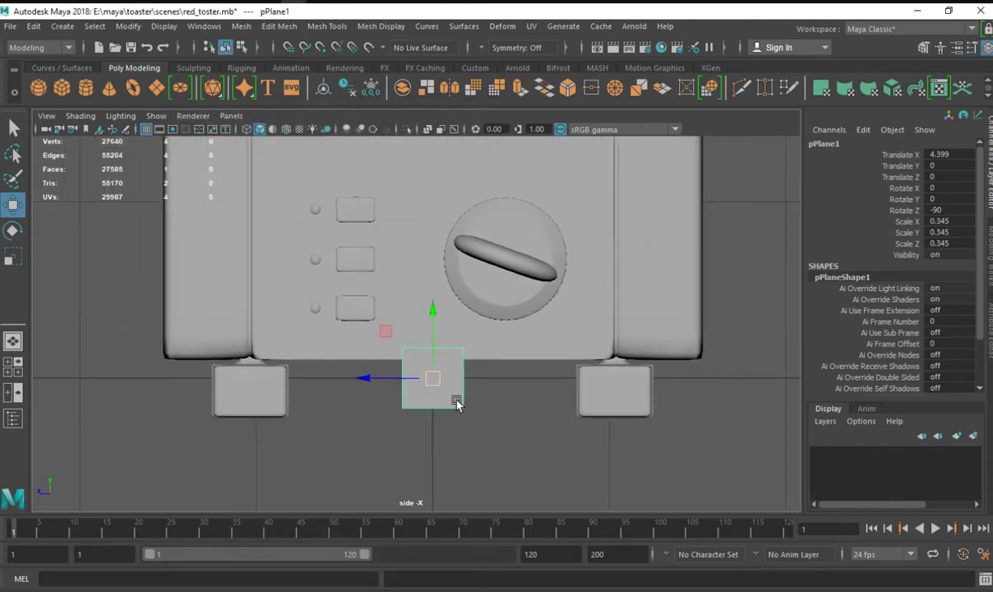
drag(431, 383, 362, 216)
scroll(444, 255, up, 2)
mouse_move(444, 255)
alt+middle_down()
mouse_move(485, 331)
mouse_move(400, 292)
alt+middle_up()
Narrow the label plane and nudge it just above the top button.
key(r)
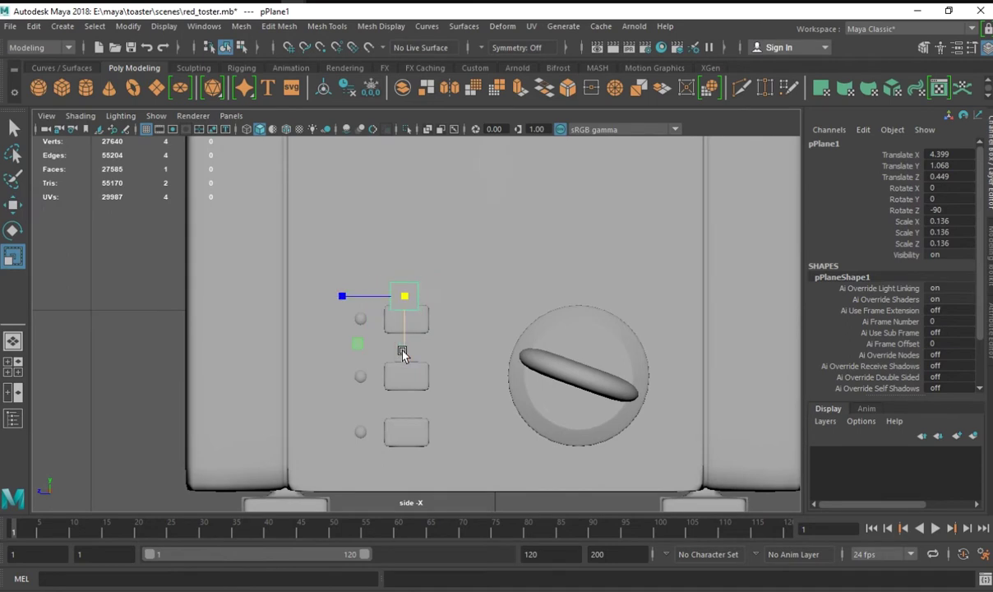
drag(402, 352, 402, 337)
double_click(16, 207)
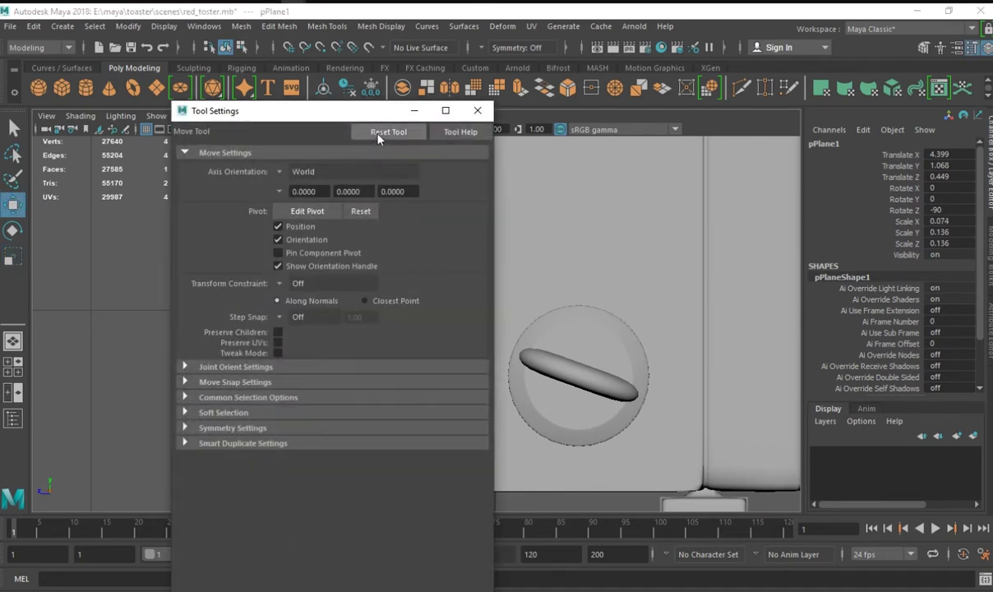
click(477, 110)
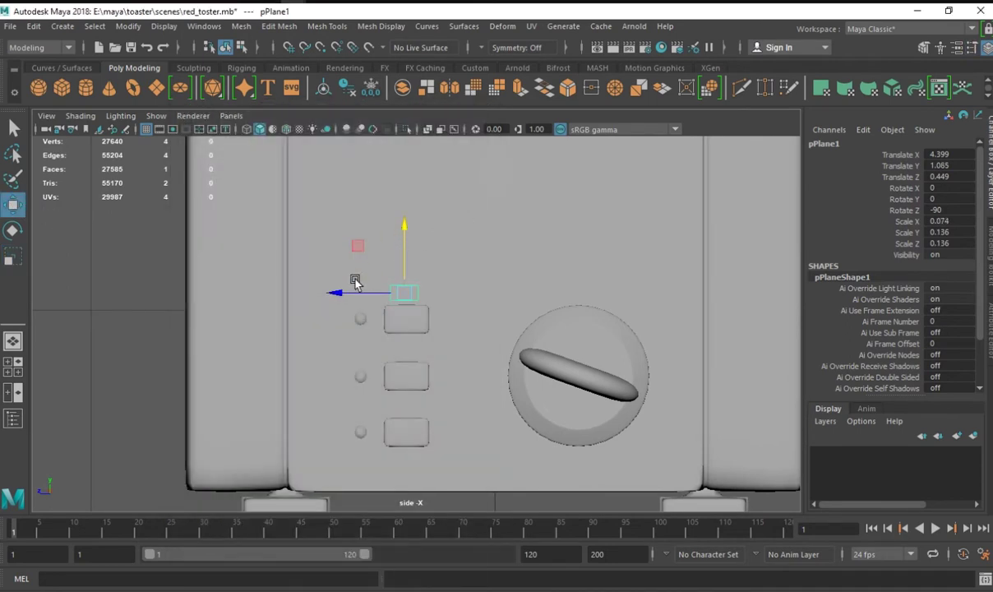
drag(402, 253, 401, 252)
scroll(523, 286, up, 3)
scroll(511, 297, down, 2)
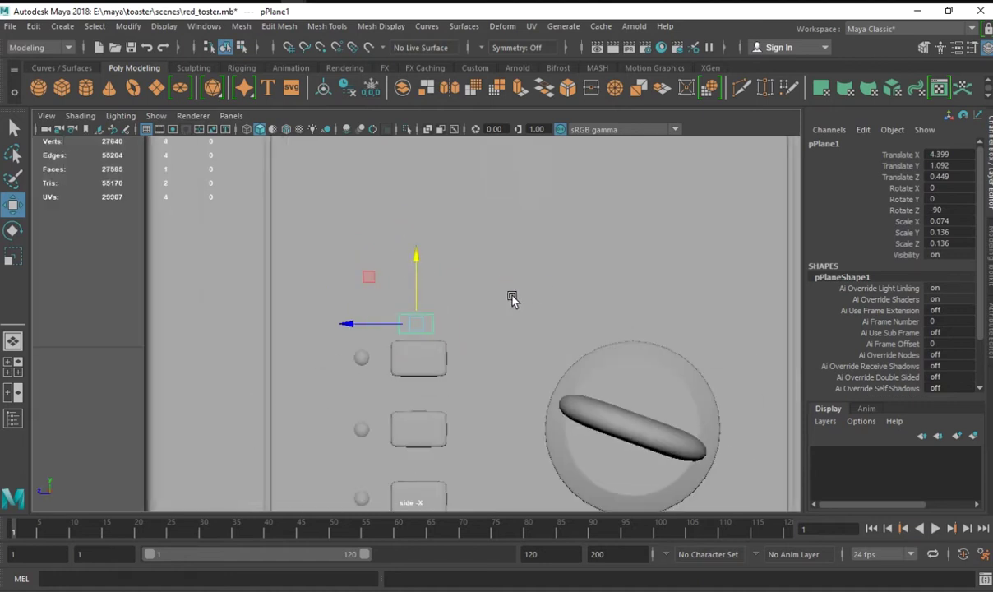
Stretch the plane along Z and set the Scale tool's axis orientation to World.
key(r)
drag(349, 323, 337, 327)
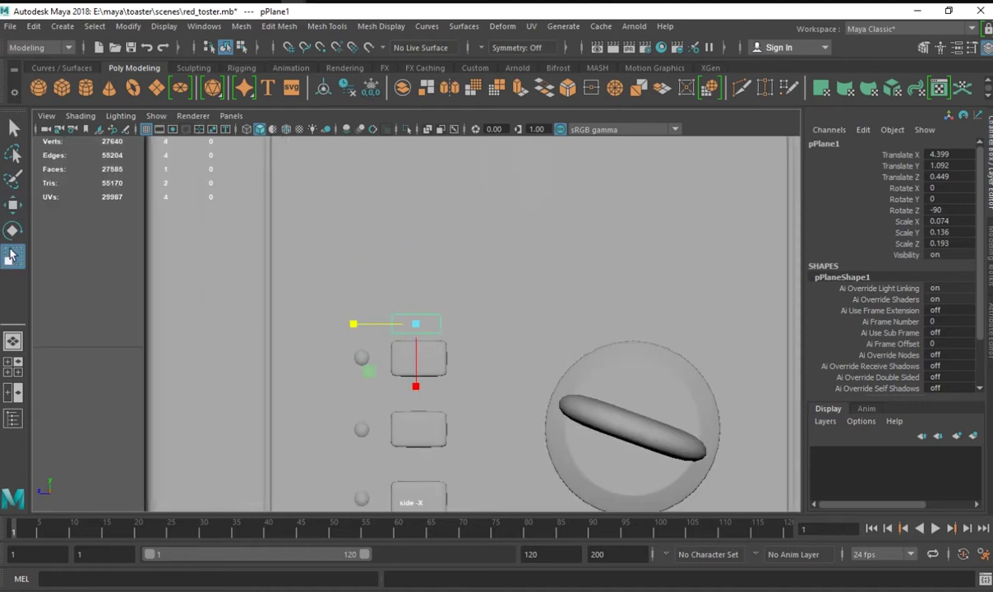
double_click(12, 258)
click(388, 131)
click(477, 110)
double_click(12, 258)
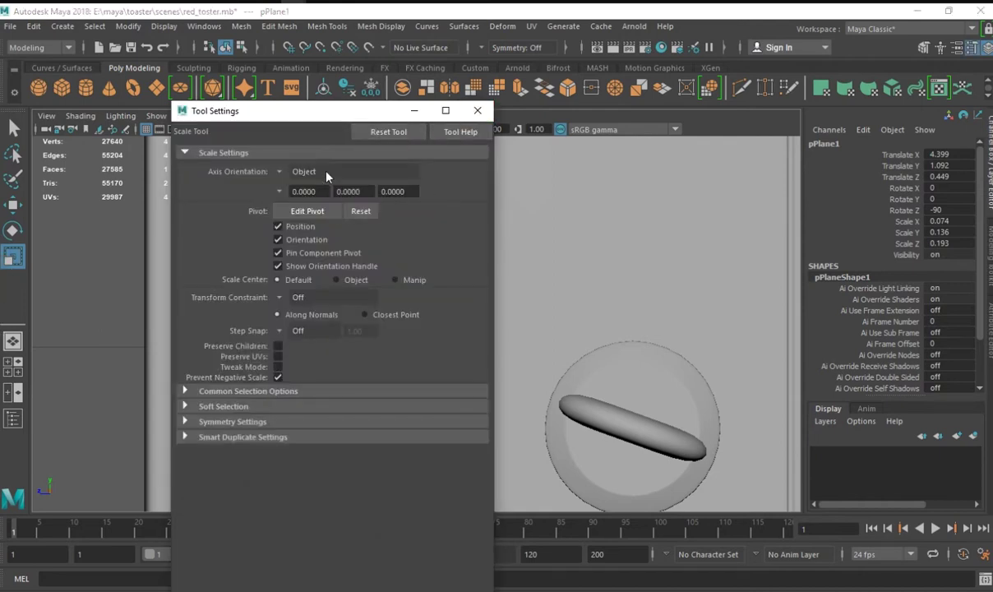
click(284, 171)
click(312, 191)
click(477, 110)
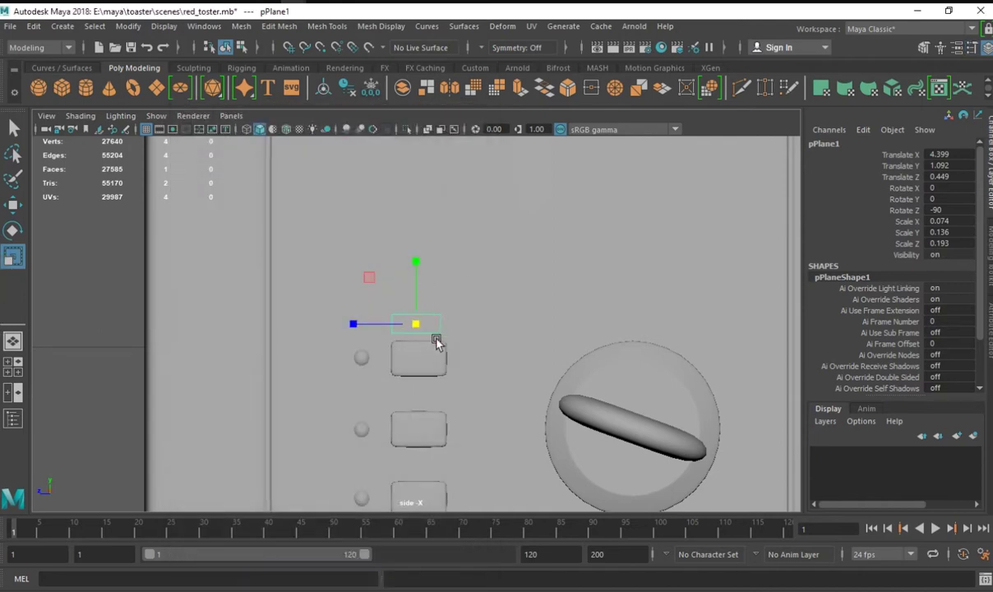
click(10, 207)
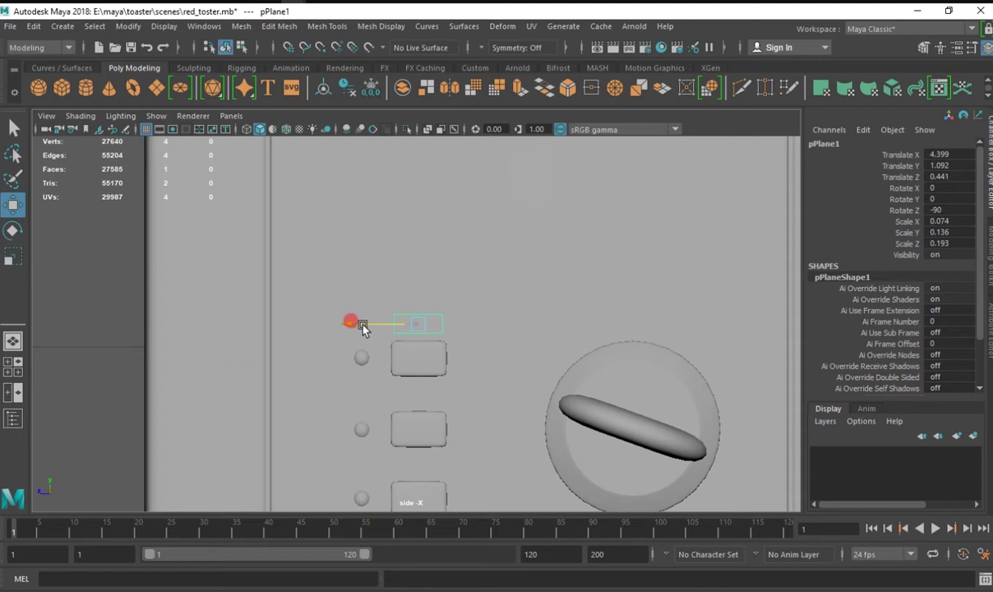
Turn on Wireframe on Shaded, nudge the second label plane up, duplicate it, and add a cylinder.
scroll(362, 328, down, 3)
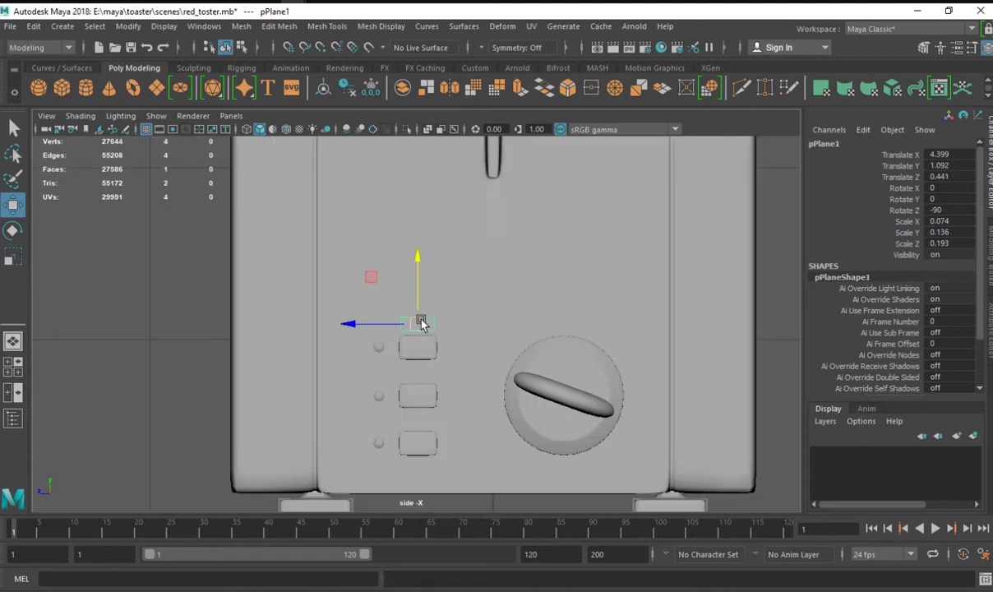
click(284, 130)
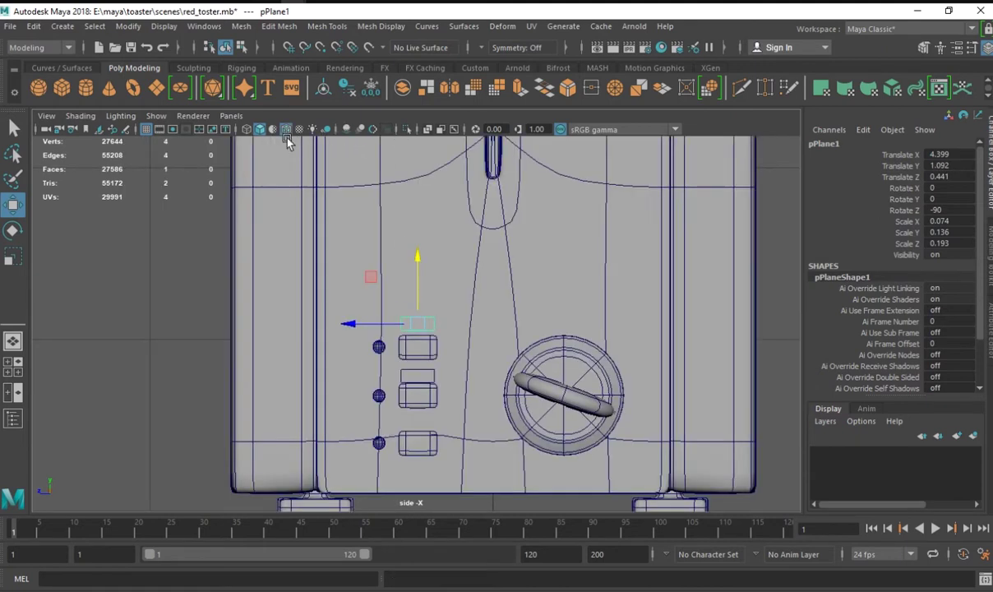
click(392, 372)
scroll(419, 379, up, 3)
scroll(417, 280, down, 2)
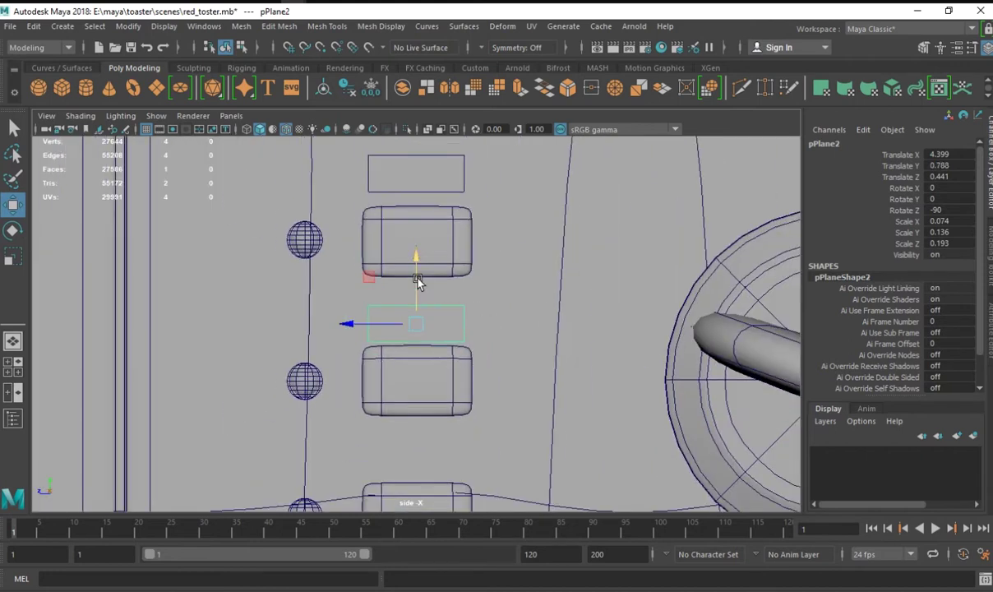
drag(416, 272, 421, 405)
key(ctrl+d)
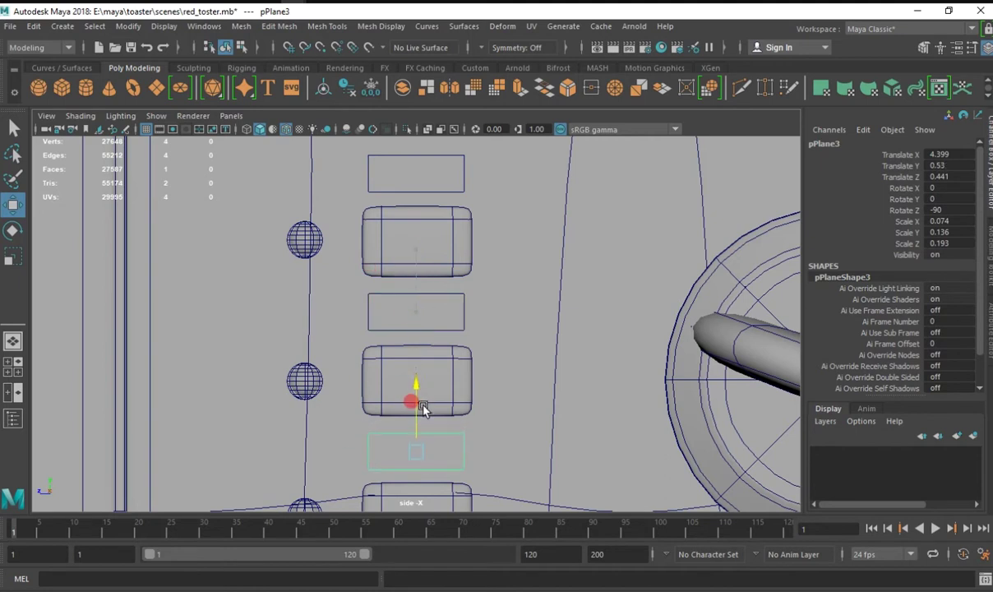
scroll(497, 403, down, 4)
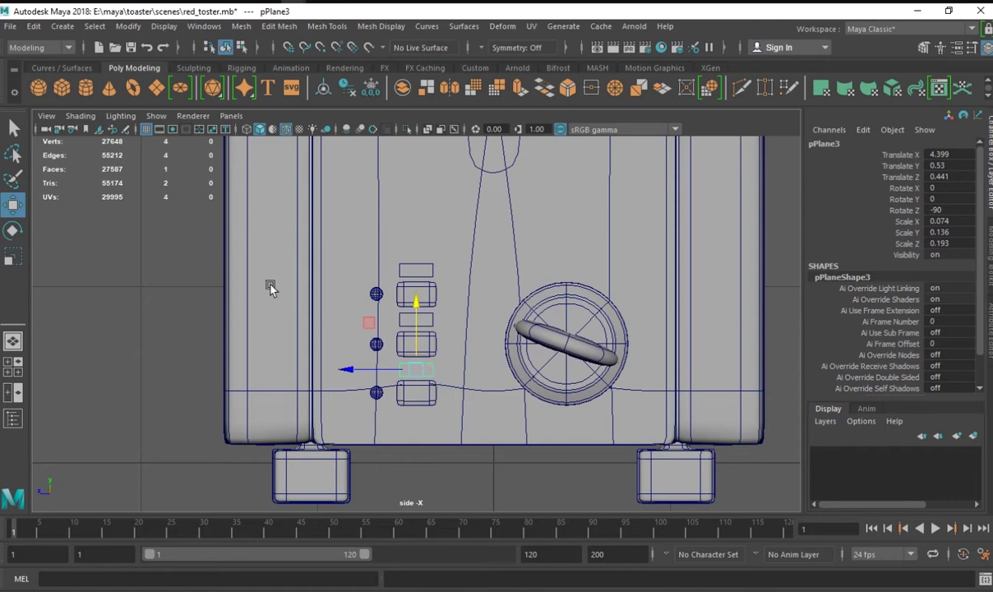
click(85, 88)
Move the cylinder beside the toaster, set Rotate Z to 90, and reduce Subdivisions Axis to 8.
scroll(484, 415, down, 3)
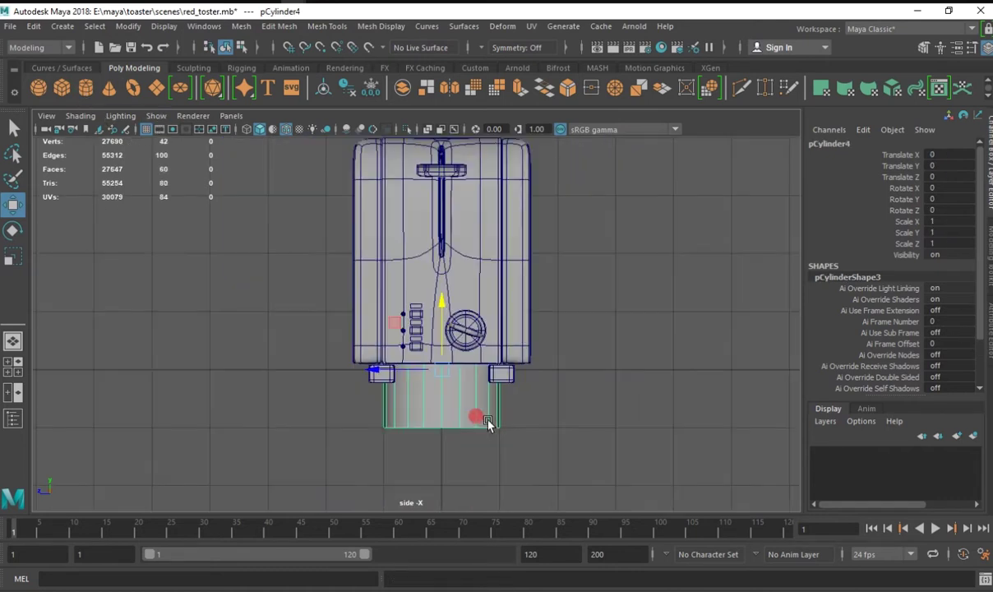
drag(419, 374, 537, 375)
click(12, 230)
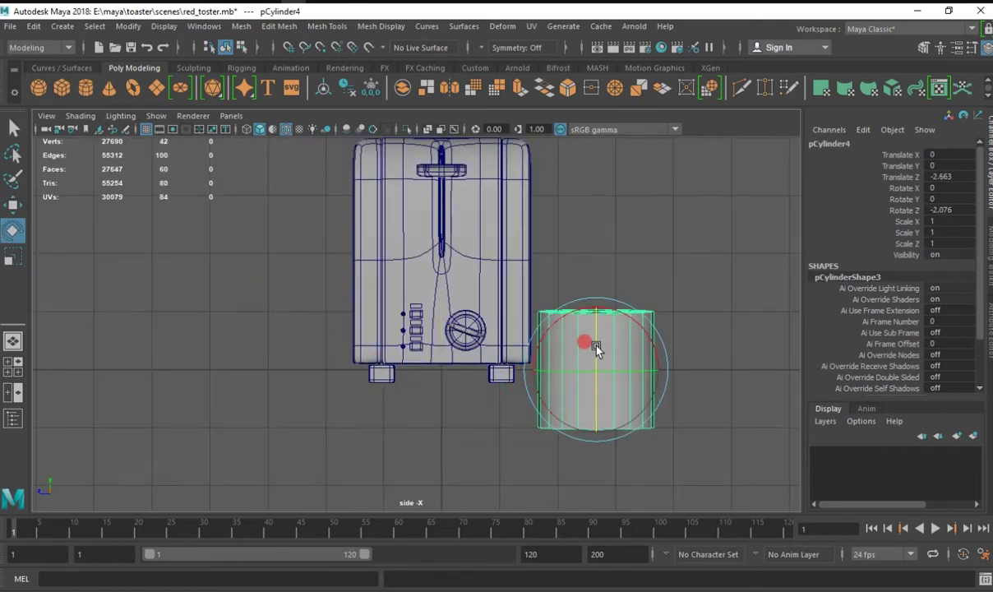
drag(562, 326, 576, 345)
double_click(945, 210)
text(90)
key(Return)
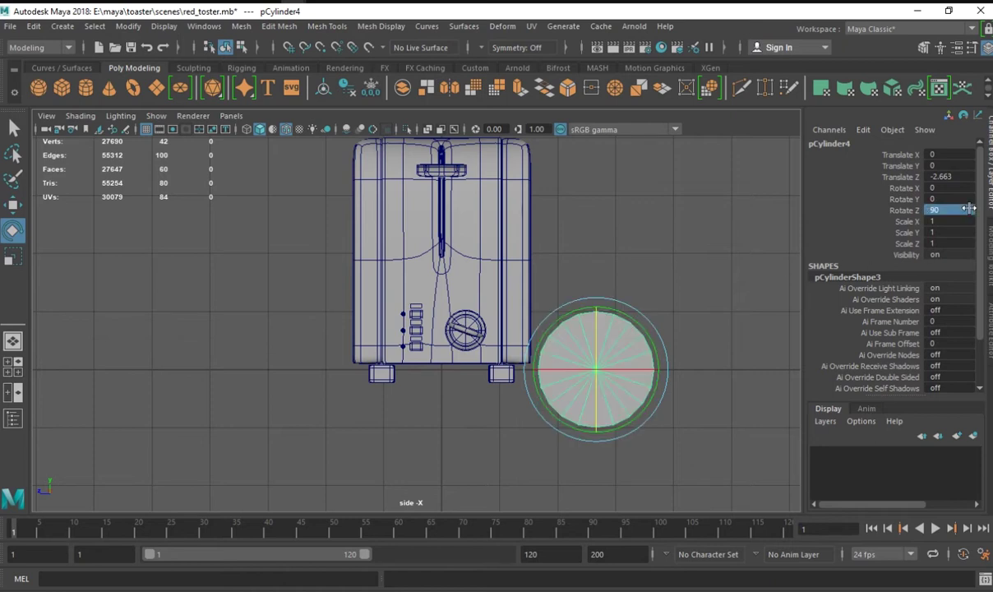
scroll(971, 365, down, 5)
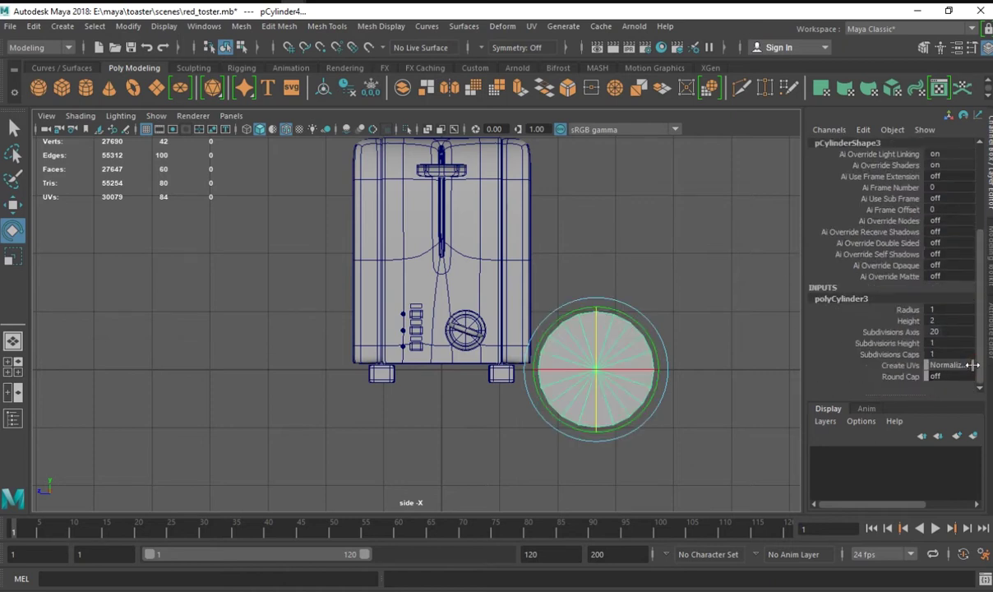
click(940, 333)
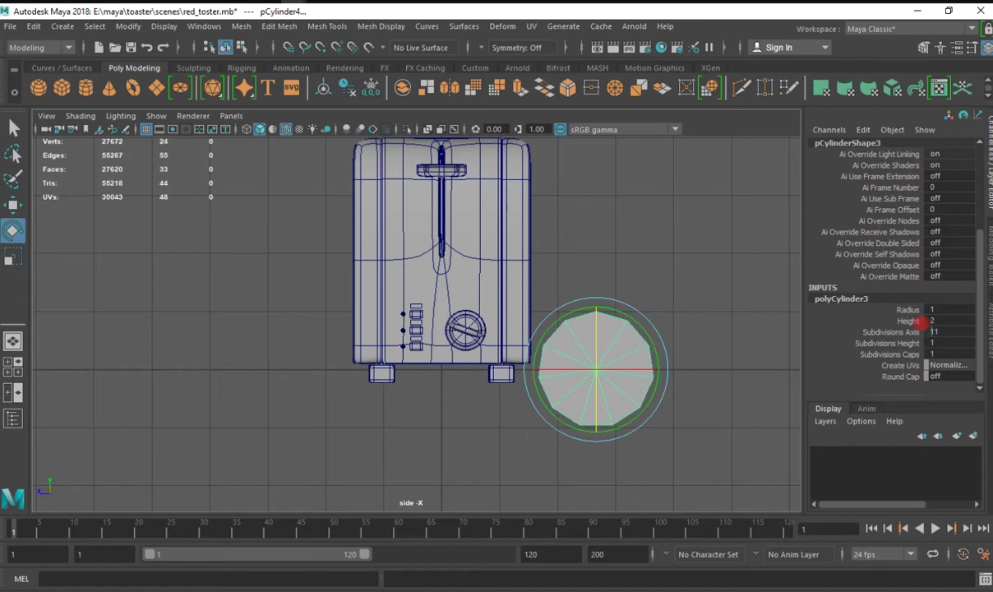
middle_drag(940, 333, 919, 322)
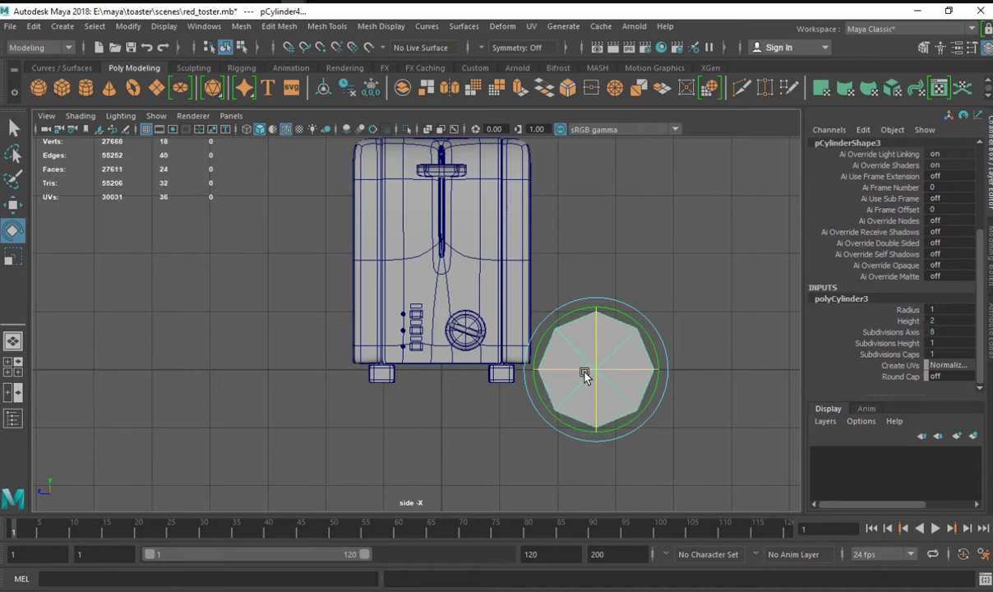
Select and delete the cylinder's side faces, leaving a flat disc.
right_drag(601, 372, 565, 259)
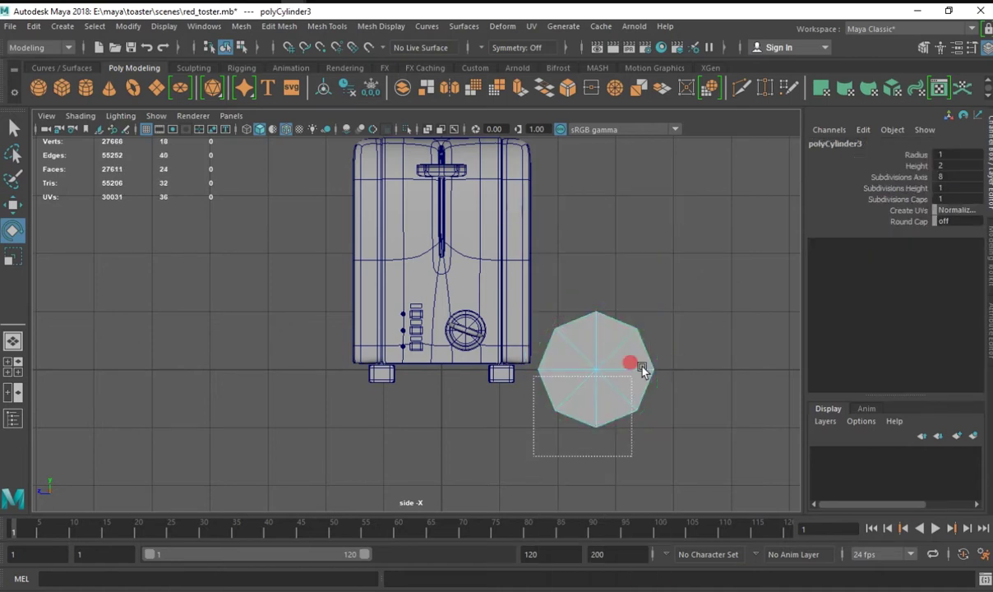
key(space)
key(space)
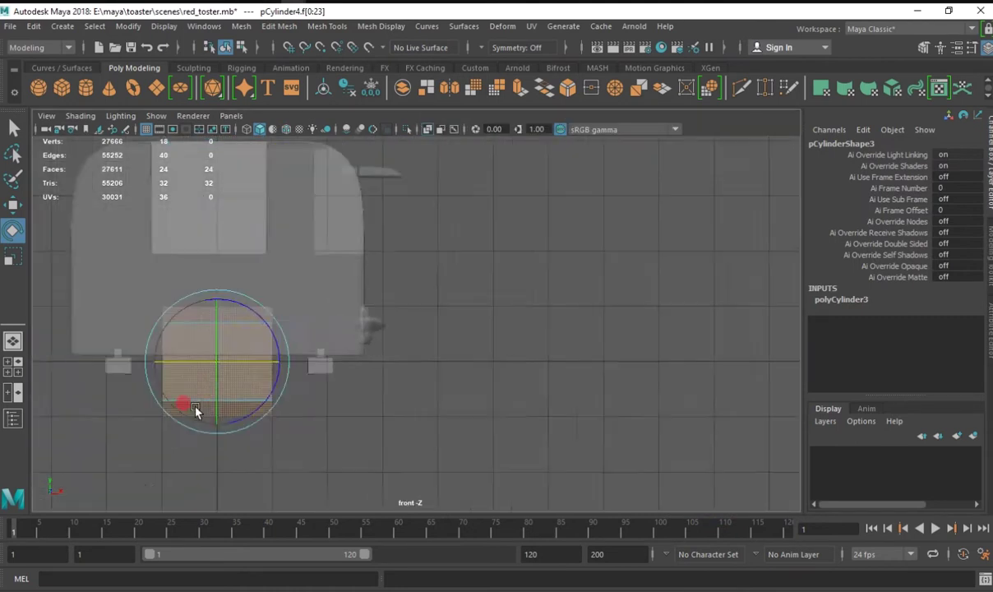
key(w)
key(space)
key(space)
right_drag(516, 194, 516, 234)
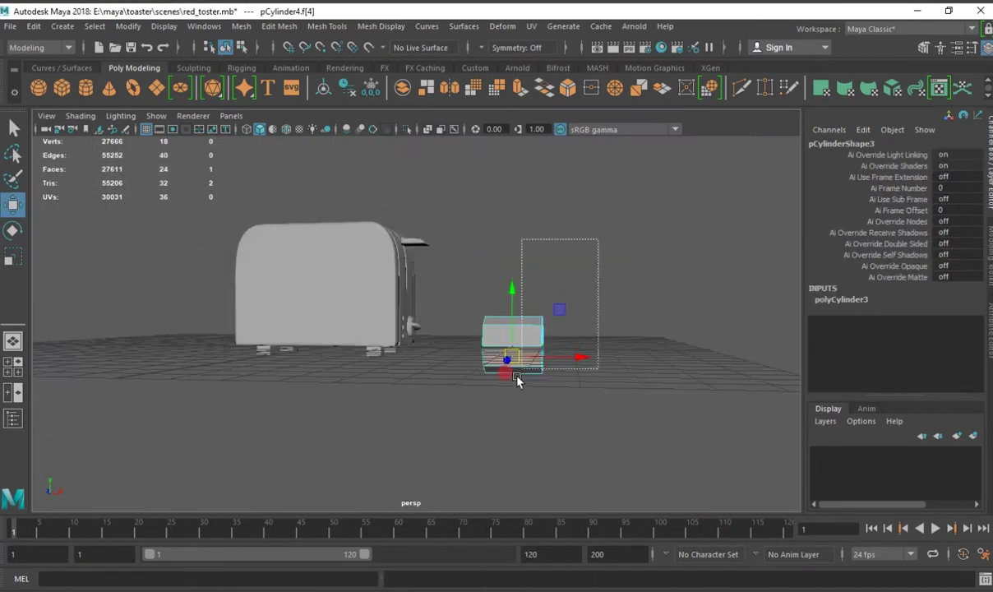
key(Delete)
alt+drag(514, 382, 496, 193)
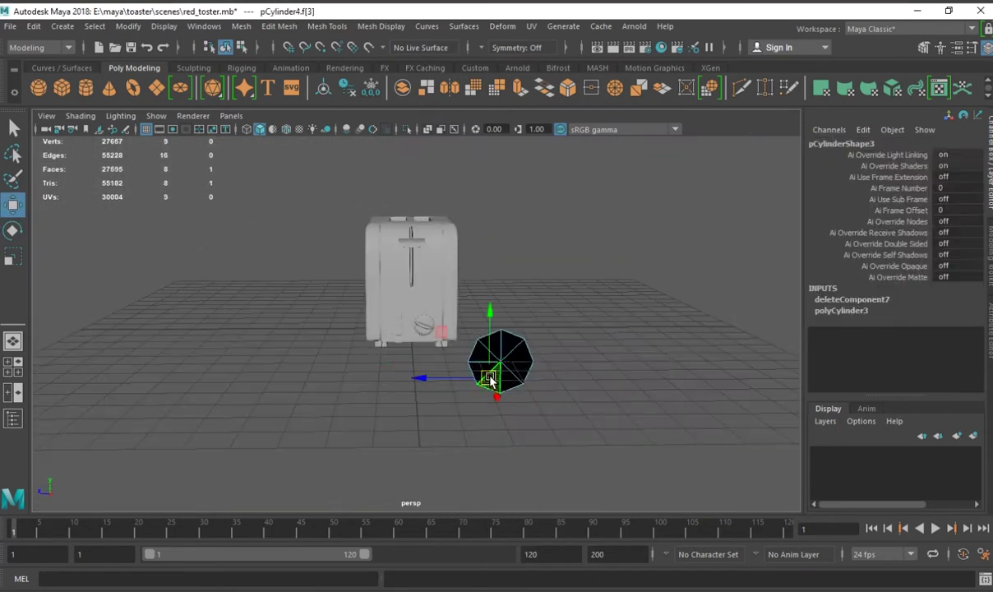
mouse_move(496, 193)
right_down()
mouse_move(518, 237)
mouse_move(496, 175)
mouse_move(515, 177)
right_up()
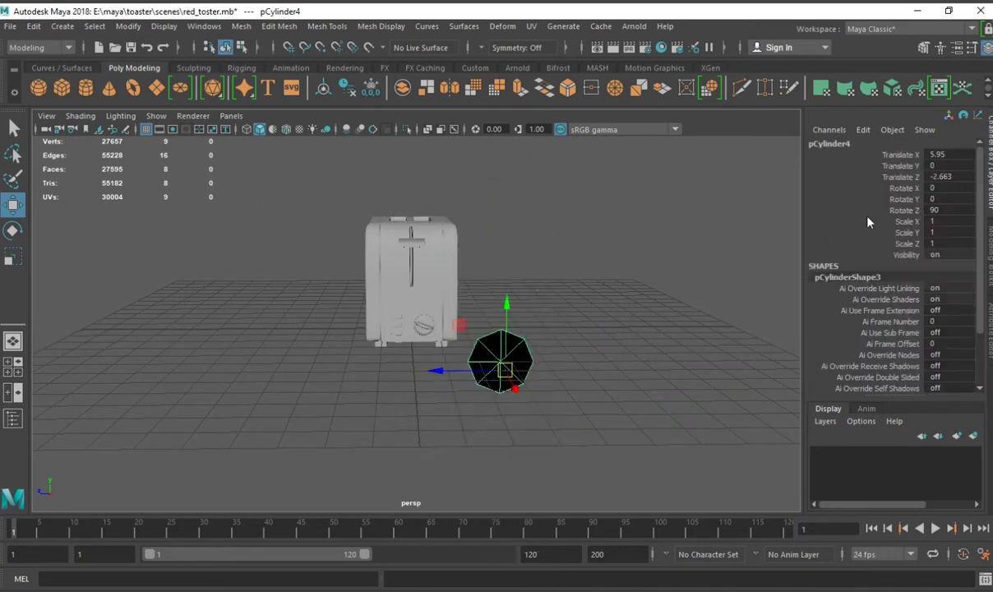
Set the disc's Rotate Z to -90 and move it left toward the toaster.
double_click(954, 211)
text(-90)
key(Return)
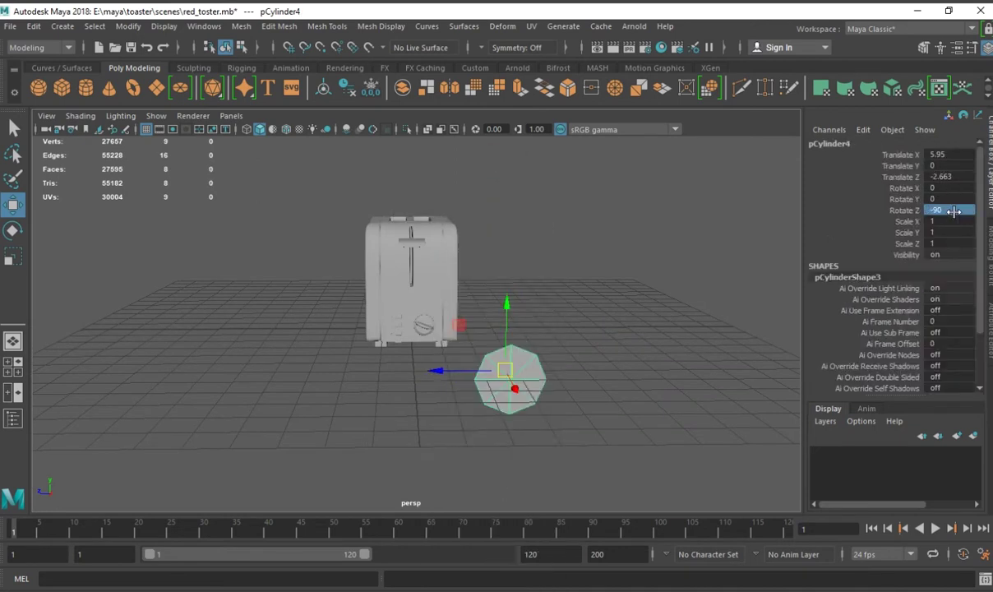
key(space)
mouse_move(336, 455)
mouse_down()
mouse_move(215, 455)
mouse_move(185, 395)
mouse_up()
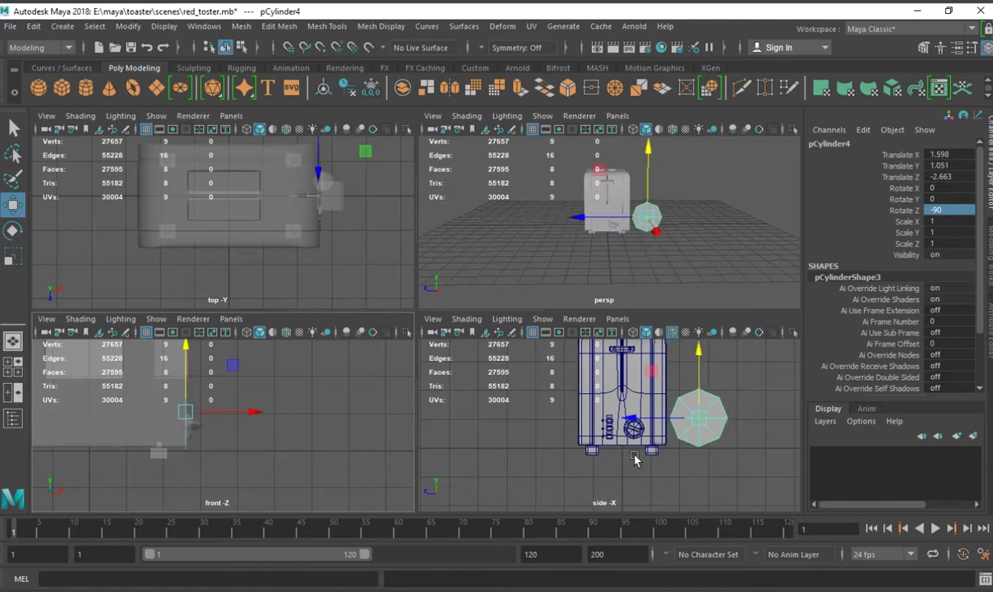
Fit the octagonal disc around the knob and scale it to 0.567.
drag(698, 418, 585, 432)
drag(203, 411, 220, 417)
key(space)
key(f)
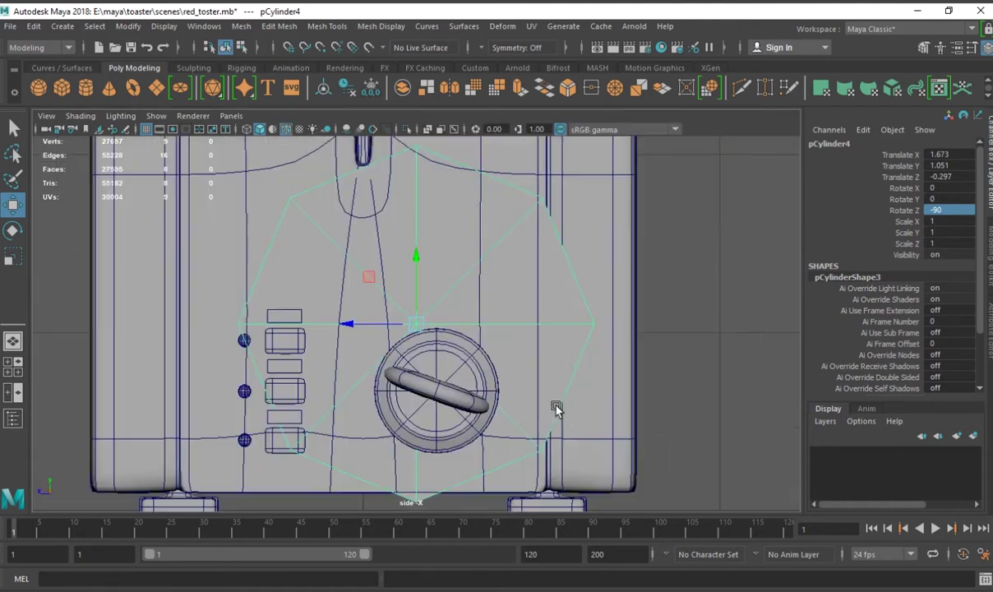
click(13, 262)
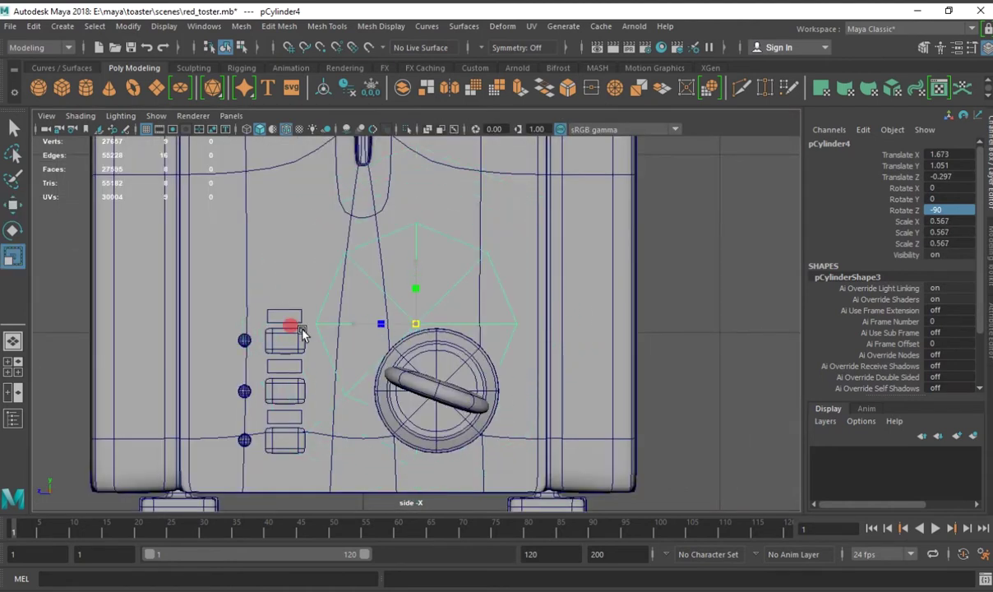
key(space)
key(space)
mouse_move(551, 299)
alt+mouse_down()
mouse_move(700, 344)
mouse_move(669, 295)
mouse_move(647, 322)
mouse_move(595, 249)
alt+mouse_up()
Box-select the label planes and move them along X to -1.737 against the toaster's side.
drag(594, 249, 645, 372)
key(space)
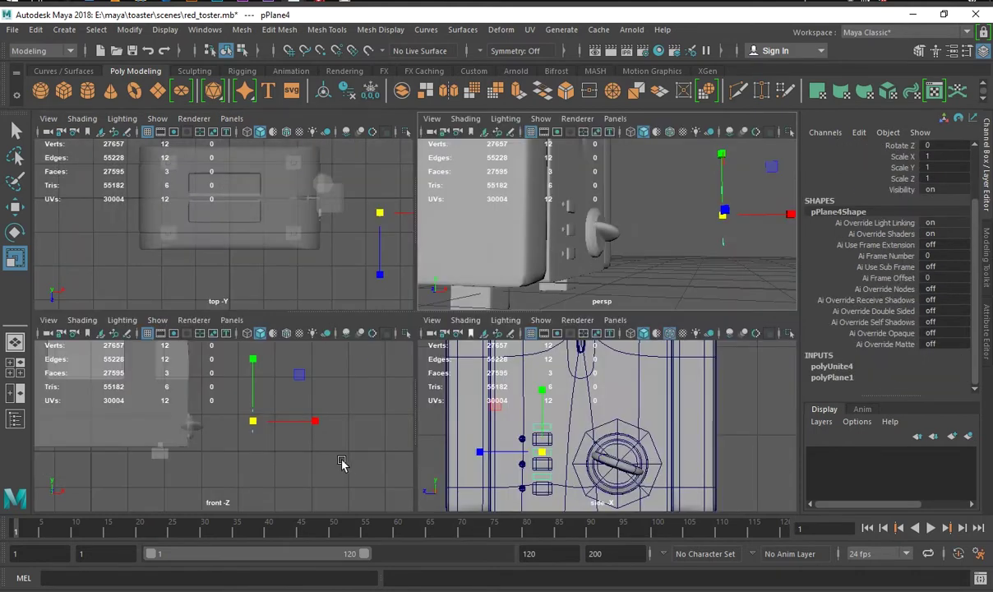
key(space)
key(w)
drag(545, 319, 415, 321)
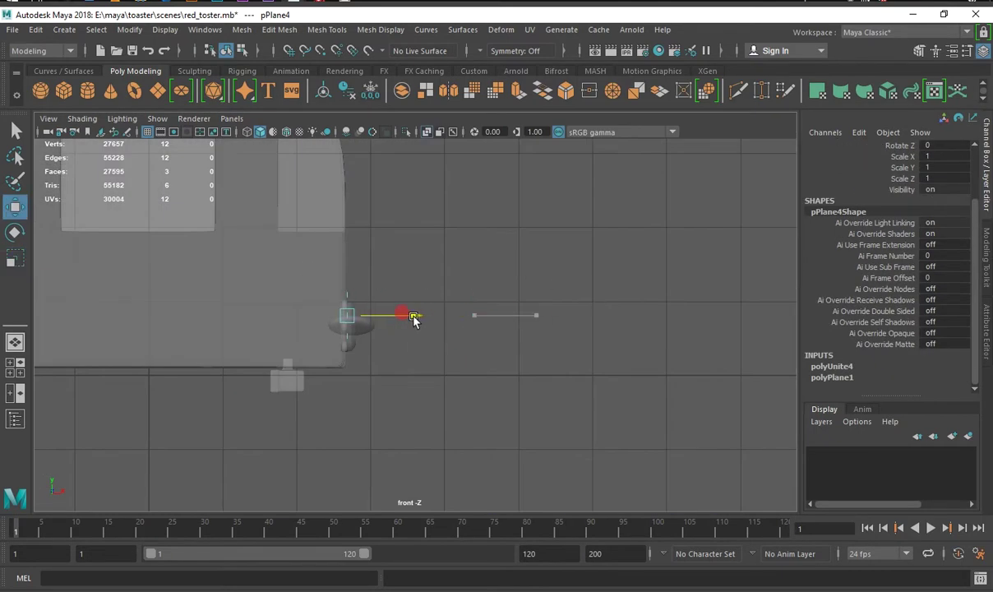
mouse_move(615, 280)
alt+mouse_down()
mouse_move(556, 295)
mouse_move(554, 337)
mouse_move(704, 317)
mouse_move(538, 343)
alt+mouse_up()
key(space)
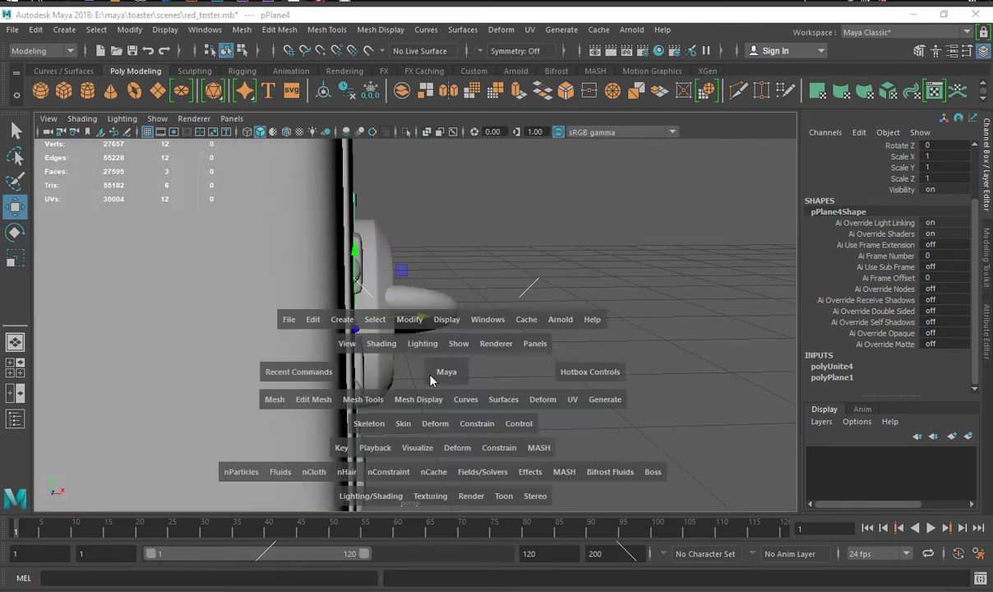
drag(405, 353, 490, 352)
alt+right_drag(490, 351, 649, 381)
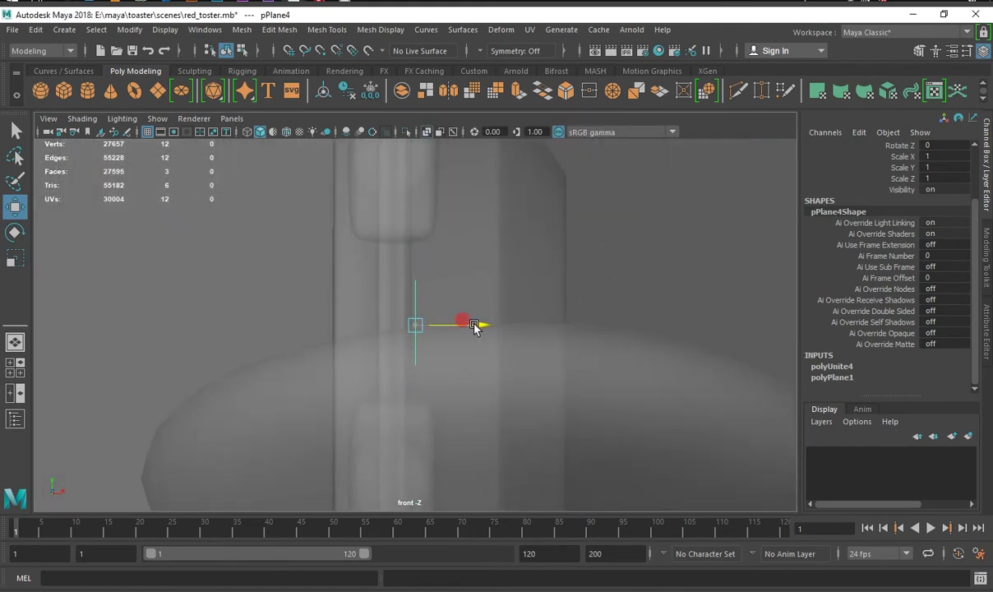
Inspect the joined label planes in perspective, briefly showing wireframe edges to select them.
key(space)
click(529, 292)
mouse_move(572, 266)
alt+mouse_down()
mouse_move(572, 277)
mouse_move(410, 284)
mouse_move(517, 317)
mouse_move(392, 337)
mouse_move(411, 344)
mouse_move(505, 333)
mouse_move(254, 212)
alt+mouse_up()
click(287, 133)
click(314, 360)
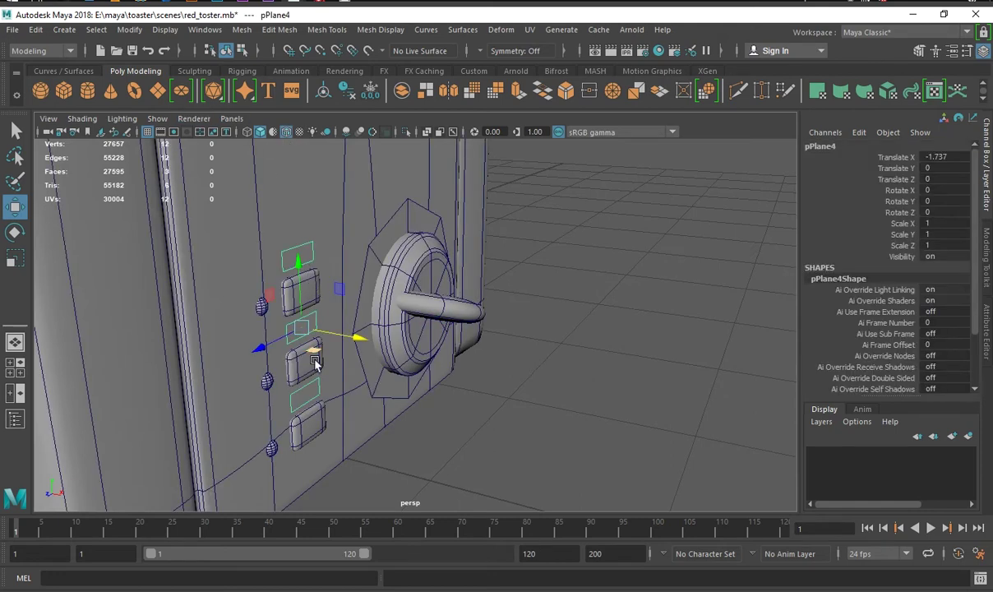
click(286, 132)
alt+drag(345, 312, 380, 317)
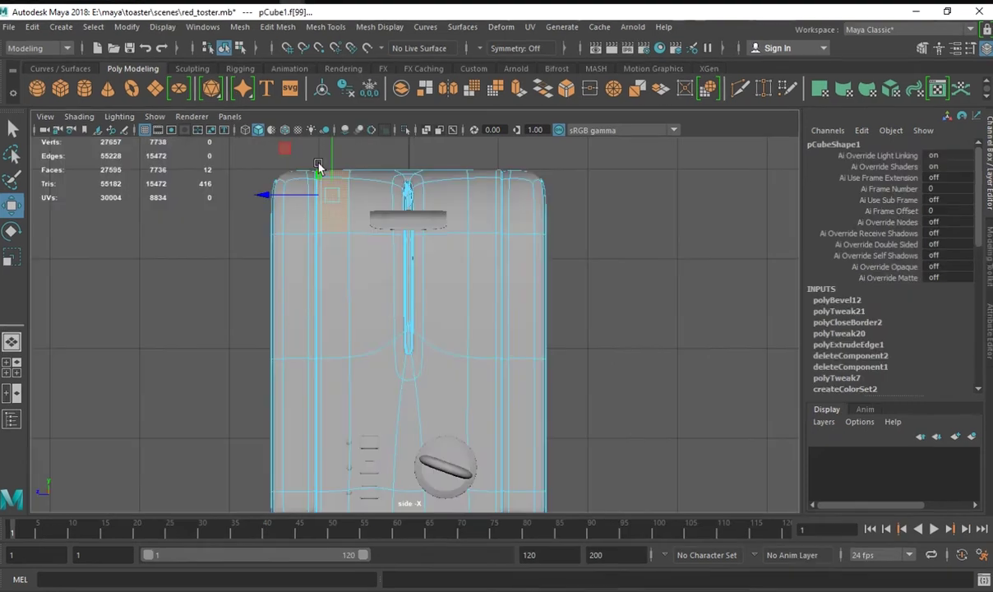
Box-select the toaster's outer side-panel faces, check them from above, and bring up Edit Mesh.
drag(317, 165, 504, 536)
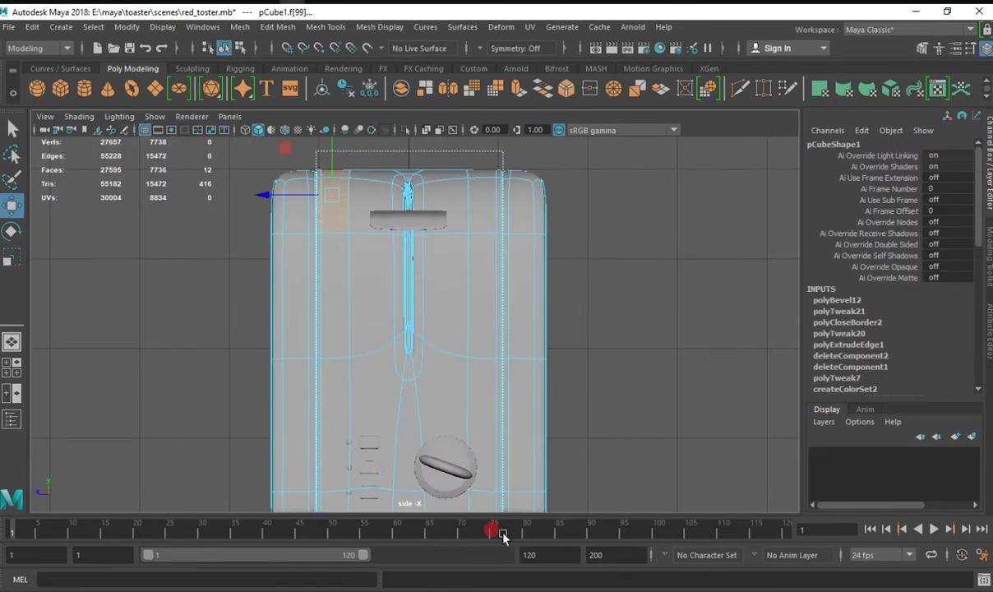
drag(503, 536, 503, 536)
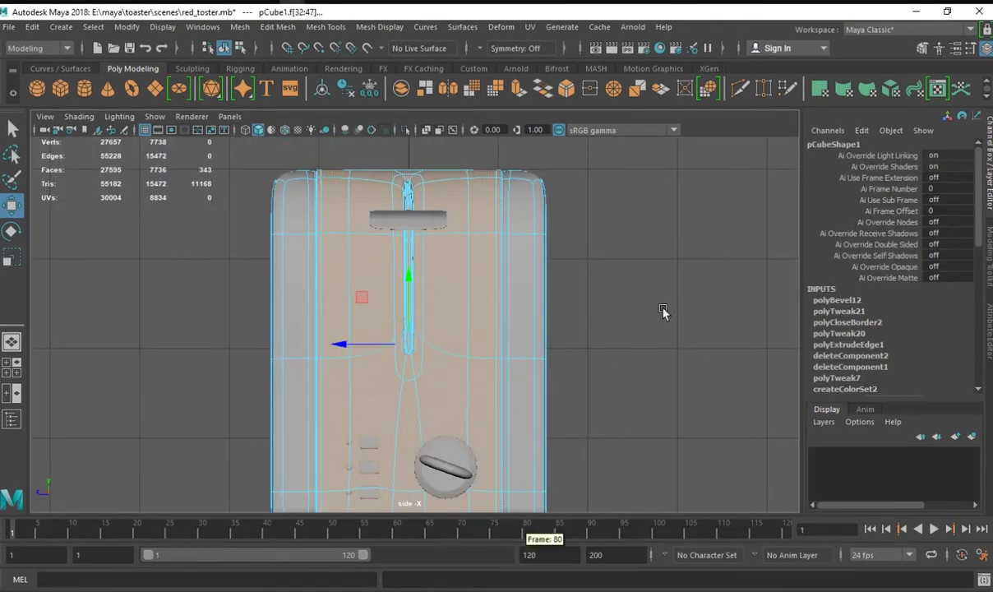
key(space)
key(space)
mouse_move(654, 250)
alt+mouse_down()
mouse_move(610, 252)
mouse_move(668, 278)
mouse_move(395, 222)
mouse_move(317, 136)
mouse_move(318, 195)
mouse_move(284, 166)
alt+mouse_up()
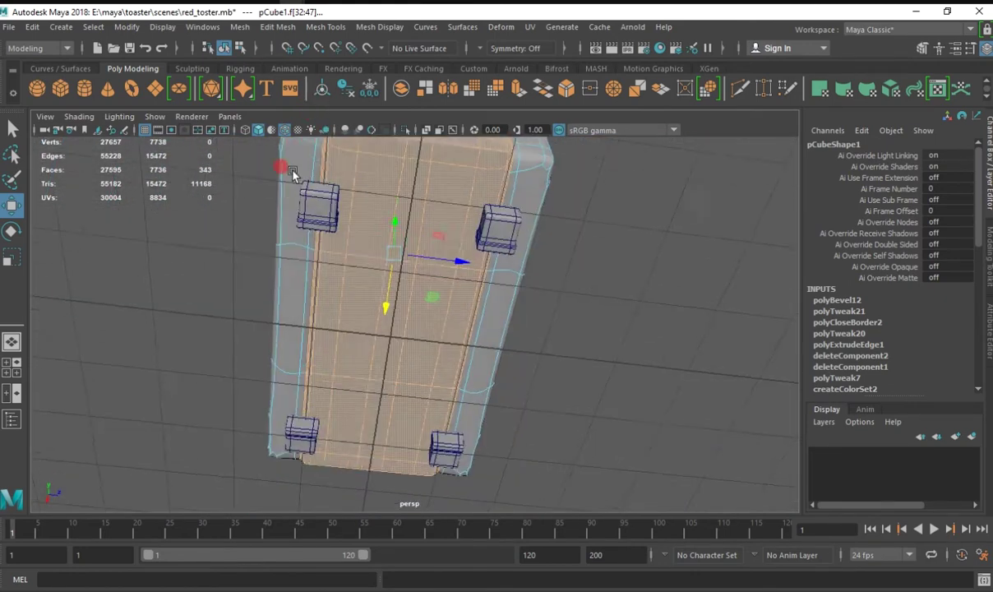
alt+right_drag(283, 166, 432, 184)
alt+drag(432, 185, 418, 321)
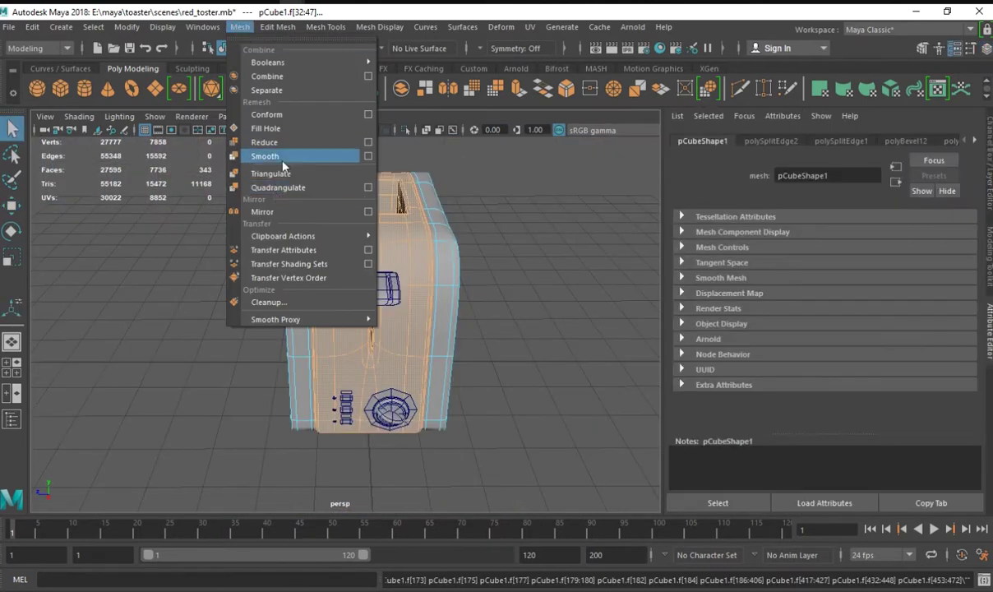
click(277, 26)
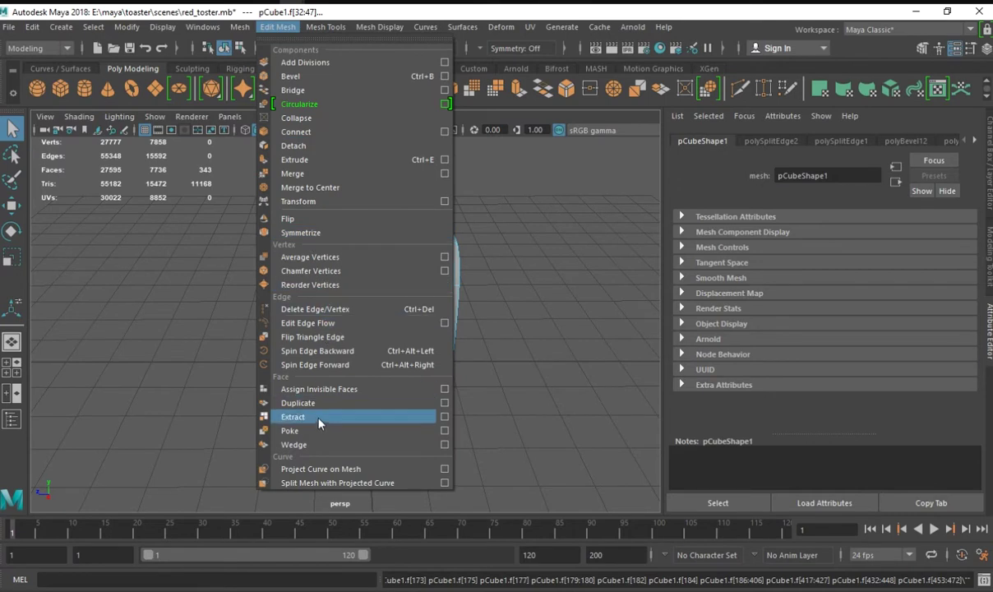
Extract the selected side faces into a separate shell piece.
click(444, 421)
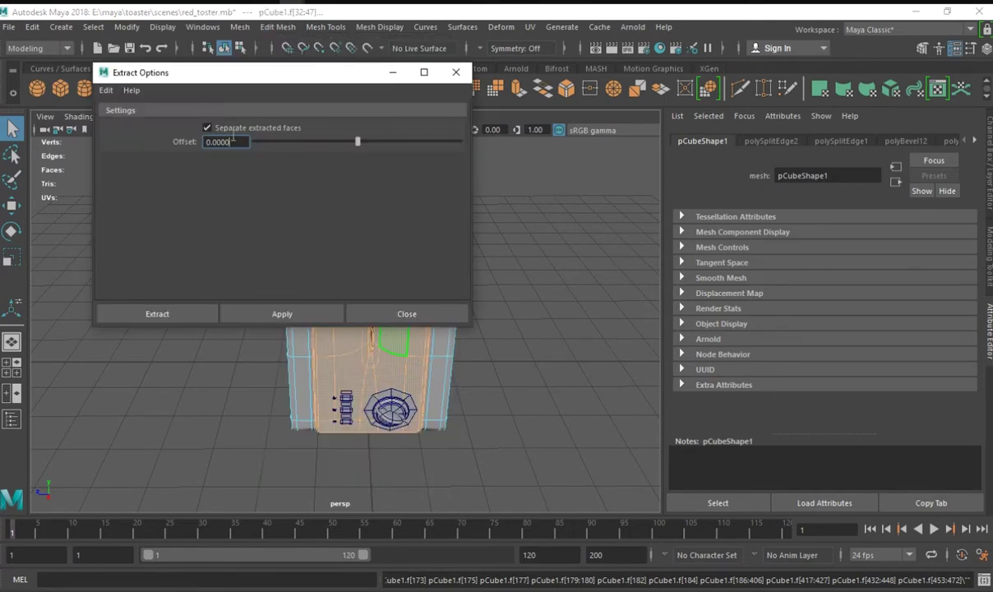
click(282, 314)
click(456, 73)
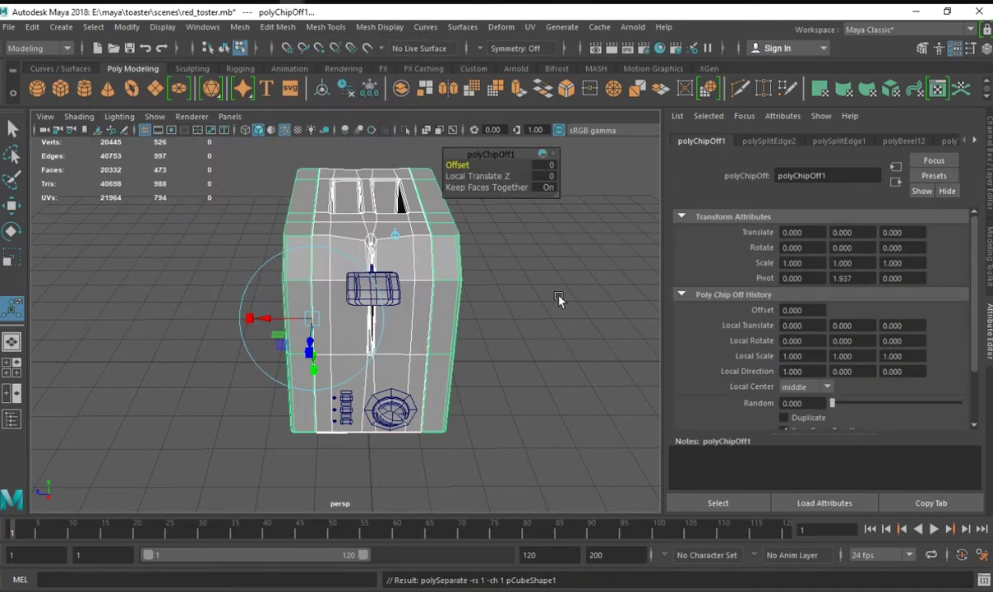
key(w)
click(137, 249)
click(403, 243)
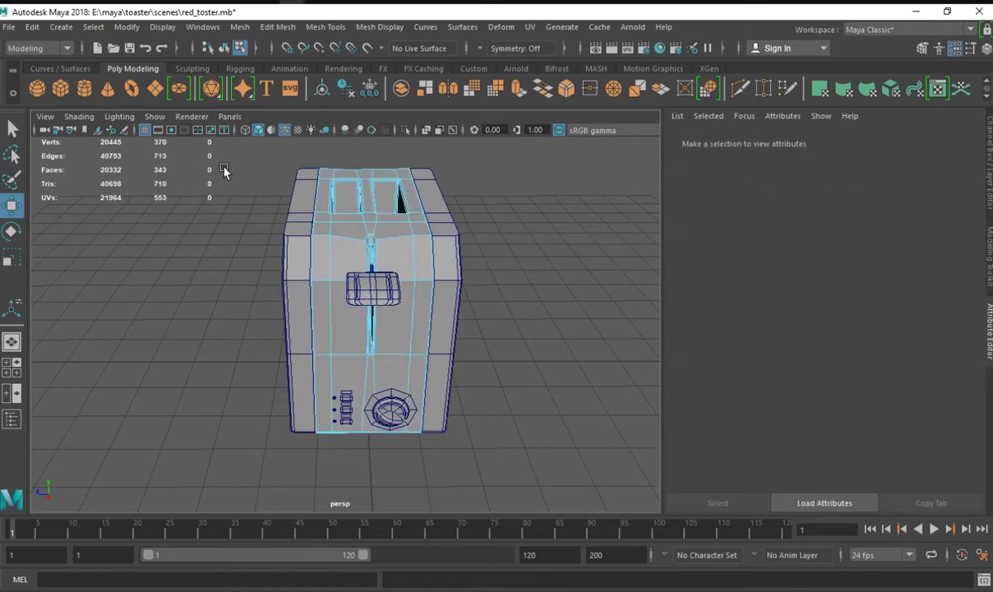
click(632, 495)
Select the shell and inner body pieces as objects and delete all construction history.
mouse_move(361, 192)
right_down()
mouse_move(362, 182)
mouse_move(425, 173)
right_up()
drag(238, 143, 582, 463)
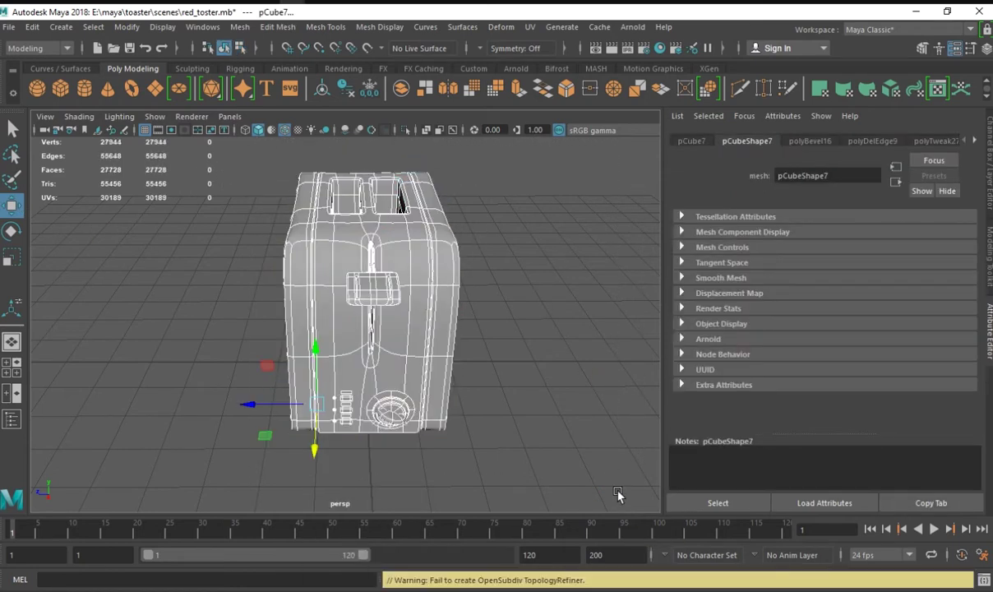
click(488, 350)
right_drag(410, 190, 483, 172)
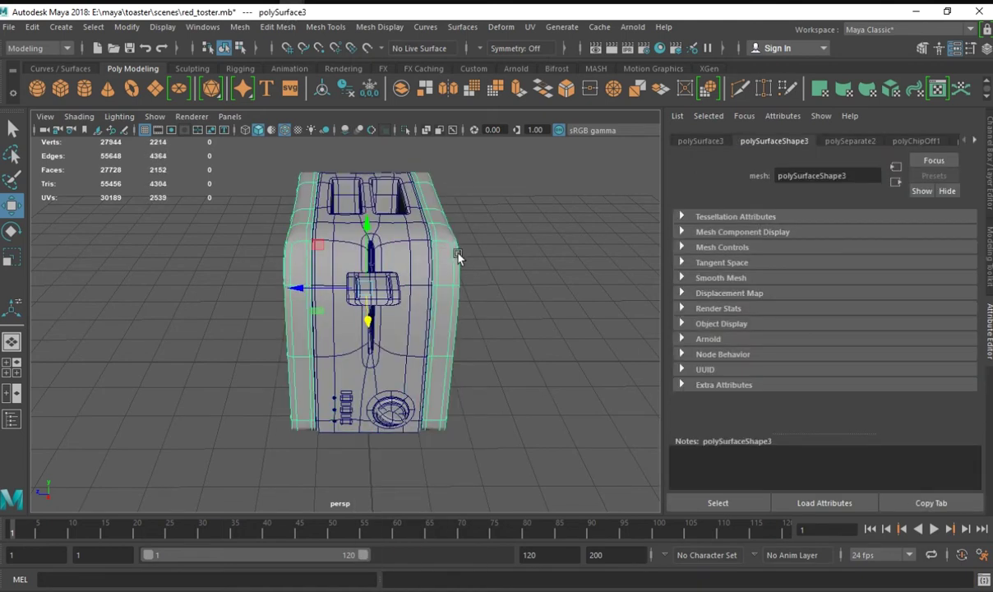
click(409, 252)
drag(144, 141, 521, 477)
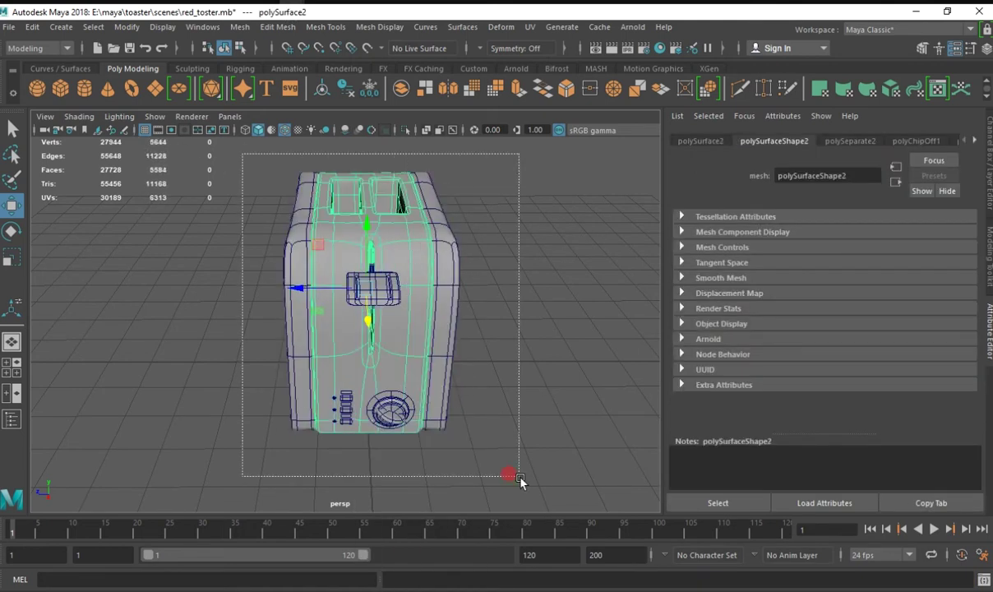
click(32, 26)
mouse_move(77, 205)
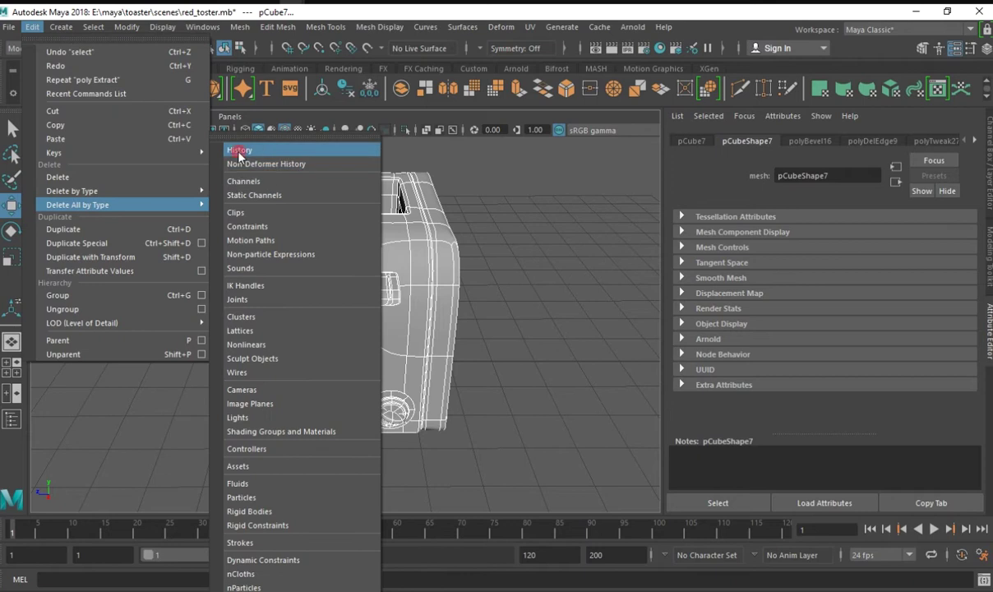
click(239, 150)
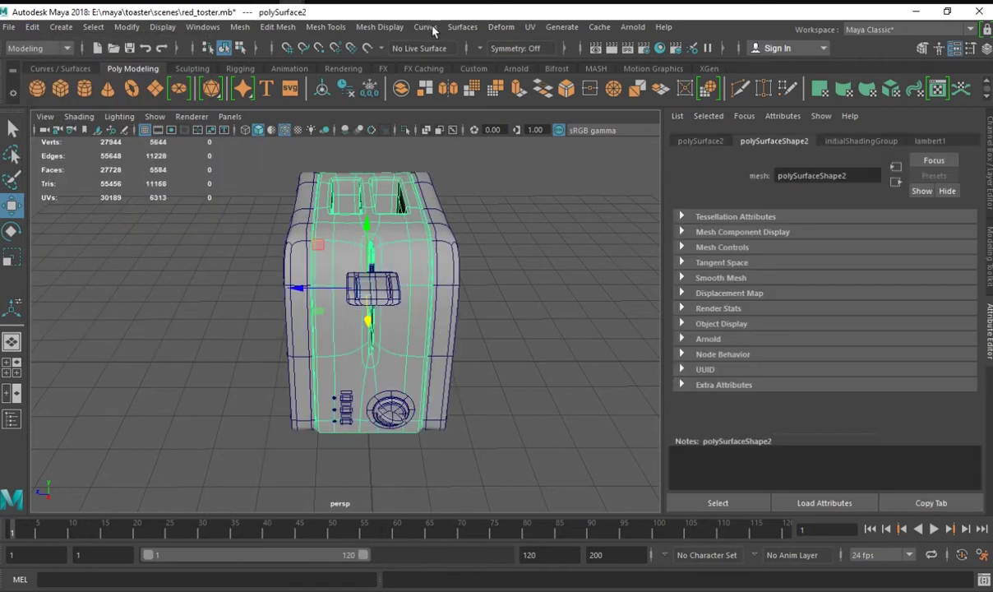
click(930, 140)
Assign a new Blinn material to the body and enable Refractions in its Raytrace Options.
mouse_move(413, 194)
right_down()
mouse_move(420, 568)
mouse_move(504, 481)
right_up()
drag(974, 288, 976, 354)
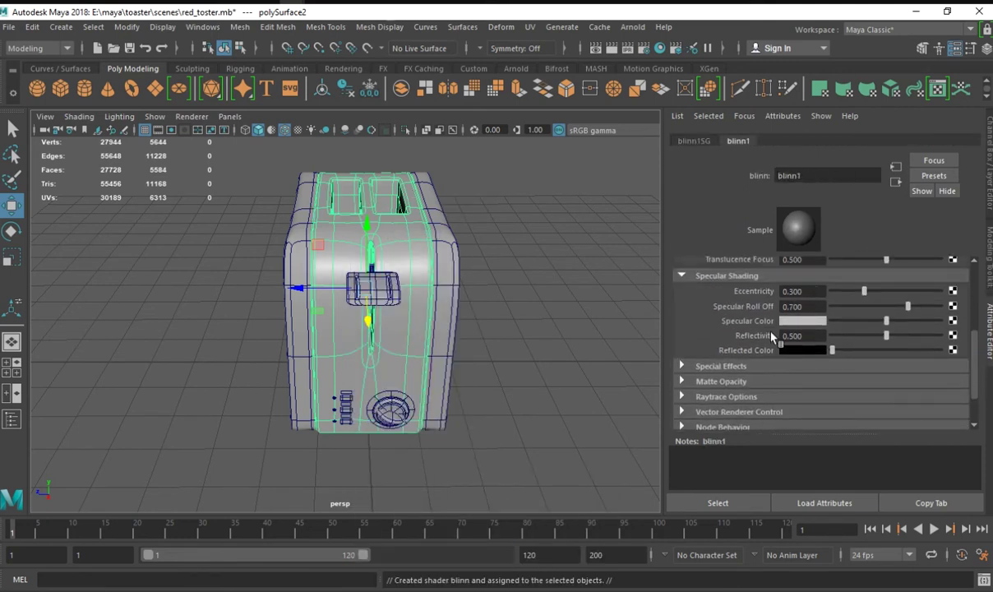
click(682, 396)
drag(974, 329, 975, 355)
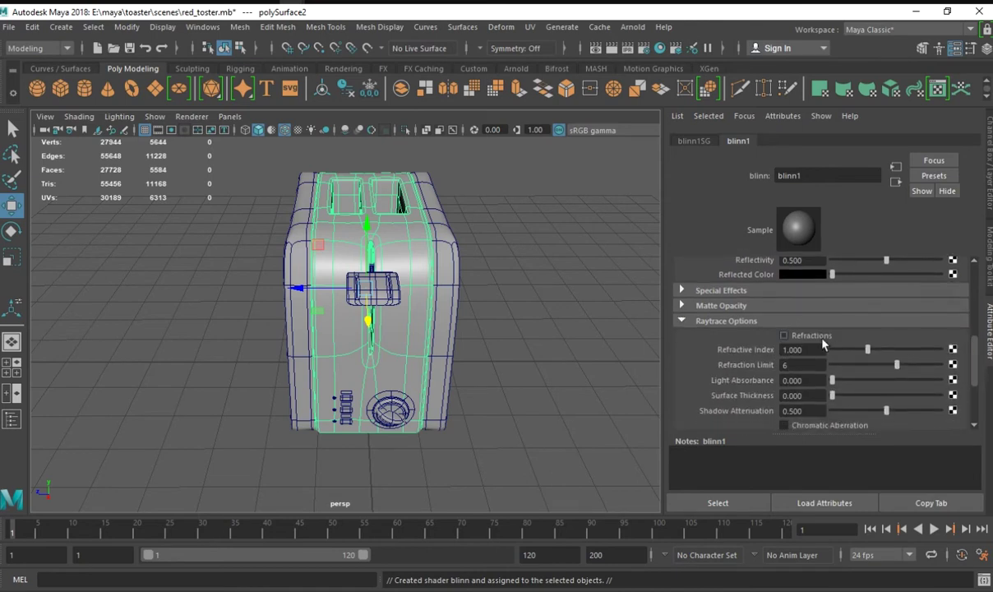
click(753, 346)
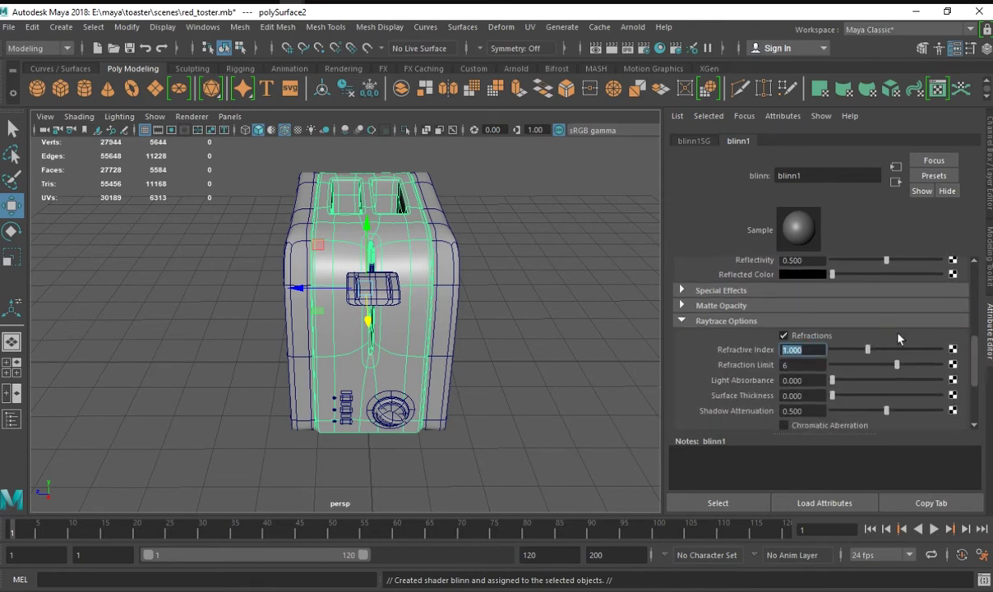
Darken the Blinn's grey colour, then orbit and reselect the toaster's side shells.
drag(969, 356, 979, 377)
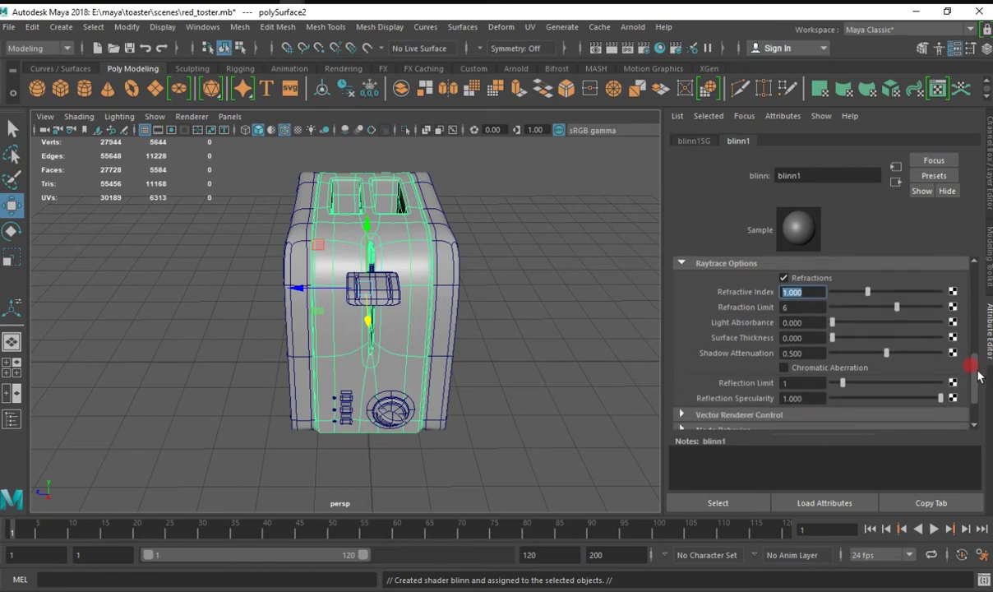
drag(980, 378, 975, 276)
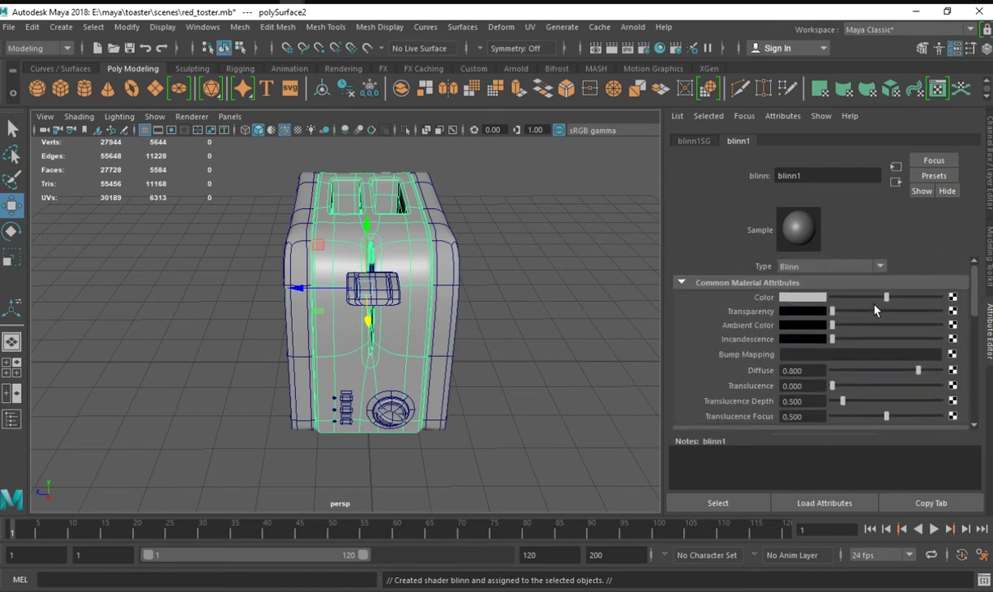
mouse_move(882, 302)
mouse_down()
mouse_move(899, 306)
mouse_move(852, 315)
mouse_up()
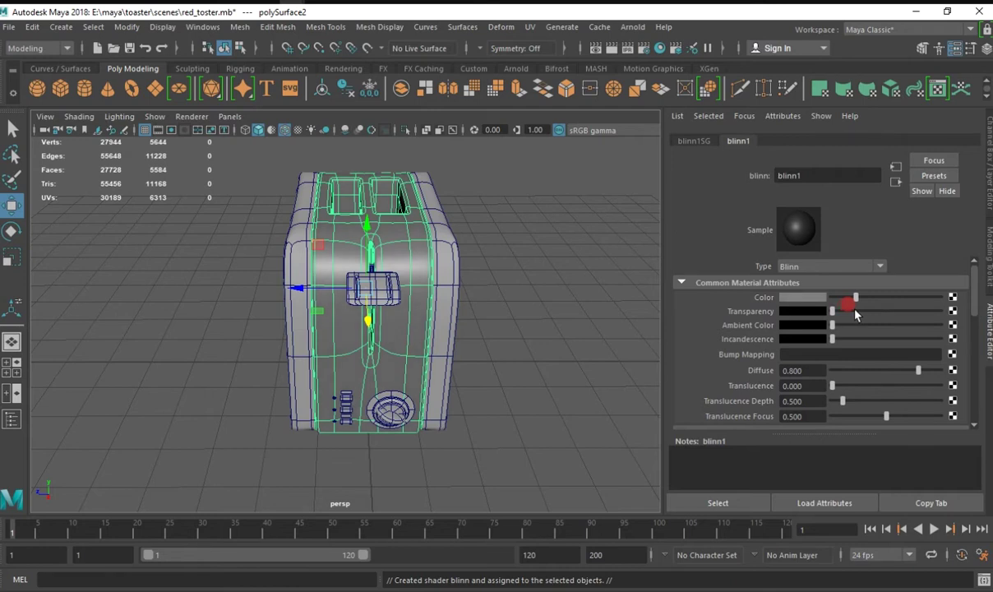
click(598, 312)
mouse_move(599, 312)
alt+mouse_down()
mouse_move(551, 305)
mouse_move(572, 355)
alt+mouse_up()
click(426, 288)
click(835, 142)
click(550, 303)
click(465, 275)
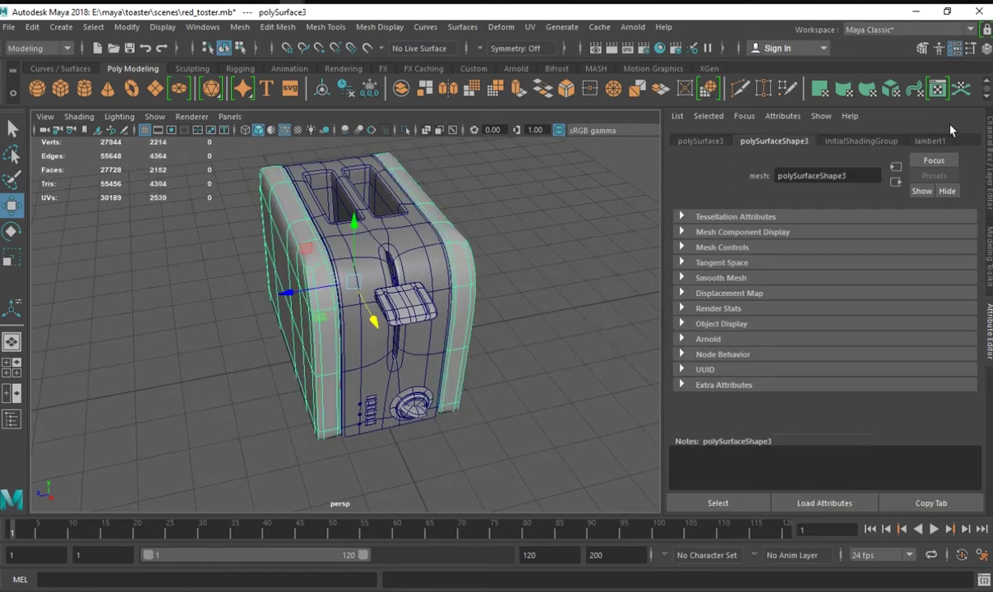
Set lambert1's colour to bright red: H 360, S about 0.94, V 1.
click(929, 140)
click(754, 284)
drag(830, 351, 855, 356)
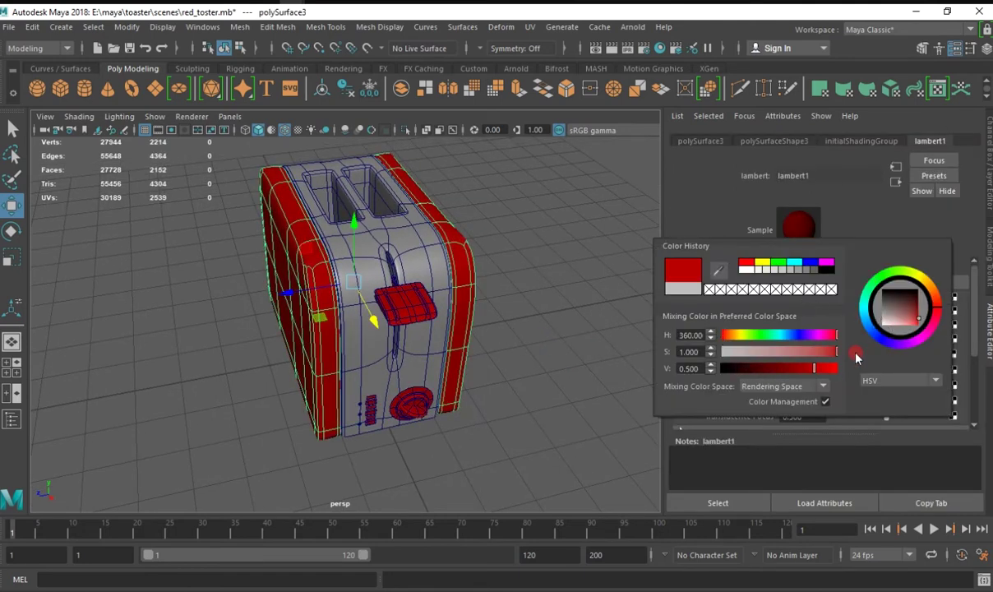
click(746, 263)
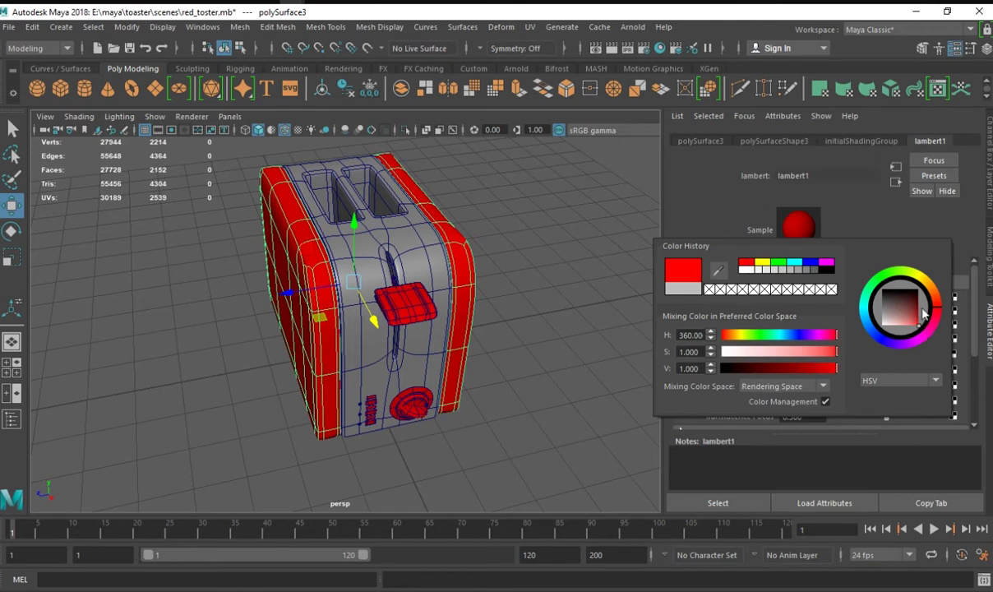
drag(838, 355, 829, 355)
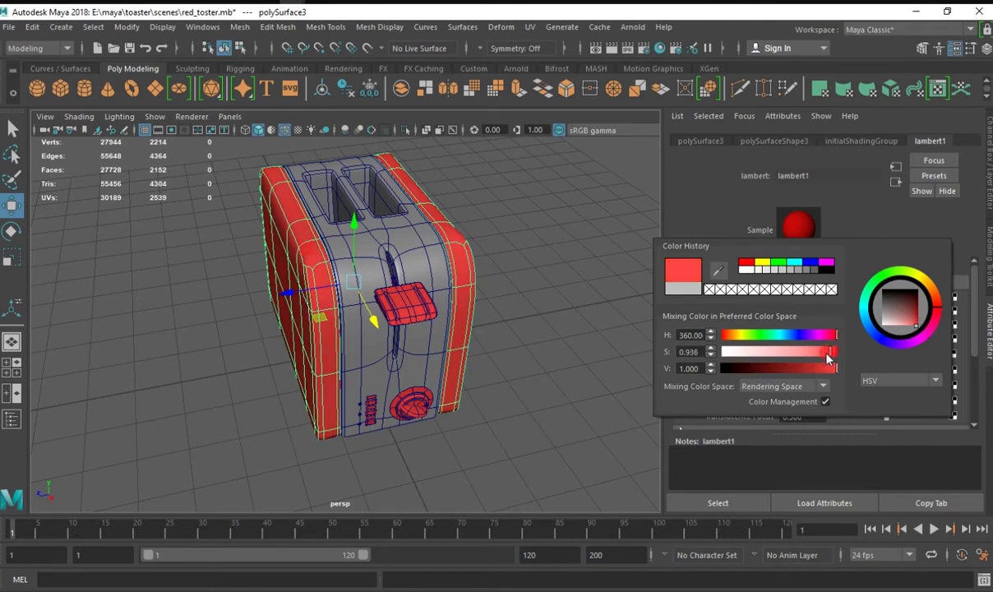
click(564, 284)
Select the lever and turn its shared material colour black.
alt+drag(564, 284, 589, 285)
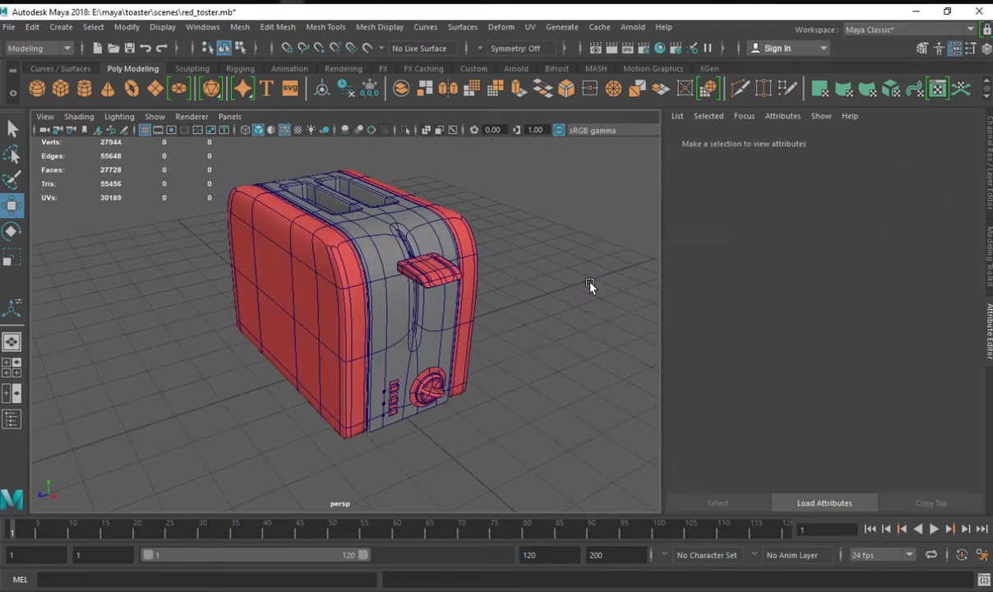
click(448, 235)
click(427, 247)
click(411, 257)
click(797, 296)
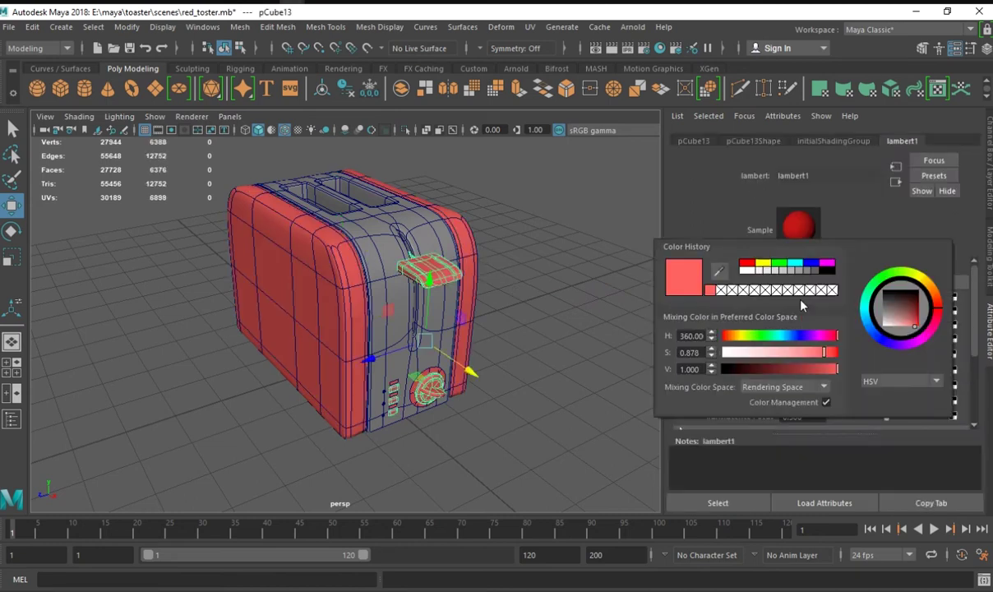
click(831, 270)
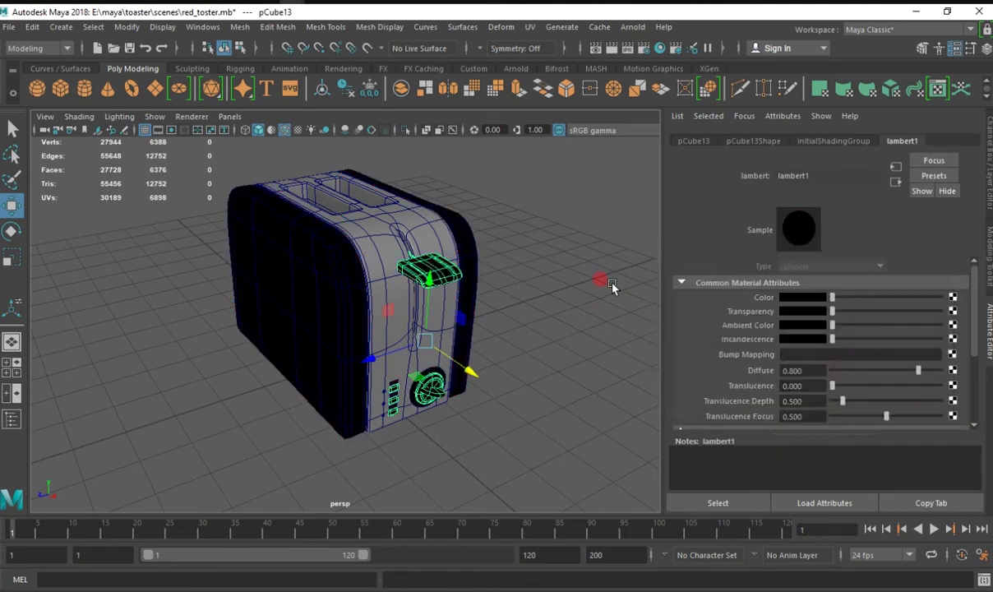
click(612, 285)
Extract the lever faces into a separate piece.
right_click(454, 238)
click(450, 269)
shift+right_drag(444, 275, 443, 380)
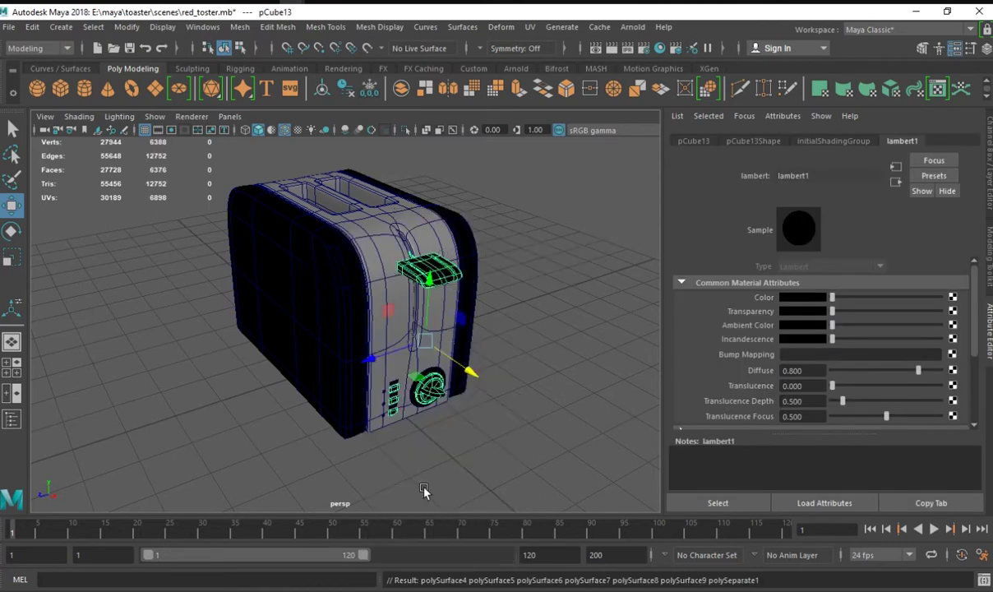
Set lambert1 back to red on the side shells, then undo the last two actions.
click(468, 334)
click(929, 140)
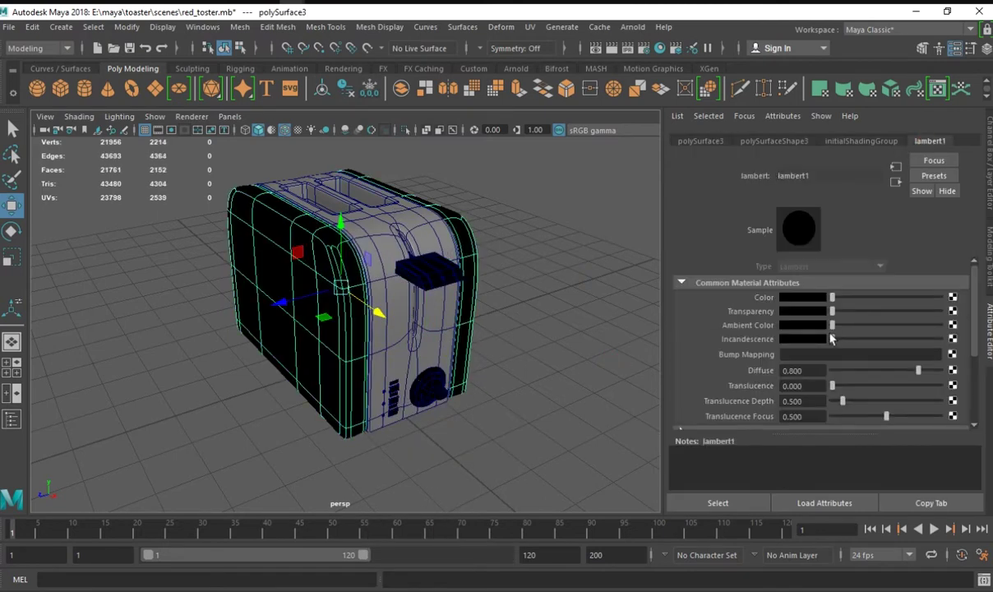
click(764, 283)
click(730, 289)
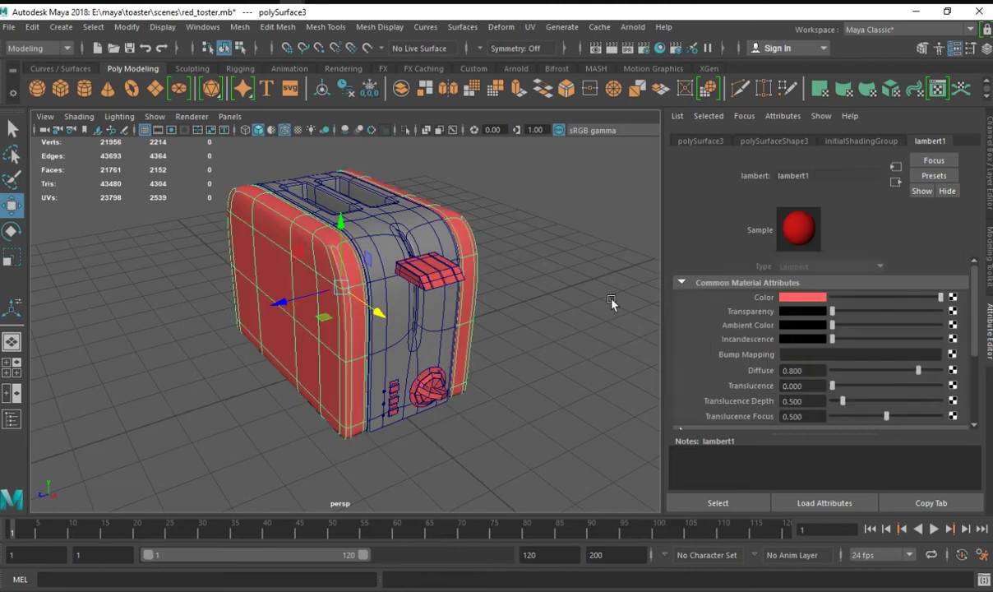
click(577, 281)
click(427, 272)
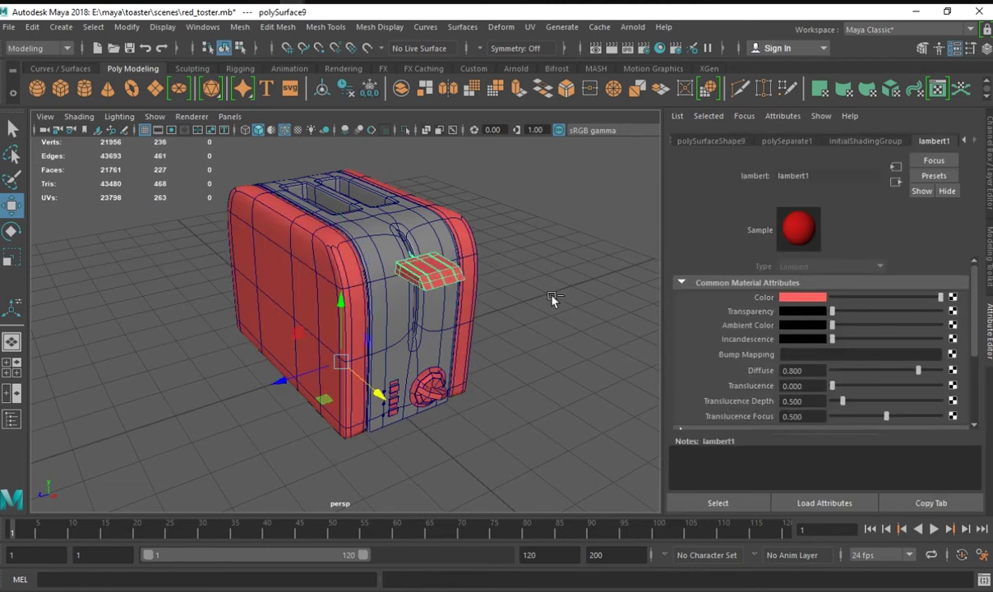
key(ctrl+z)
key(ctrl+z)
key(ctrl+z)
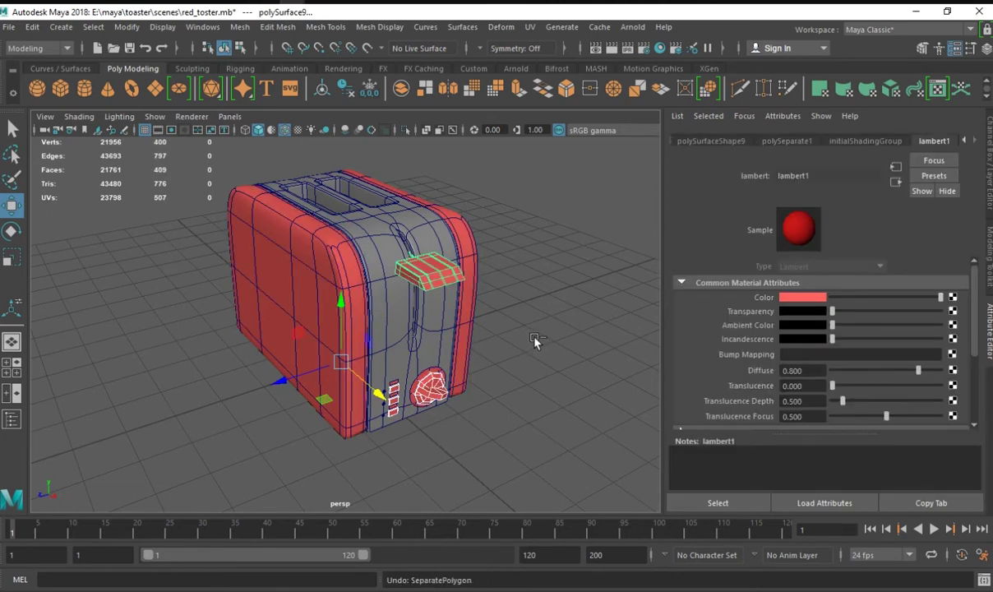
key(ctrl+z)
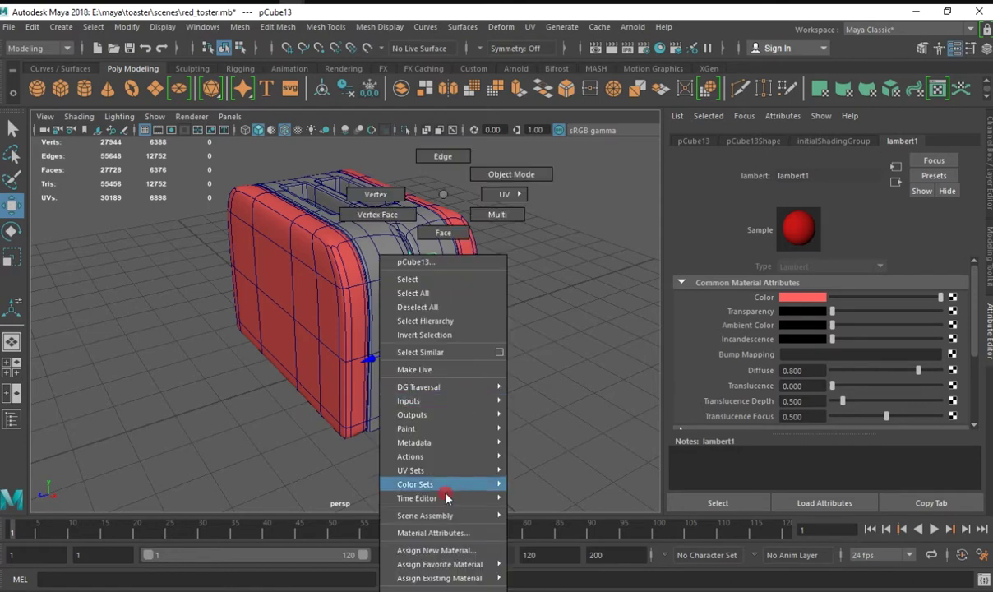
Assign a new Lambert material to the lever group with a near-black colour.
right_drag(444, 277, 416, 503)
click(699, 250)
click(794, 297)
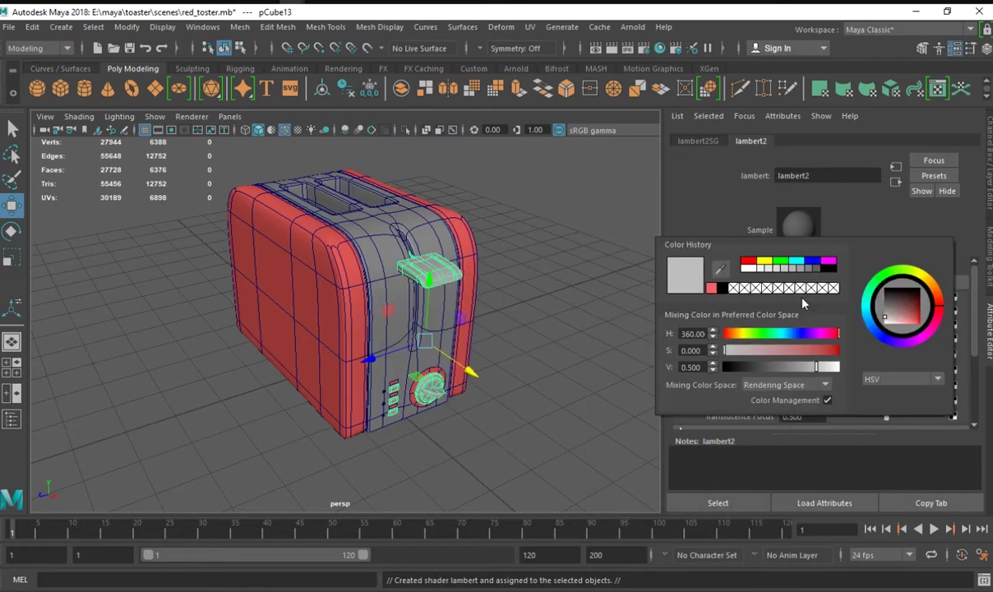
click(722, 286)
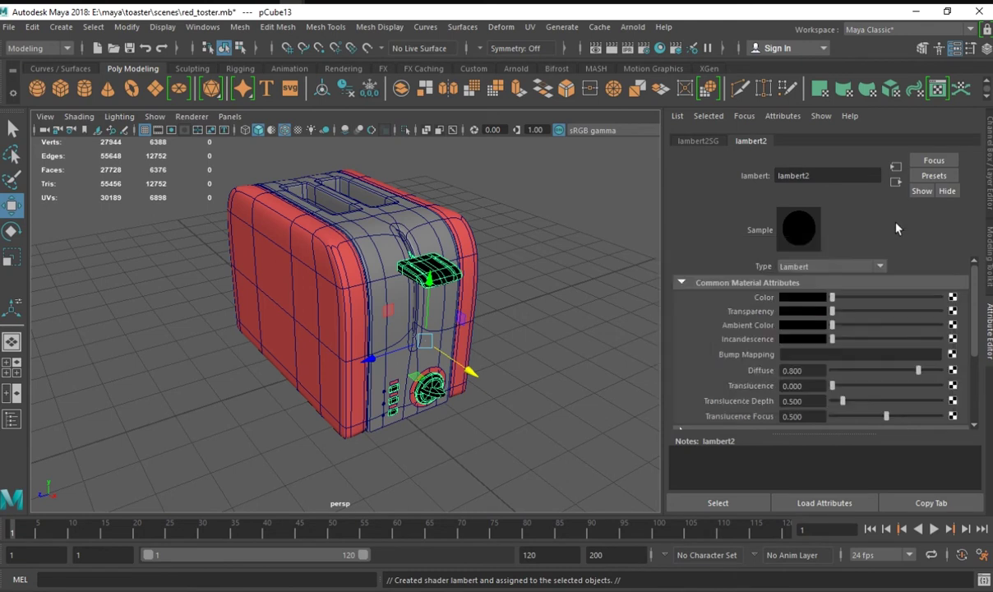
drag(833, 297, 838, 298)
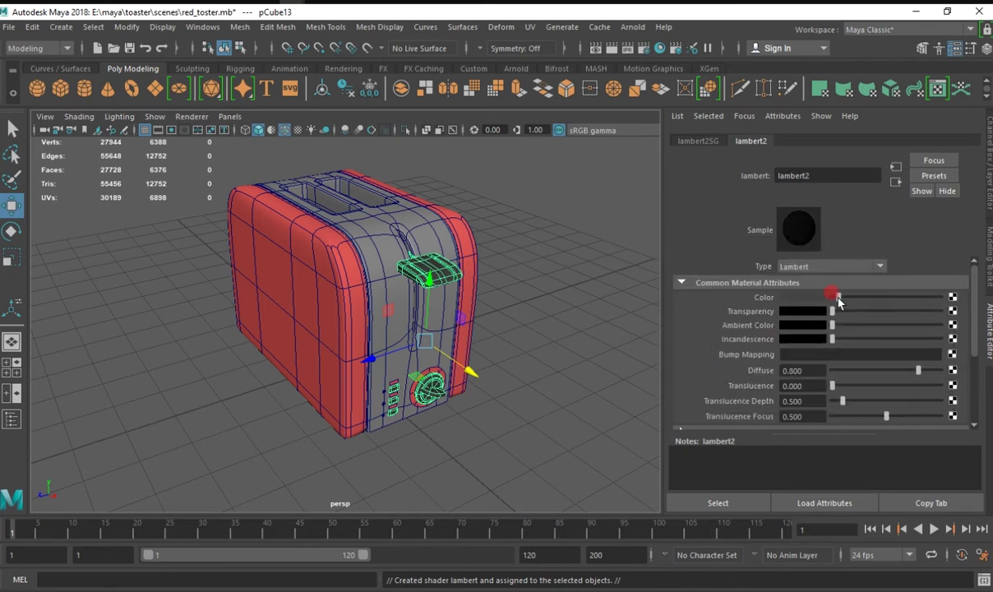
click(598, 255)
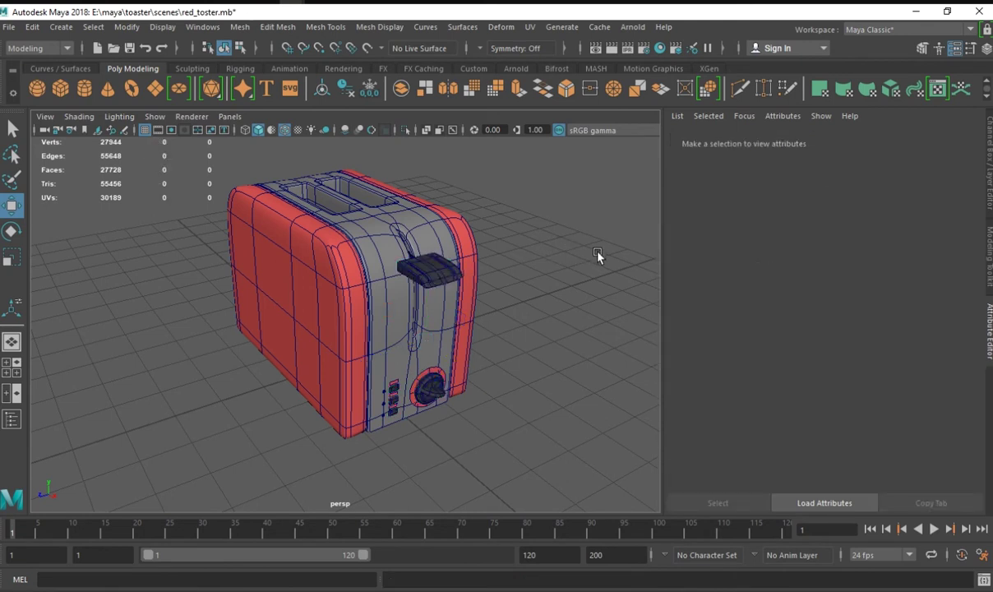
Hide the wireframe overlay and select the four feet on the underside.
click(282, 134)
mouse_move(543, 249)
alt+mouse_down()
mouse_move(519, 215)
mouse_move(557, 261)
mouse_move(534, 251)
mouse_move(561, 213)
mouse_move(532, 184)
mouse_move(558, 251)
alt+mouse_up()
click(389, 368)
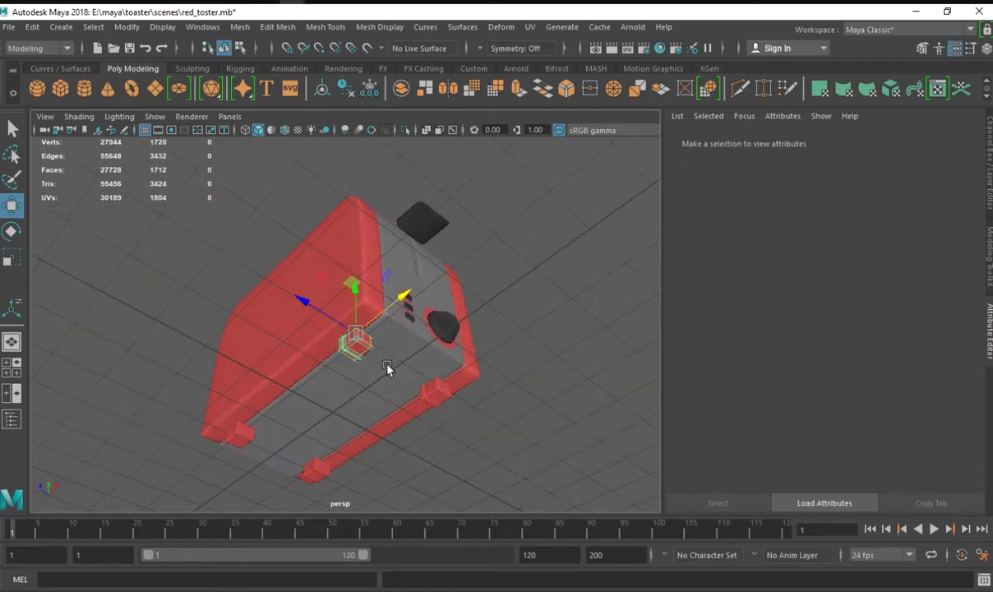
shift+click(433, 392)
shift+click(315, 468)
shift+click(239, 433)
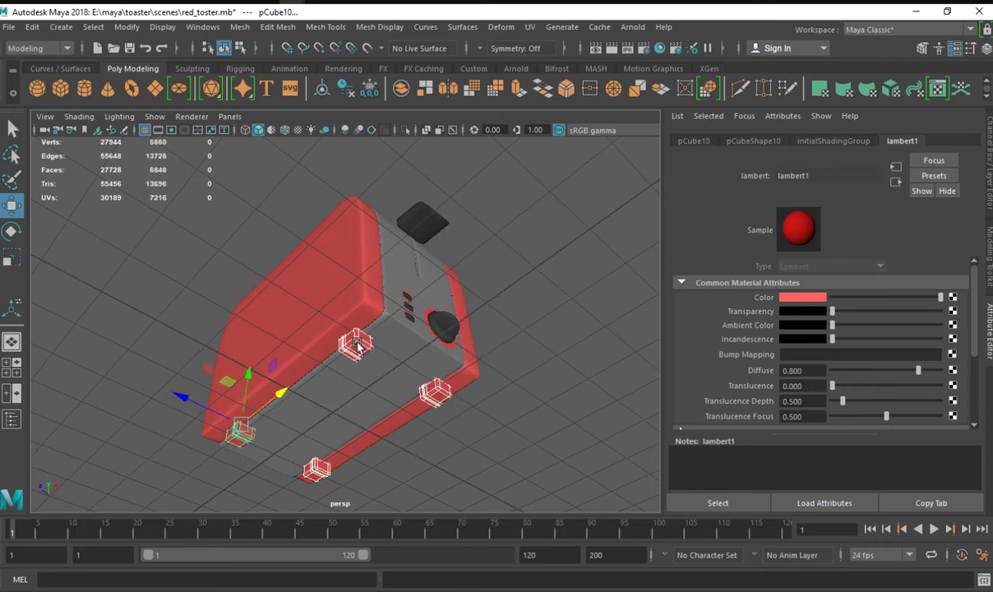
Assign the existing lambert2 material to all four feet.
shift+right_drag(357, 348, 335, 465)
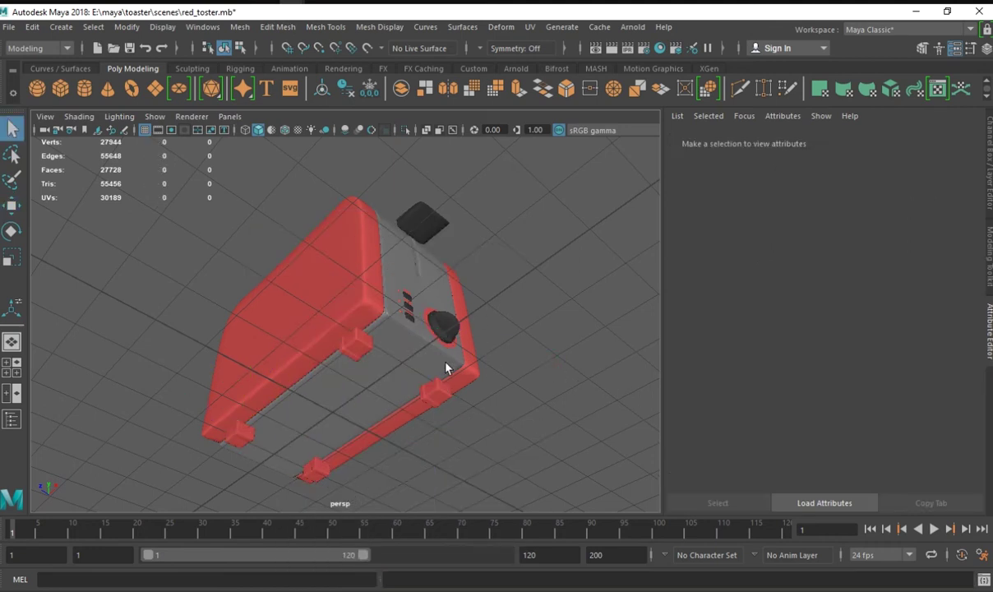
click(355, 343)
shift+click(434, 392)
shift+click(315, 469)
shift+click(238, 433)
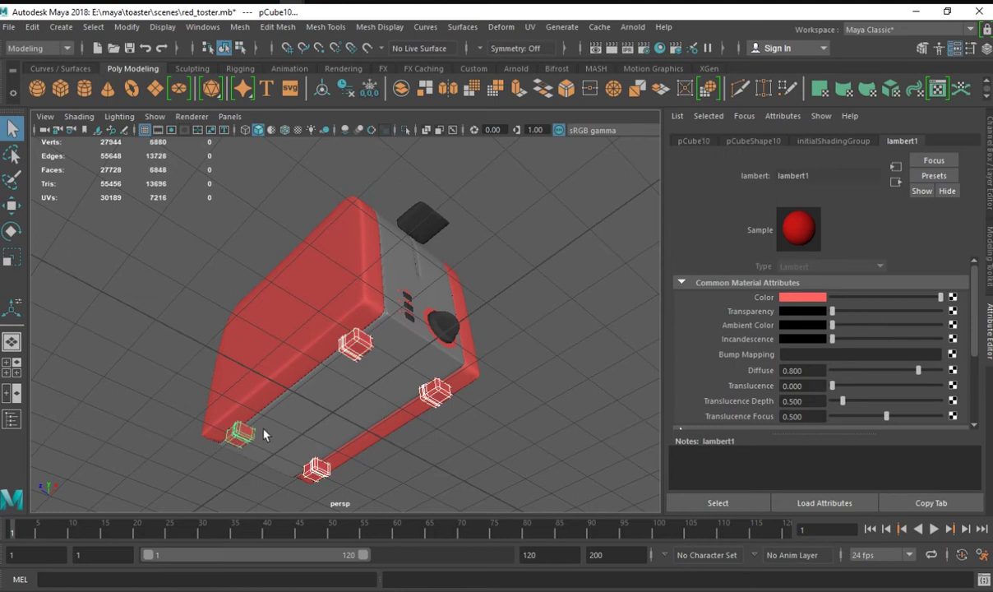
shift+right_drag(354, 346, 425, 544)
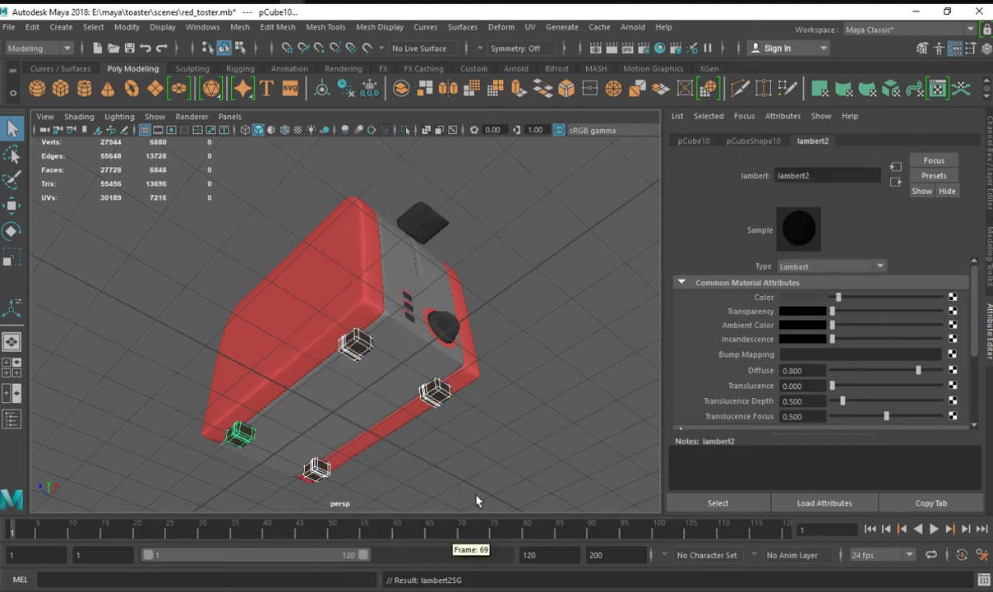
click(551, 379)
mouse_move(552, 379)
alt+mouse_down()
mouse_move(566, 414)
mouse_move(490, 317)
alt+mouse_up()
Give the lever group a new dark Blinn material (blinn2).
click(439, 234)
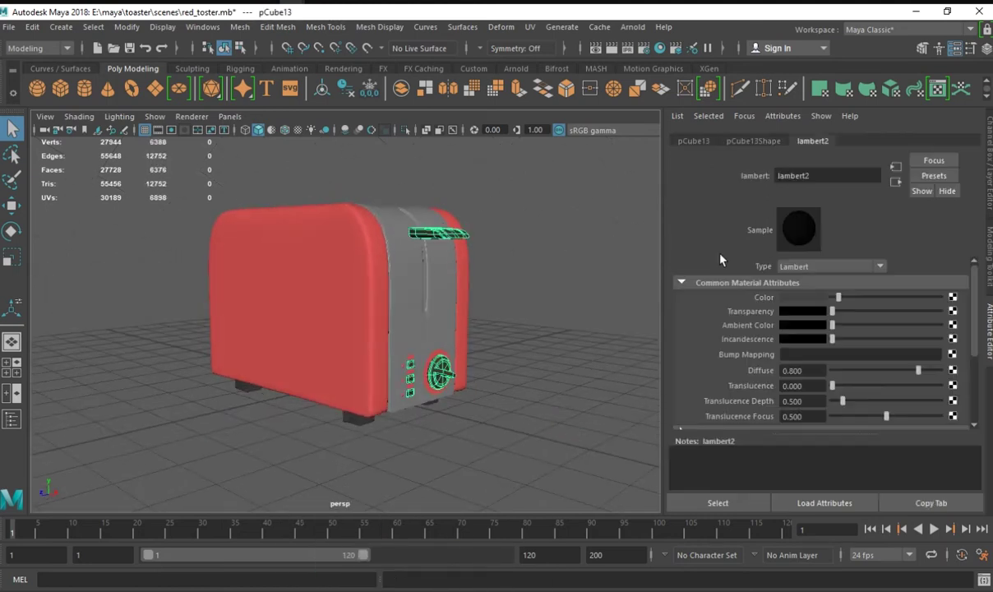
drag(838, 300, 838, 298)
right_drag(446, 231, 490, 572)
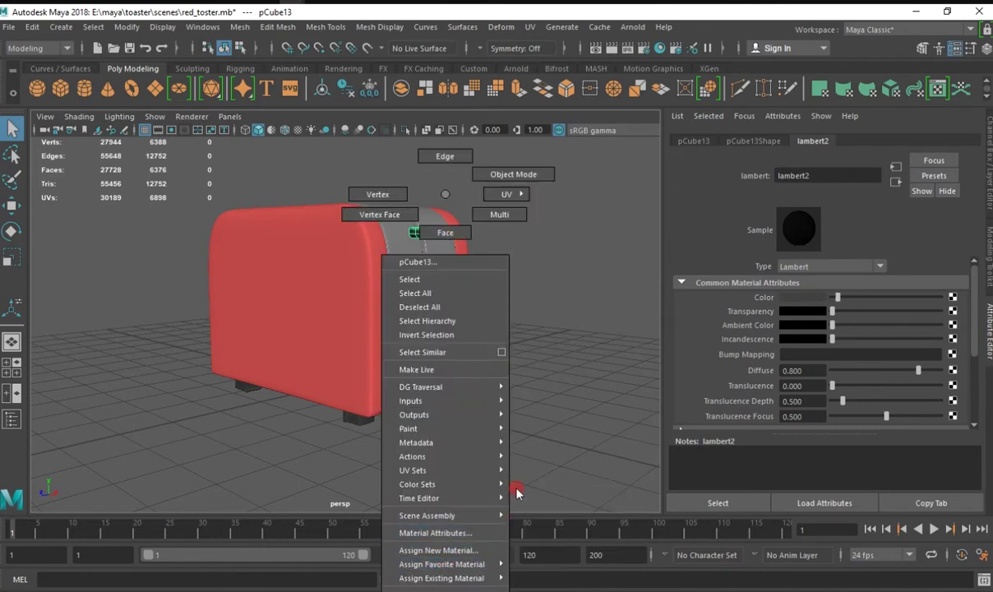
right_drag(489, 572, 533, 481)
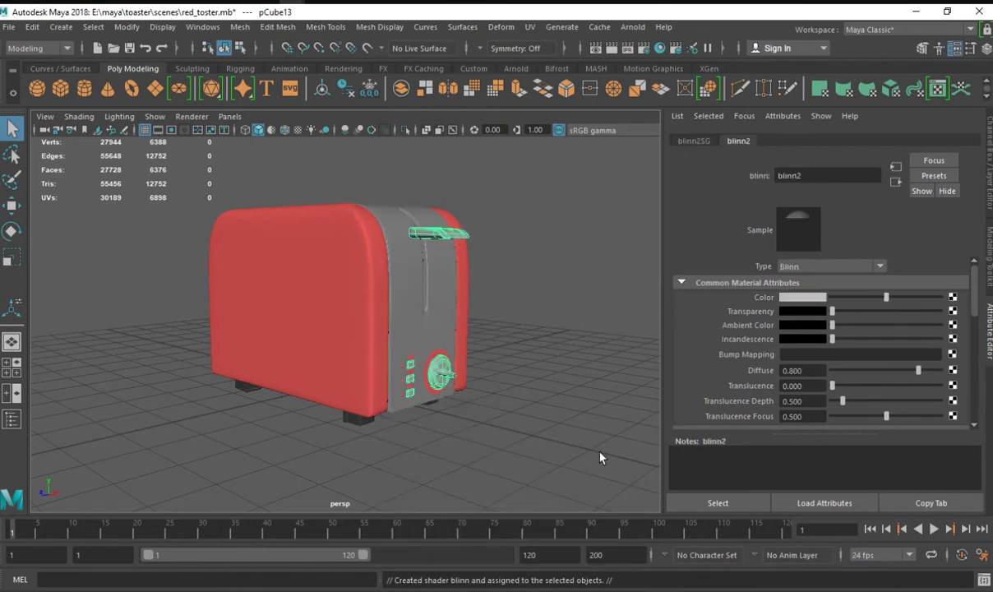
drag(886, 298, 844, 298)
click(506, 276)
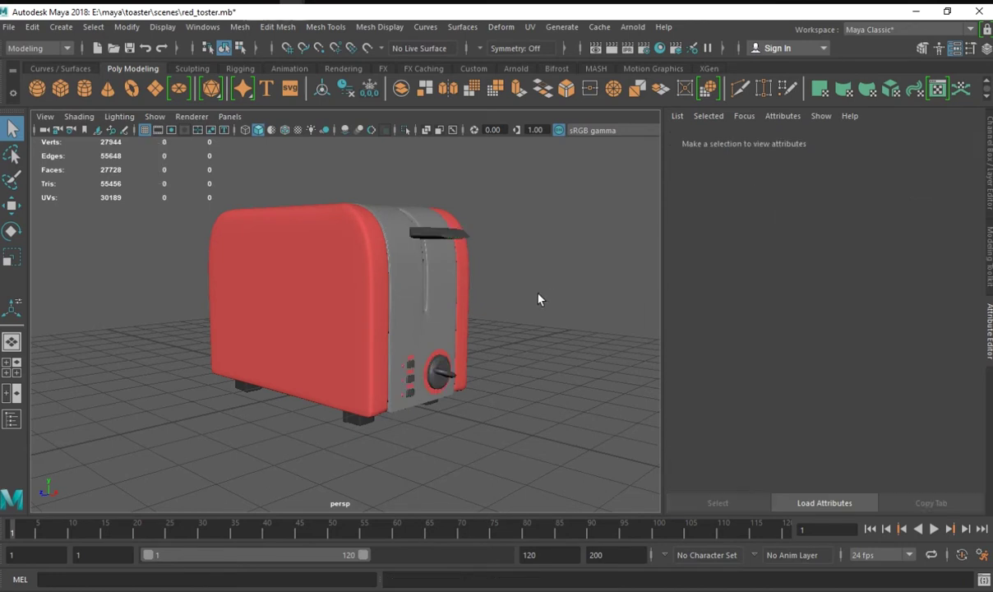
mouse_move(506, 276)
alt+mouse_down()
mouse_move(517, 292)
mouse_move(551, 277)
alt+mouse_up()
key(ctrl+z)
Select the feet plus the lever group and combine them into one mesh.
click(809, 142)
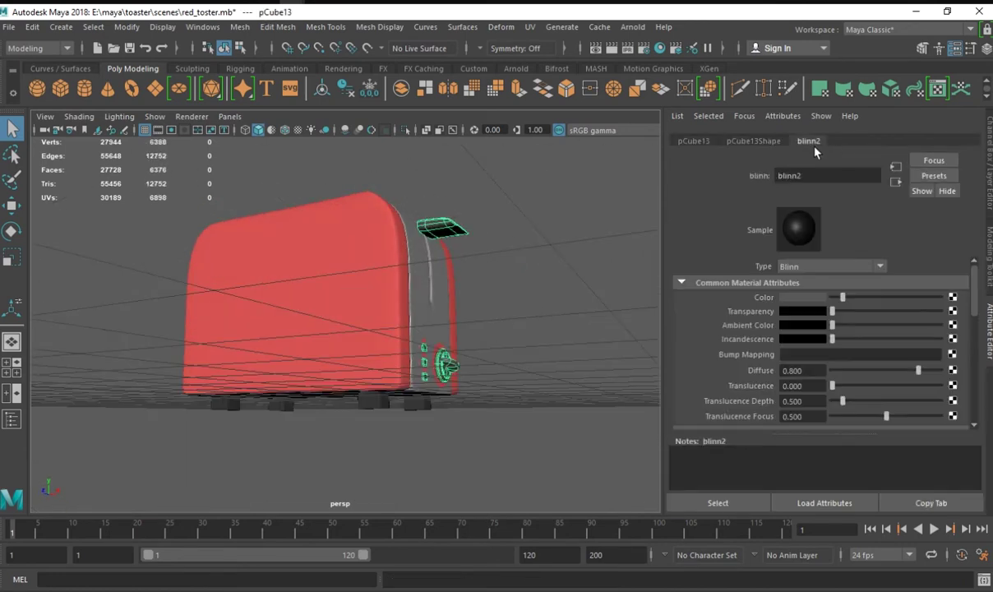
click(559, 261)
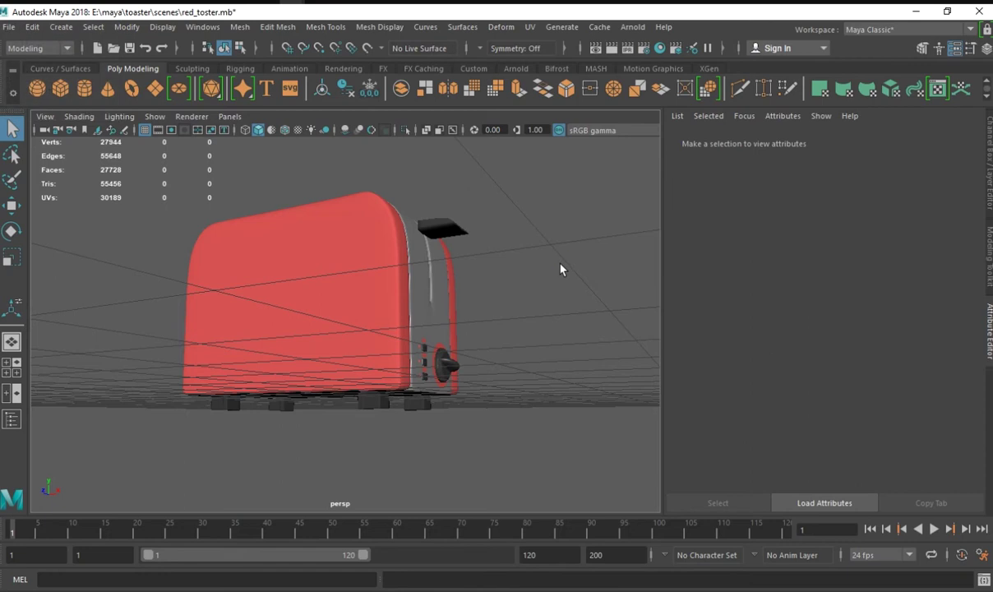
mouse_move(560, 267)
alt+mouse_down()
mouse_move(495, 307)
mouse_move(548, 239)
mouse_move(369, 313)
alt+mouse_up()
click(372, 333)
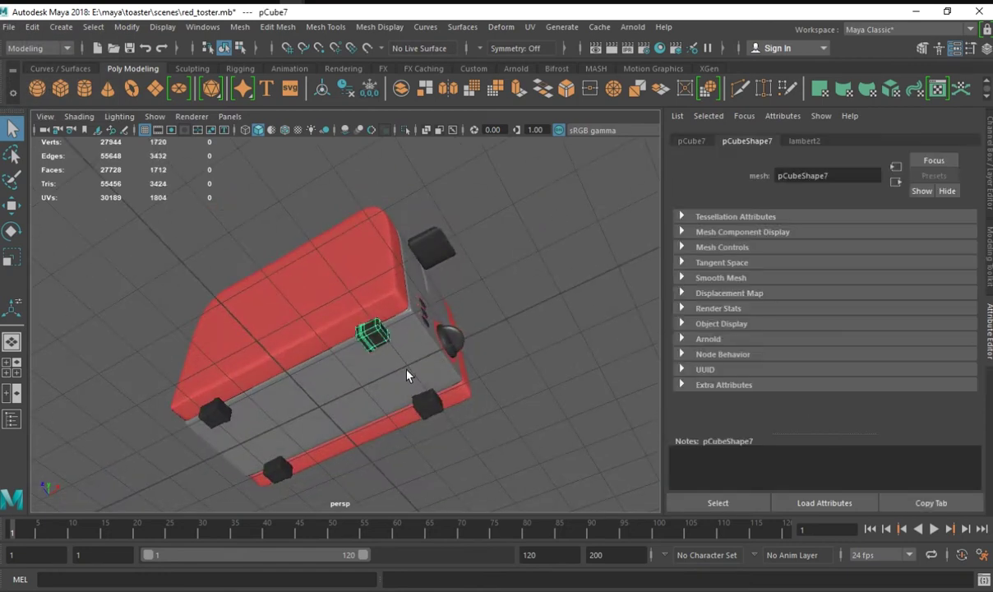
shift+click(427, 403)
shift+click(273, 468)
mouse_move(272, 468)
alt+mouse_down()
mouse_move(483, 411)
mouse_move(440, 354)
alt+mouse_up()
shift+click(439, 355)
shift+right_drag(438, 254, 438, 361)
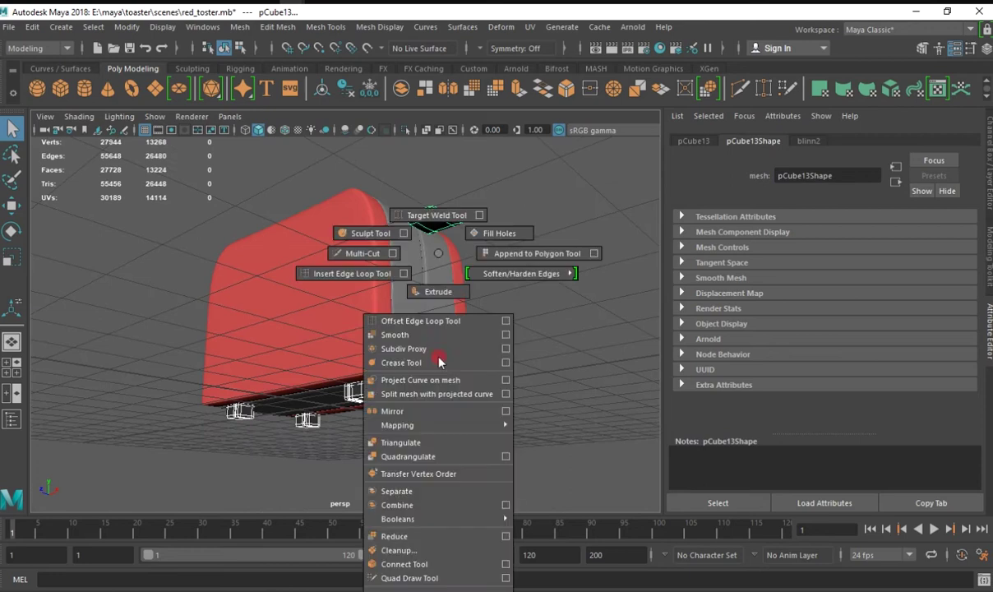
click(397, 505)
Raise blinn2's Ambient Color to light grey on the combined mesh.
click(911, 142)
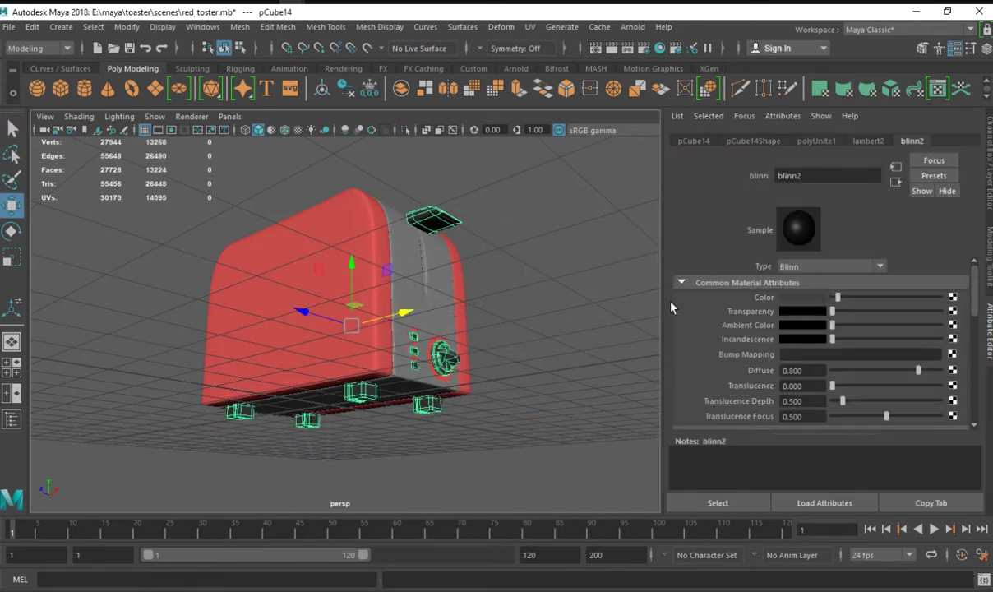
click(435, 381)
key(ctrl+z)
click(522, 365)
mouse_move(609, 274)
alt+mouse_down()
mouse_move(600, 335)
mouse_move(493, 283)
alt+mouse_up()
click(448, 270)
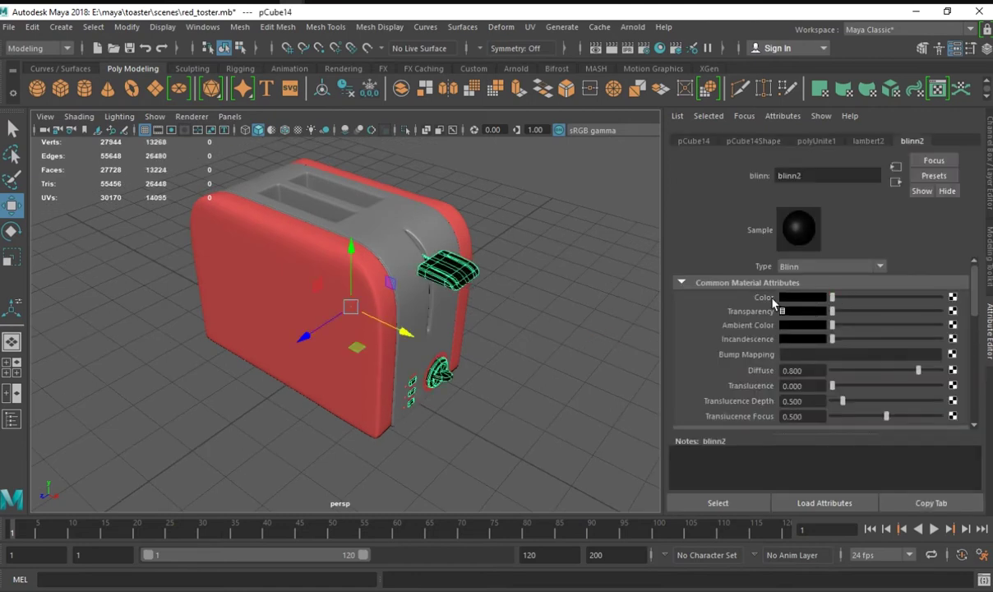
click(573, 301)
key(ctrl+z)
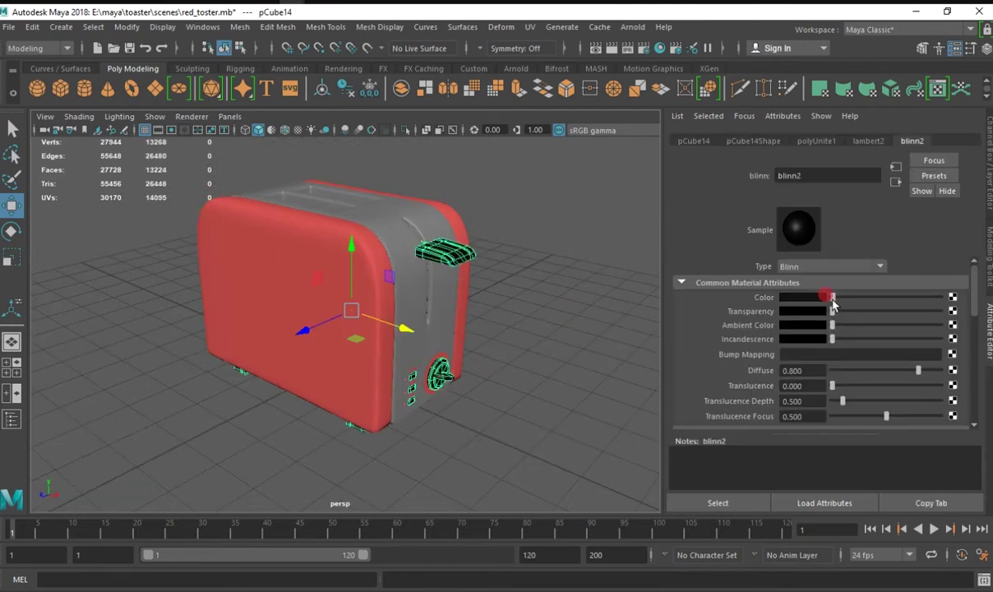
drag(973, 310, 607, 302)
drag(832, 324, 875, 317)
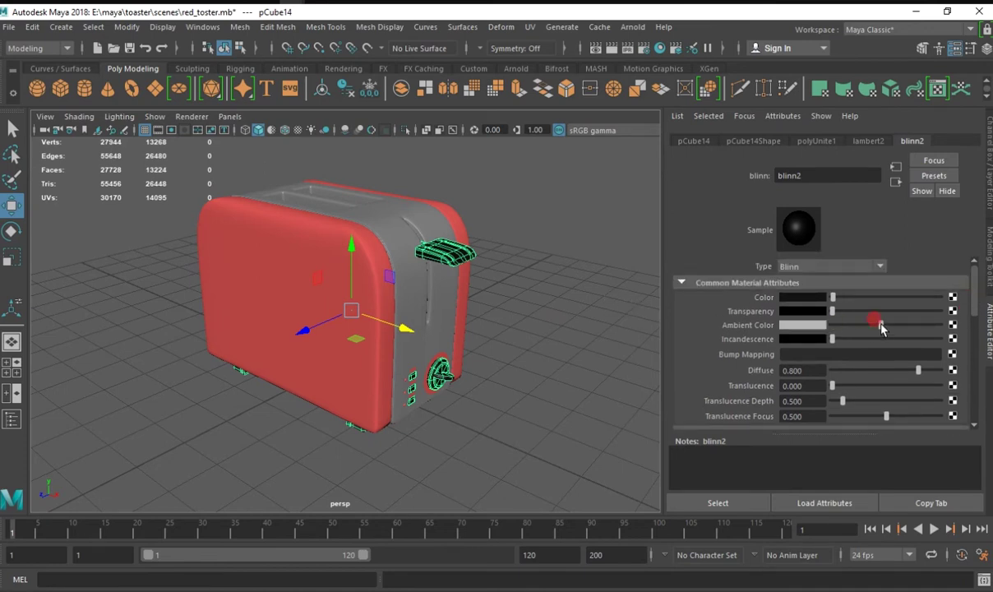
Reset the combined parts' transparency near zero and lighten the grey body's blinn1 colour.
click(547, 290)
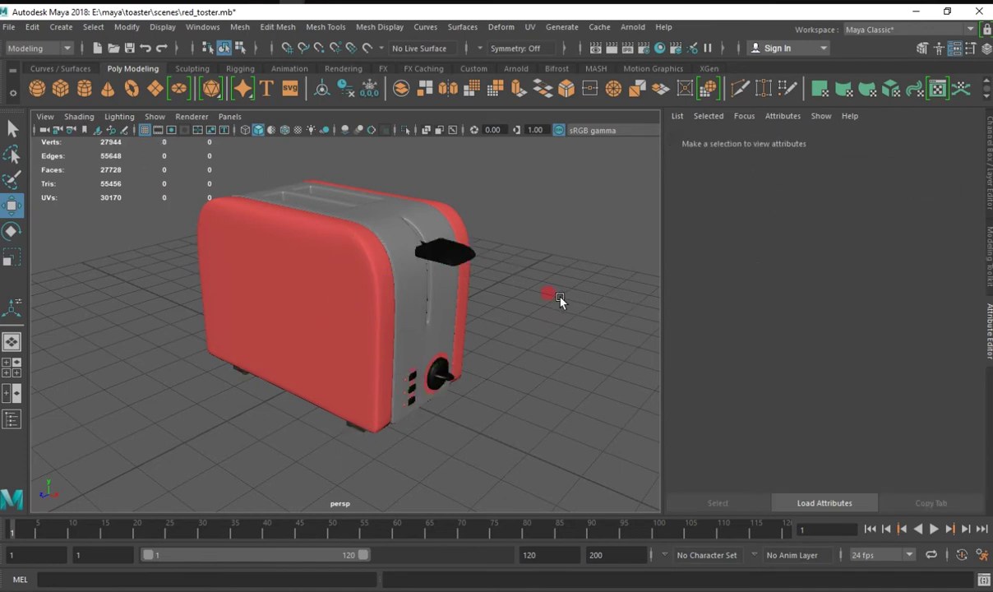
click(464, 311)
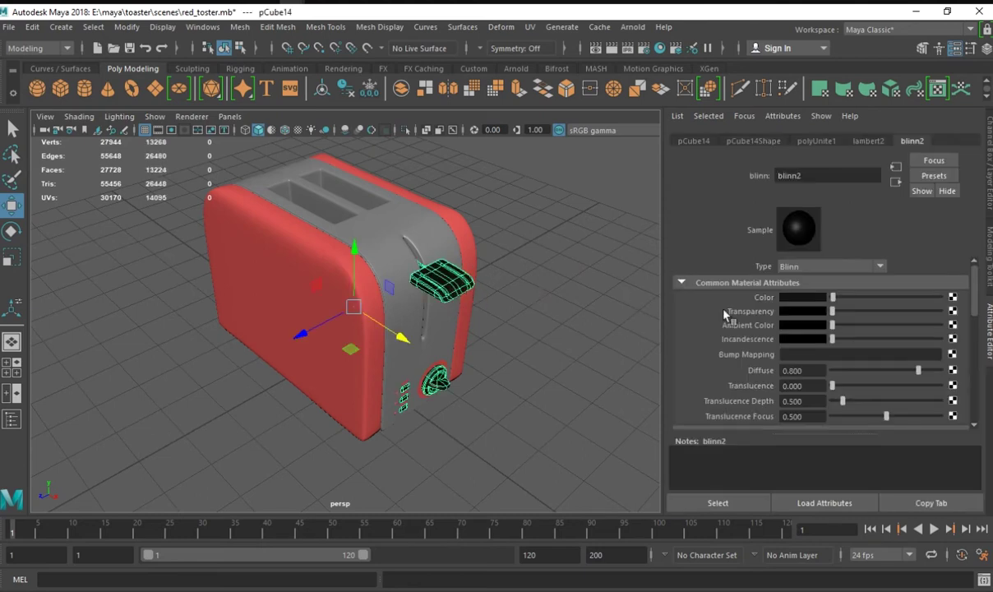
drag(831, 311, 835, 311)
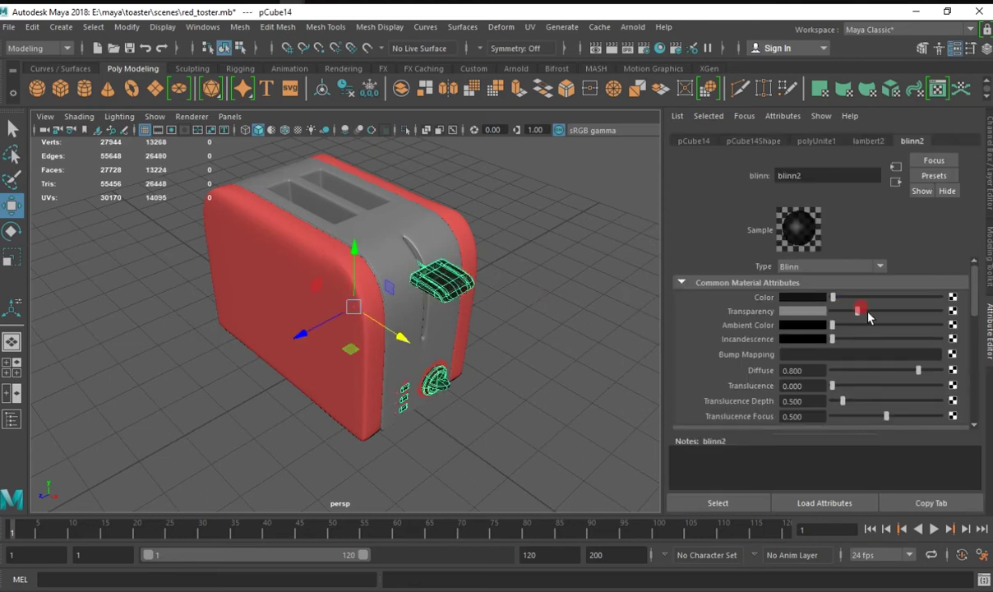
click(623, 277)
alt+drag(529, 293, 346, 221)
click(345, 221)
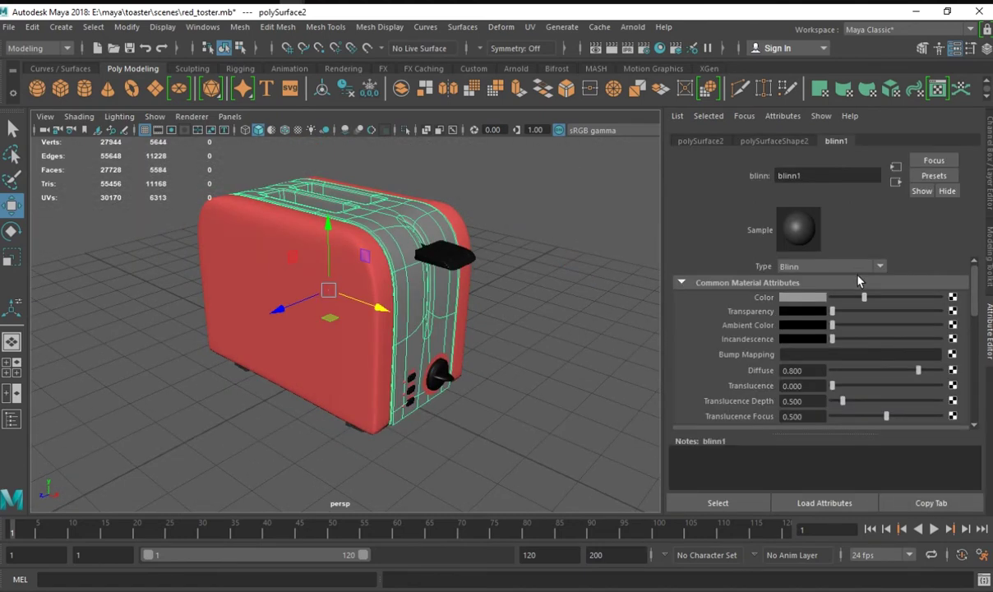
drag(863, 297, 870, 299)
click(535, 281)
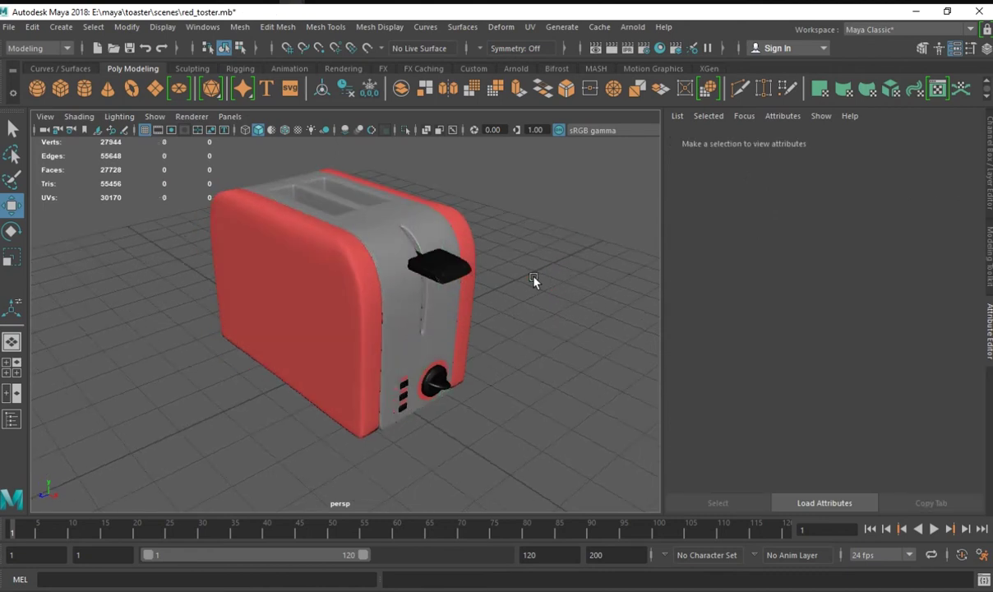
Darken the red shell's lambert1 colour to Value about 0.70.
click(313, 271)
click(929, 140)
click(806, 296)
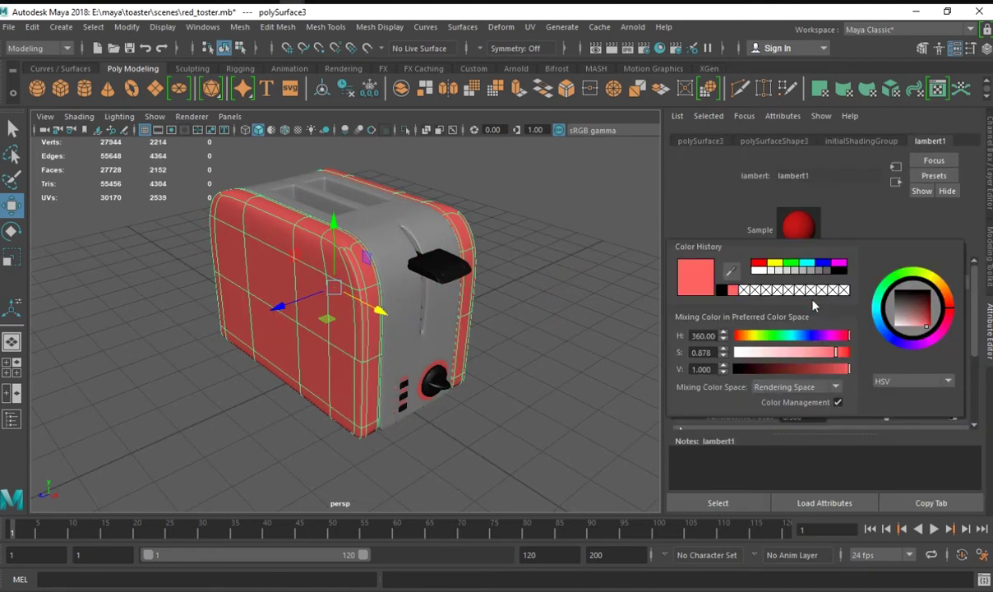
drag(846, 373, 840, 374)
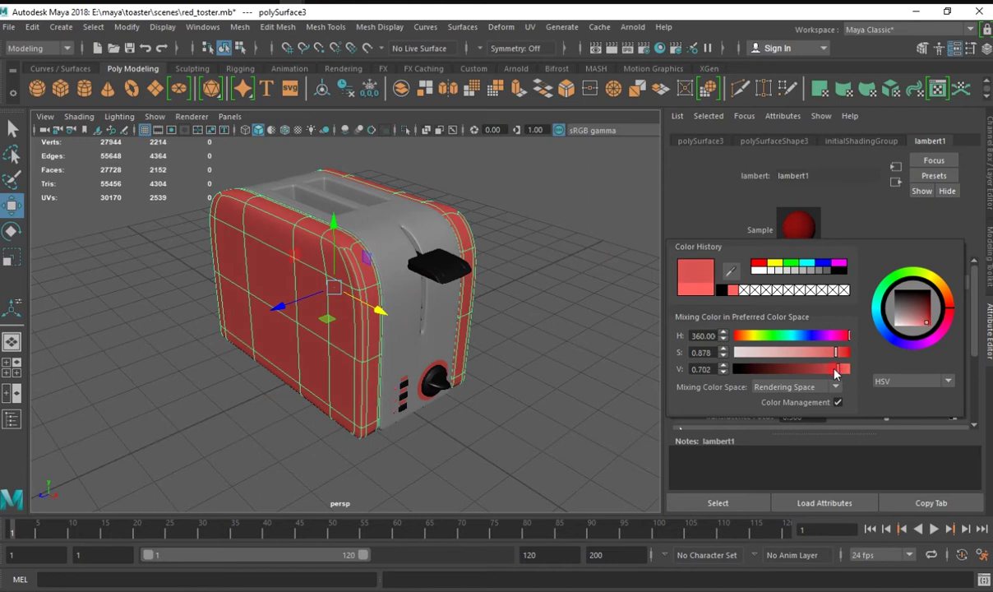
click(532, 283)
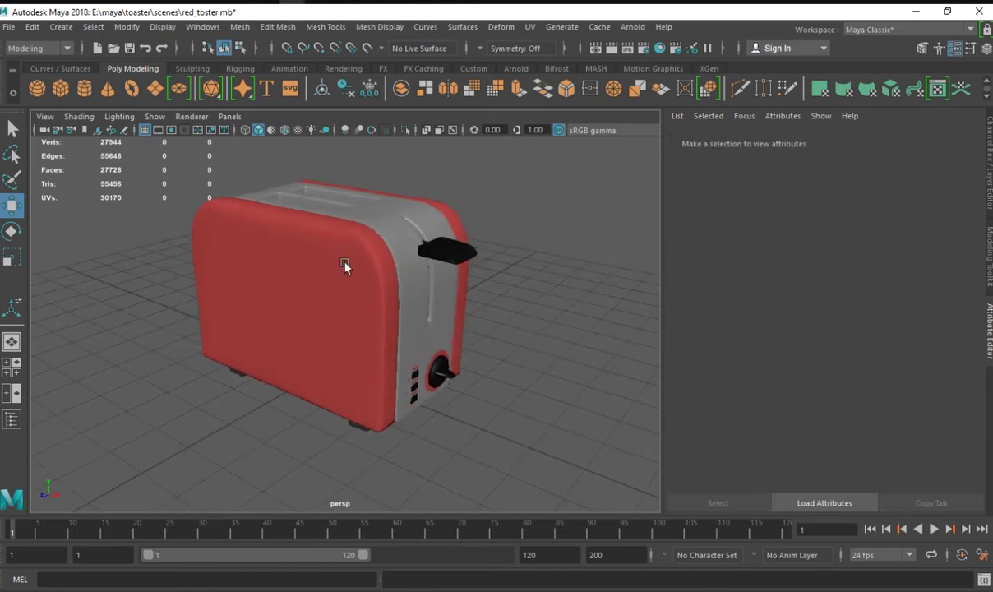
Give the toaster shells a new Blinn material coloured red.
click(324, 246)
right_drag(342, 194, 335, 470)
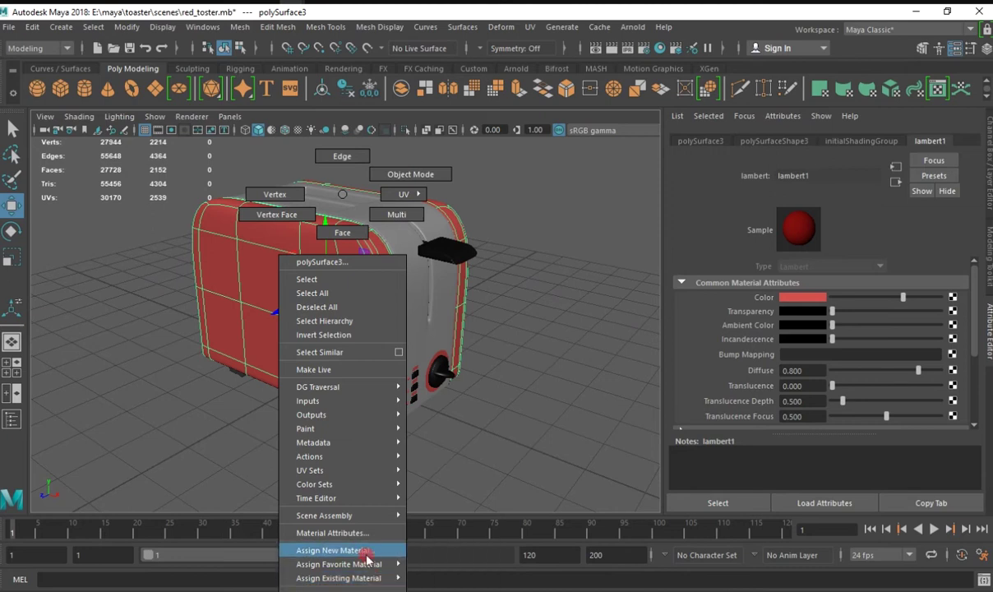
mouse_move(332, 550)
click(448, 487)
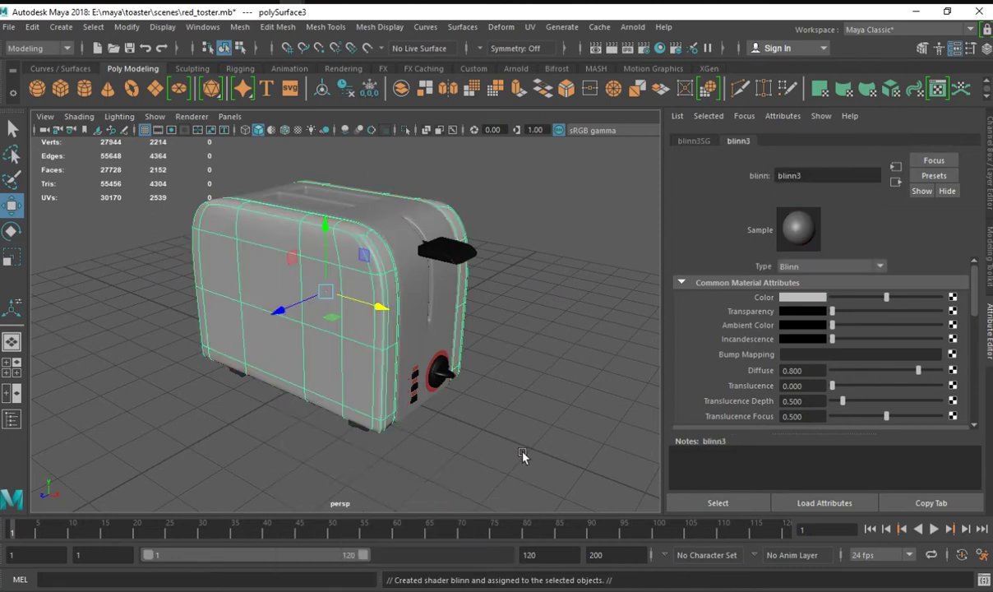
click(803, 298)
click(764, 264)
click(595, 301)
alt+drag(610, 328, 435, 320)
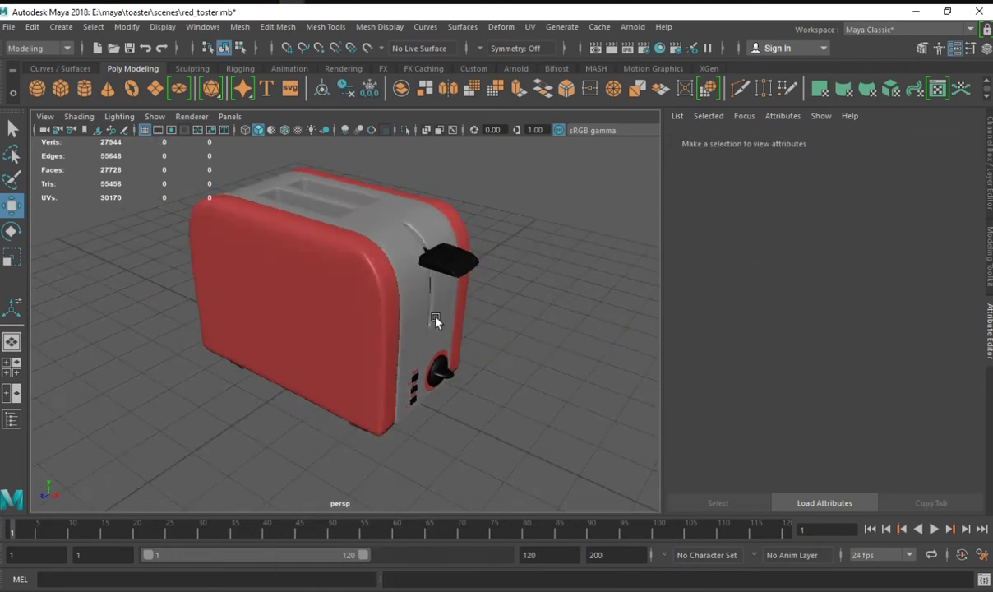
click(436, 320)
click(514, 284)
Zoom to the front panel and try selecting the button strips and dial.
mouse_move(513, 284)
alt+mouse_down()
mouse_move(521, 276)
mouse_move(347, 267)
alt+mouse_up()
scroll(521, 275, up, 5)
click(349, 259)
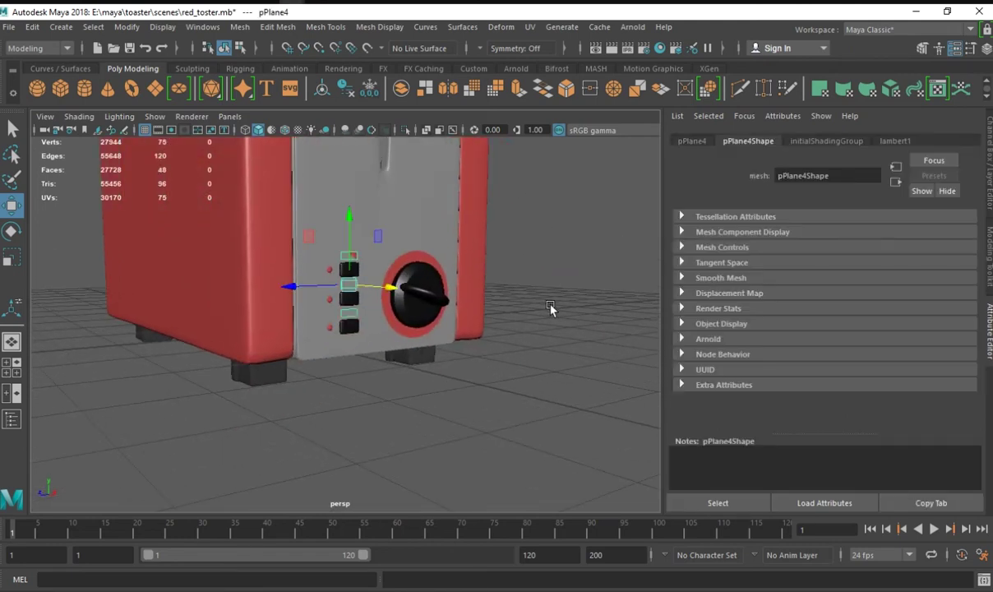
click(550, 308)
click(354, 333)
alt+drag(354, 333, 407, 320)
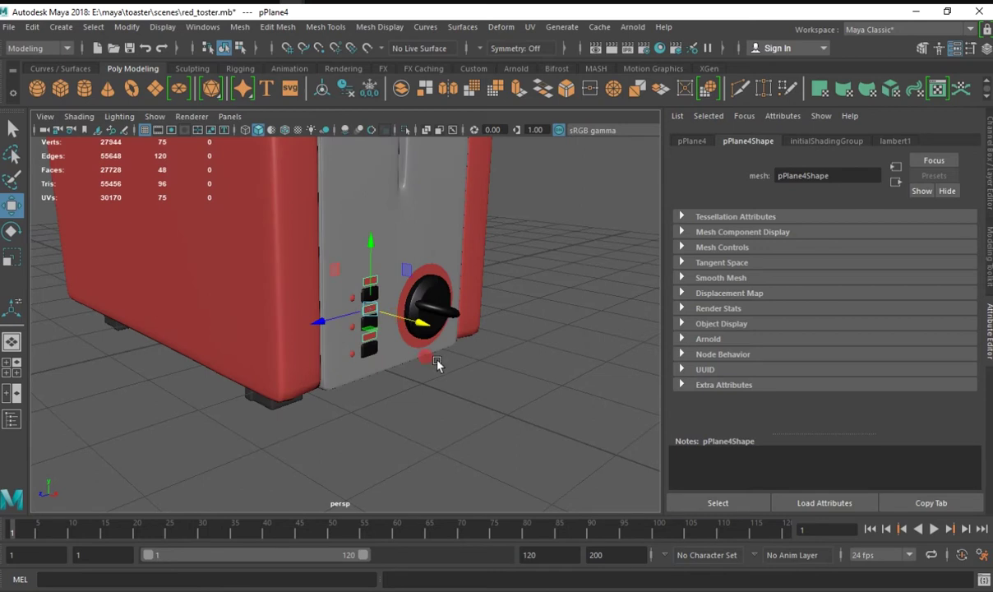
click(436, 364)
alt+drag(436, 364, 401, 328)
click(401, 328)
click(462, 382)
click(361, 287)
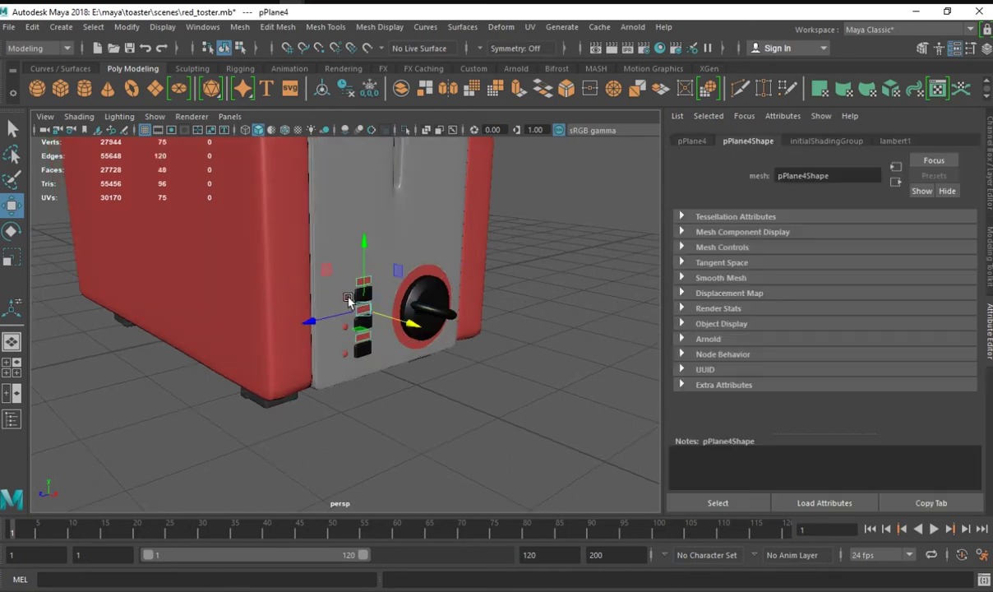
Select the three small front dots and combine them into one object.
click(345, 353)
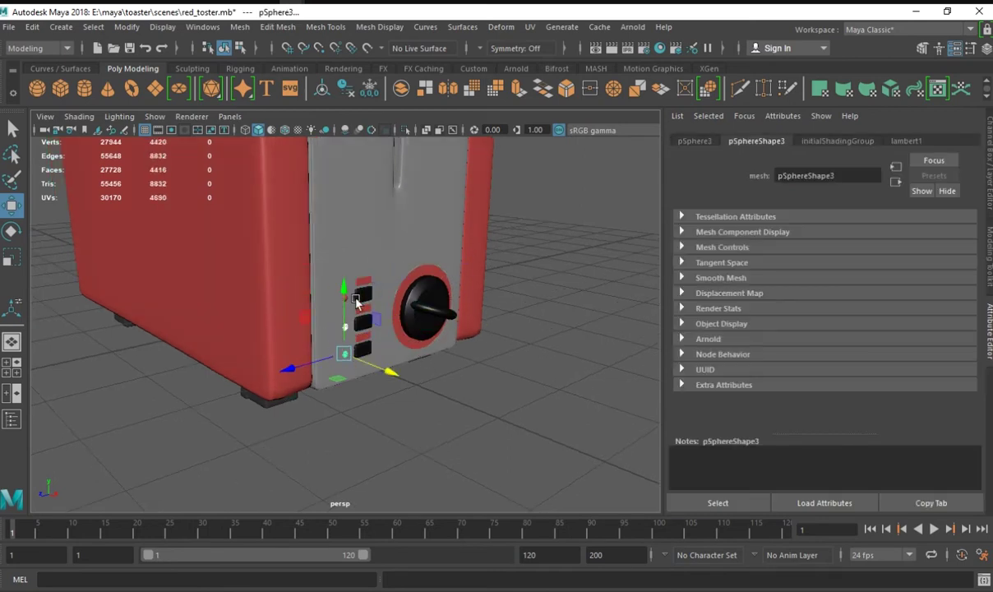
alt+drag(356, 301, 394, 328)
click(298, 291)
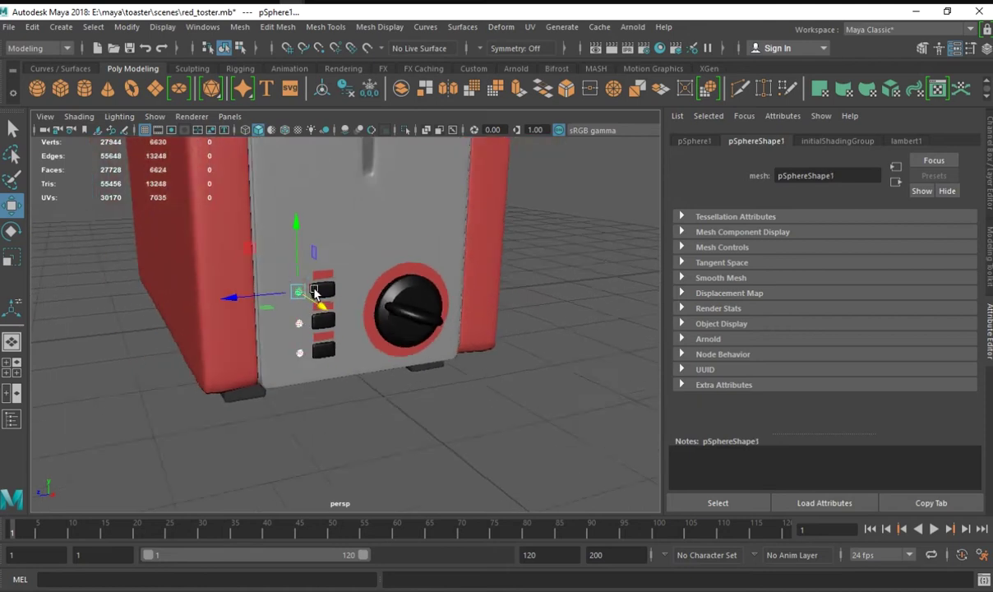
key(f)
right_click(370, 196)
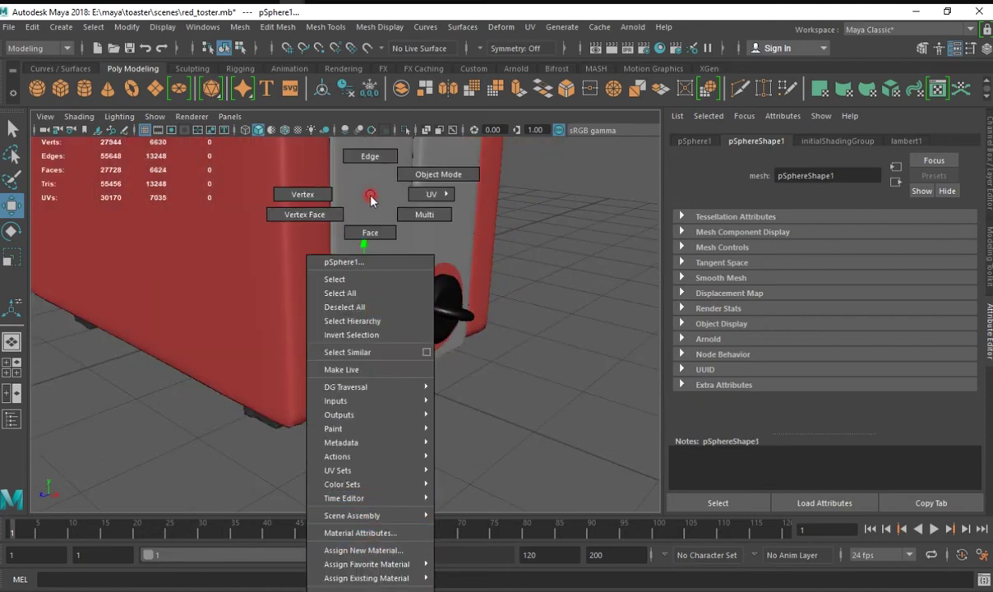
mouse_move(362, 308)
shift+right_down()
mouse_move(362, 467)
mouse_move(317, 505)
shift+right_up()
click(483, 436)
Assign a new Blinn material to the combined dots and raise its Transparency.
click(366, 194)
right_drag(367, 194, 353, 564)
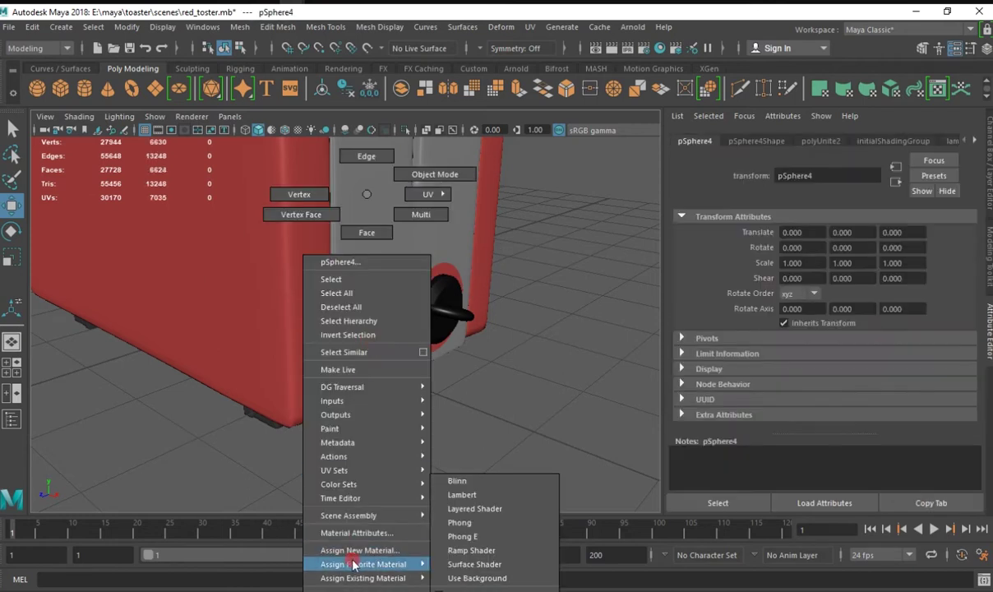
click(459, 481)
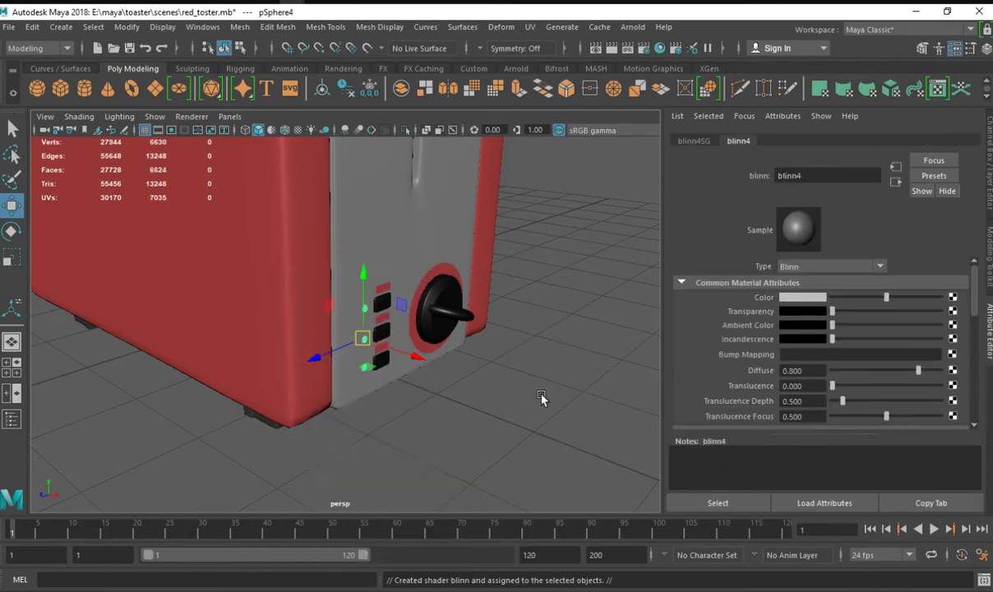
mouse_move(889, 298)
mouse_down()
mouse_move(918, 316)
mouse_move(924, 301)
mouse_move(563, 299)
mouse_up()
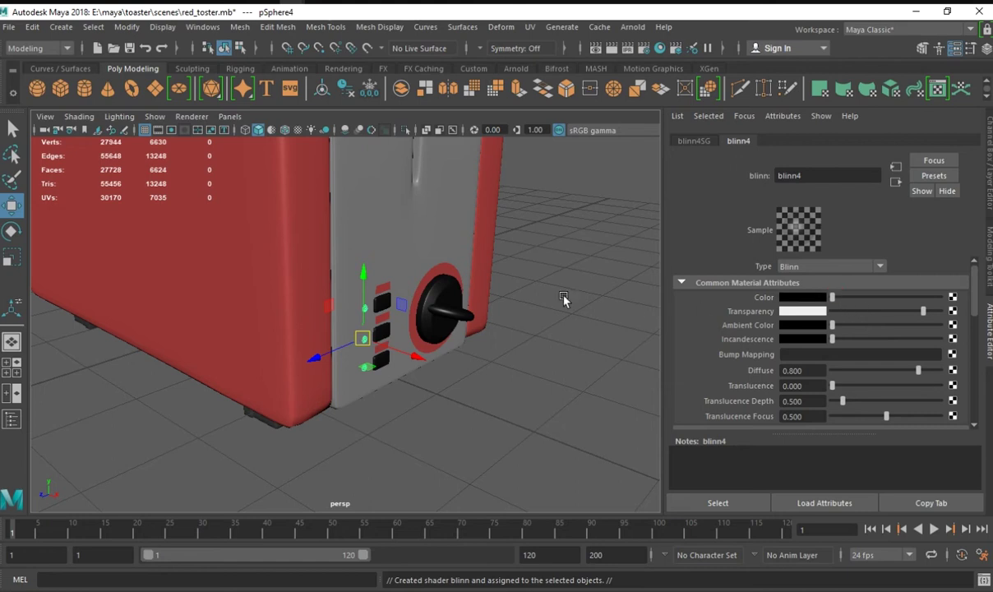
click(605, 332)
Zoom in on the front buttons and marquee-select the three red strips.
alt+drag(605, 333, 490, 313)
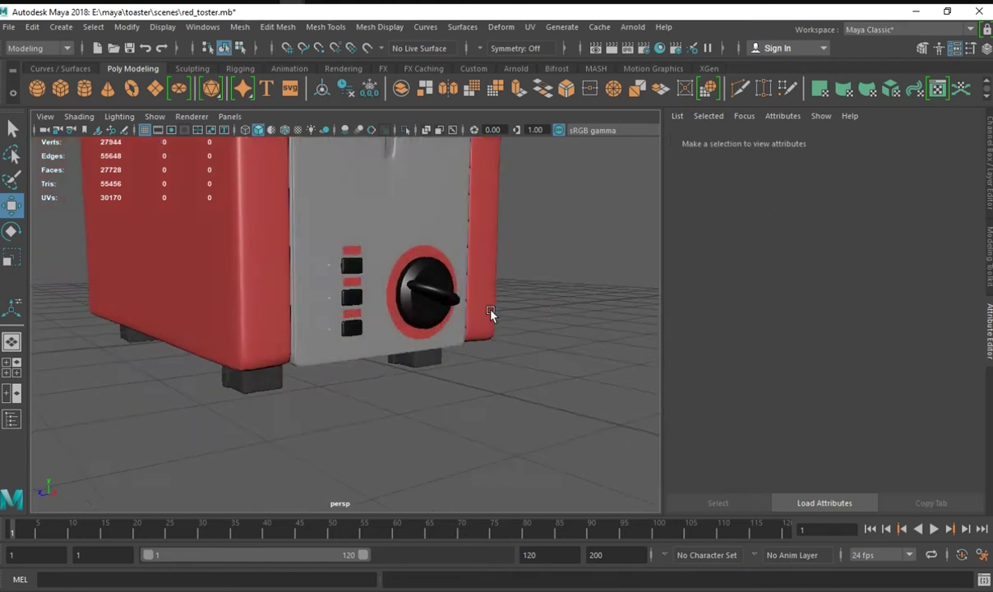
alt+right_drag(490, 313, 521, 365)
mouse_move(521, 365)
alt+mouse_down()
mouse_move(612, 400)
mouse_move(576, 395)
alt+mouse_up()
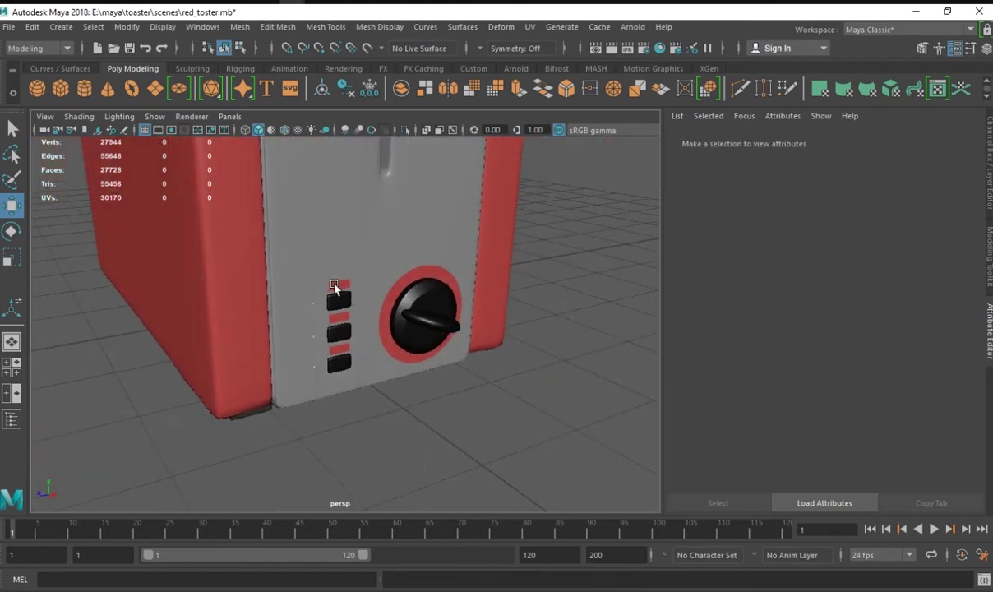
drag(333, 283, 353, 347)
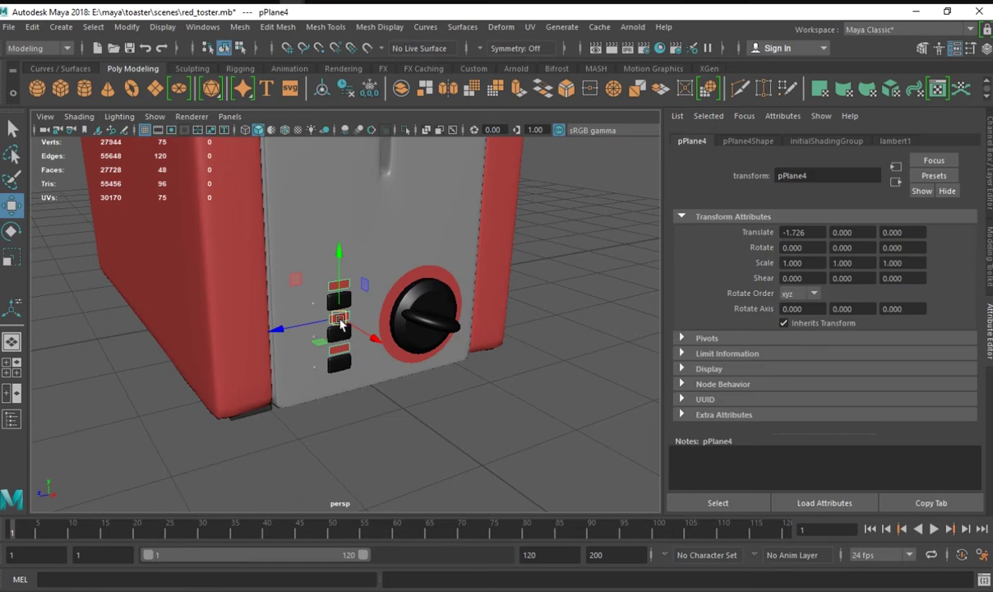
click(896, 141)
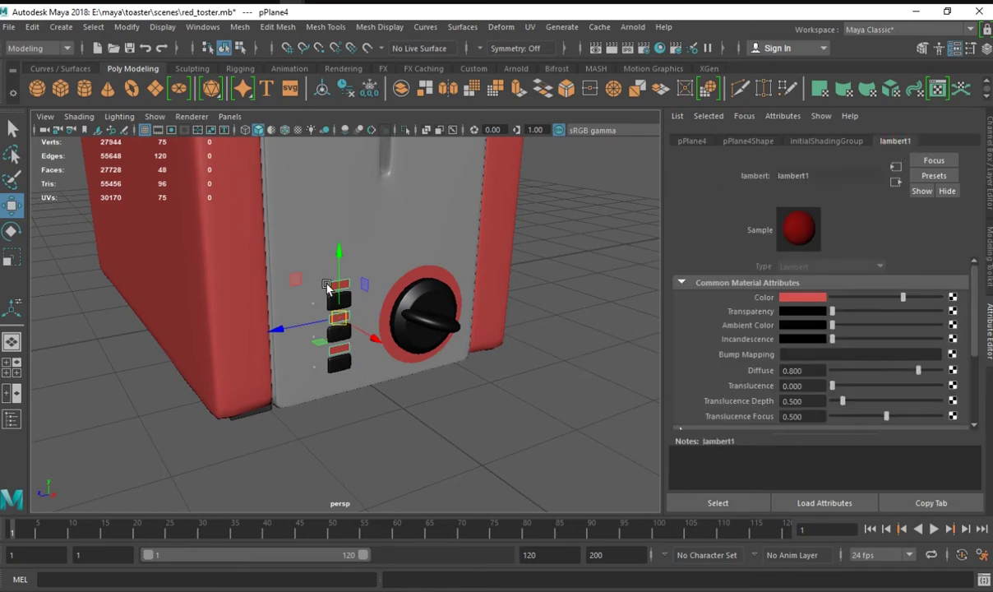
Give the strips and dial ring a new grey Lambert material (lambert3).
shift+right_drag(327, 286, 343, 249)
right_click(345, 294)
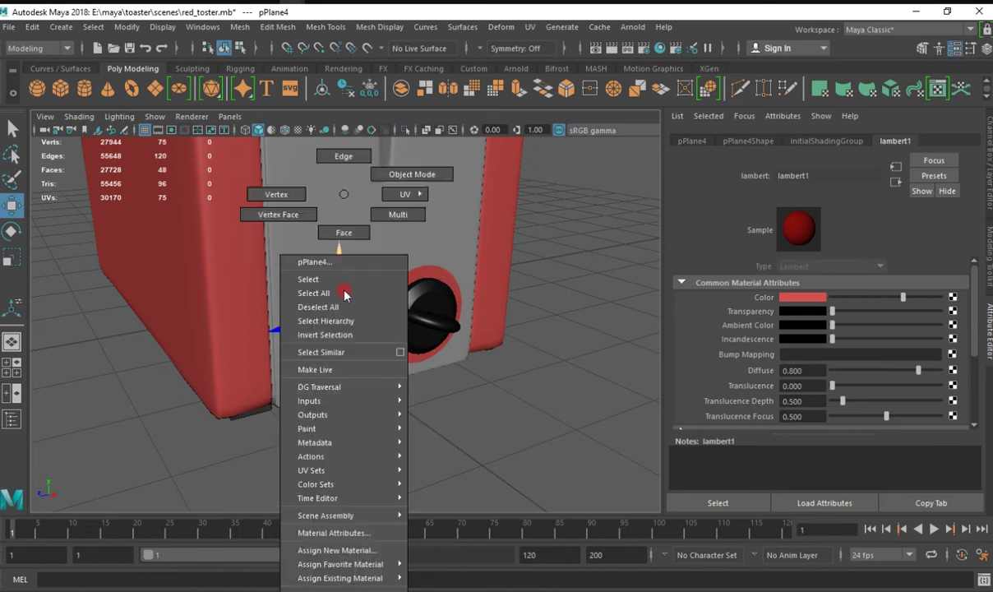
click(398, 278)
click(340, 264)
mouse_move(342, 194)
right_down()
mouse_move(343, 327)
mouse_move(444, 492)
right_up()
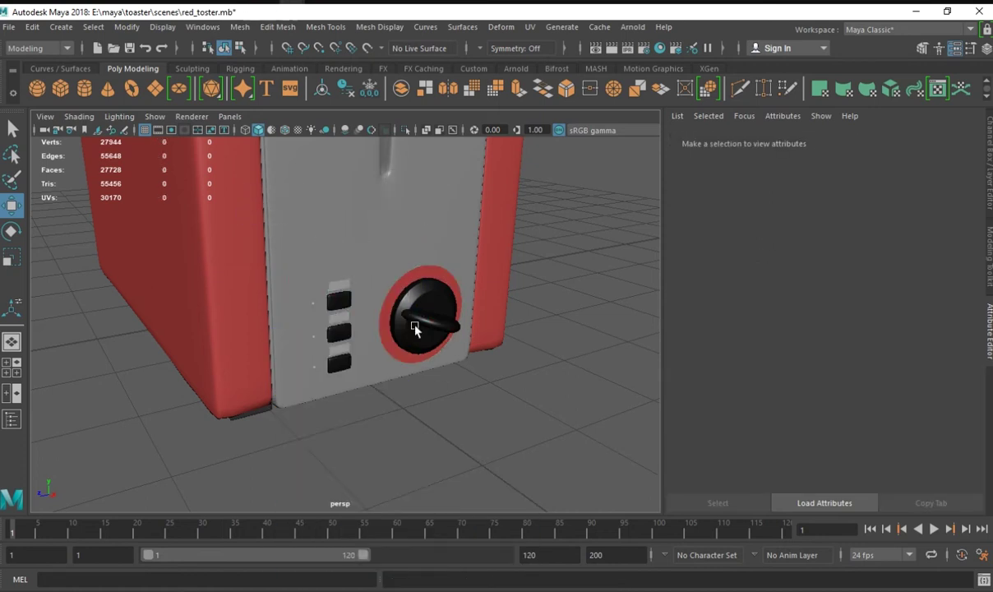
right_drag(389, 195, 492, 545)
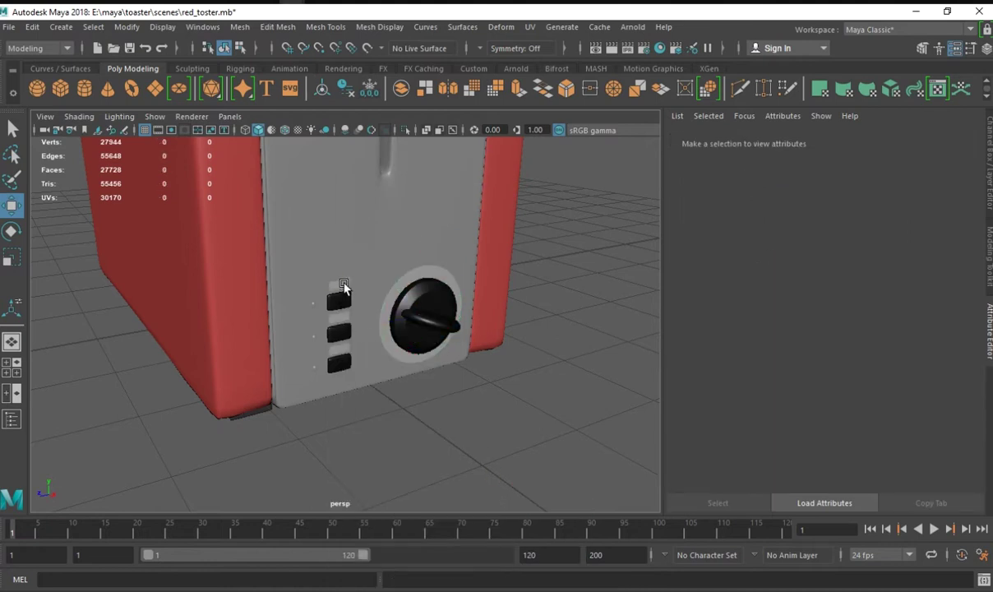
click(344, 286)
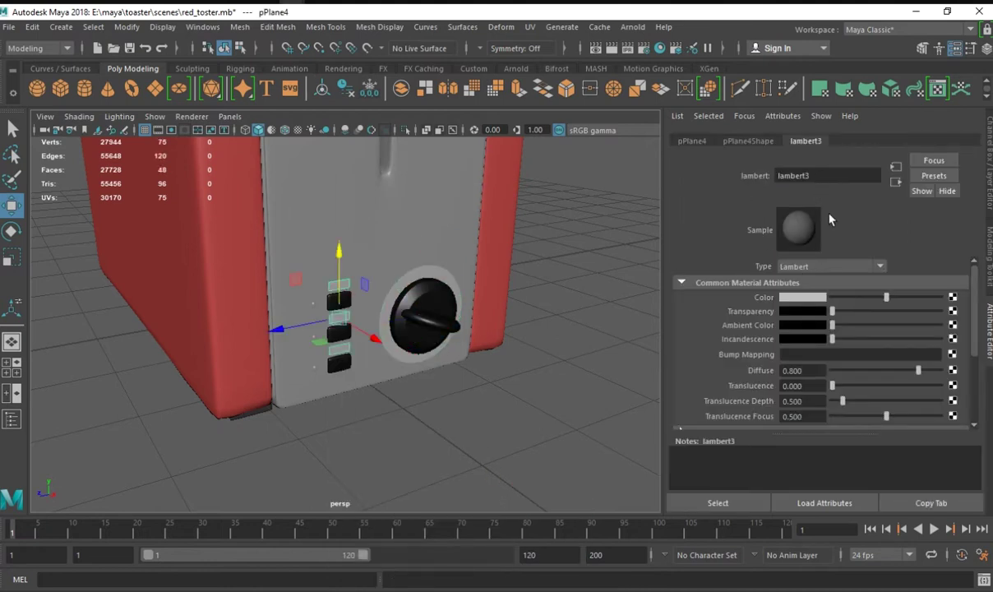
click(576, 247)
mouse_move(553, 434)
alt+mouse_down()
mouse_move(564, 442)
mouse_move(487, 444)
alt+mouse_up()
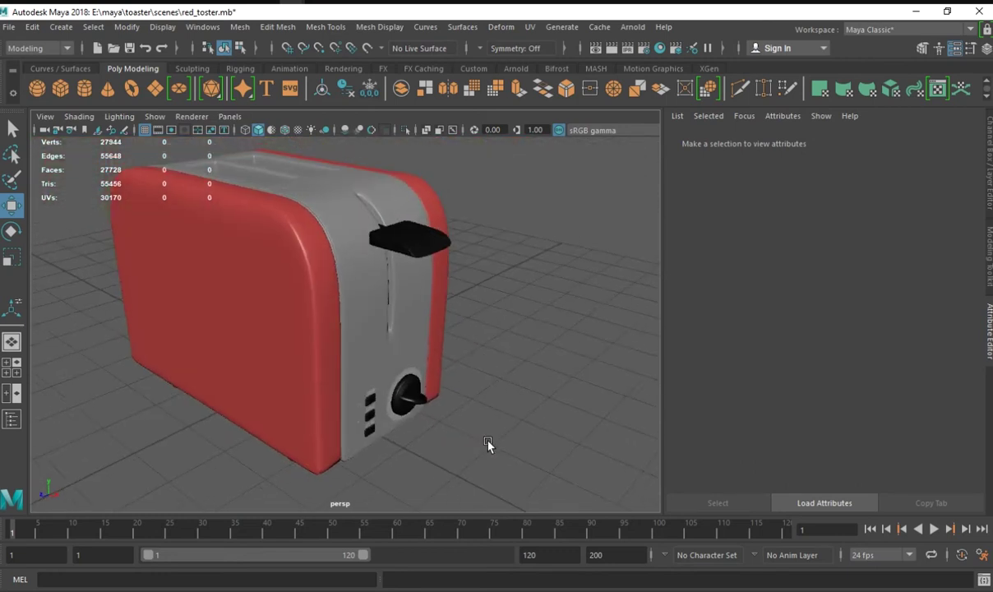
Darken the red shell's blinn3 colour by lowering its value to 0.551.
alt+drag(488, 444, 484, 451)
click(395, 345)
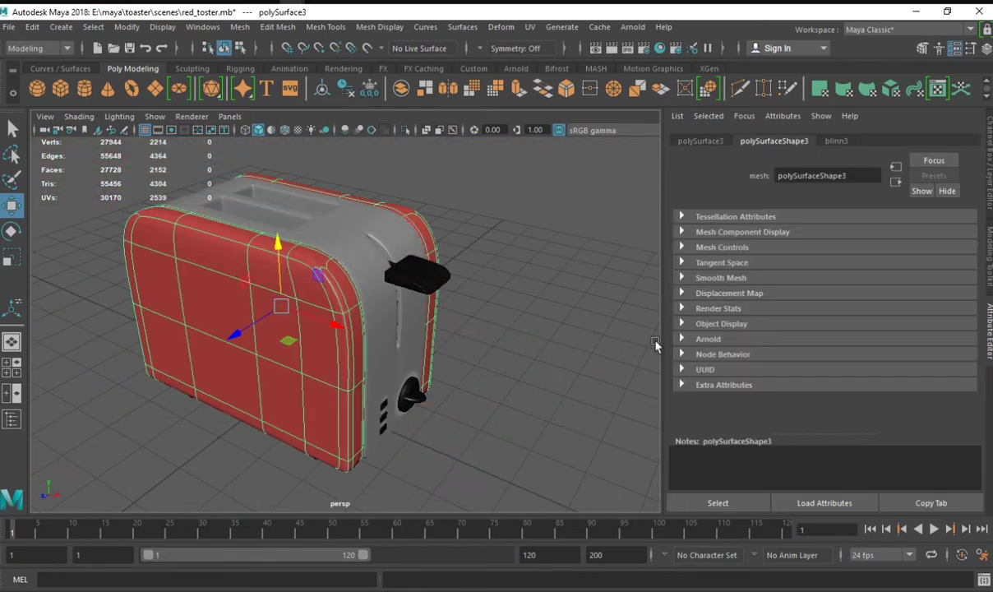
click(835, 140)
click(802, 298)
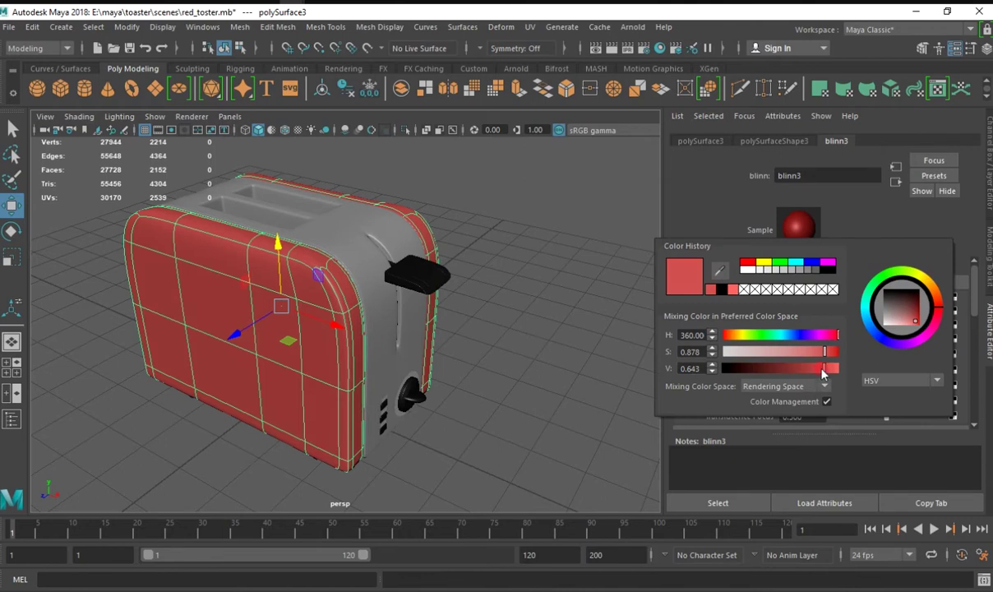
drag(823, 372, 817, 376)
click(576, 362)
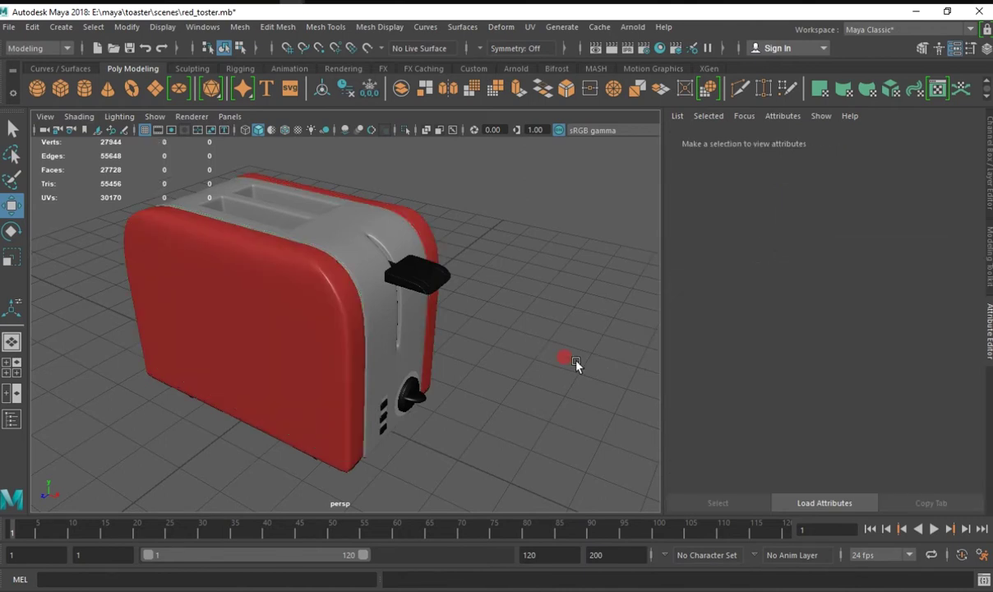
alt+drag(577, 362, 567, 359)
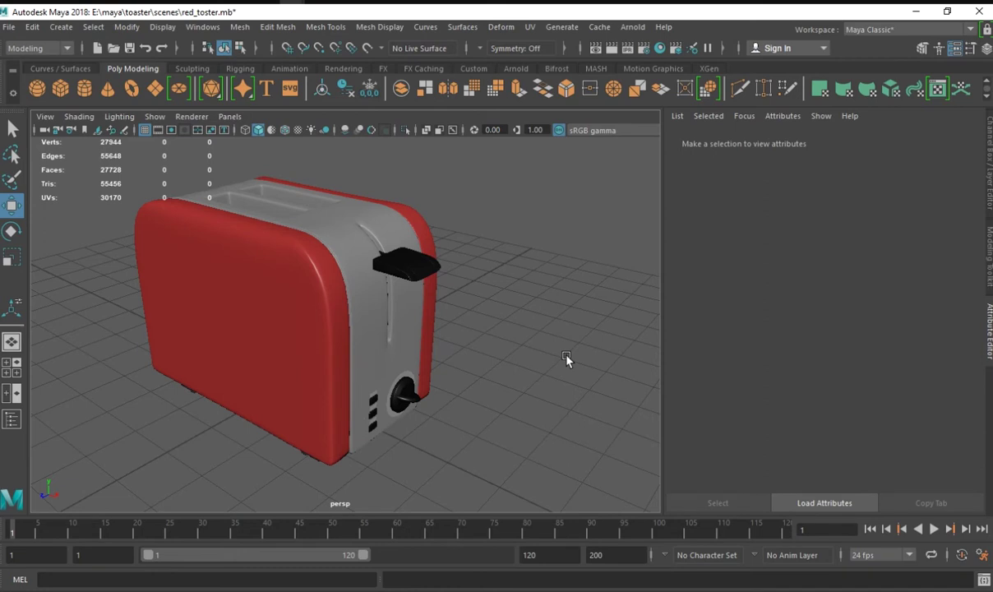
Nudge the grey body panels' blinn1 Color slightly darker, comparing the shade deselected.
click(303, 275)
mouse_move(863, 300)
mouse_down()
mouse_move(884, 304)
mouse_move(860, 301)
mouse_up()
click(627, 280)
click(334, 232)
click(551, 304)
click(370, 274)
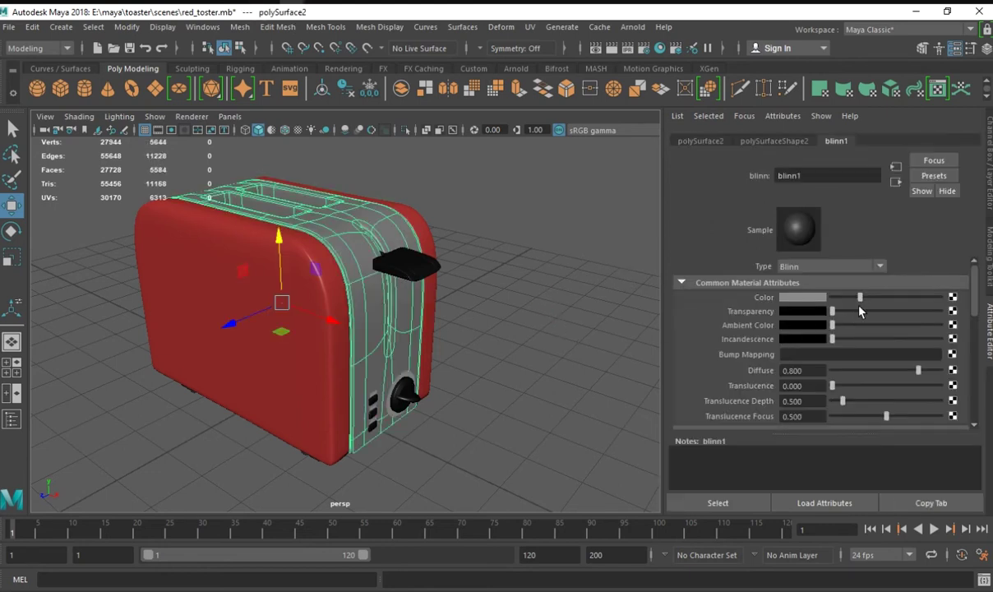
click(565, 308)
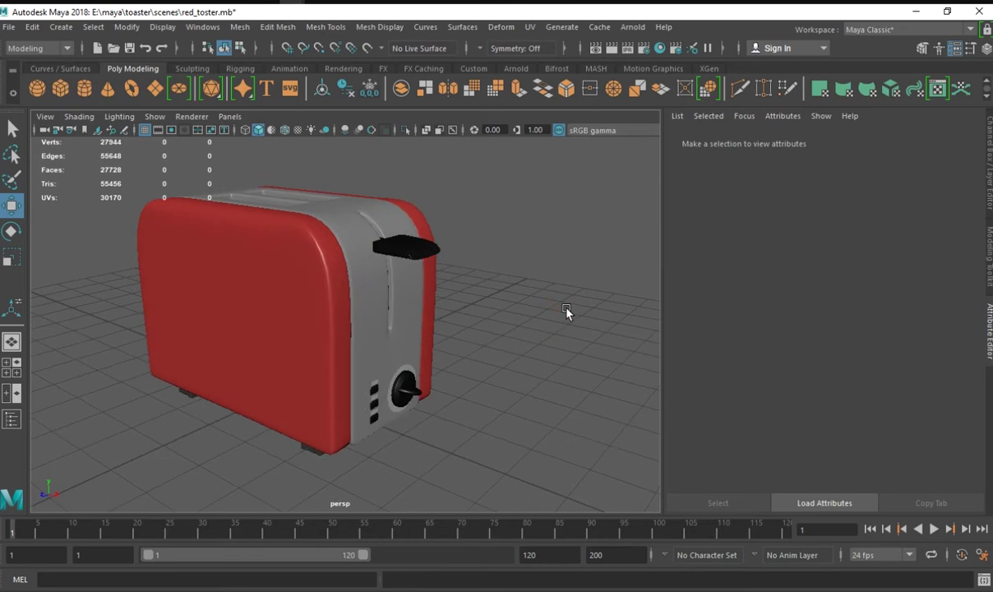
alt+drag(501, 414, 340, 390)
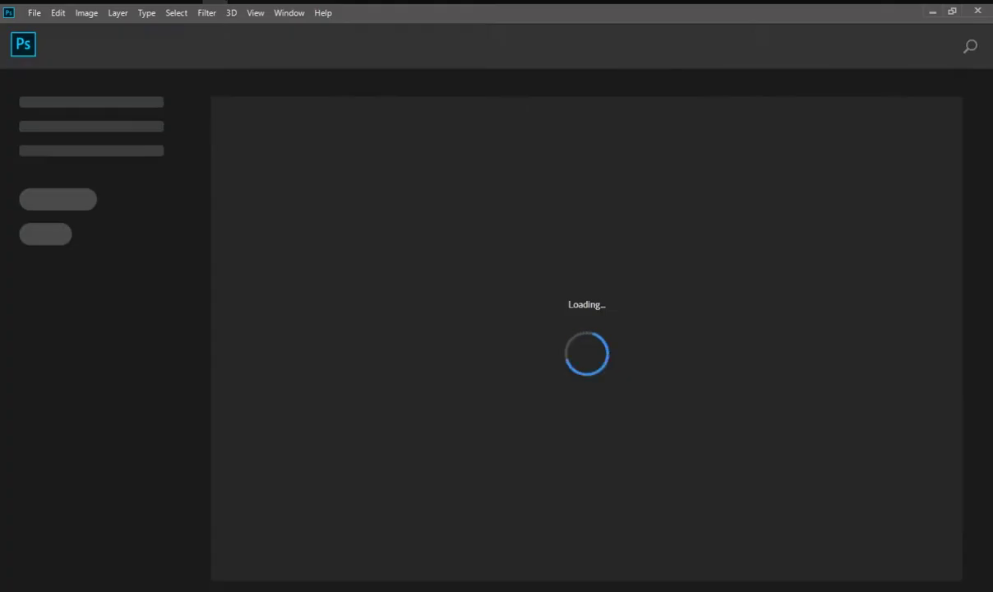
Check the toaster reference photo in the sourceimages folder, then return to Maya.
key(alt+Tab)
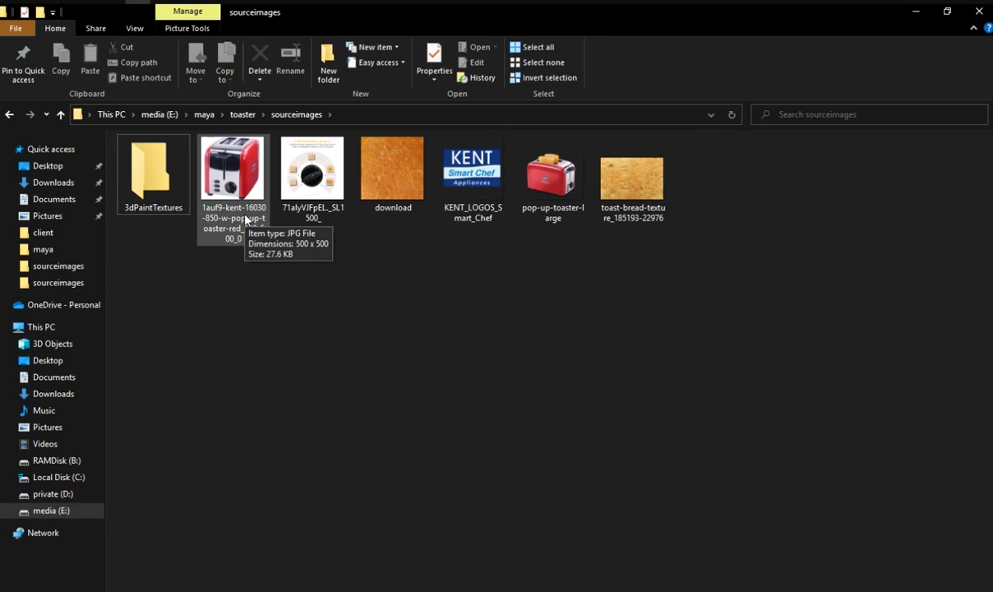
click(246, 207)
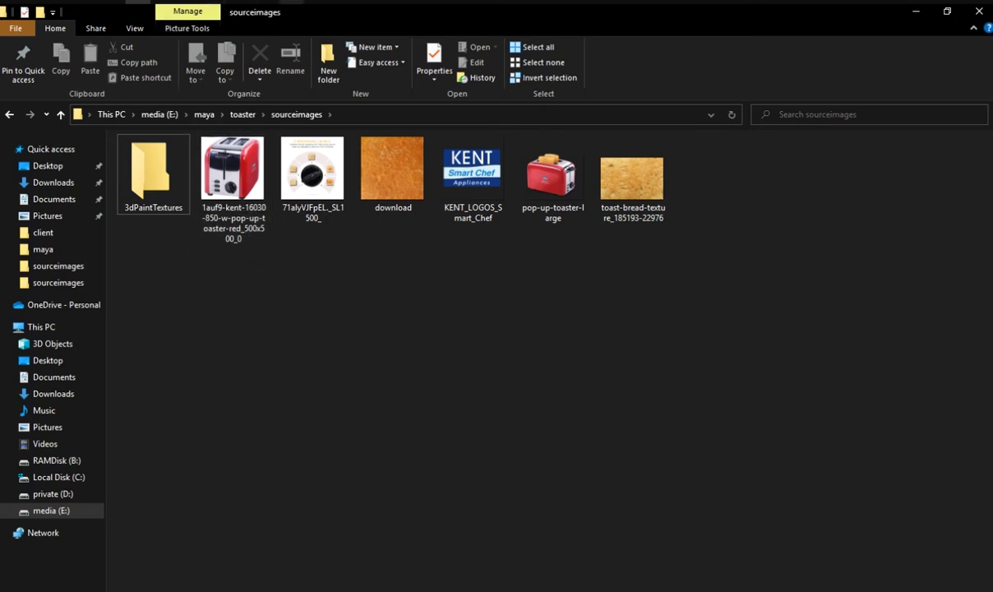
key(alt+Tab)
Create a polygon plane, stand it upright at Rotate X 90, and move it onto the toaster side.
scroll(310, 421, down, 3)
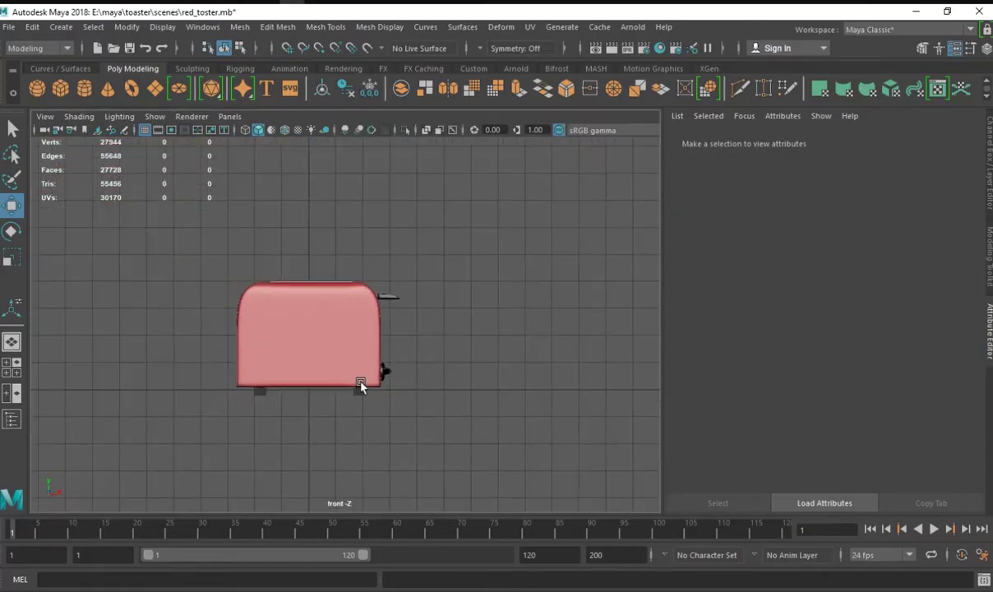
scroll(361, 388, up, 2)
scroll(474, 392, up, 2)
click(159, 91)
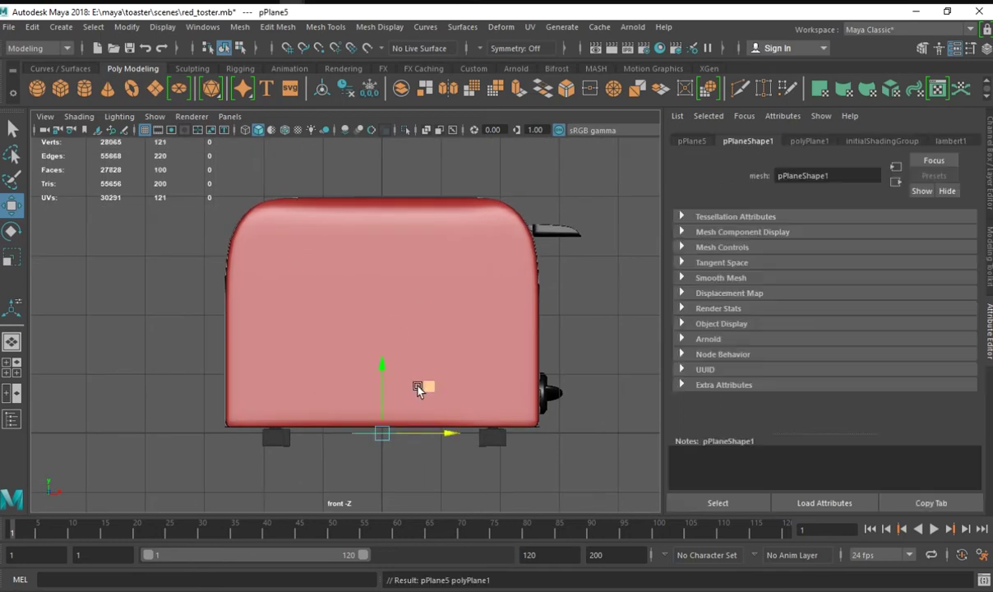
key(e)
drag(381, 410, 382, 467)
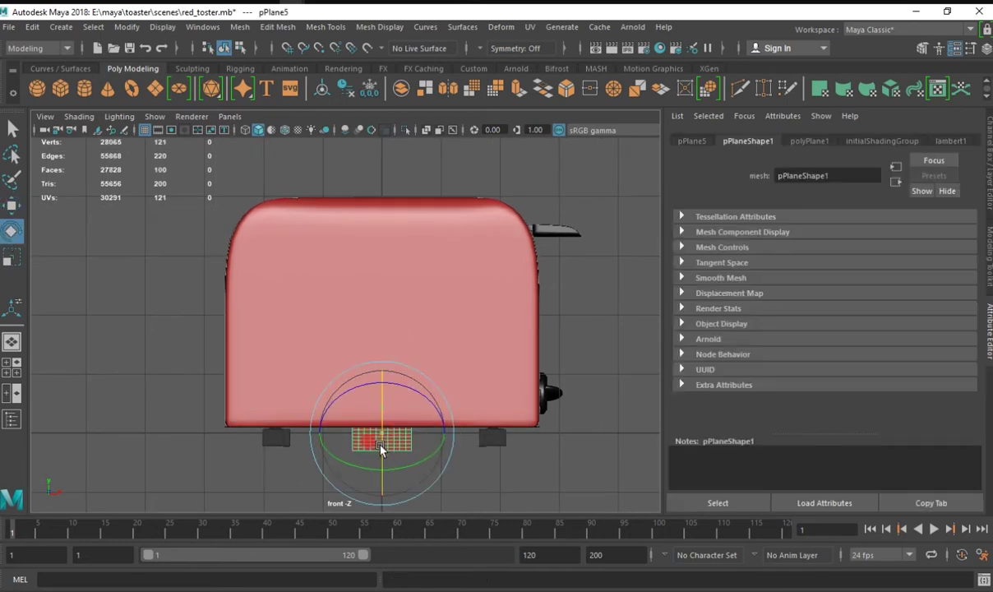
key(ctrl+a)
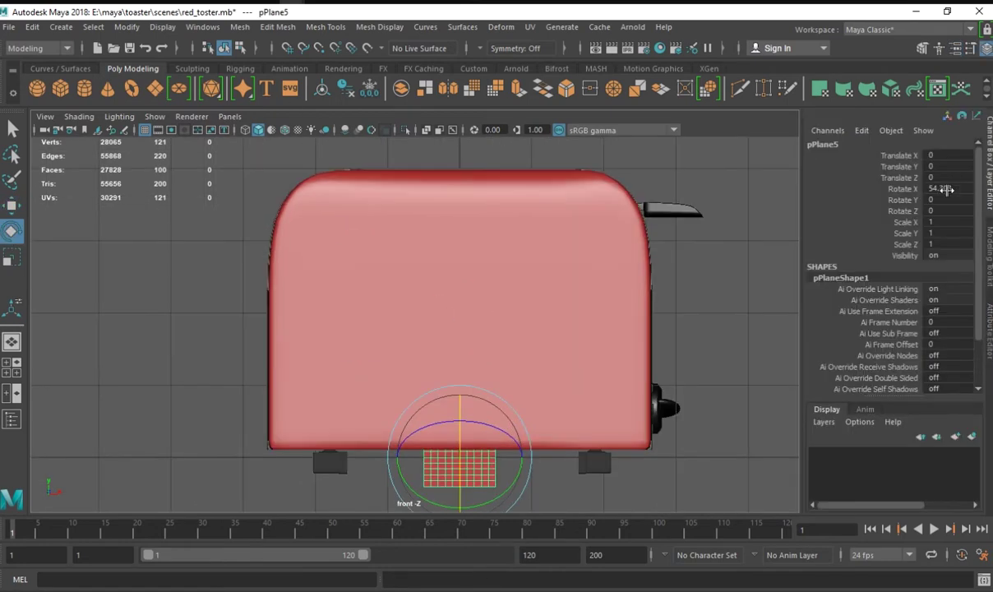
text(90)
key(Return)
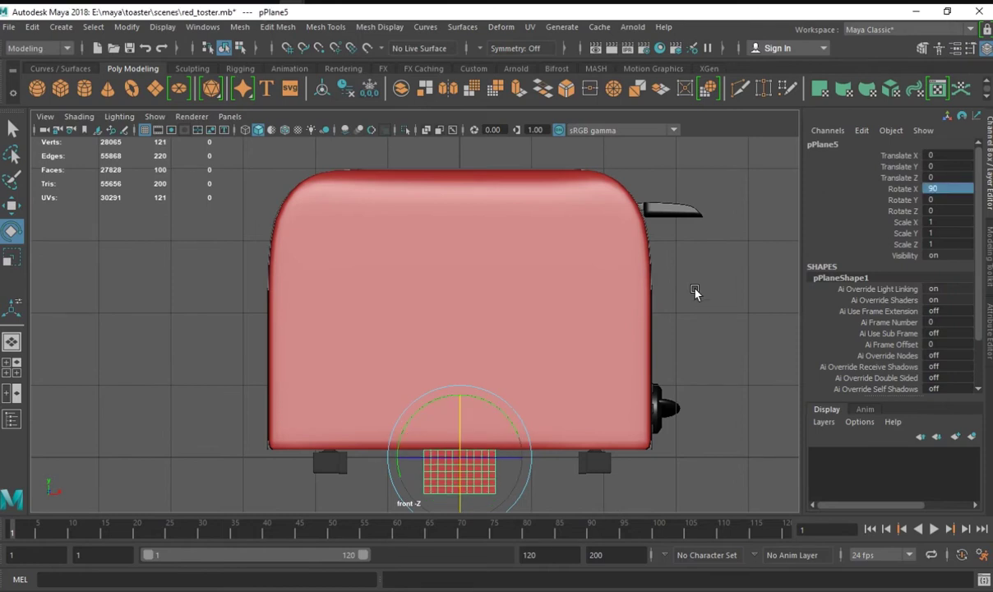
key(space)
key(w)
drag(317, 388, 298, 331)
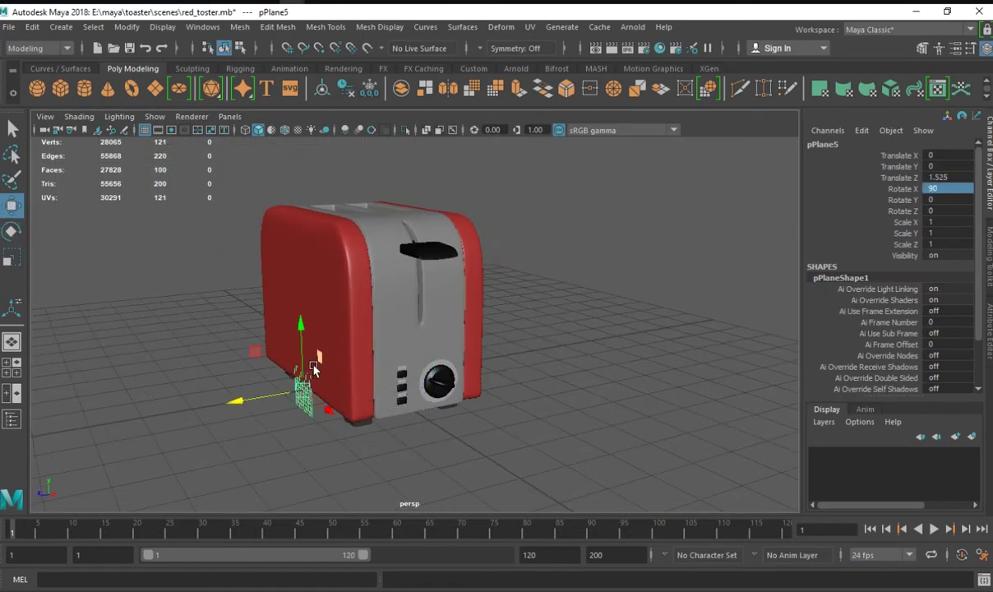
Set the plane's subdivisions to 1 so it is a single face.
scroll(905, 370, down, 3)
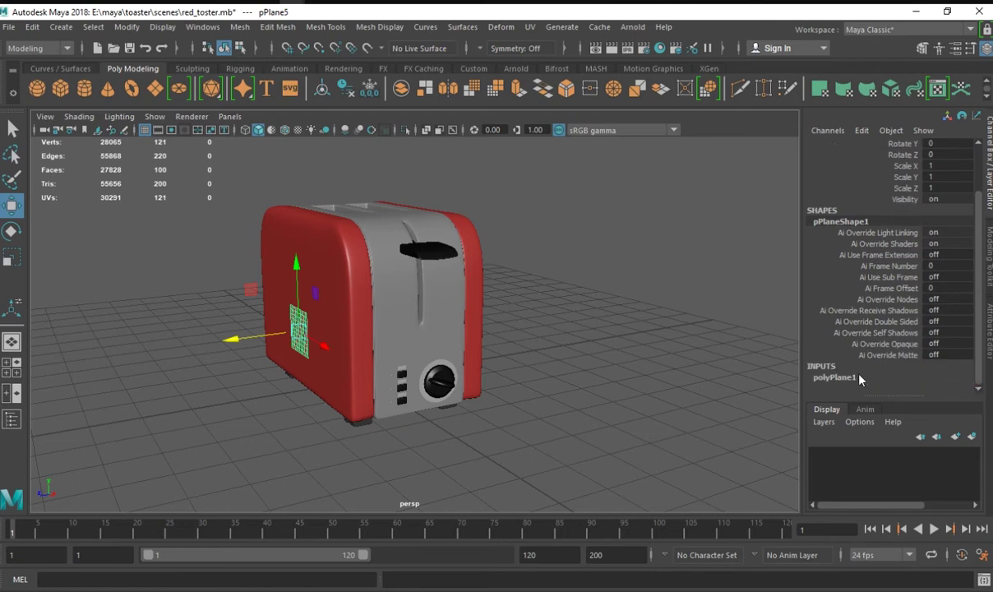
click(834, 377)
click(937, 366)
text(1)
key(Return)
key(space)
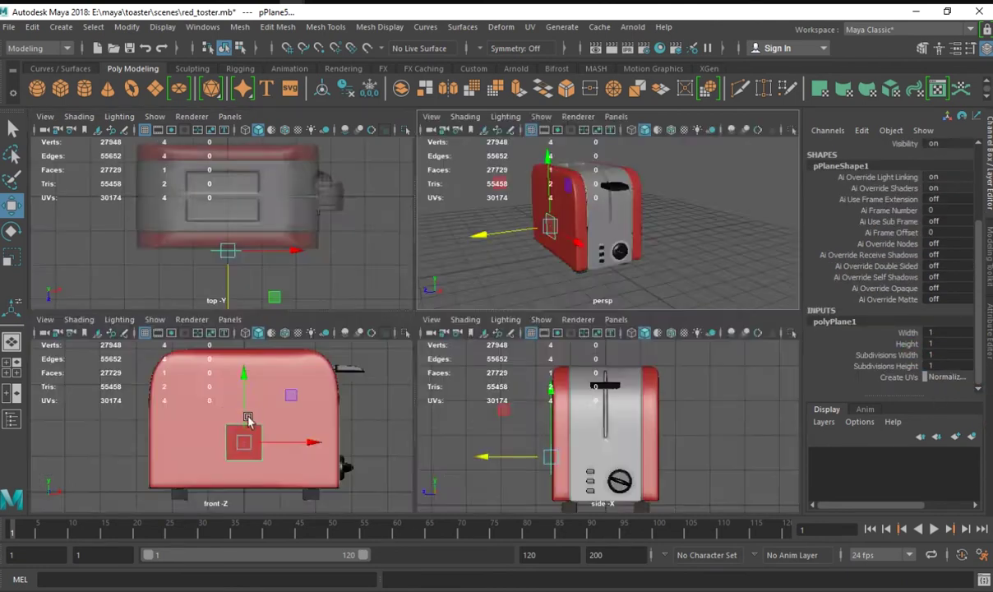
key(space)
Position the plane flush against the toaster's red side using the front and top views.
drag(448, 319, 448, 317)
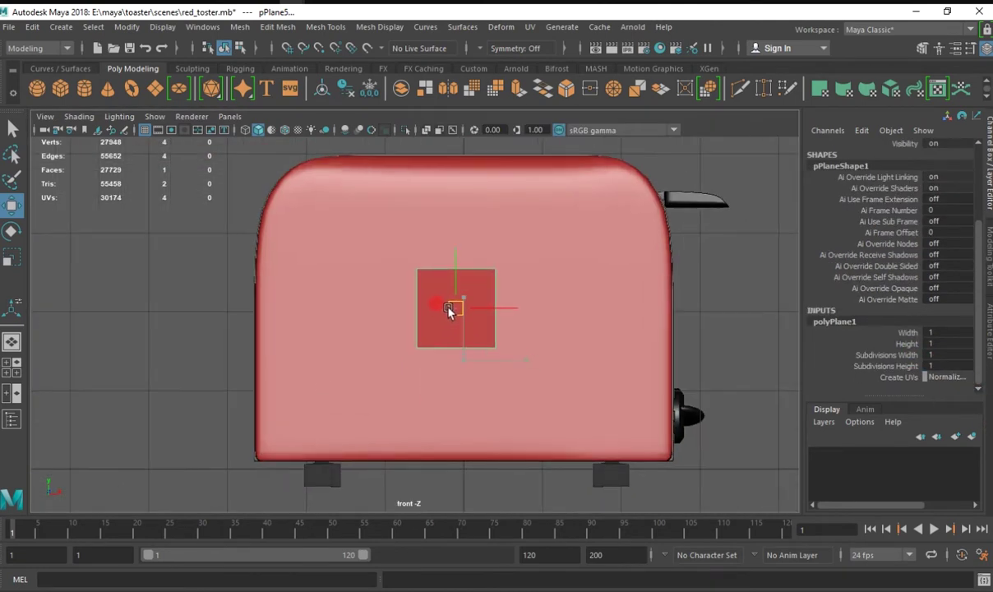
drag(518, 320, 525, 311)
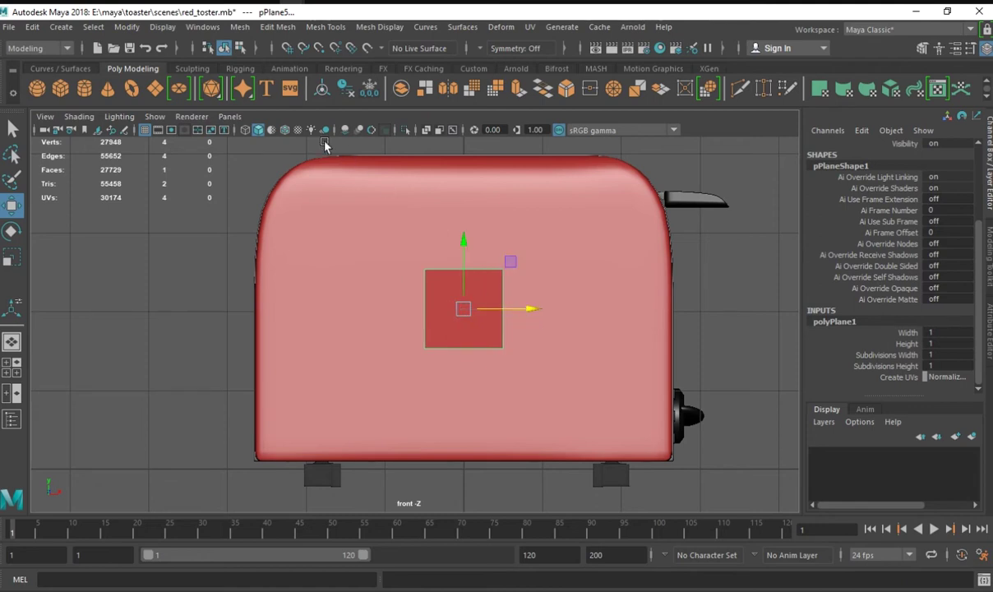
key(space)
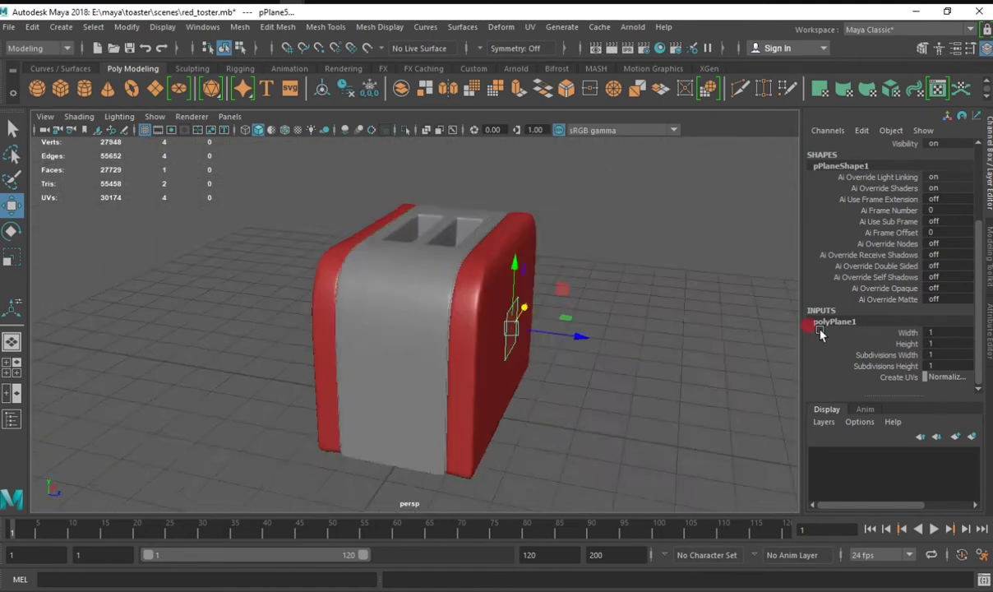
key(space)
key(space)
key(f)
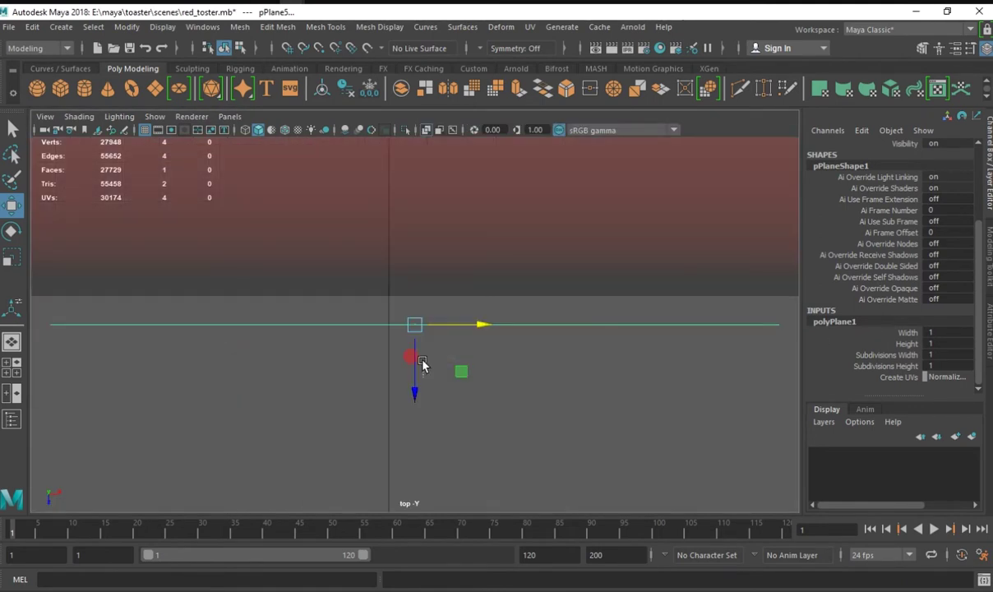
click(422, 363)
click(412, 325)
drag(415, 369, 415, 344)
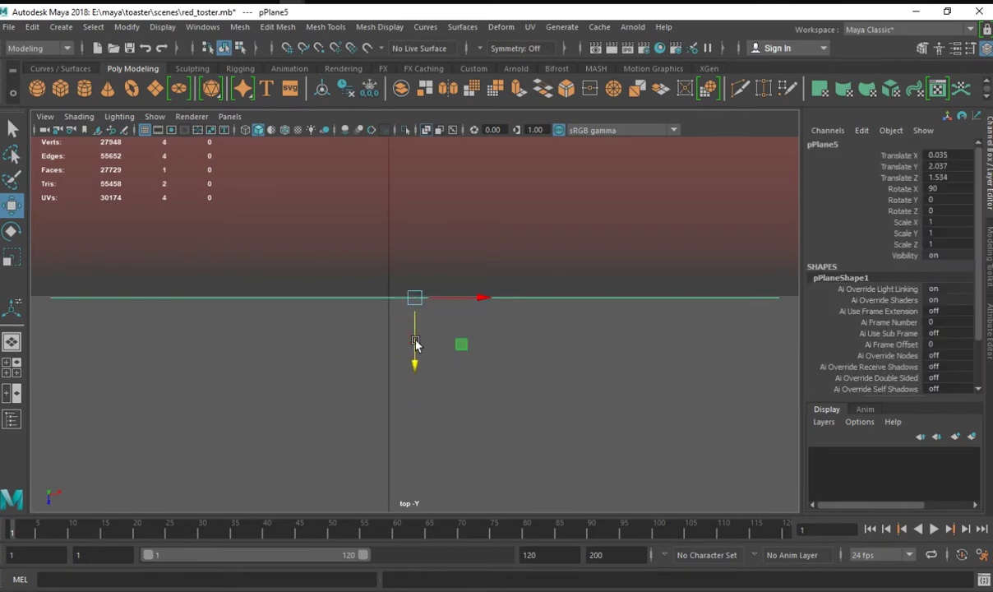
key(space)
key(space)
key(space)
key(space)
Place a copy of the plane on the toaster's opposite side.
alt+drag(669, 332, 494, 332)
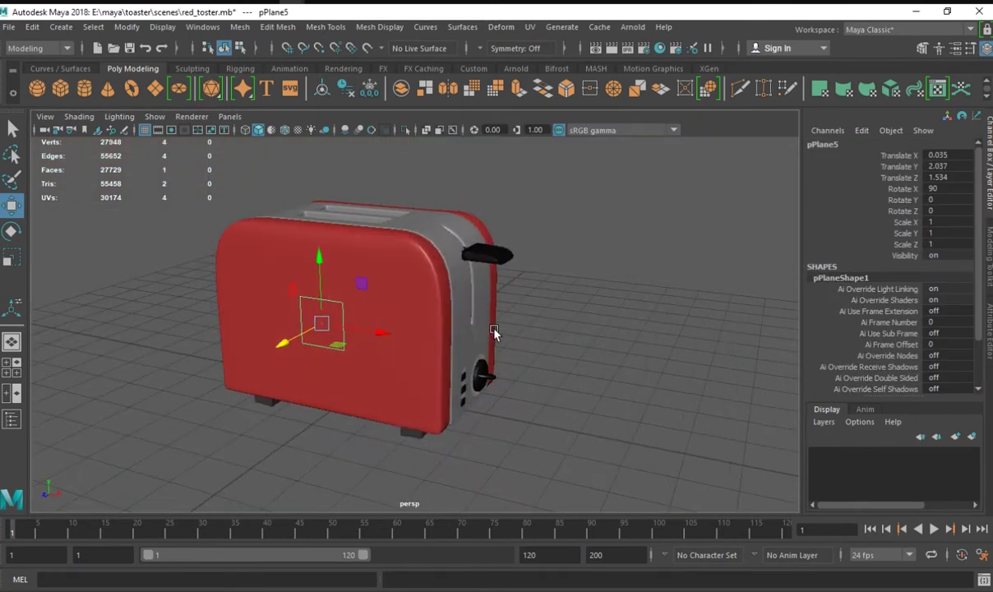
alt+drag(387, 344, 309, 346)
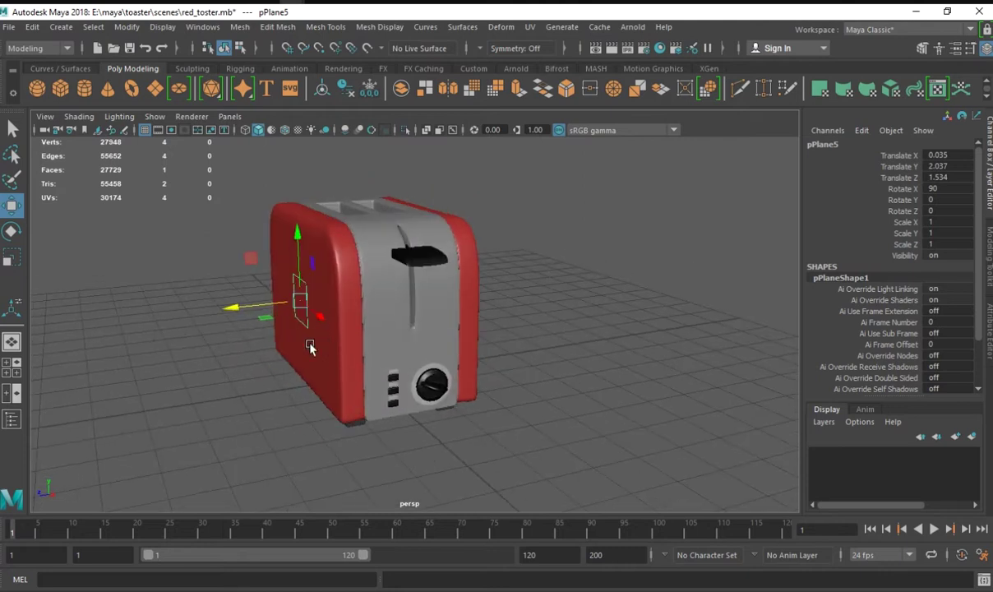
drag(235, 316, 399, 303)
key(space)
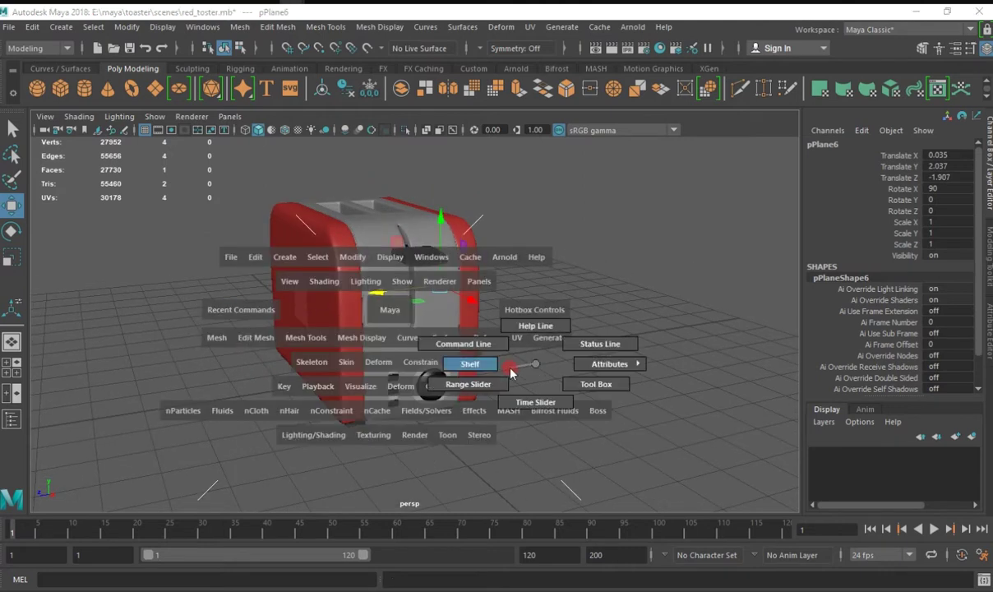
alt+drag(510, 323, 425, 322)
middle_drag(425, 321, 387, 317)
alt+drag(386, 317, 468, 346)
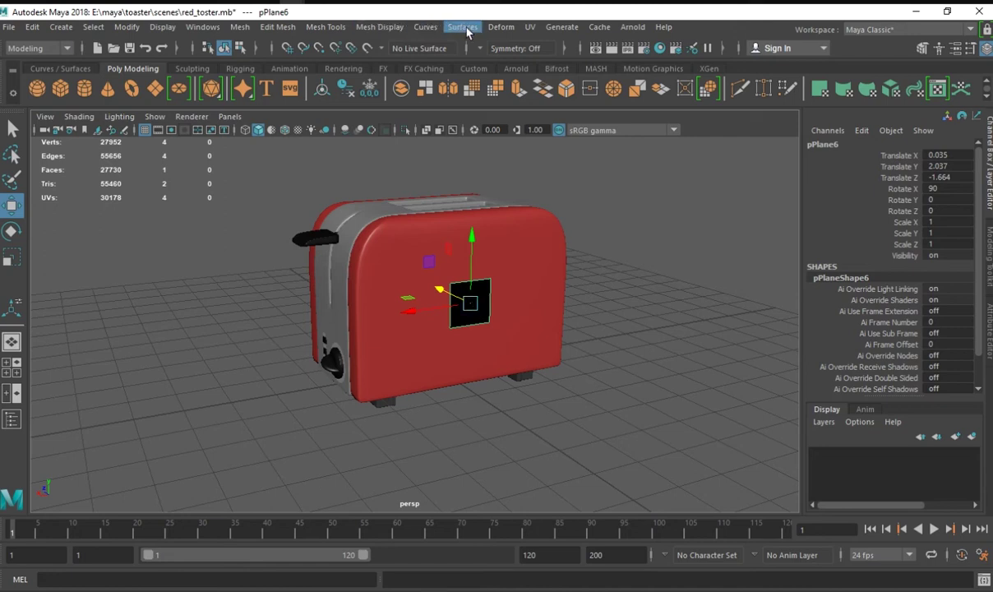
Move the copied plane flush against the other red side and check it.
click(380, 26)
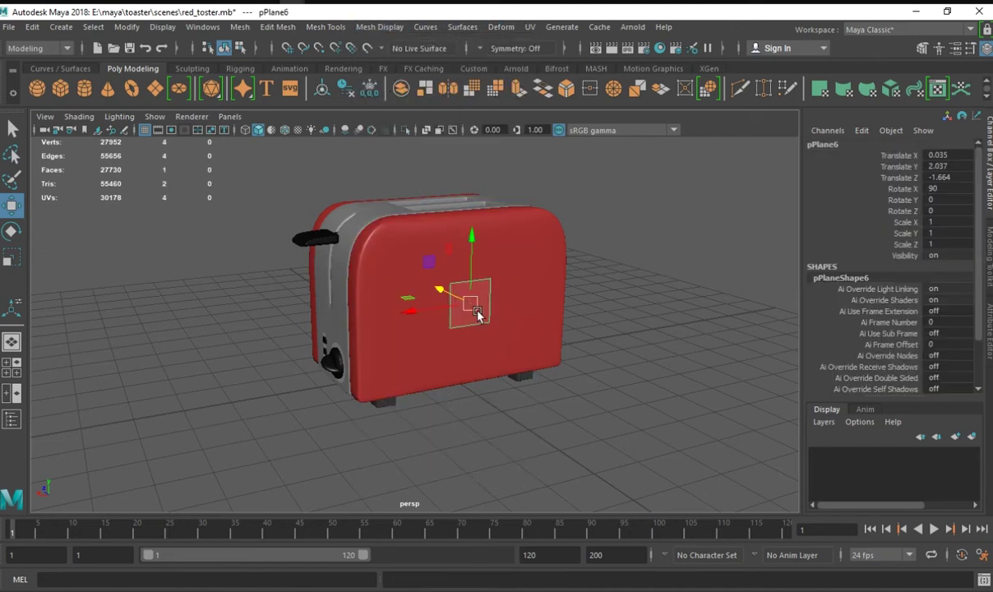
mouse_move(659, 285)
alt+mouse_down()
mouse_move(649, 405)
mouse_move(701, 403)
alt+mouse_up()
key(space)
key(space)
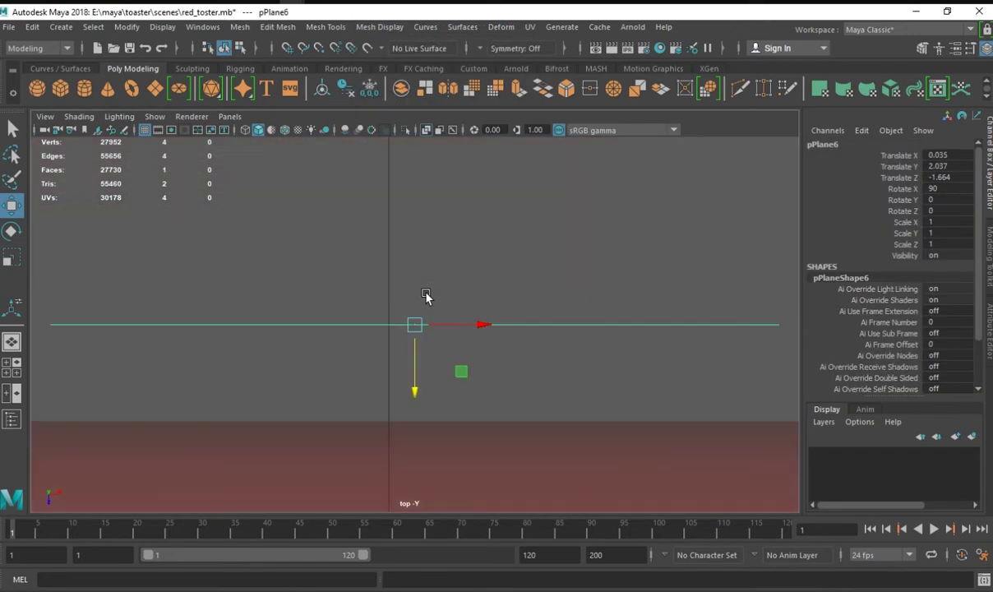
drag(403, 377, 408, 465)
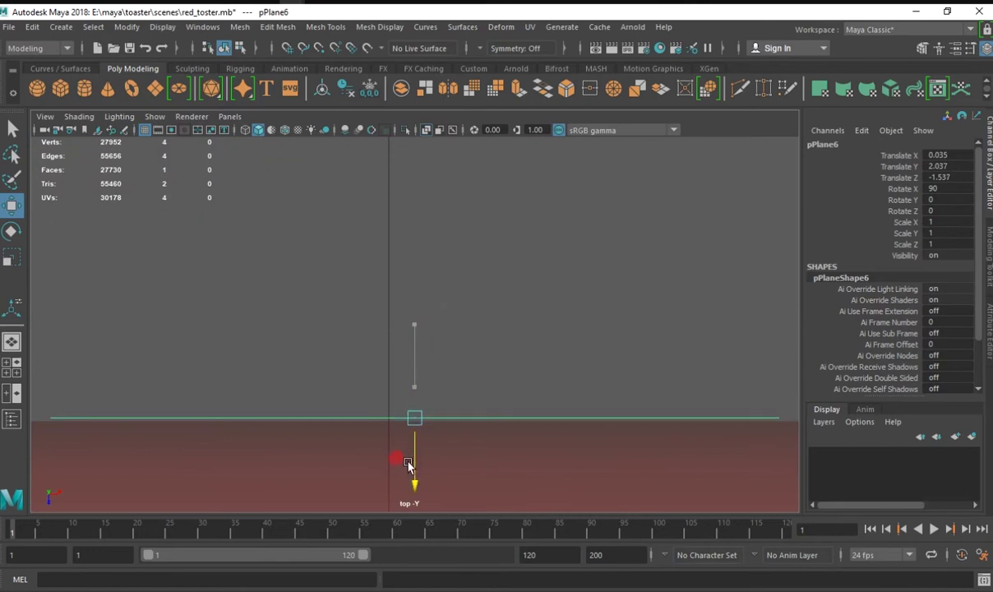
key(space)
key(space)
click(583, 347)
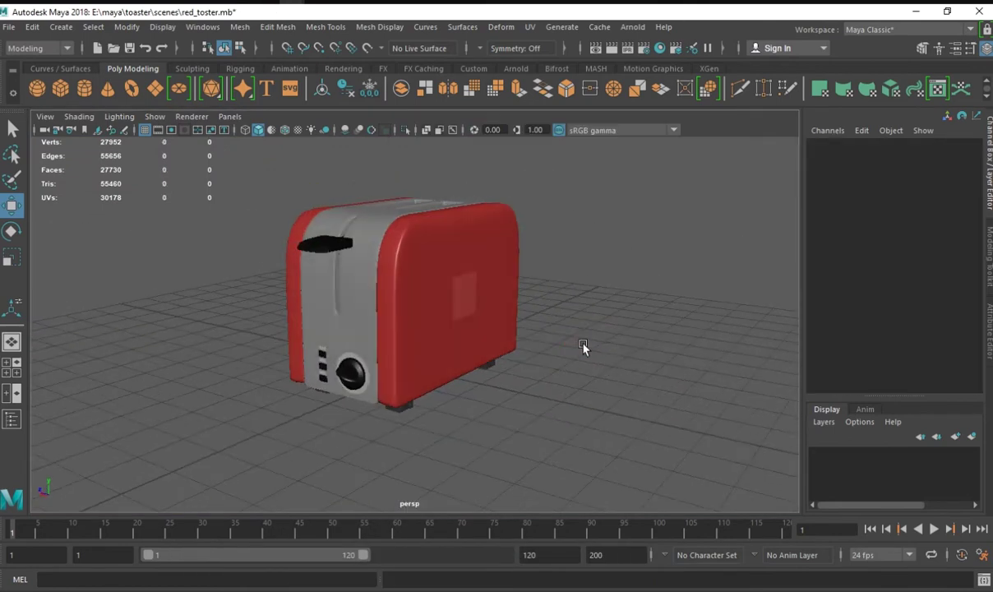
mouse_move(583, 346)
alt+mouse_down()
mouse_move(541, 318)
mouse_move(295, 303)
alt+mouse_up()
click(295, 303)
click(511, 346)
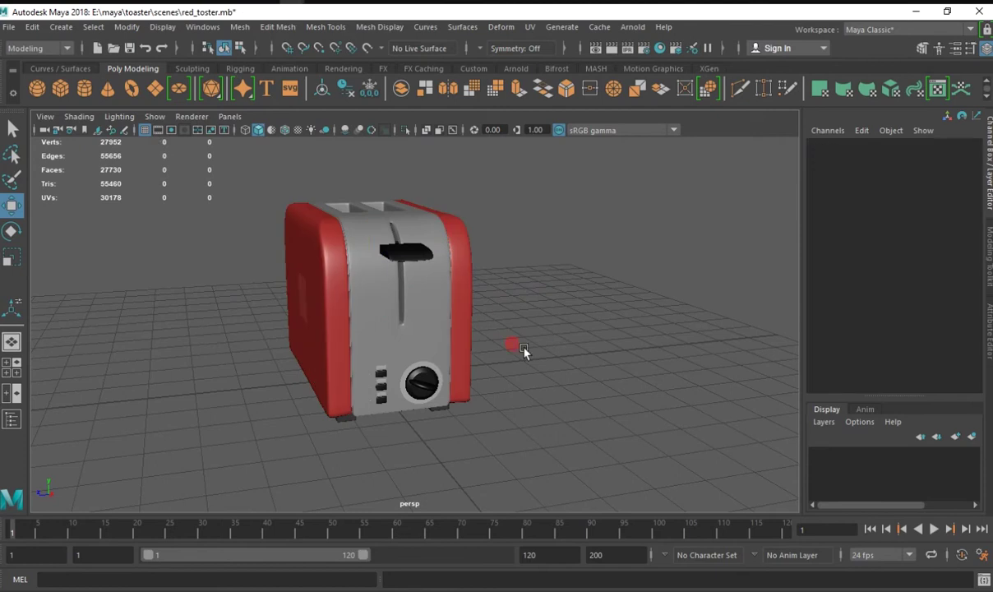
mouse_move(523, 351)
alt+mouse_down()
mouse_move(465, 310)
mouse_move(625, 308)
alt+mouse_up()
click(465, 310)
Assign a new Lambert material (lambert5) to the decal plane.
shift+right_drag(337, 292, 340, 443)
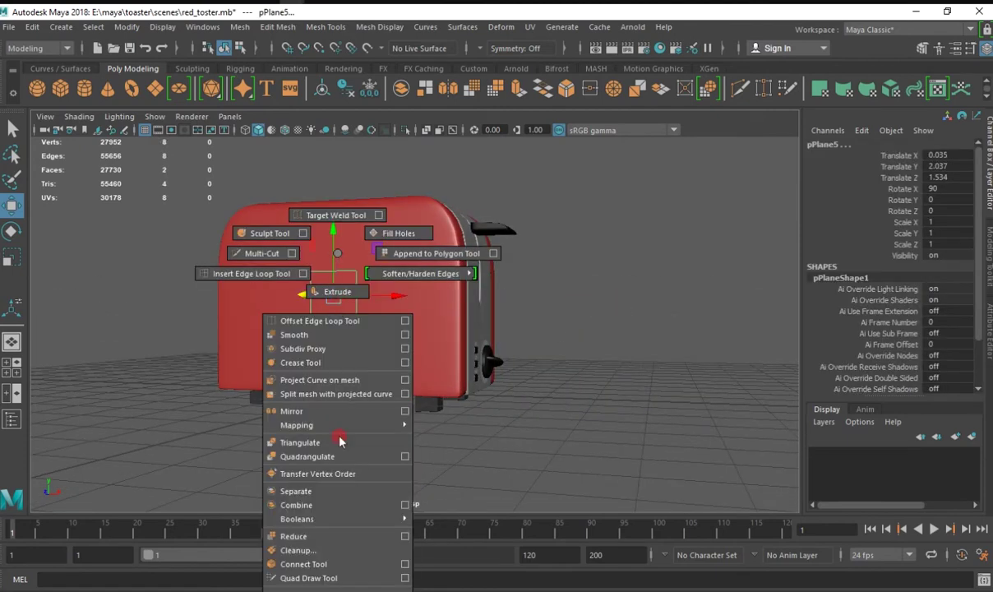
right_drag(335, 194, 431, 494)
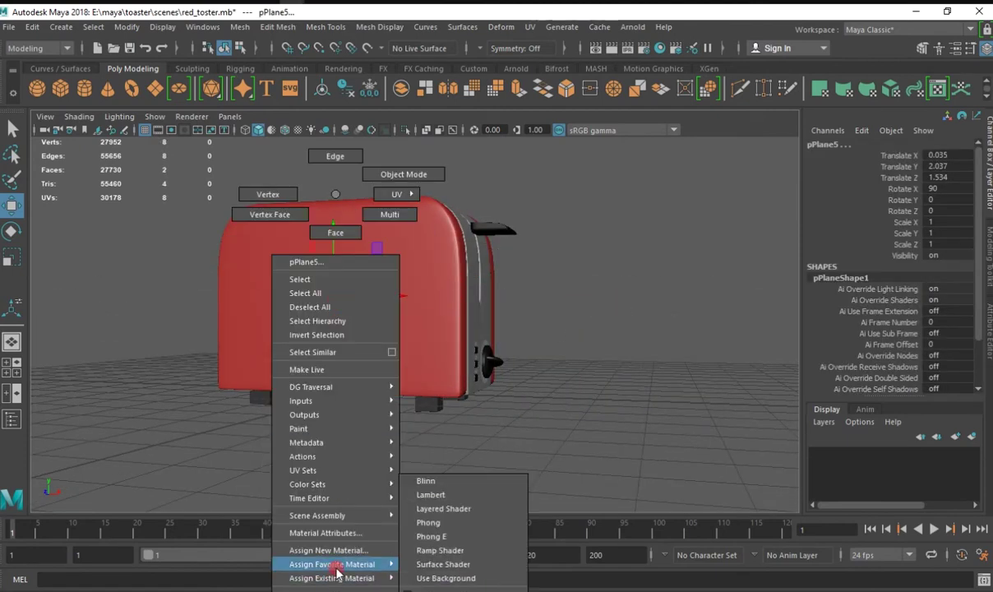
click(430, 494)
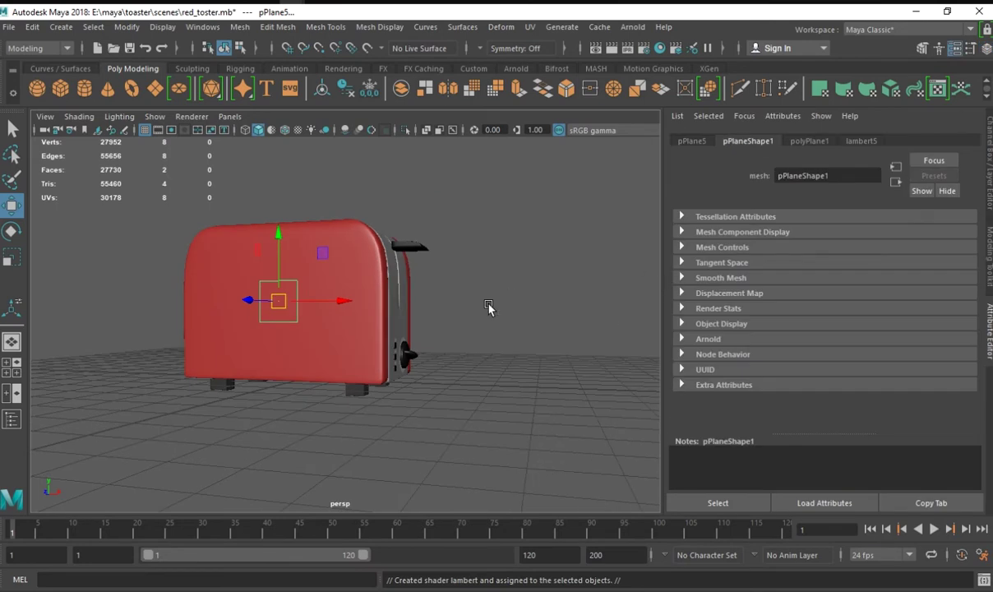
click(876, 142)
Map KENT_LOGOS_Smart_Chef.png as a file texture onto the material's Color.
click(434, 386)
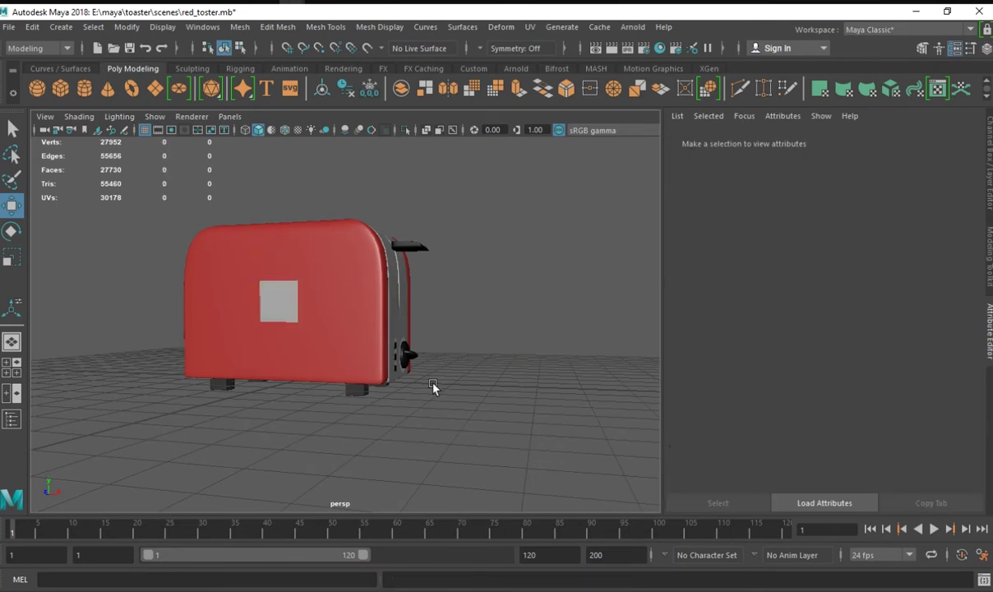
alt+drag(434, 386, 457, 438)
alt+right_drag(457, 438, 310, 377)
mouse_move(310, 377)
alt+mouse_down()
mouse_move(450, 333)
mouse_move(229, 329)
alt+mouse_up()
scroll(230, 329, down, 5)
alt+drag(484, 394, 394, 354)
click(229, 310)
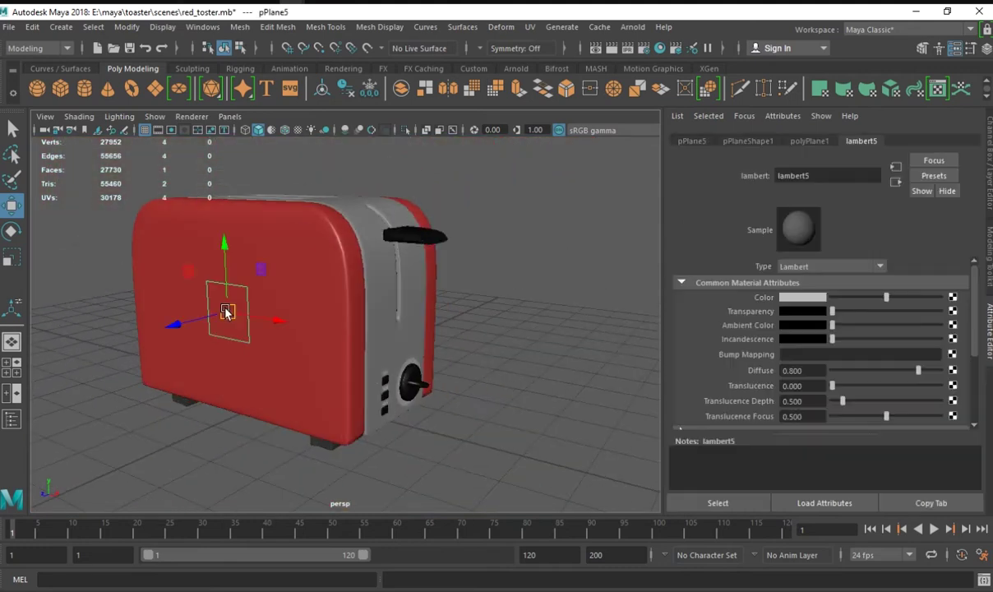
mouse_move(225, 194)
right_down()
mouse_move(204, 509)
mouse_move(293, 174)
right_up()
click(799, 312)
click(952, 297)
click(473, 321)
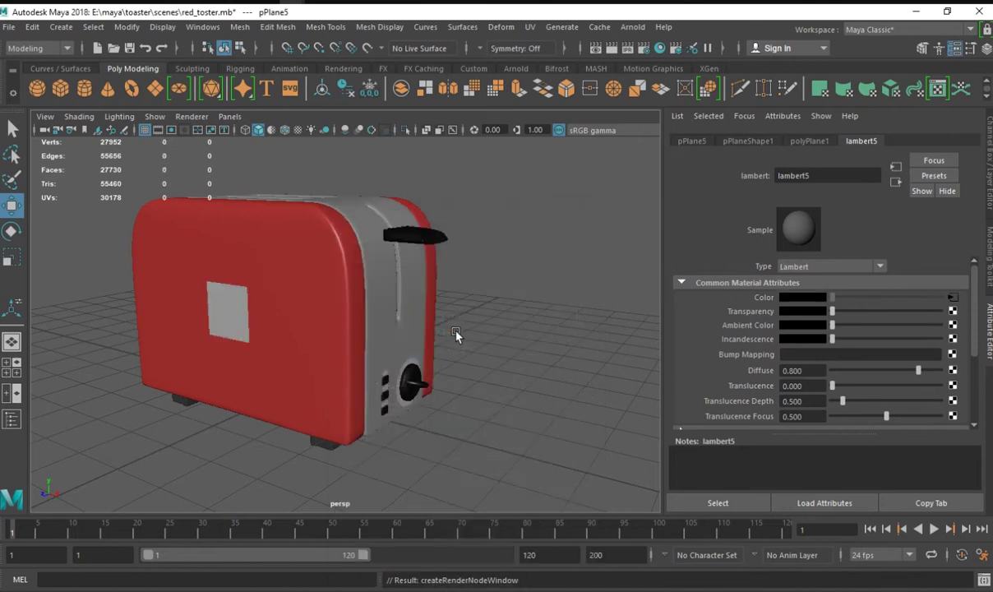
click(956, 330)
click(355, 211)
click(850, 493)
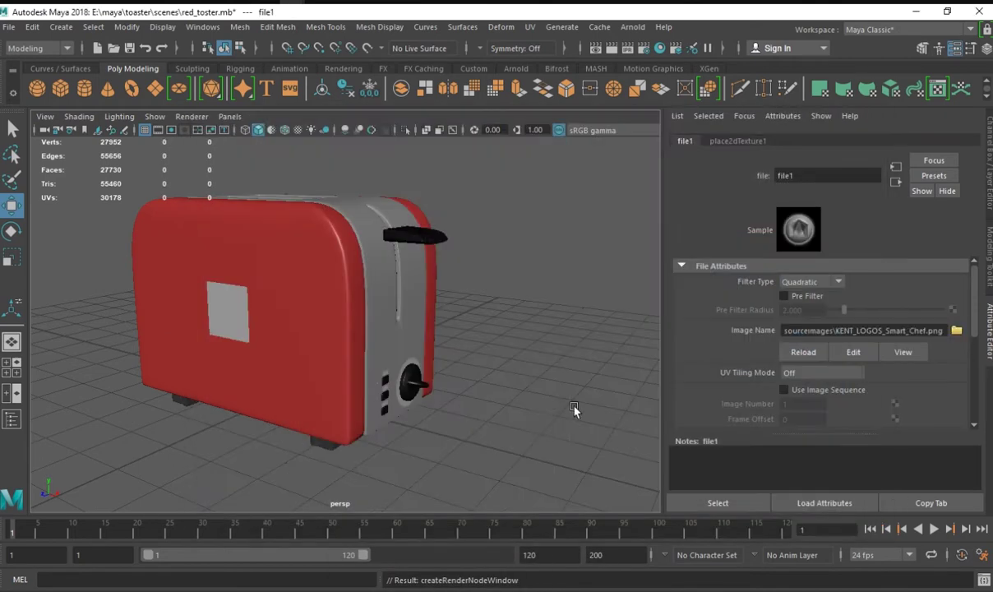
Show textures and mirror the logo plane with Scale X -1, then check the other side.
key(6)
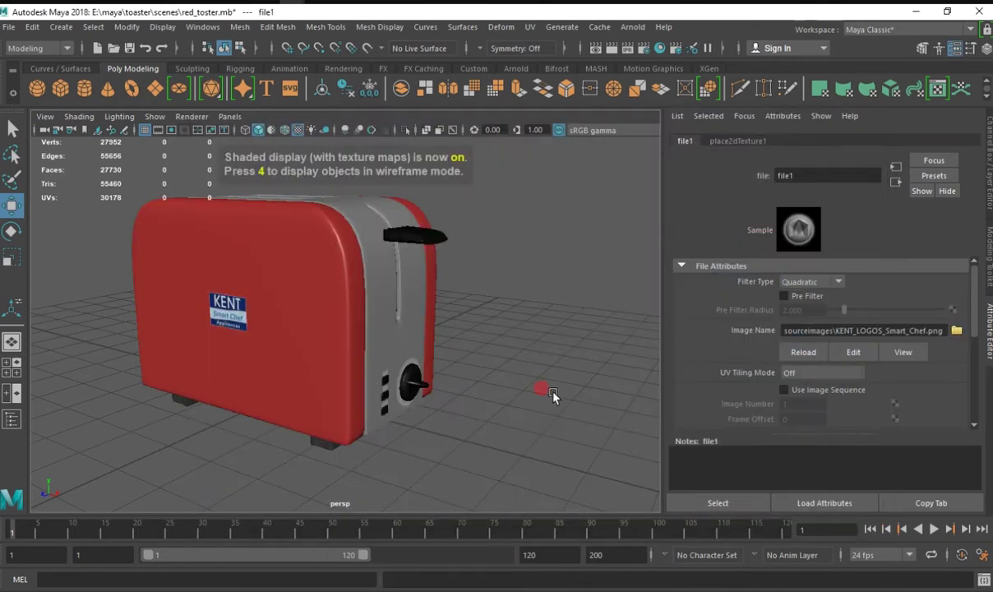
click(559, 398)
mouse_move(567, 398)
alt+mouse_down()
mouse_move(395, 392)
mouse_move(374, 329)
alt+mouse_up()
click(403, 306)
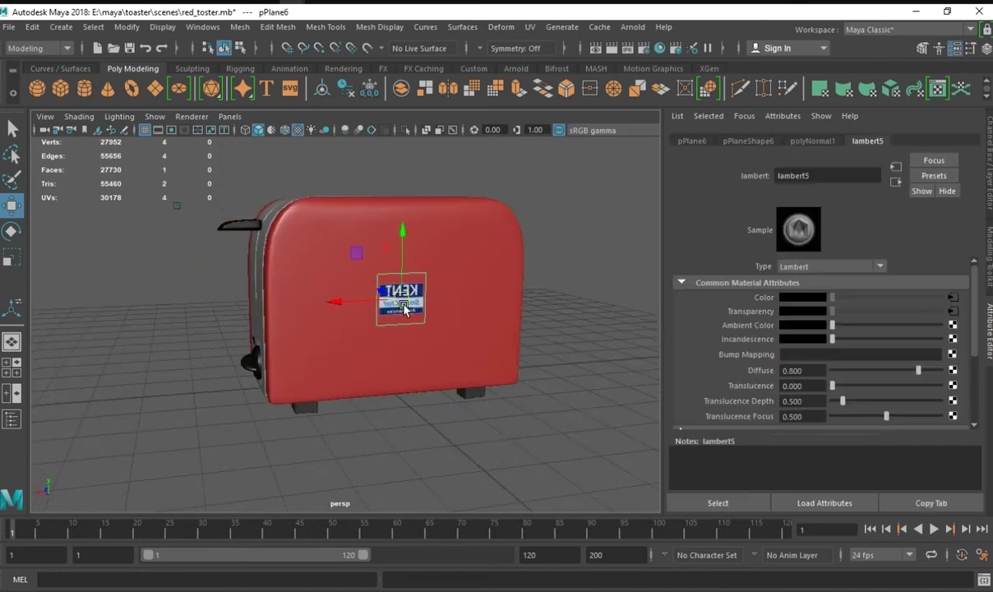
key(ctrl+a)
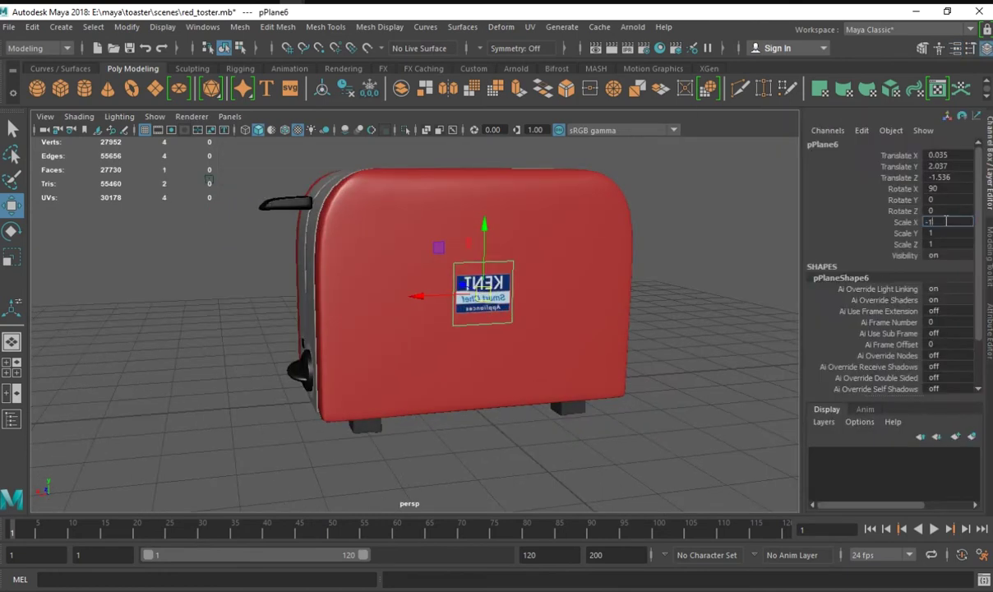
key(Return)
click(684, 282)
mouse_move(685, 292)
alt+mouse_down()
mouse_move(658, 337)
mouse_move(627, 348)
mouse_move(664, 348)
alt+mouse_up()
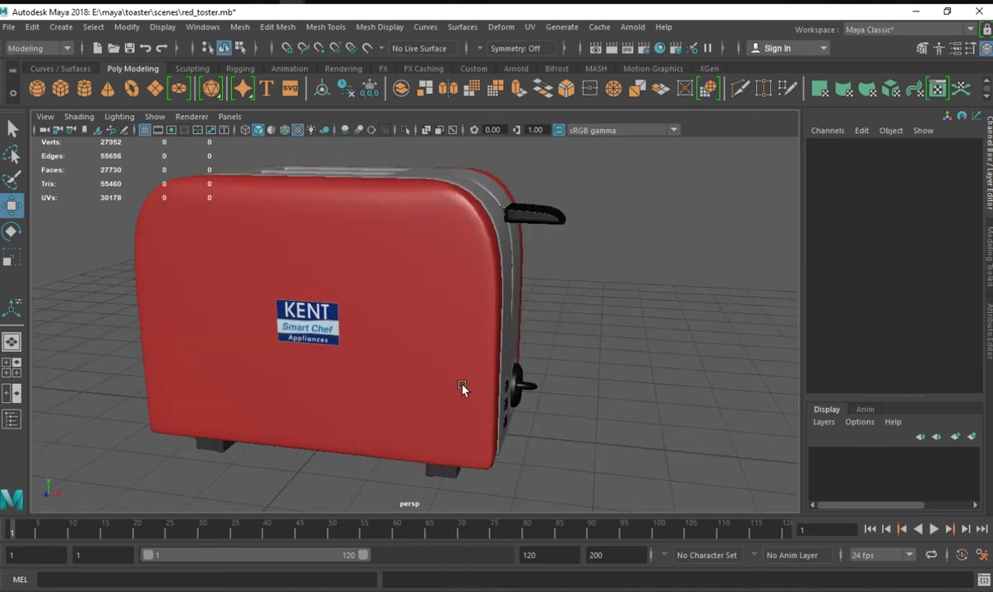
click(317, 329)
Commit the label text, centre-align the STOP/REHEAT/DEFROST lines, and centre the block on the page.
click(640, 377)
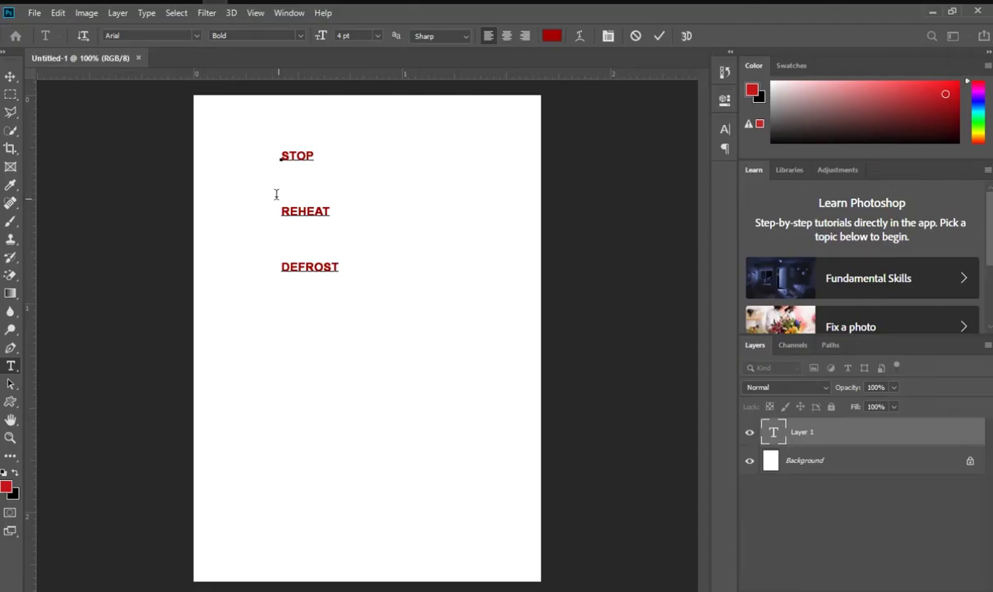
click(11, 78)
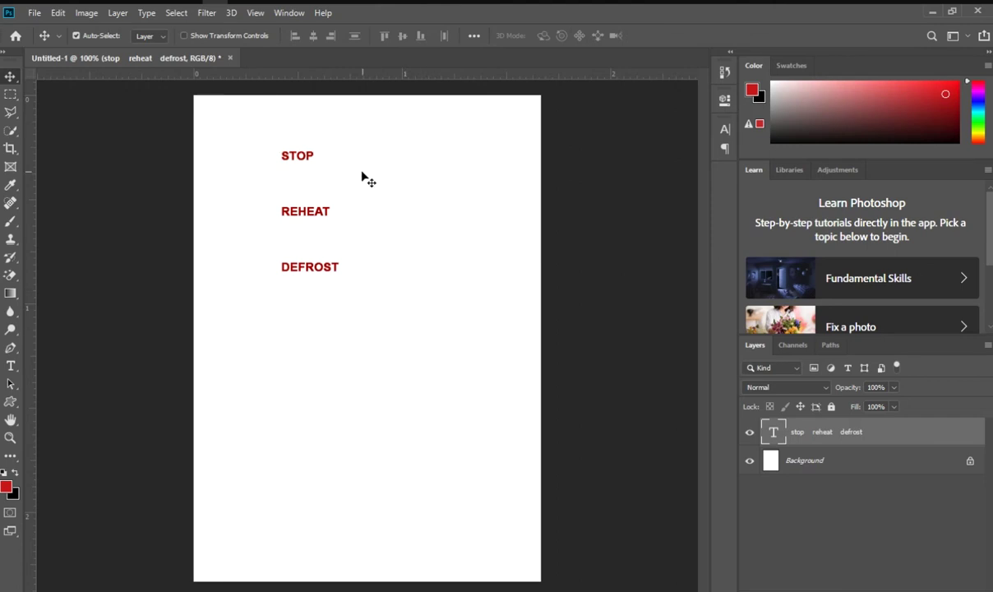
click(726, 129)
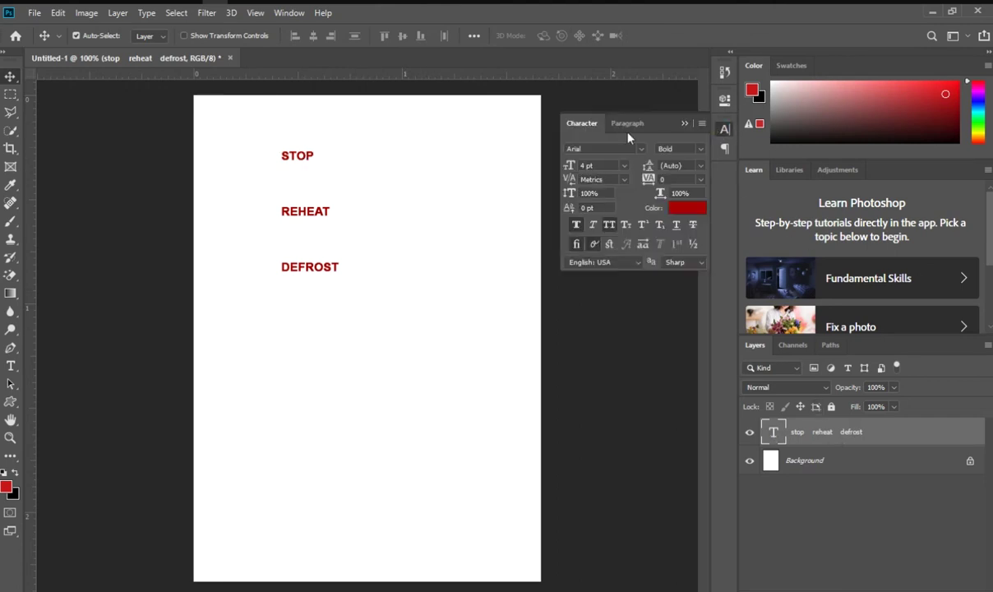
click(629, 123)
click(594, 148)
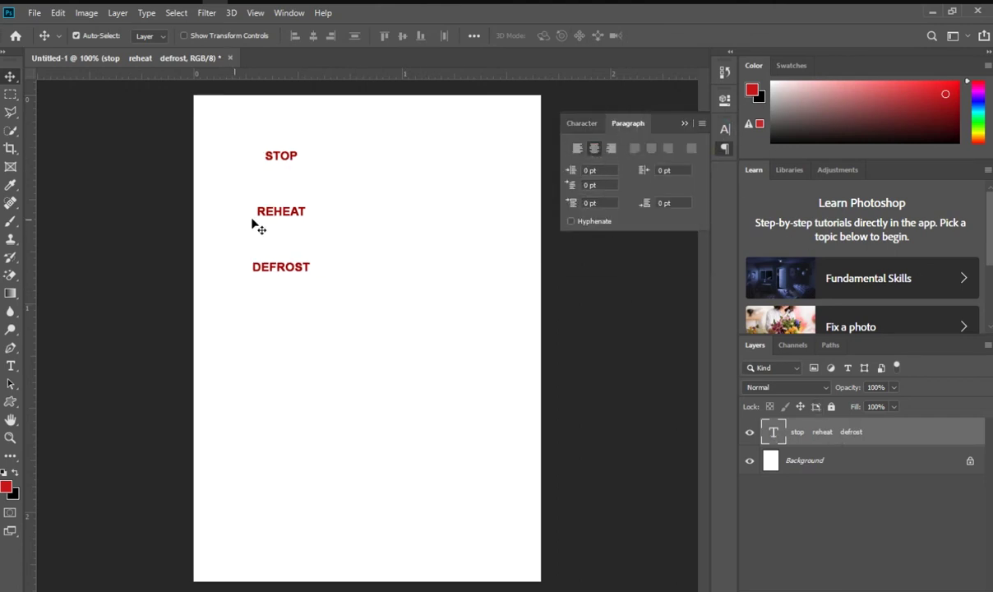
drag(253, 224, 338, 204)
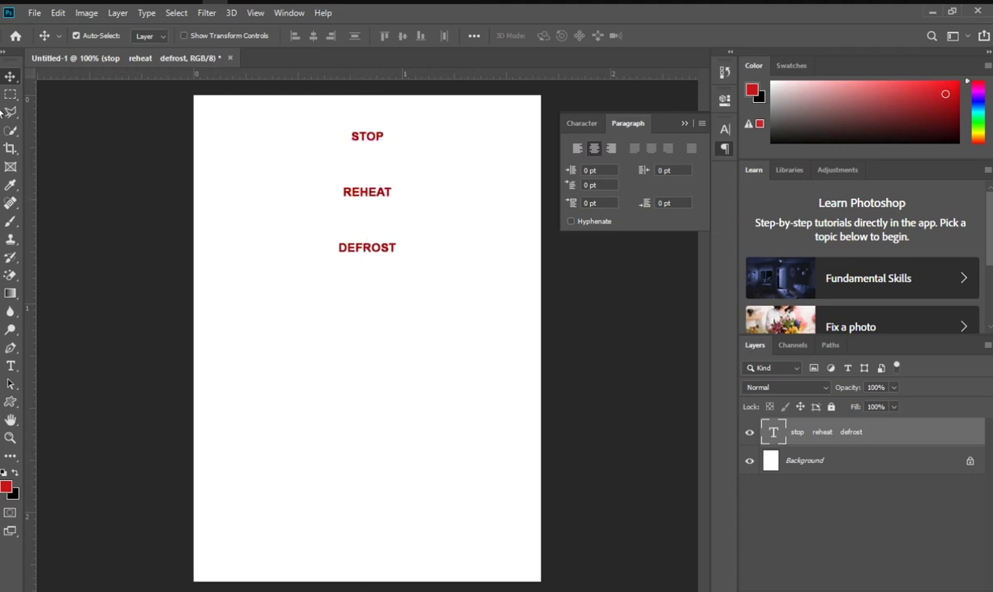
Crop the canvas tightly around the three text lines.
click(11, 148)
drag(368, 581, 352, 378)
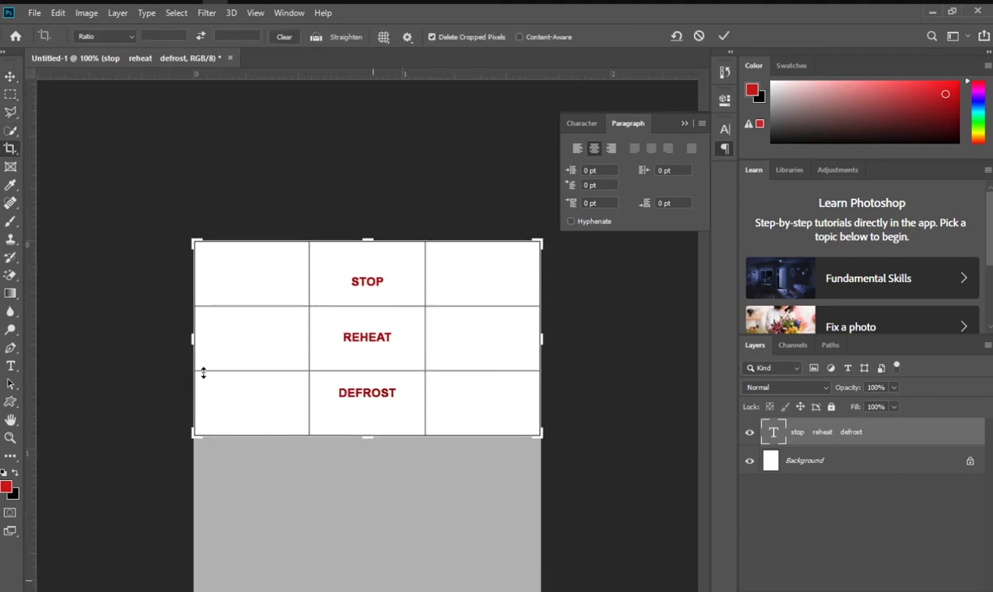
drag(200, 327, 256, 339)
drag(477, 339, 415, 338)
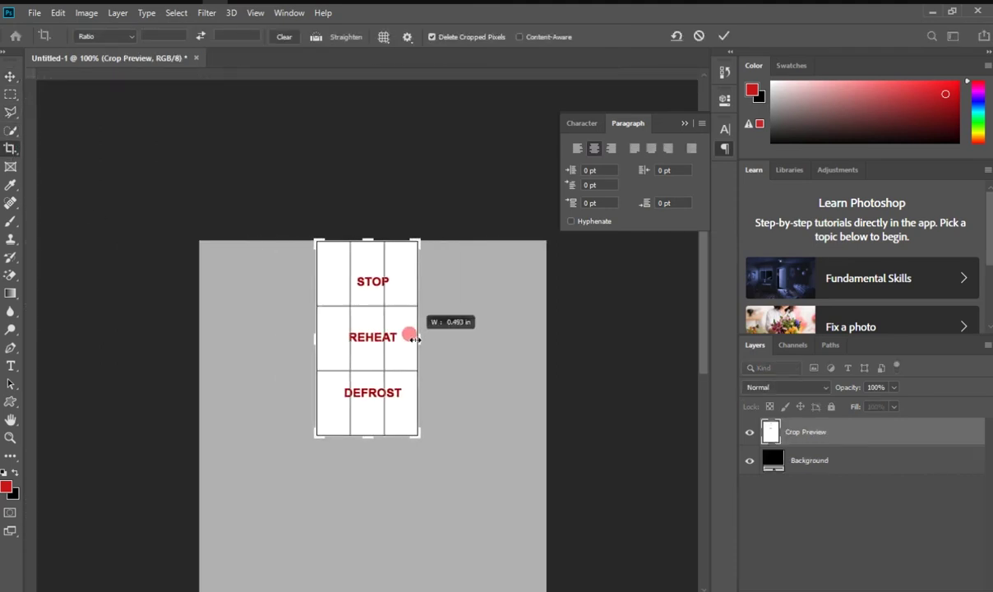
drag(362, 239, 366, 232)
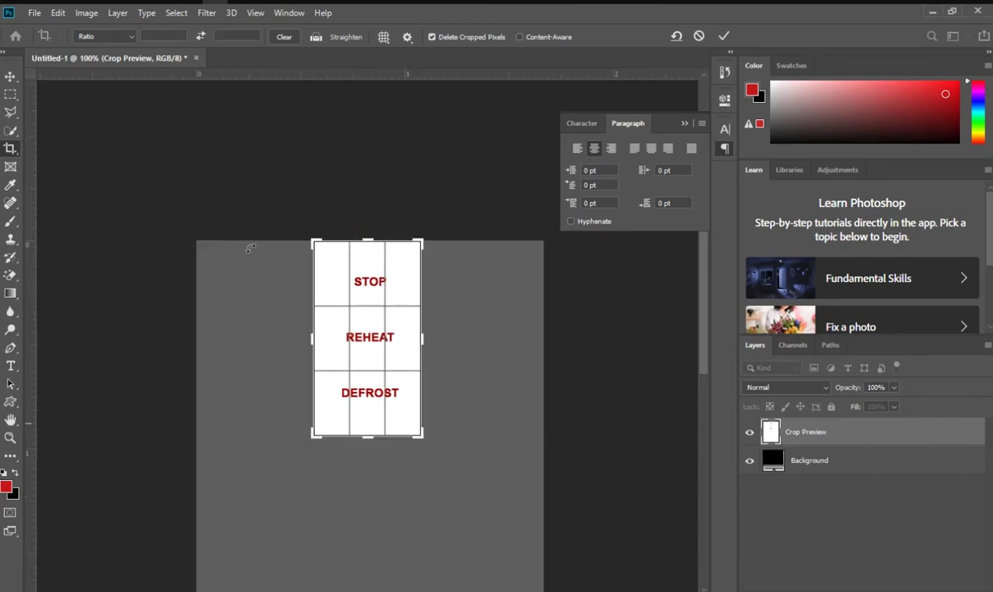
click(11, 76)
Hide the Background layer so the label sits on transparency.
click(822, 432)
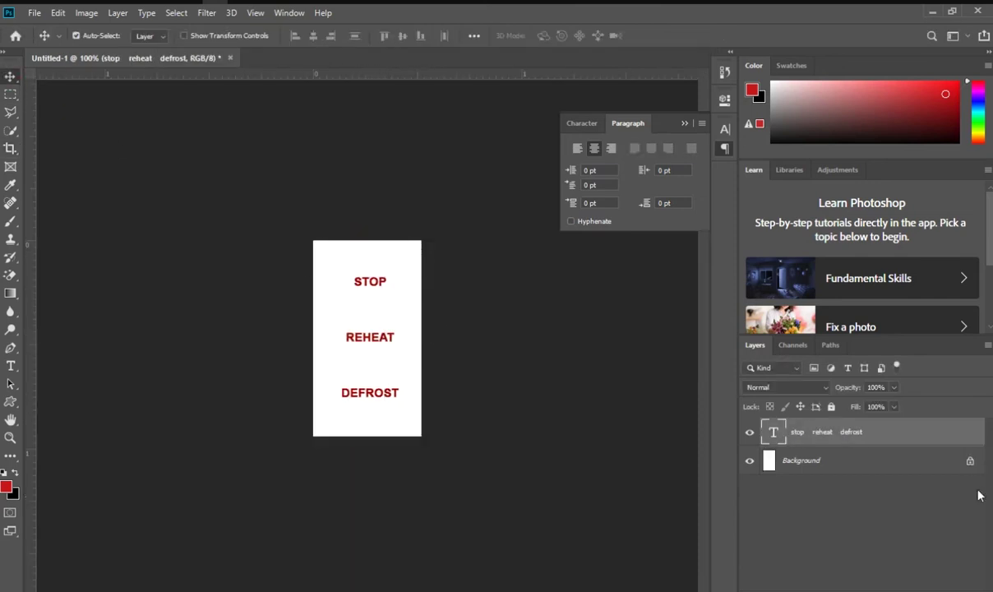
click(834, 466)
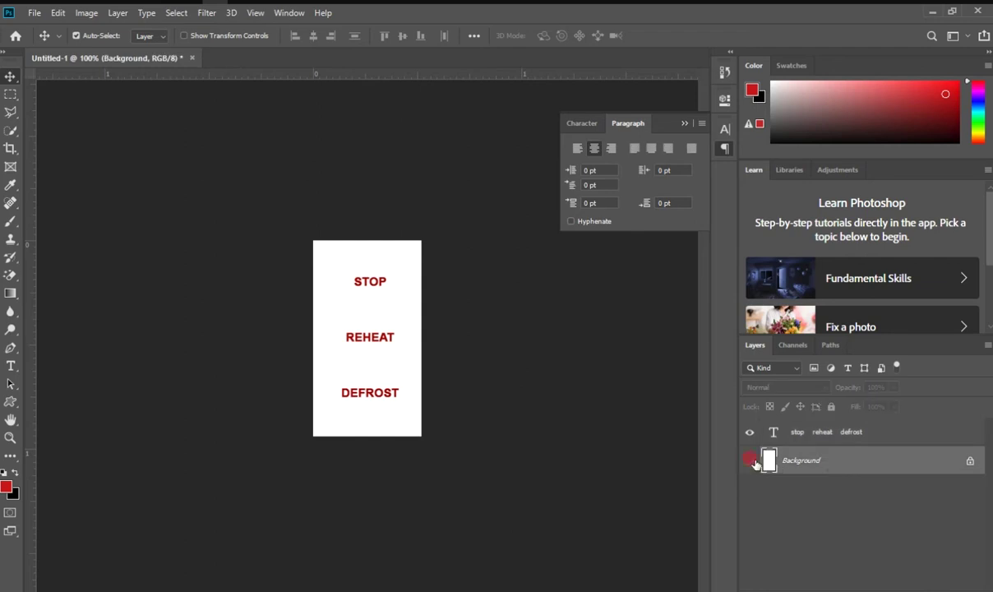
click(749, 460)
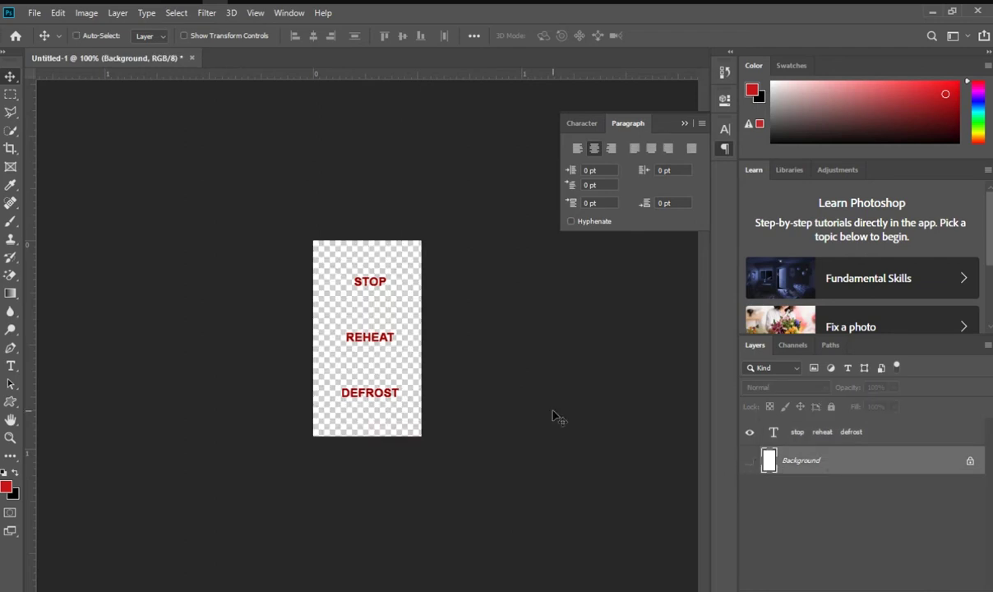
key(shift+ctrl+s)
Choose PNG format and browse to E:\maya\toaster\sourceimages.
click(288, 283)
click(164, 456)
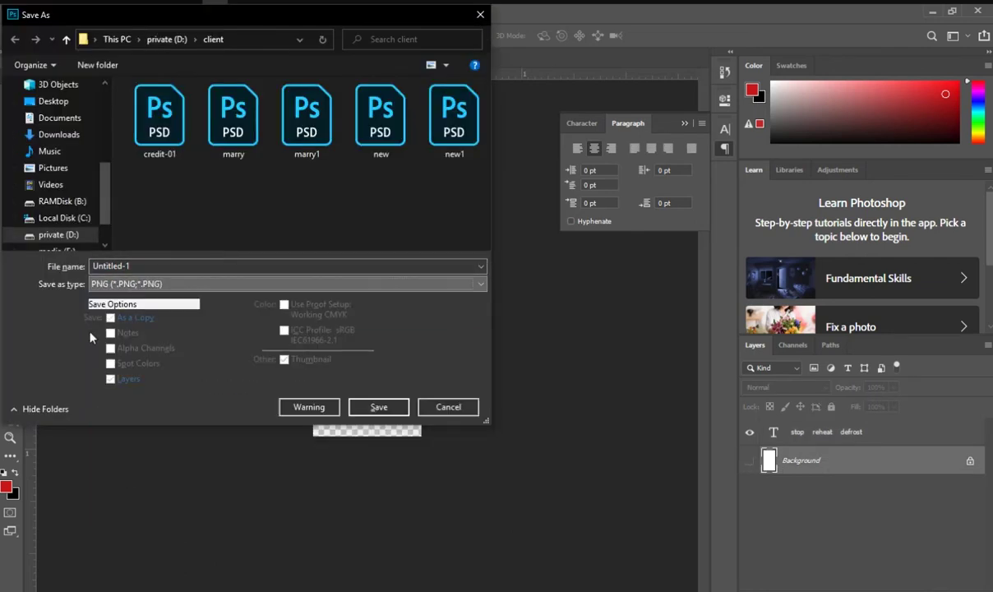
scroll(57, 164, down, 3)
click(56, 201)
double_click(306, 119)
scroll(254, 148, down, 2)
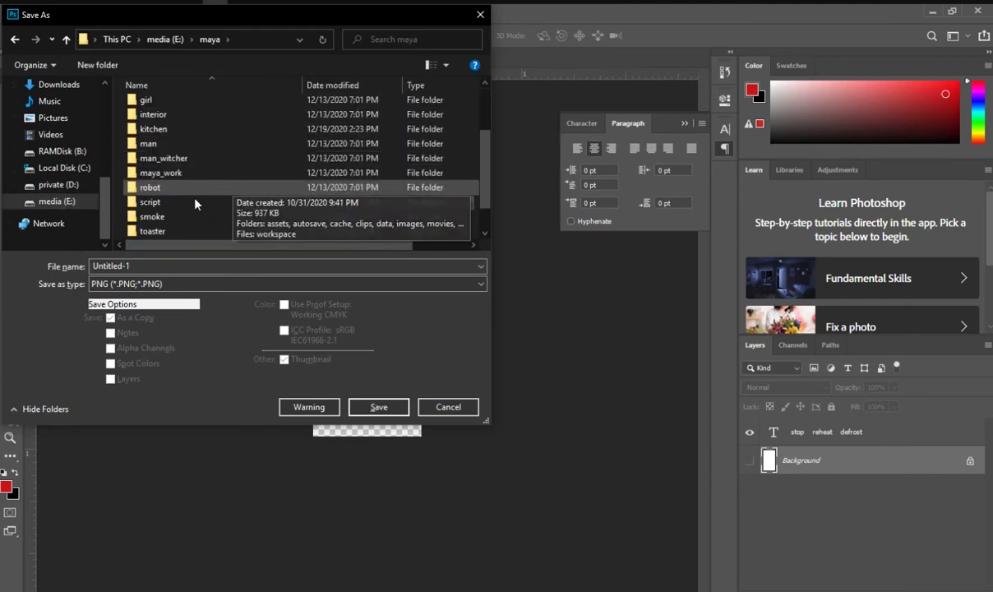
scroll(160, 158, down, 1)
double_click(156, 202)
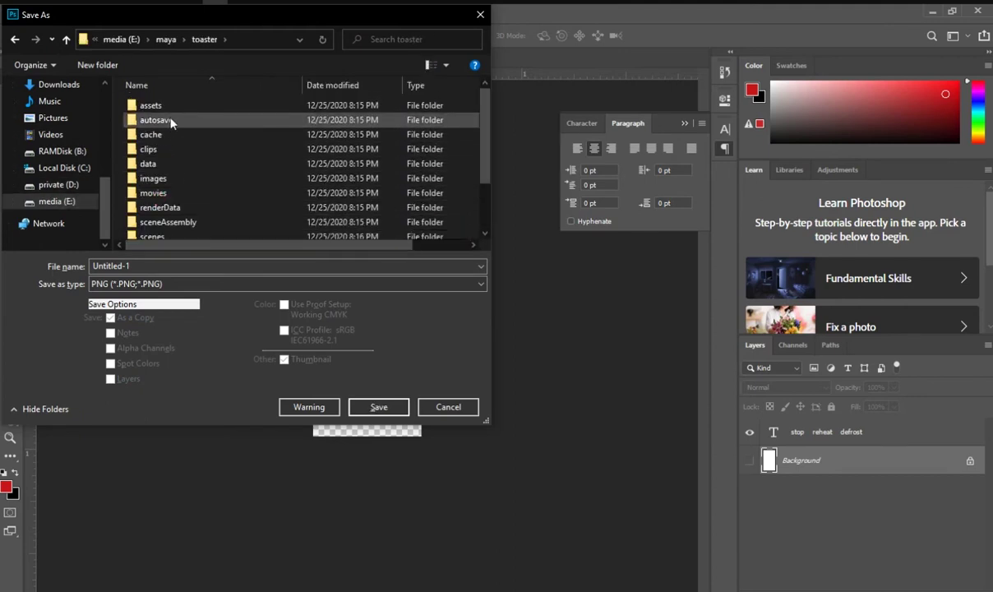
scroll(170, 164, down, 2)
double_click(185, 219)
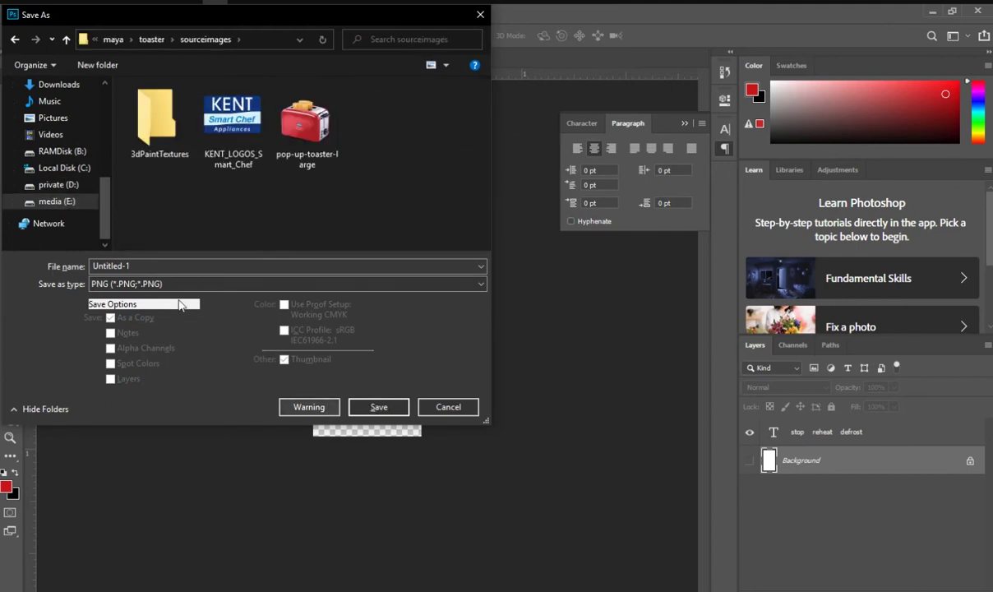
Save the label as lable.png, accept the PNG options, and return to Maya.
click(160, 264)
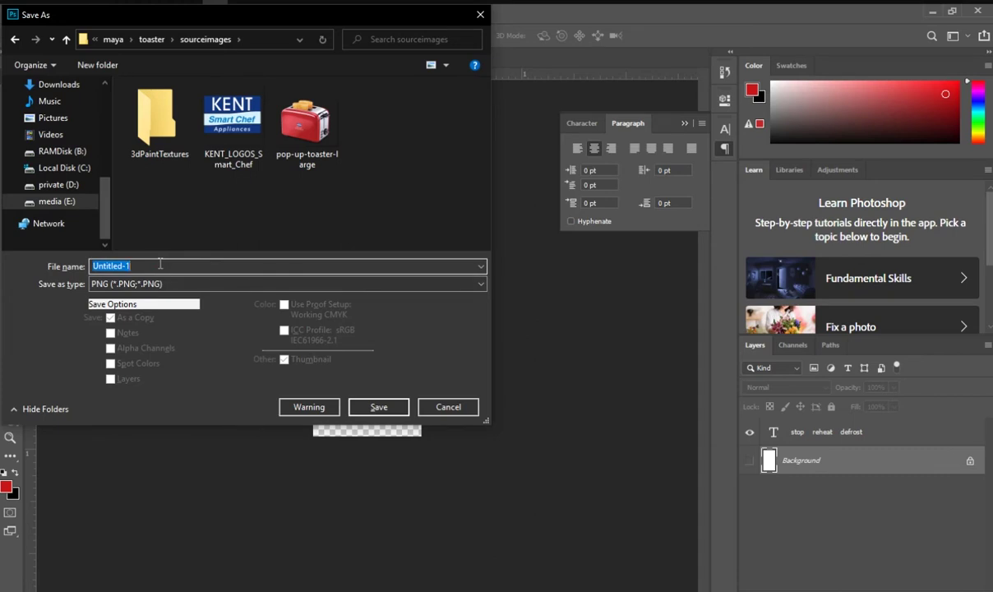
text(lable)
click(377, 406)
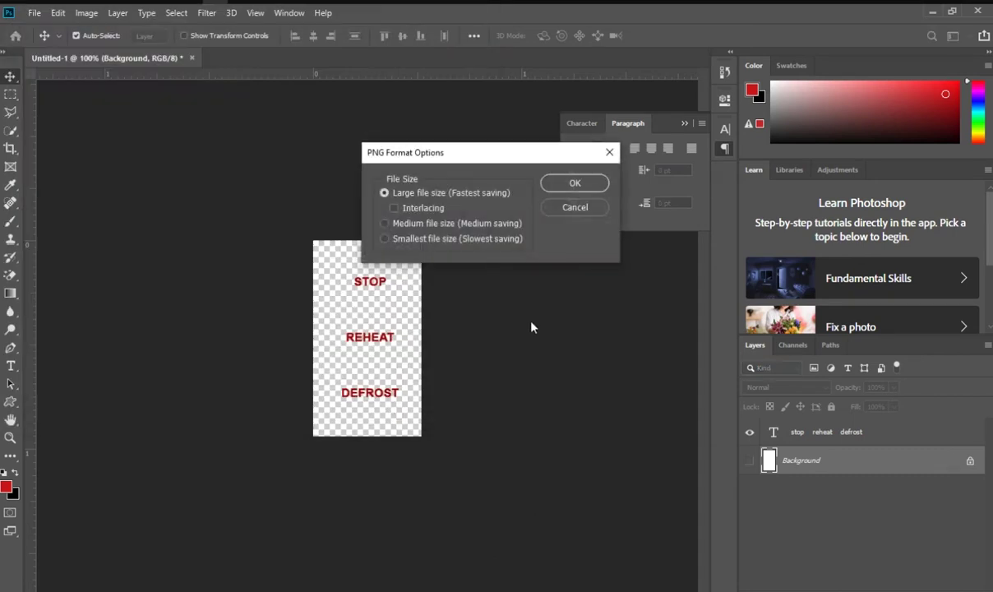
click(572, 181)
click(684, 124)
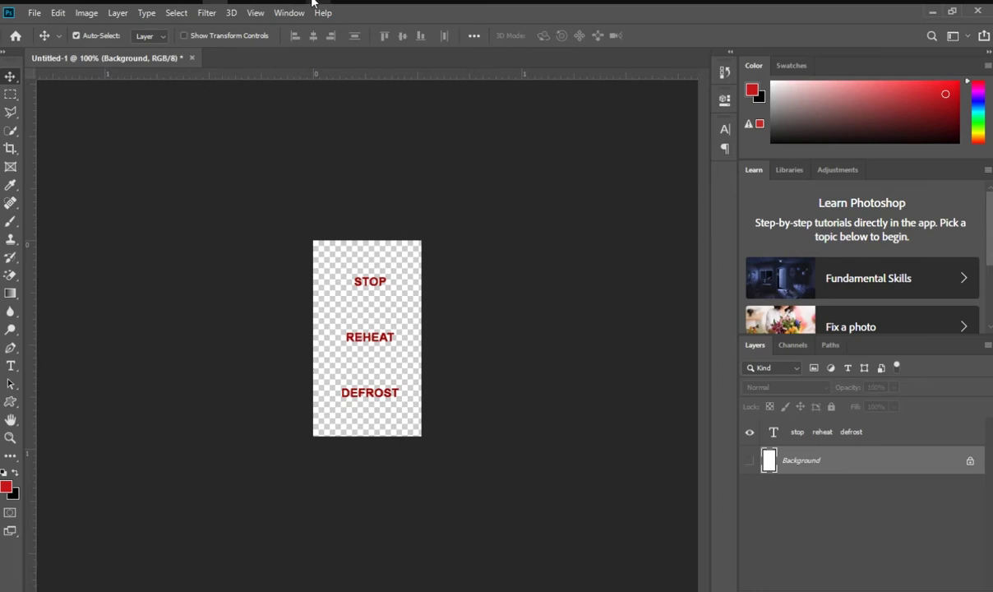
key(alt+Tab)
Connect a file texture loaded from lable.png to the label plane's lambert3 Color.
scroll(881, 261, down, 1)
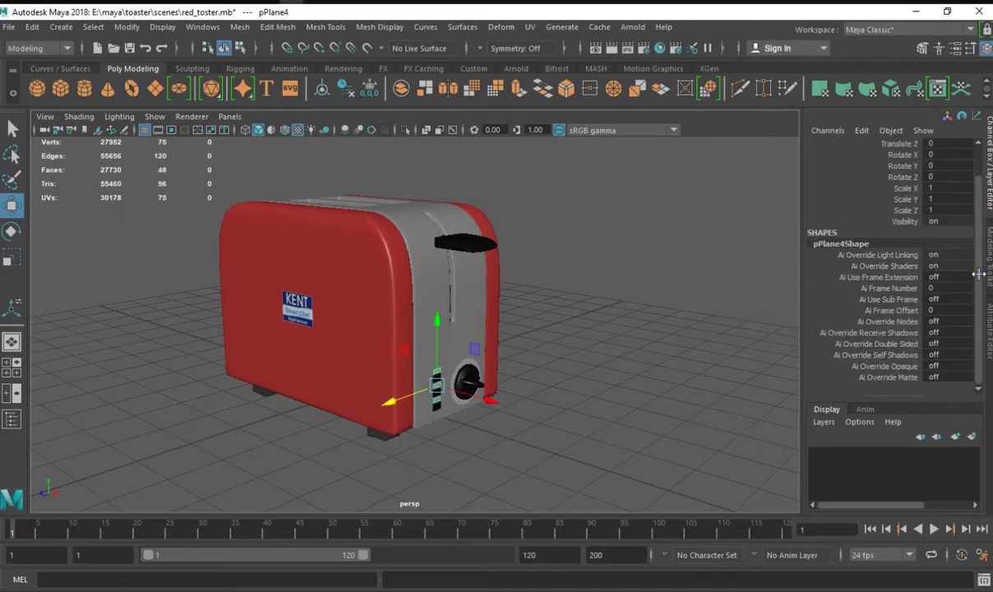
key(ctrl+a)
click(952, 297)
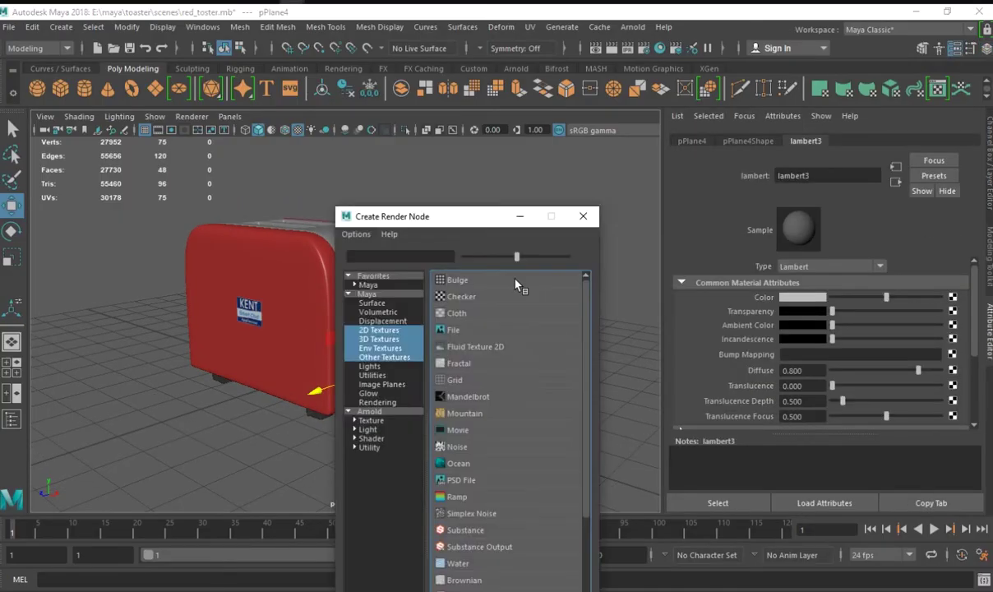
click(372, 250)
click(956, 329)
click(328, 226)
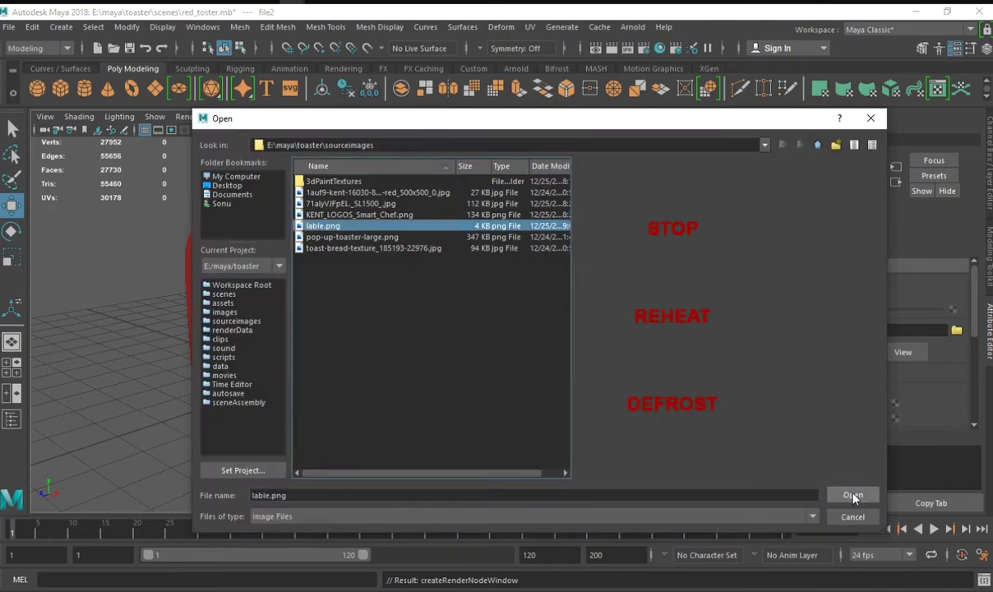
click(873, 120)
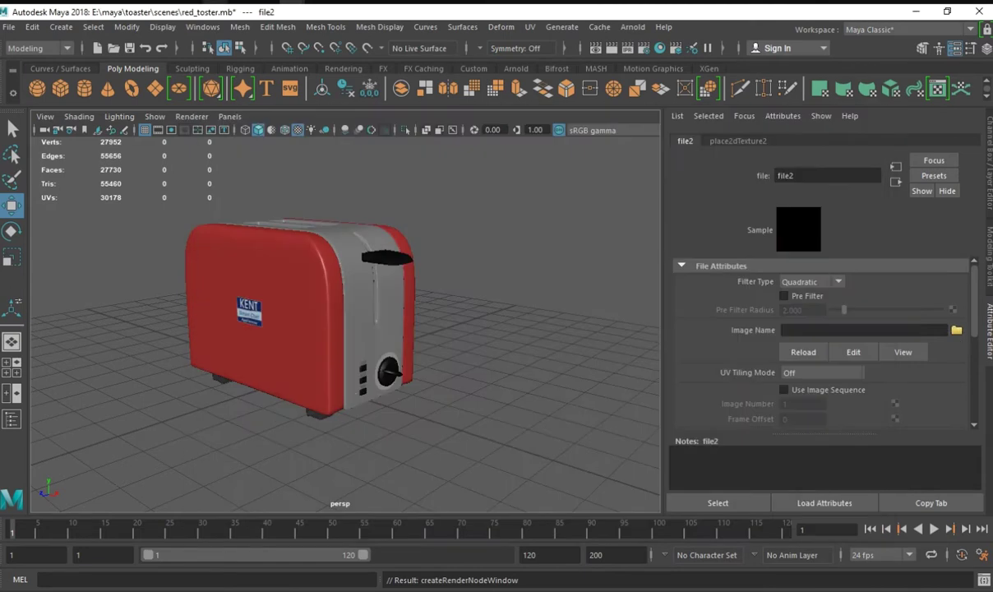
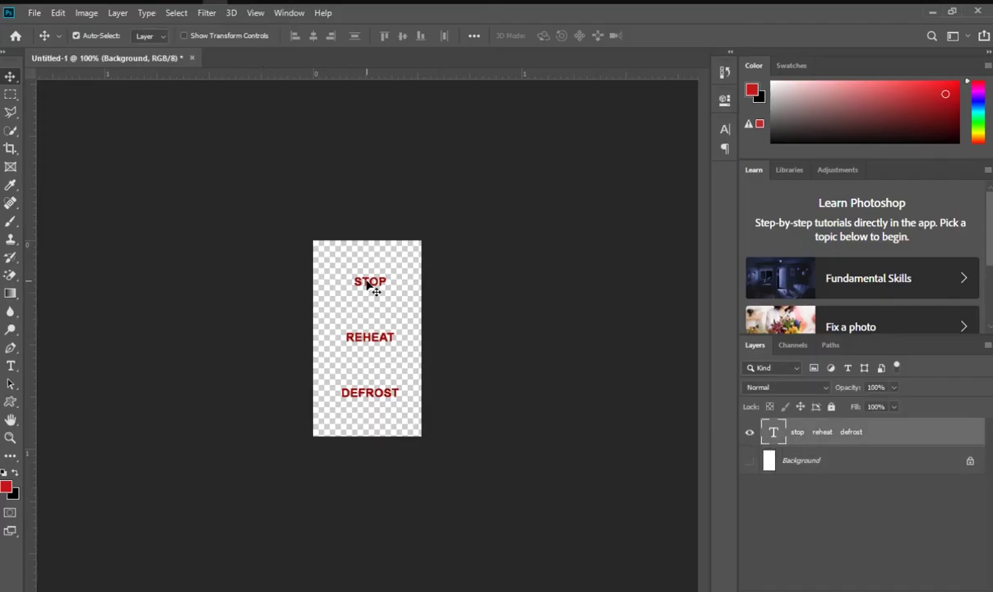
Change the STOP, REHEAT and DEFROST label text colour to dark grey 534a4a.
click(14, 497)
click(585, 291)
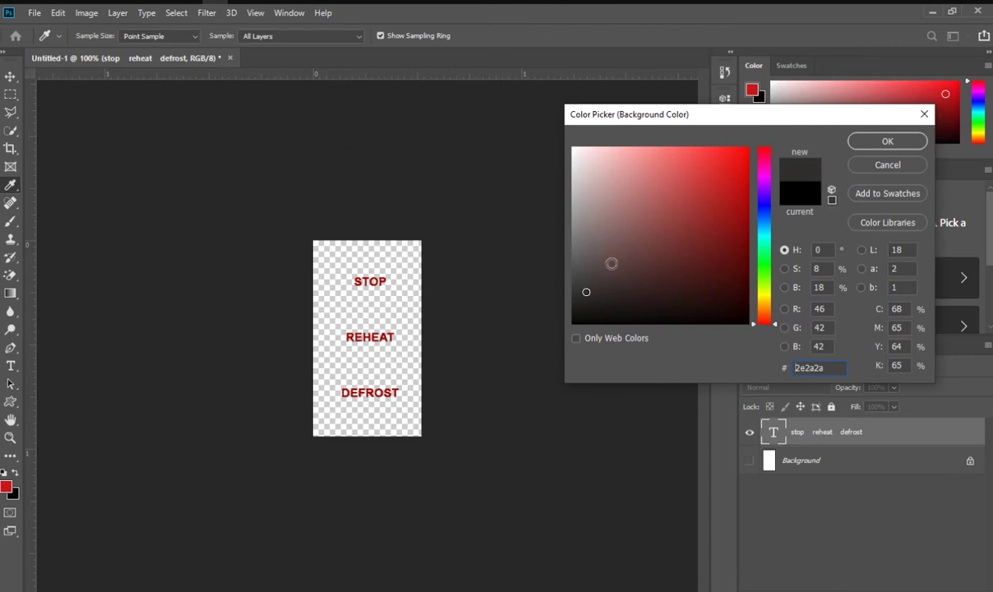
click(581, 277)
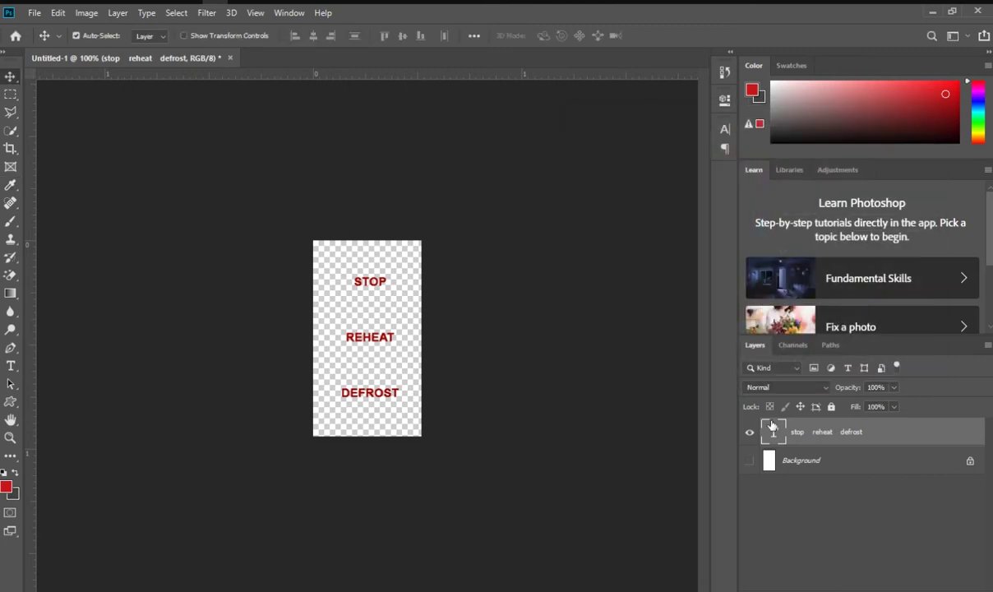
click(725, 132)
click(689, 208)
click(591, 267)
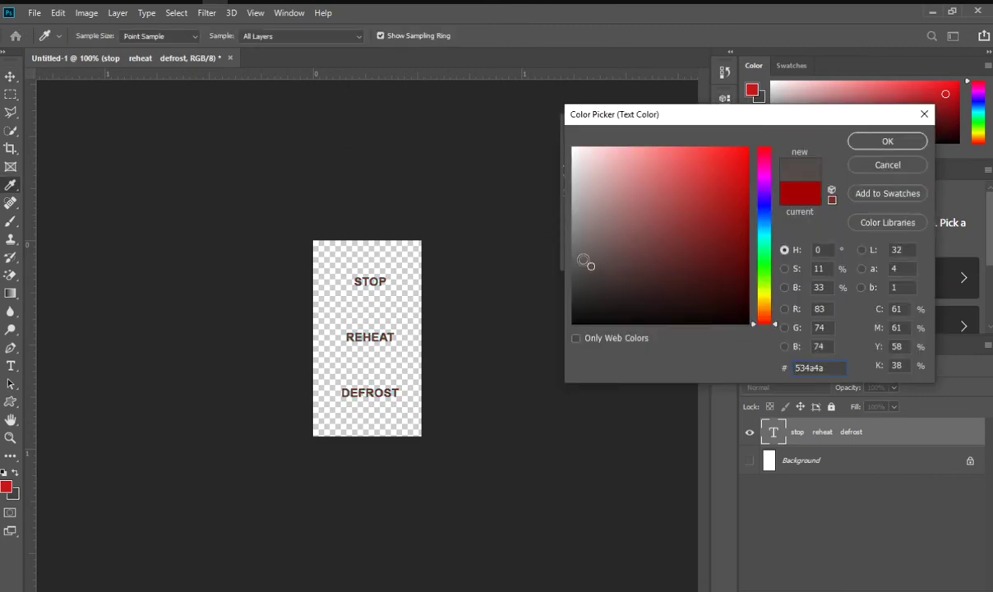
click(887, 141)
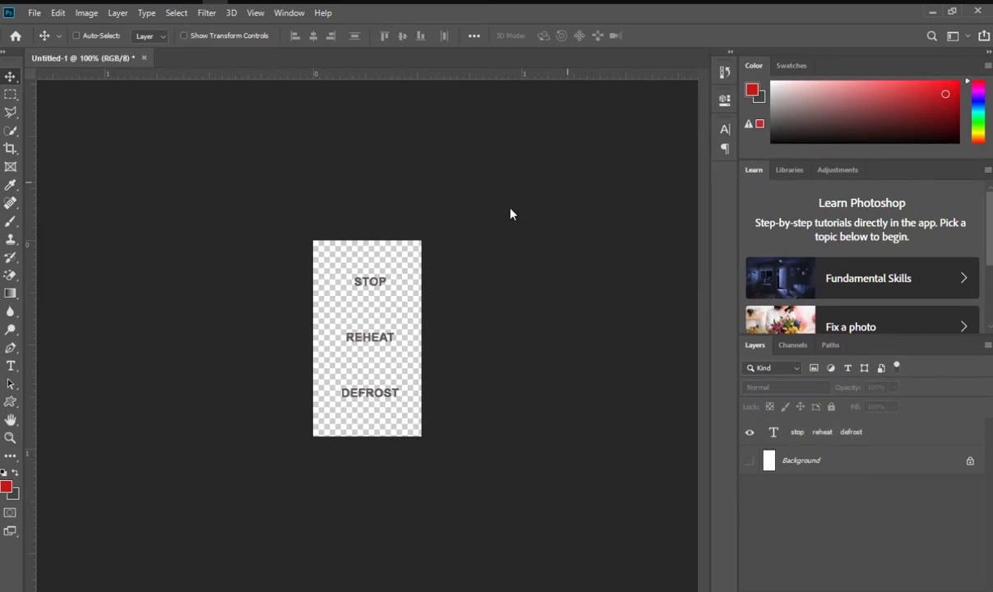
Save the label image as a new PNG file with default PNG options.
key(ctrl+shift+s)
click(288, 284)
click(310, 411)
click(377, 405)
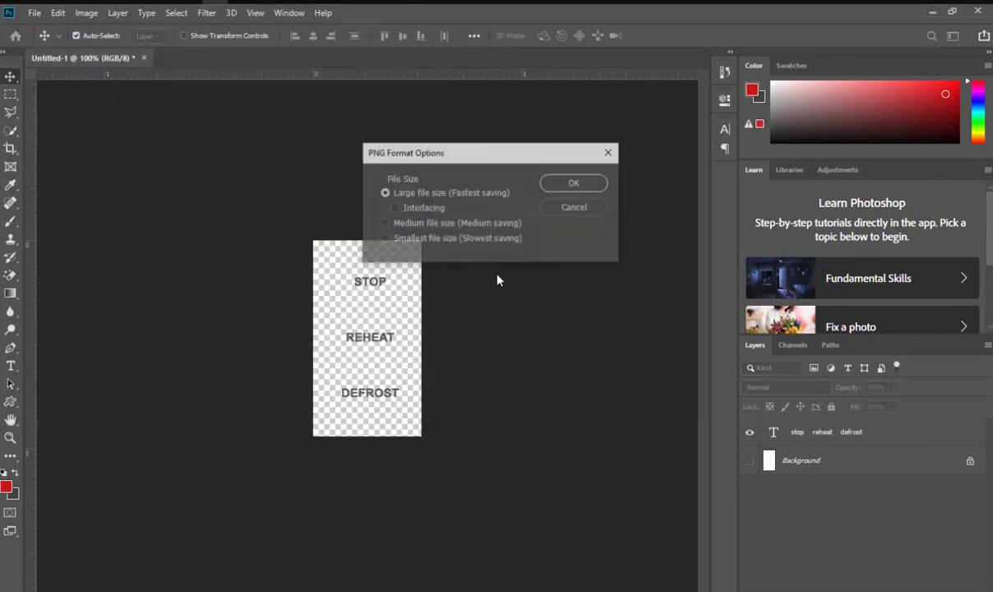
key(Return)
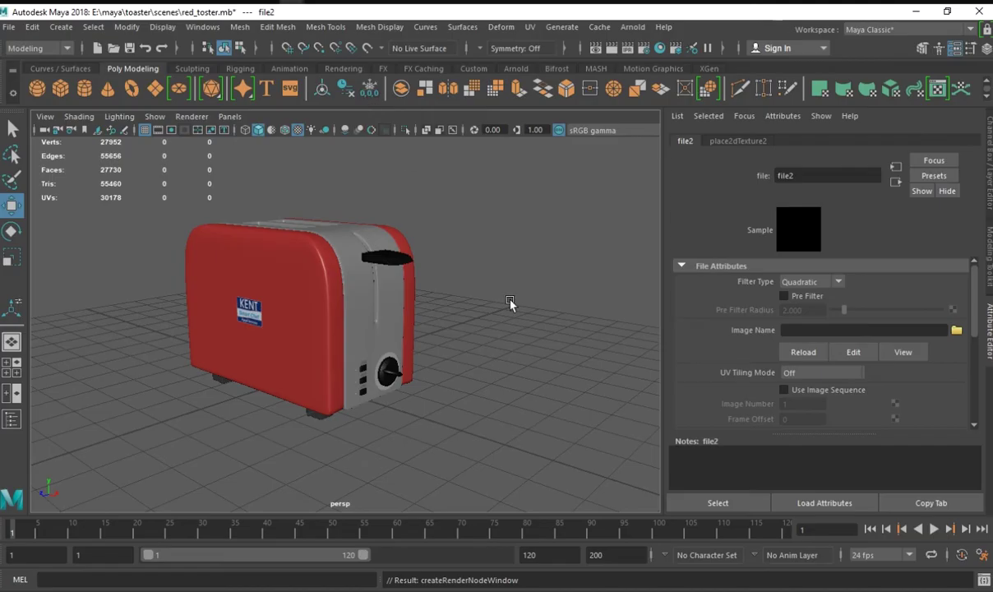
Load lable.png from sourceimages into the file texture's Image Name.
click(955, 330)
click(322, 225)
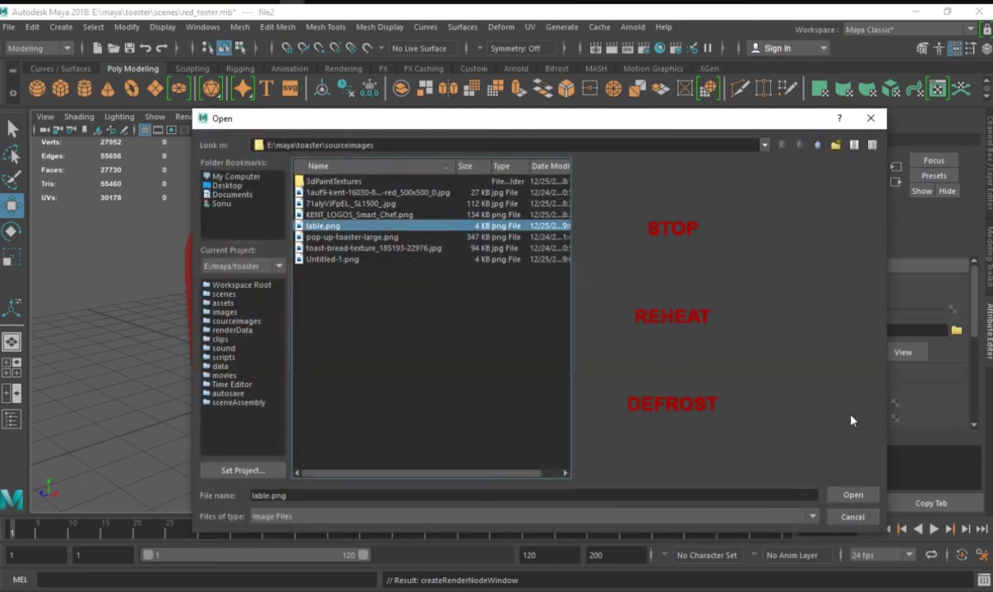
click(852, 496)
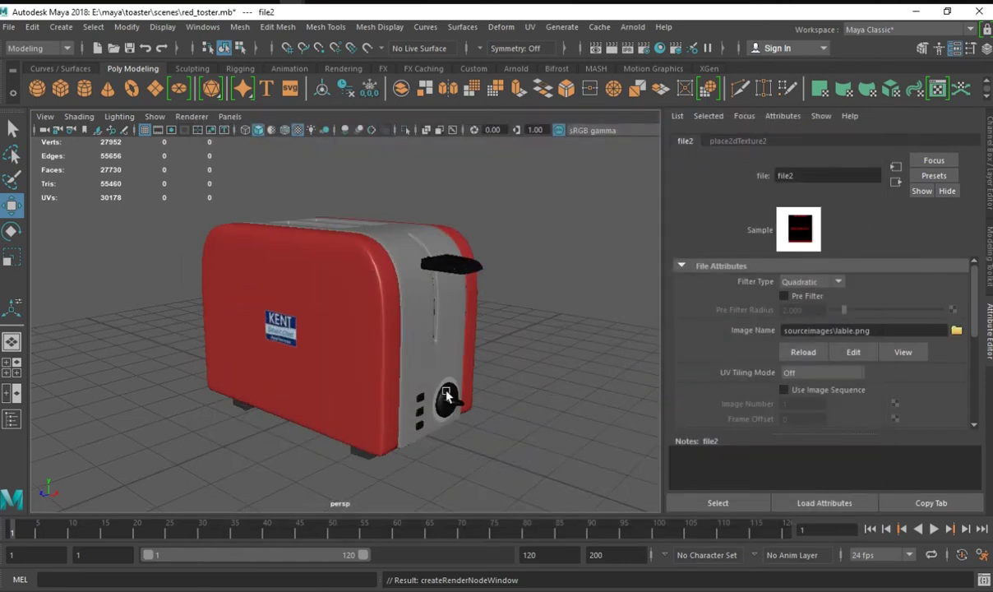
Select the three button label planes on the toaster front.
alt+drag(458, 397, 443, 392)
scroll(455, 400, up, 5)
scroll(376, 343, down, 5)
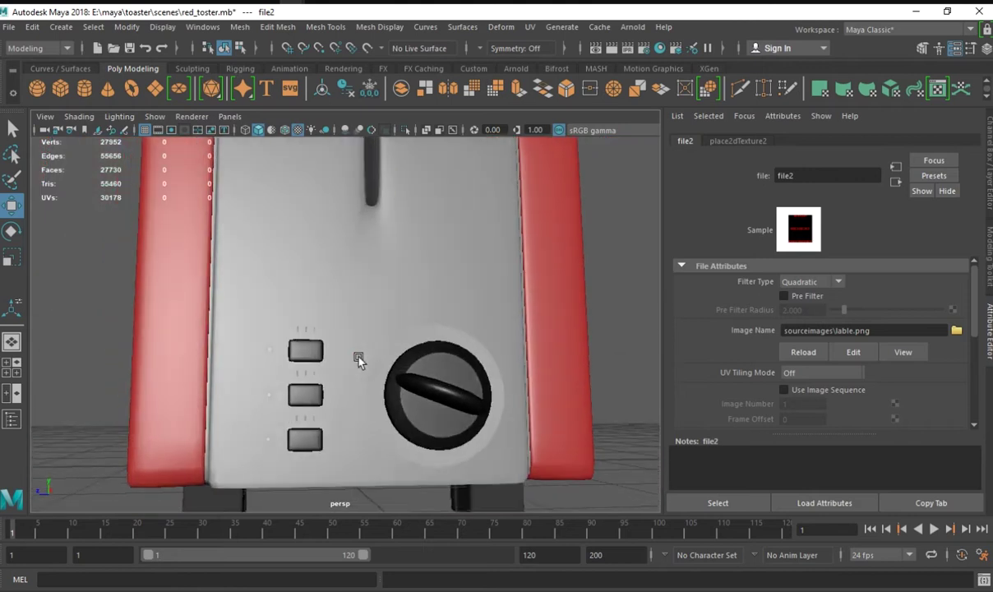
scroll(357, 359, down, 1)
alt+drag(381, 337, 382, 366)
drag(352, 329, 370, 377)
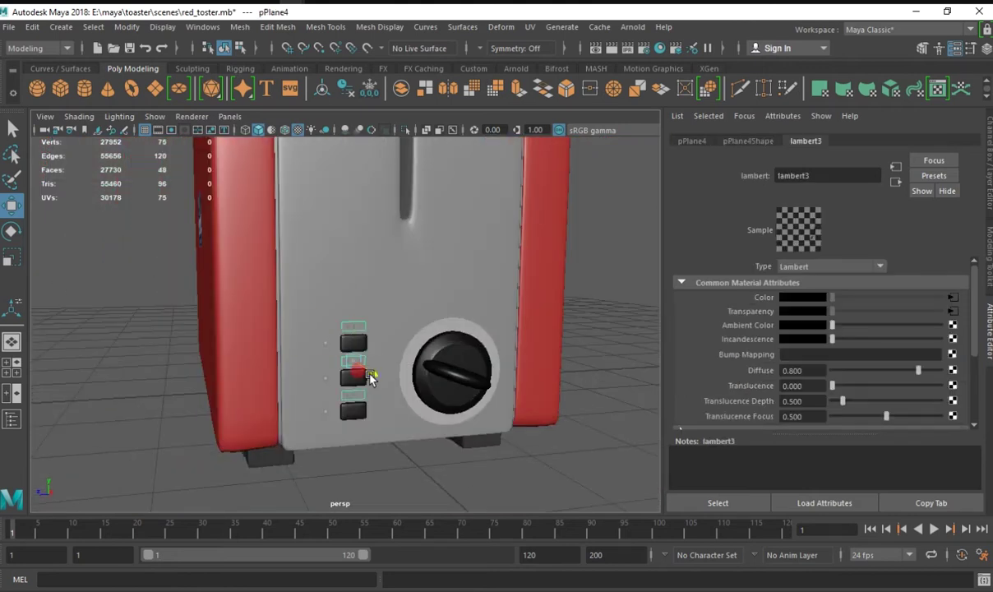
click(615, 372)
key(ctrl+z)
Switch to the UV Editing workspace and set selection to UV Shell.
click(871, 30)
click(871, 144)
right_click(558, 270)
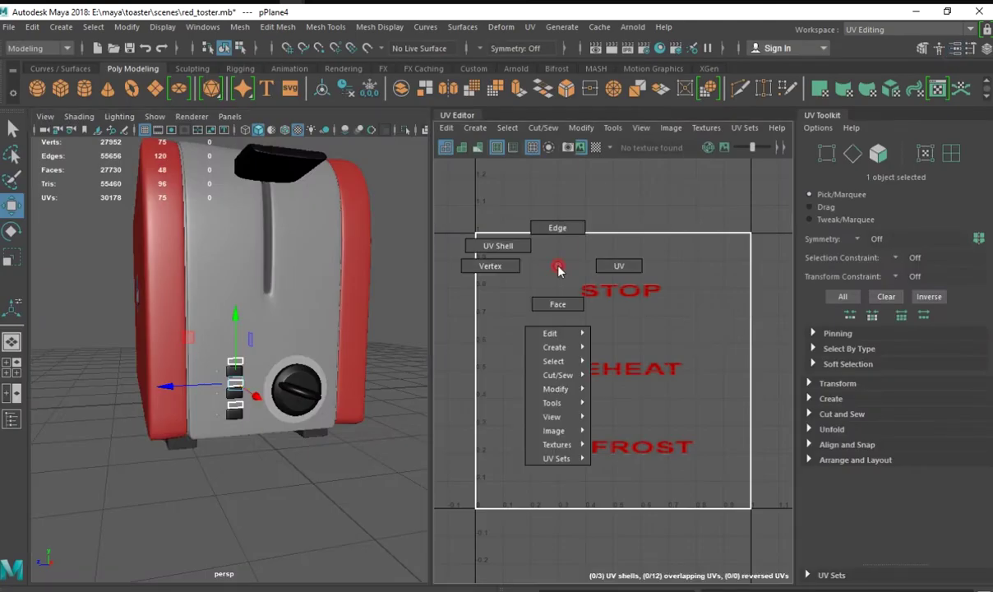
right_drag(558, 270, 498, 246)
Shrink the top label's UV shell and move it onto the word STOP.
click(606, 323)
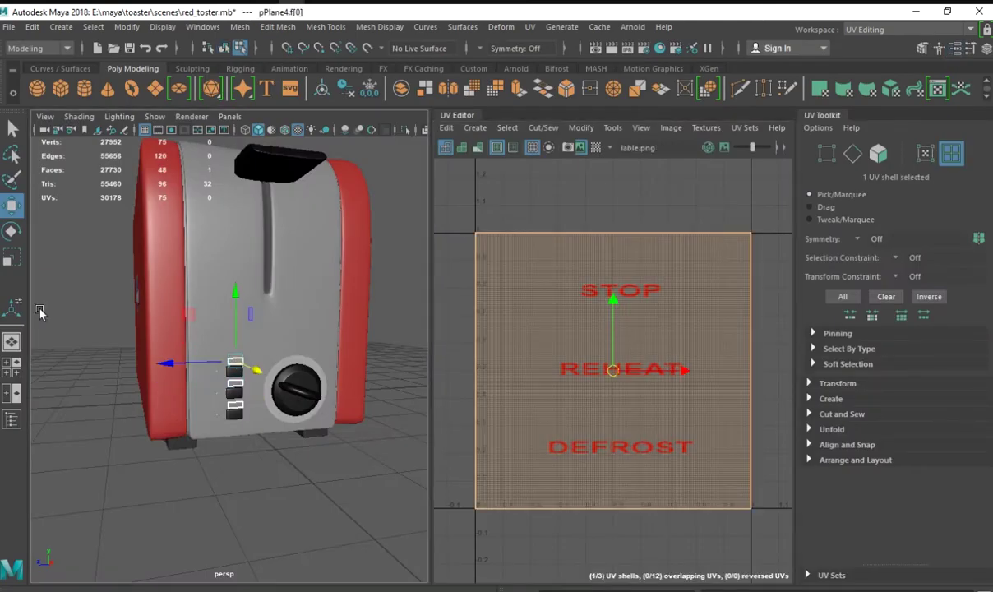
click(12, 258)
drag(613, 370, 565, 379)
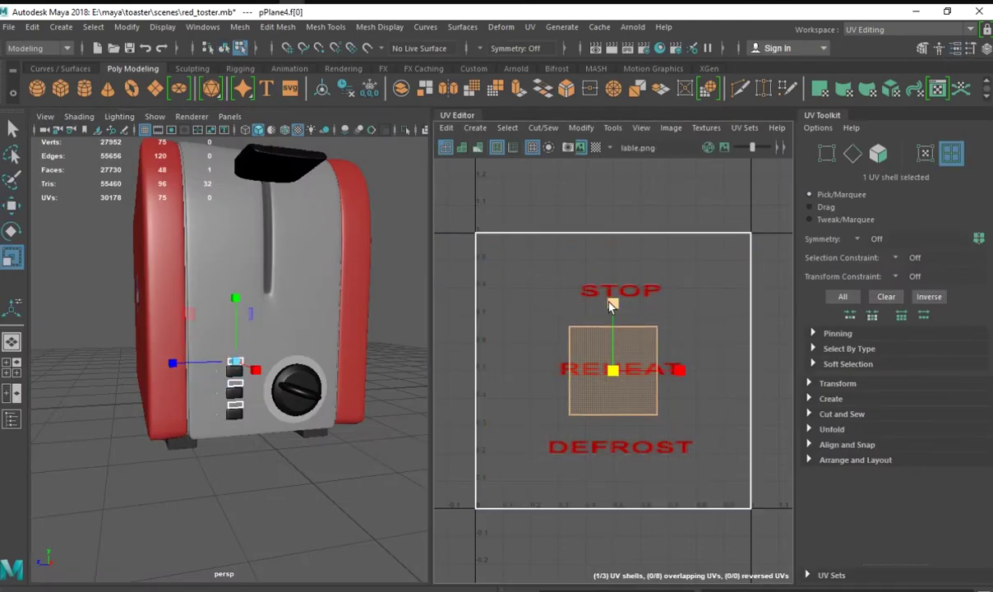
drag(611, 306, 611, 337)
drag(681, 370, 685, 370)
key(w)
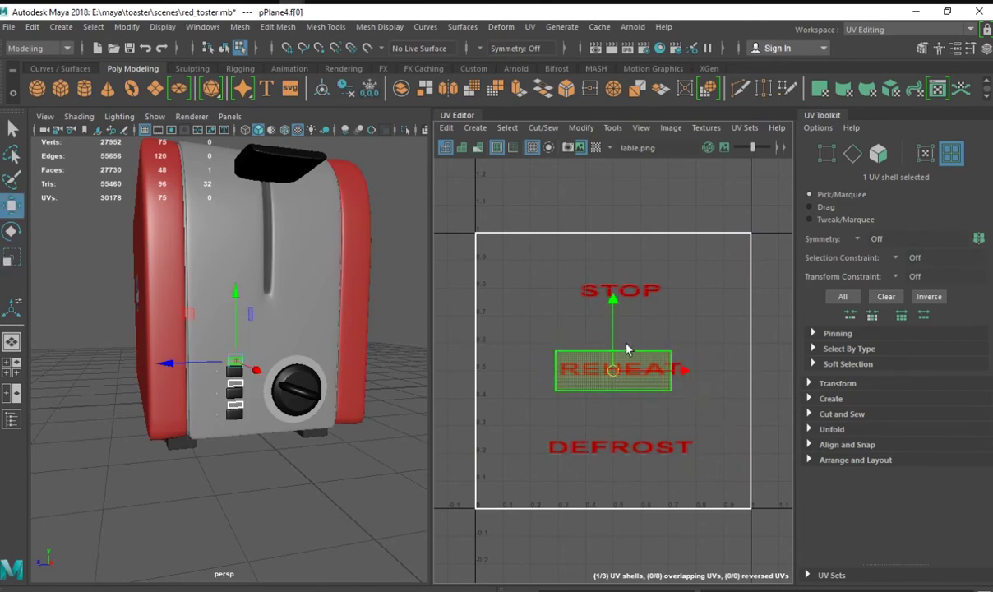
drag(626, 350, 628, 255)
key(f)
mouse_move(343, 332)
alt+mouse_down()
mouse_move(379, 386)
mouse_move(362, 384)
alt+mouse_up()
drag(627, 294, 633, 294)
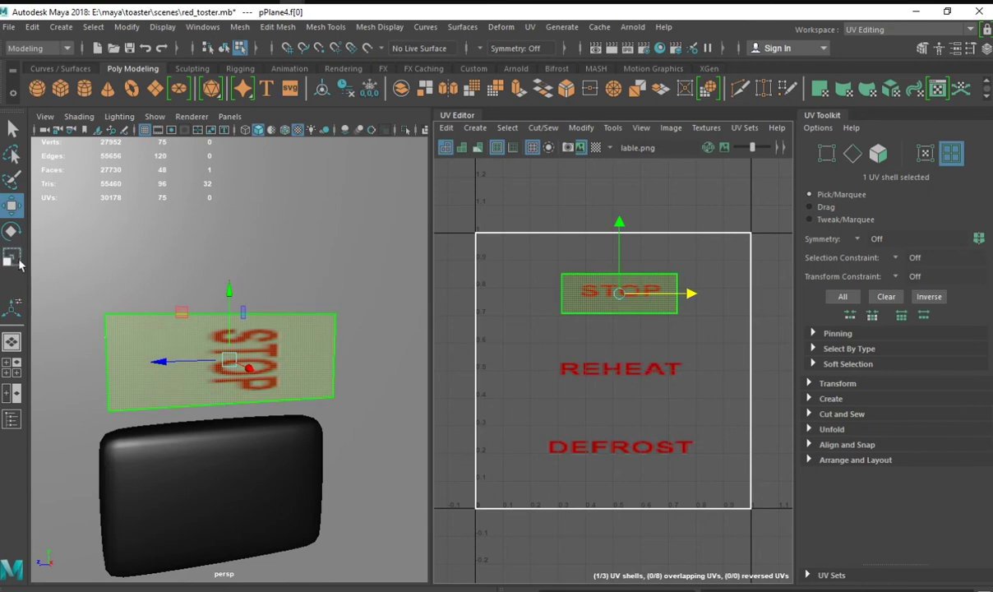
Rotate and rescale the STOP shell so it fits tightly around the word.
key(e)
mouse_move(551, 281)
mouse_down()
mouse_move(564, 322)
mouse_move(625, 265)
mouse_up()
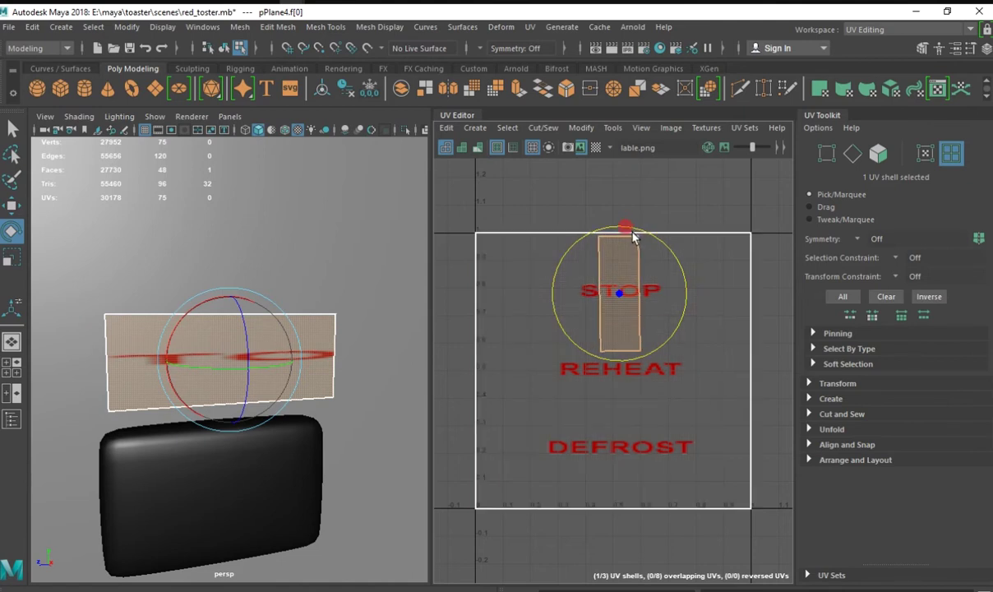
key(r)
mouse_move(620, 227)
mouse_down()
mouse_move(630, 282)
mouse_move(790, 314)
mouse_up()
drag(619, 228, 619, 249)
key(w)
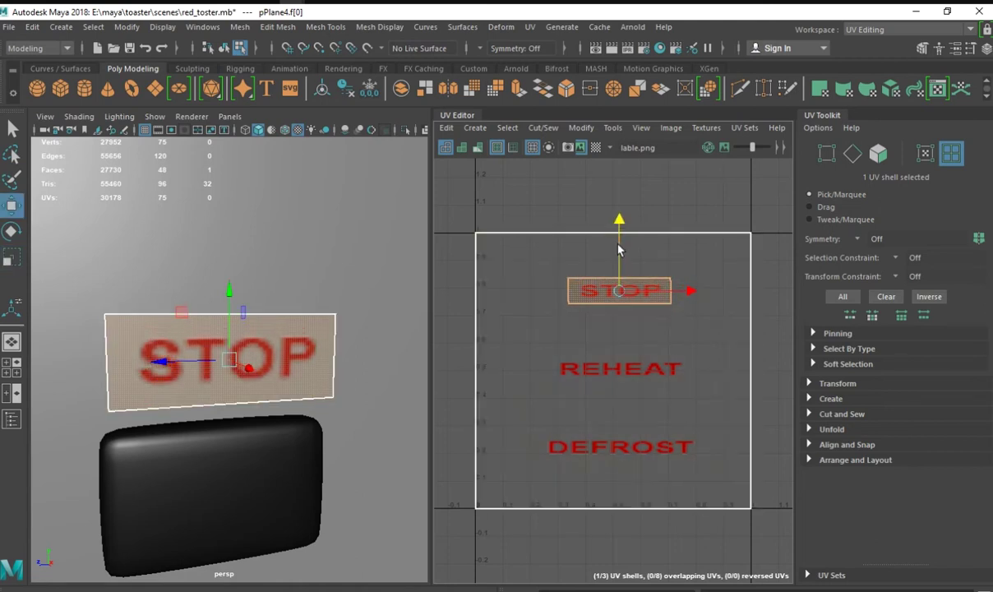
click(627, 379)
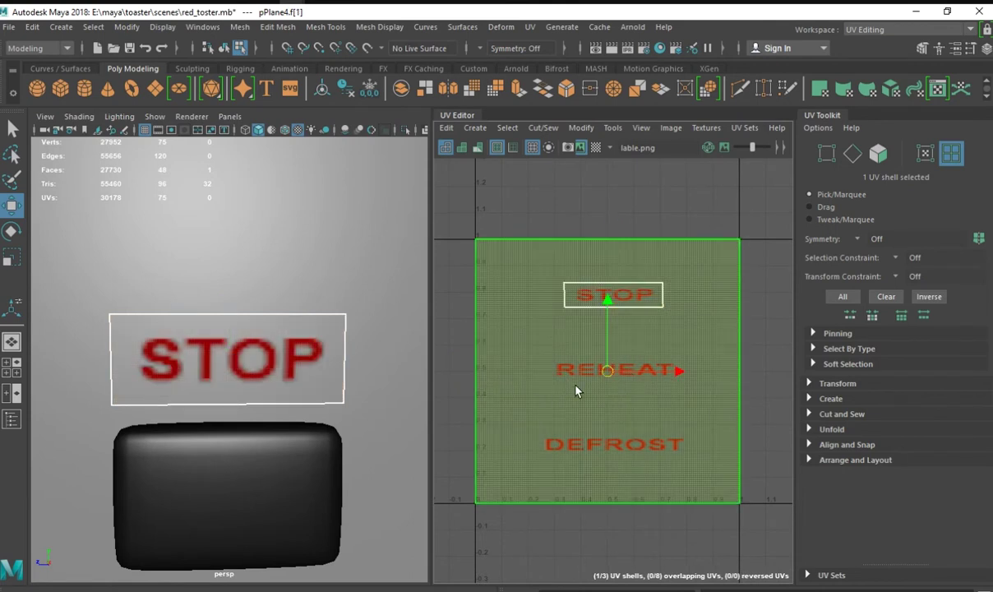
Shrink, straighten and stretch the second UV shell across the word REHEAT.
key(r)
drag(607, 371, 393, 379)
key(f)
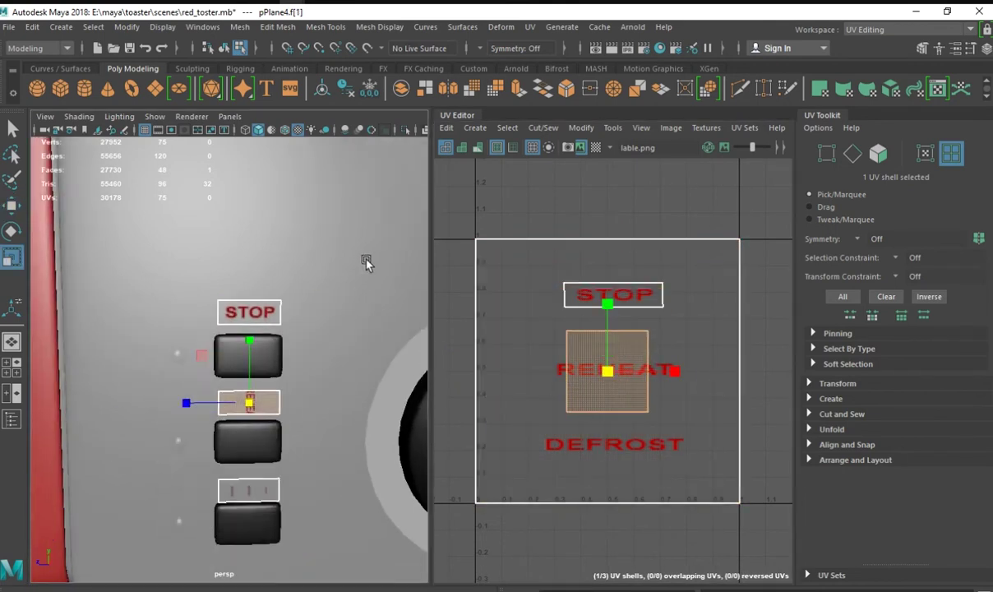
key(e)
drag(552, 336, 628, 349)
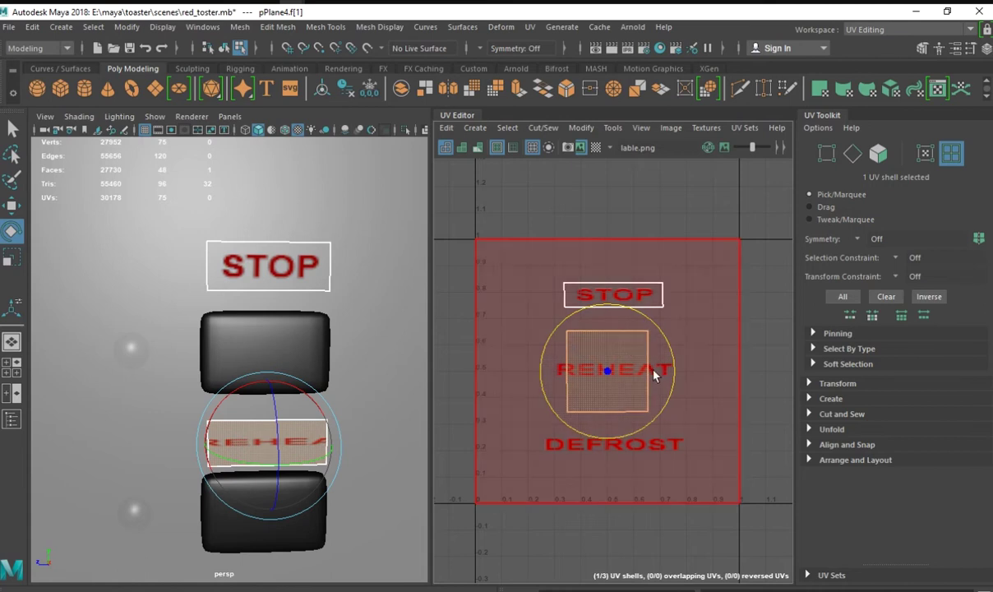
click(12, 260)
drag(601, 299, 611, 350)
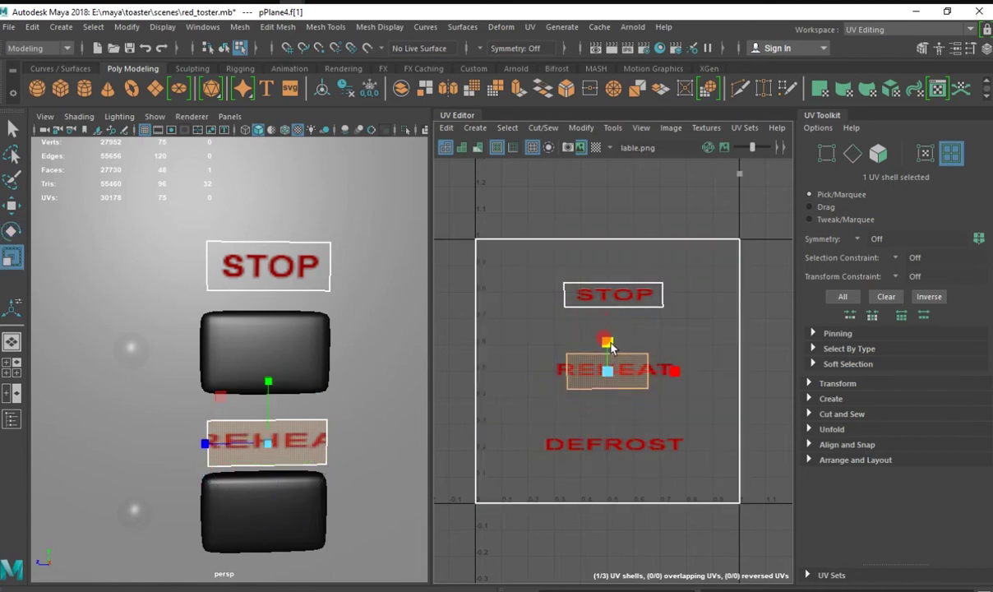
drag(675, 372, 715, 382)
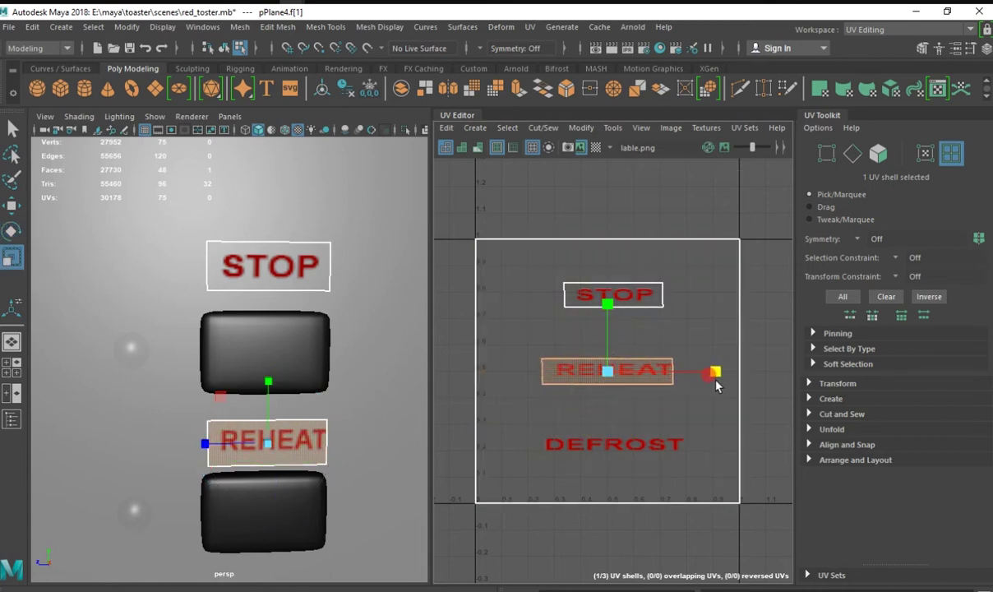
Nudge the REHEAT shell right and narrow it to fit the word.
key(w)
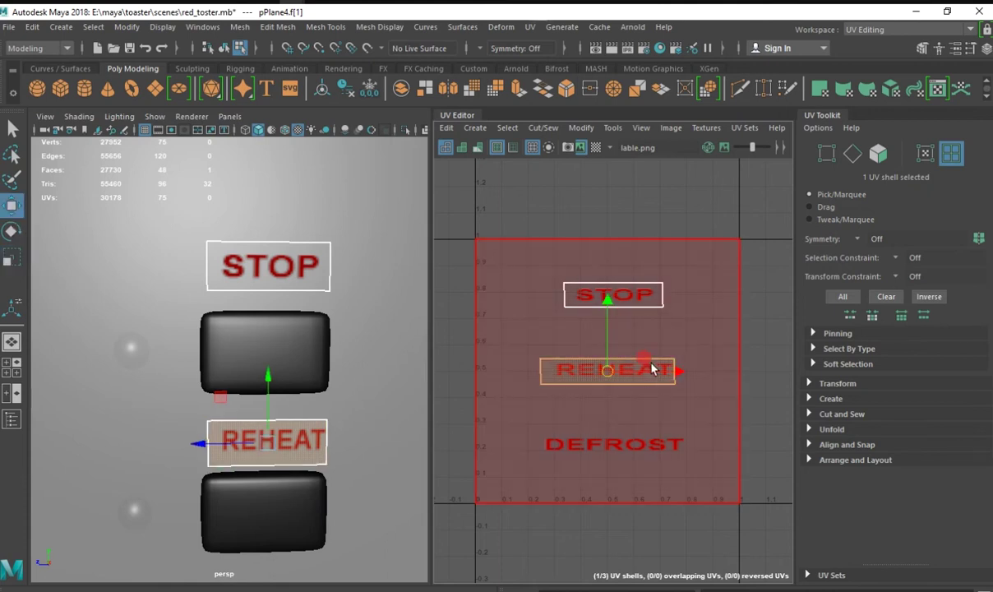
click(662, 372)
click(666, 371)
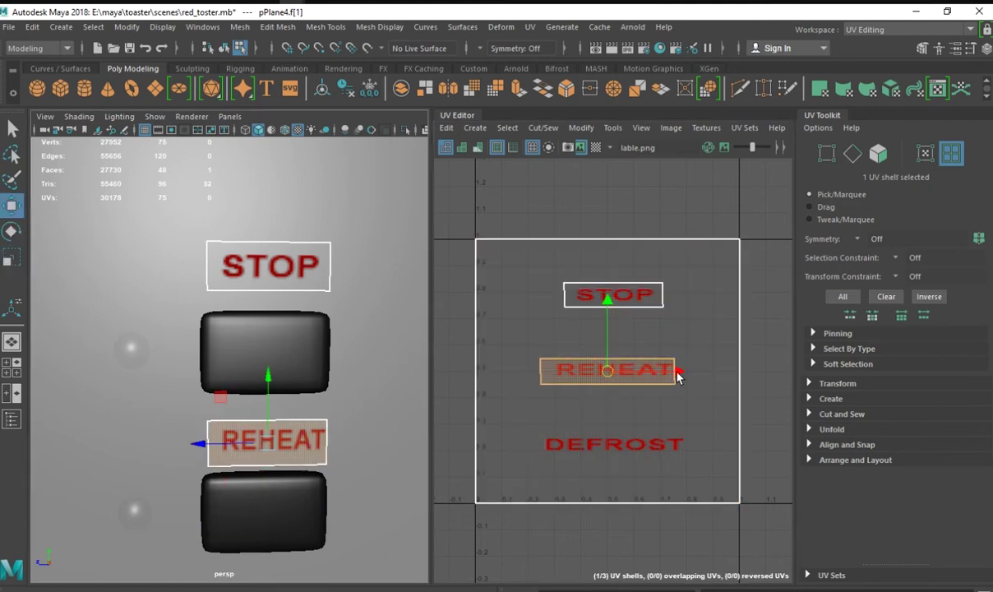
drag(676, 374, 683, 372)
key(r)
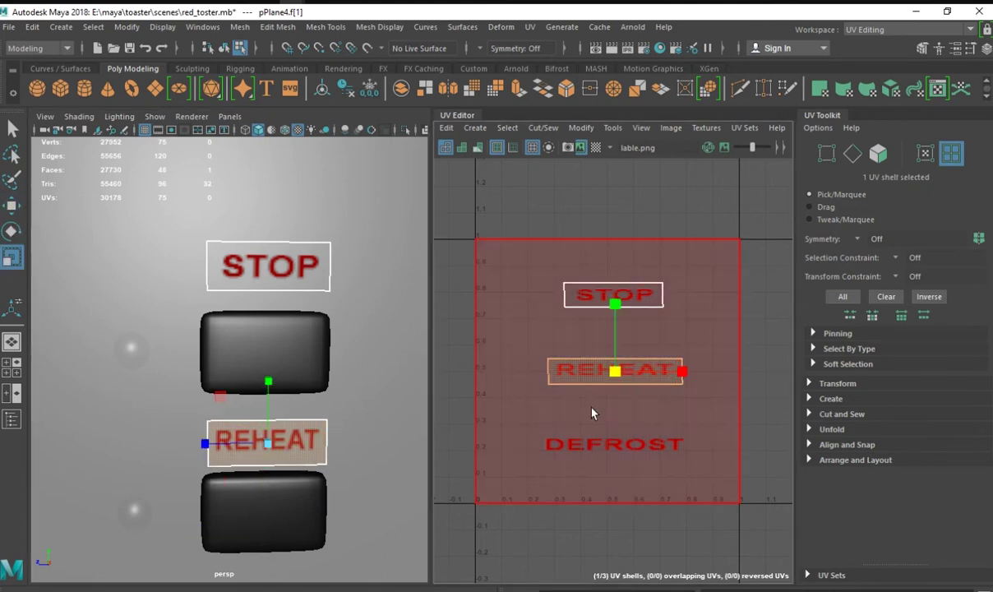
drag(679, 377, 676, 380)
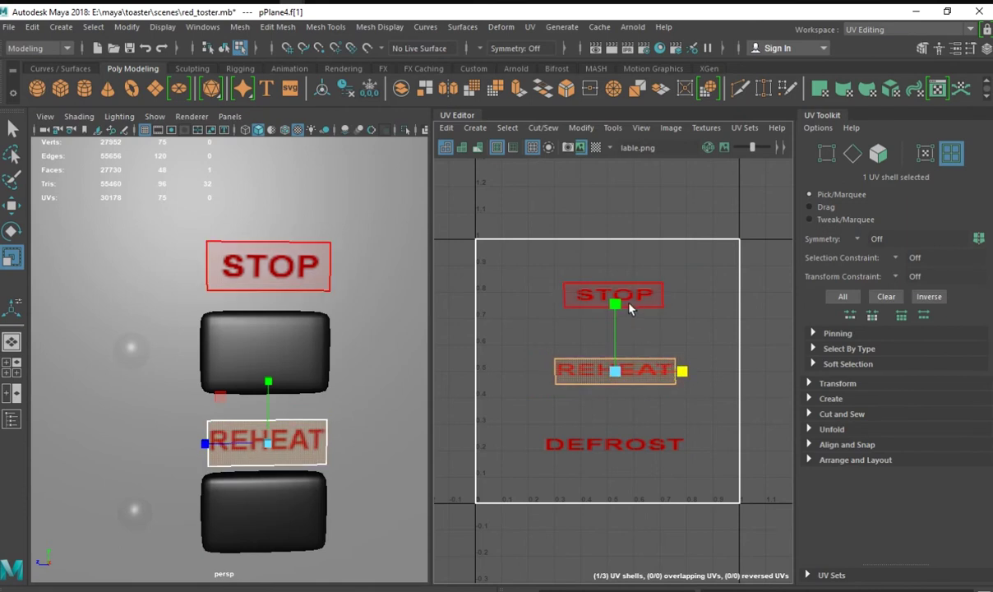
Widen the STOP shell slightly and nudge it to the right.
click(653, 297)
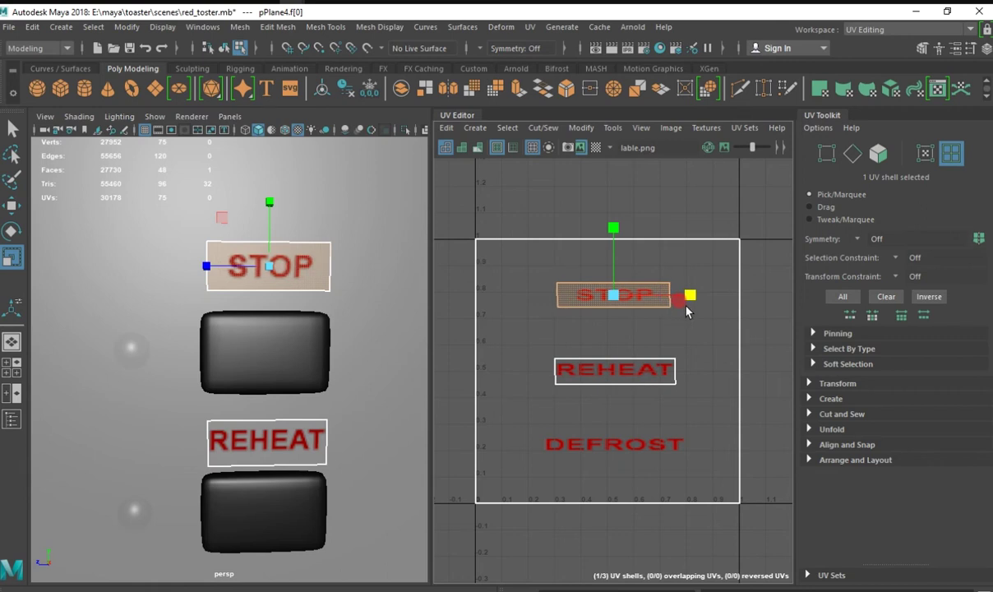
drag(680, 309, 685, 315)
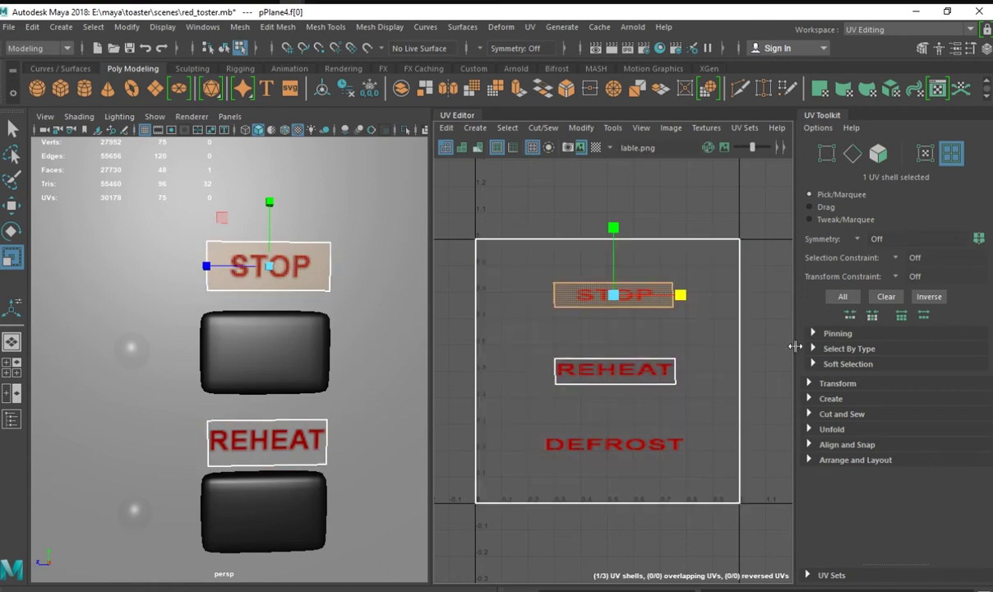
key(w)
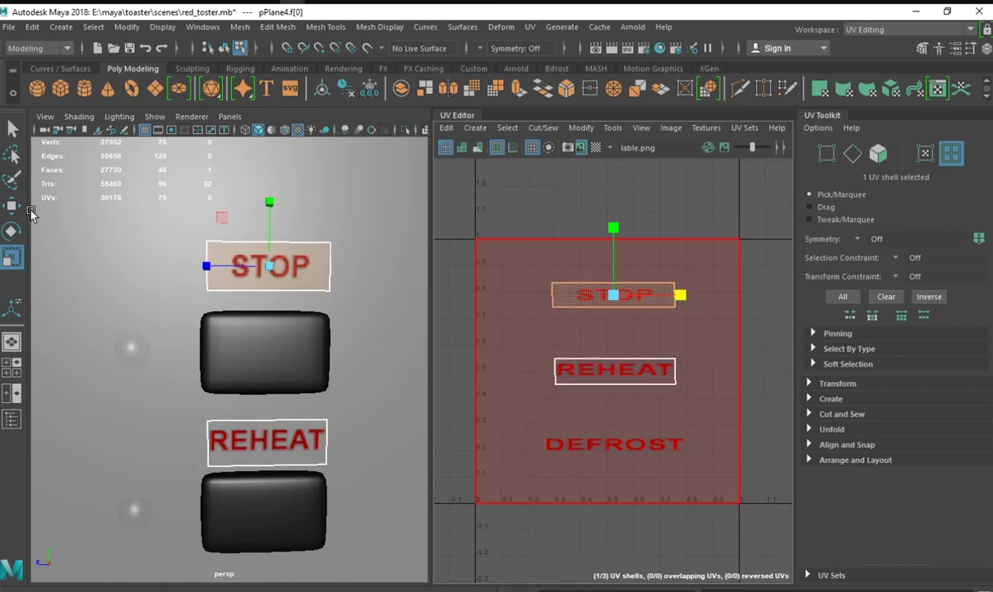
drag(667, 299, 668, 299)
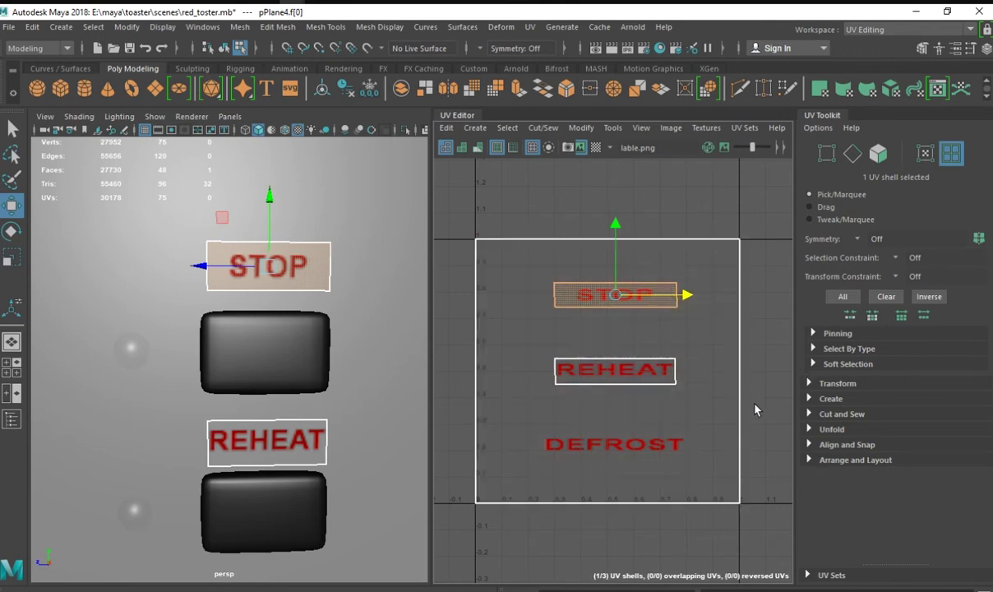
Squash the REHEAT UV shell vertically and narrow it around its centre.
click(633, 450)
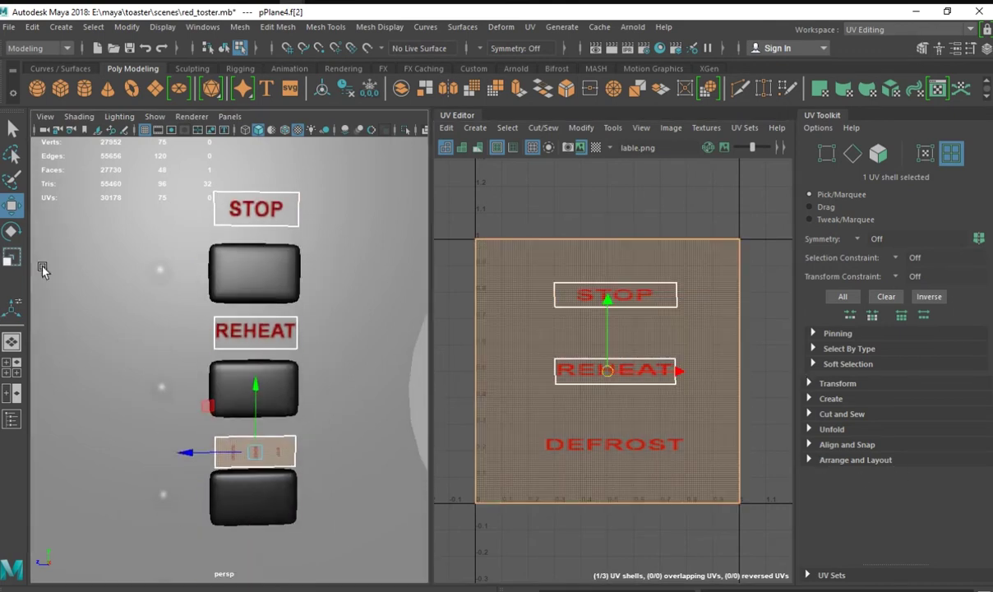
click(7, 259)
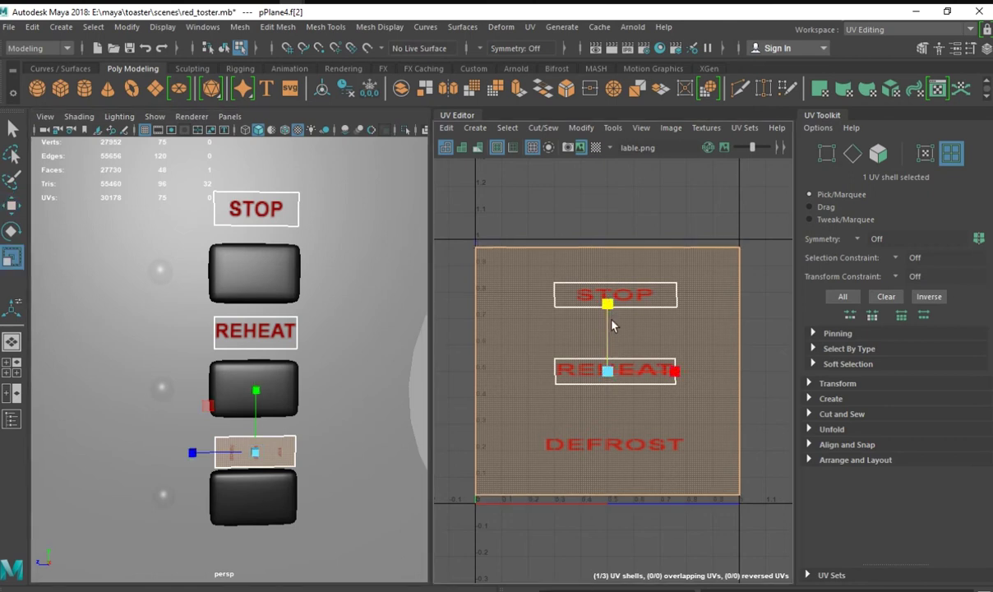
drag(607, 300, 608, 362)
drag(675, 371, 649, 371)
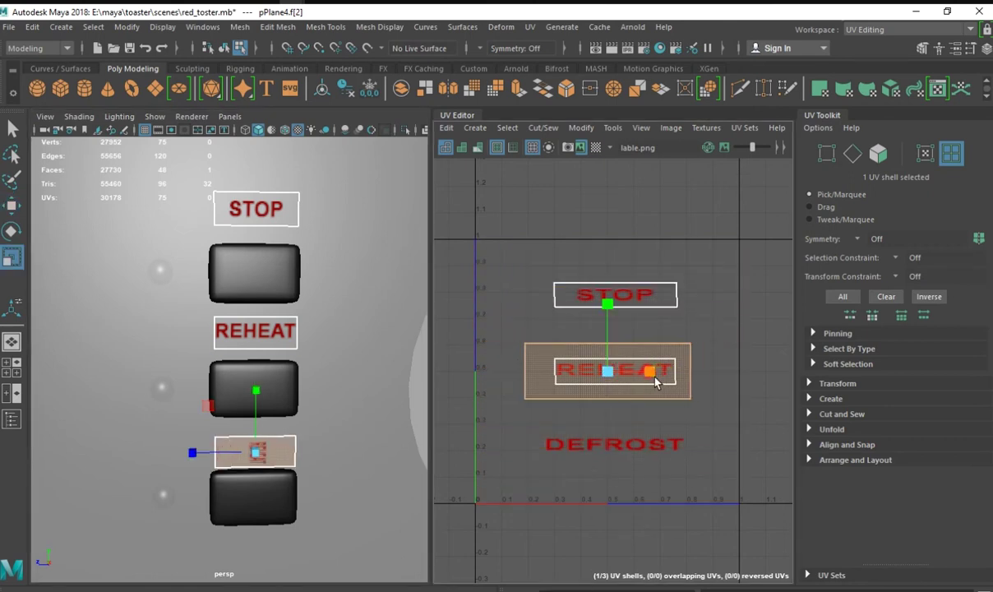
key(w)
Rotate, widen and position the DEFROST UV shell over the word DEFROST.
click(575, 444)
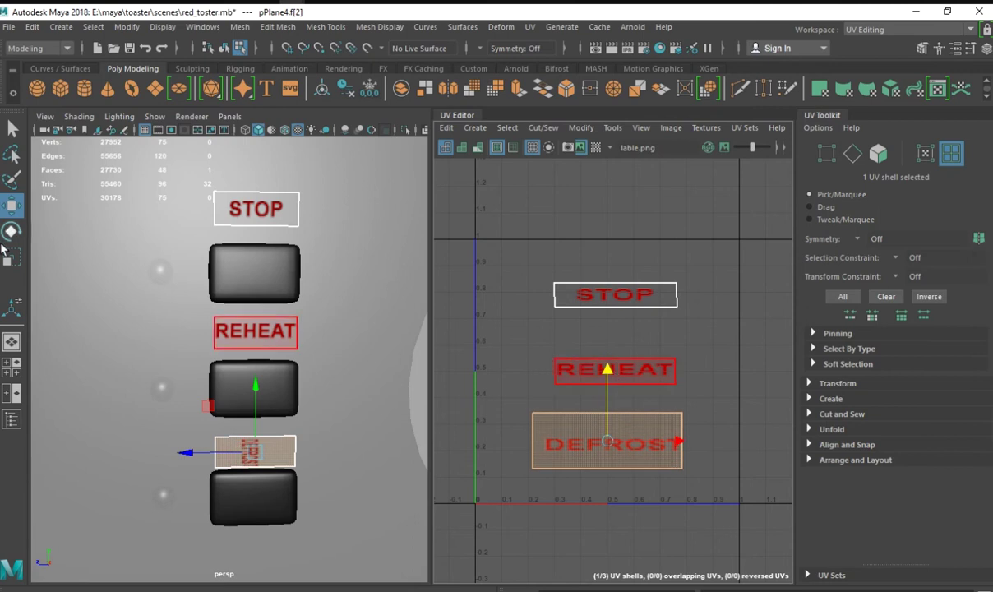
key(e)
mouse_move(555, 421)
mouse_down()
mouse_move(542, 414)
mouse_move(627, 405)
mouse_move(609, 430)
mouse_up()
key(r)
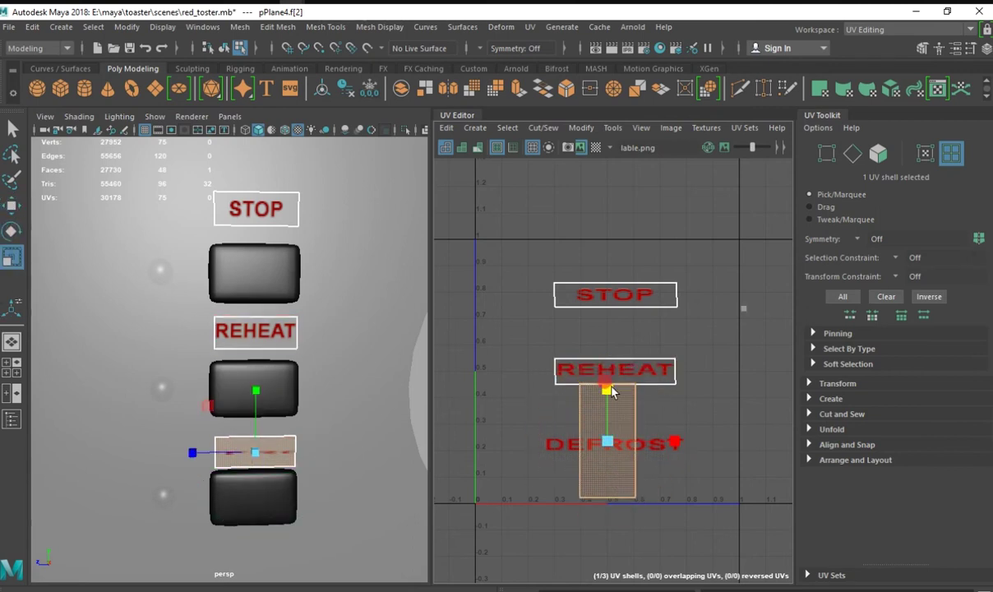
drag(676, 443, 780, 454)
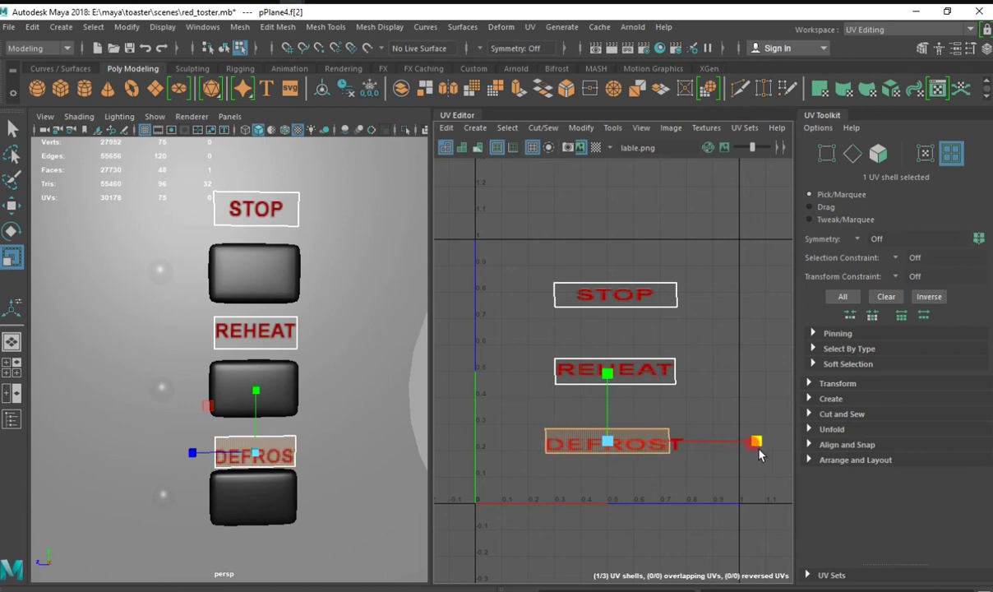
key(w)
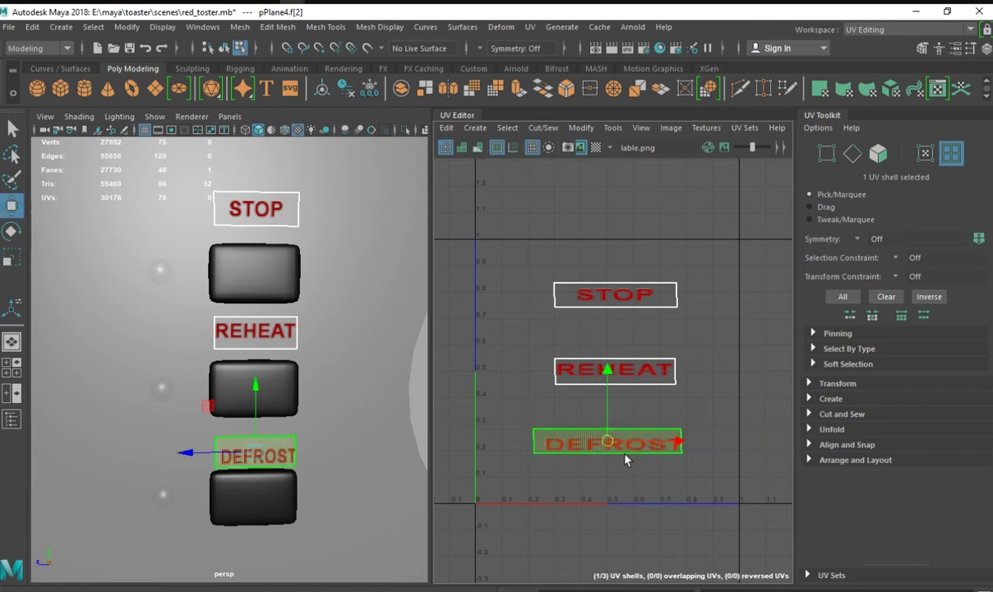
drag(625, 456, 641, 444)
drag(609, 393, 608, 394)
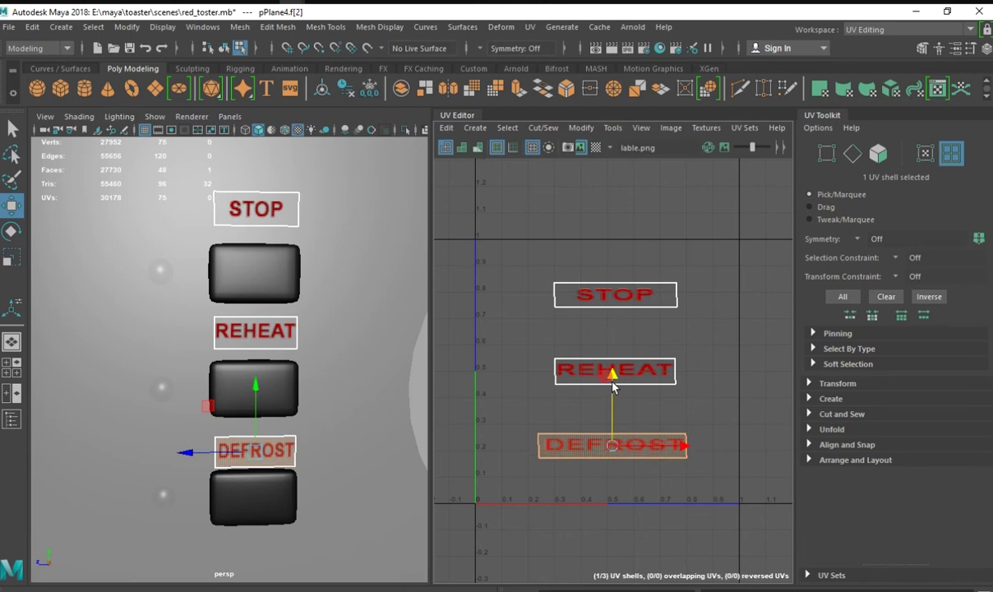
drag(612, 386, 612, 384)
Reselect the REHEAT shell for a final check, then clear the UV selection.
click(10, 258)
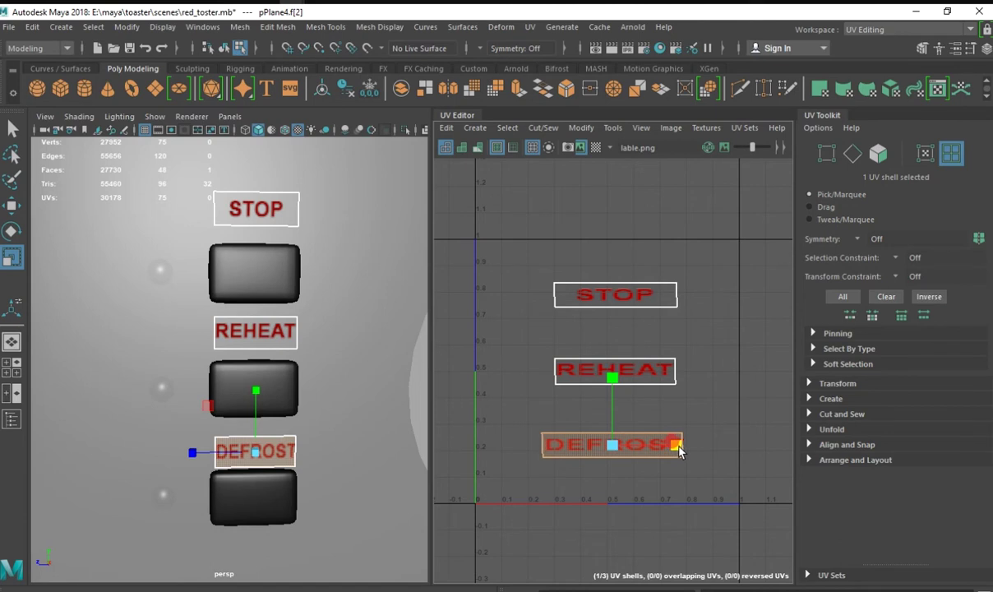
key(w)
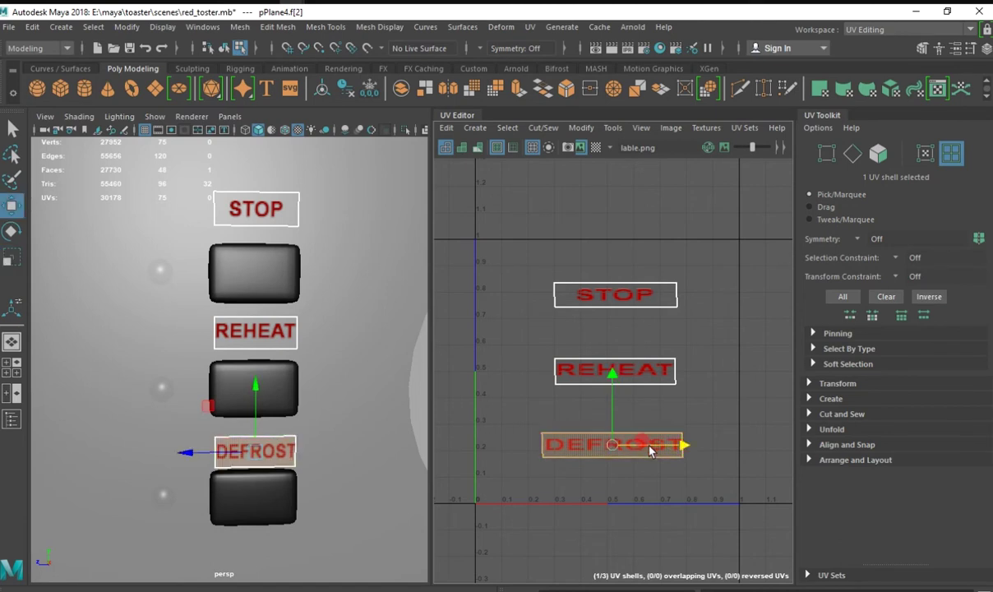
key(r)
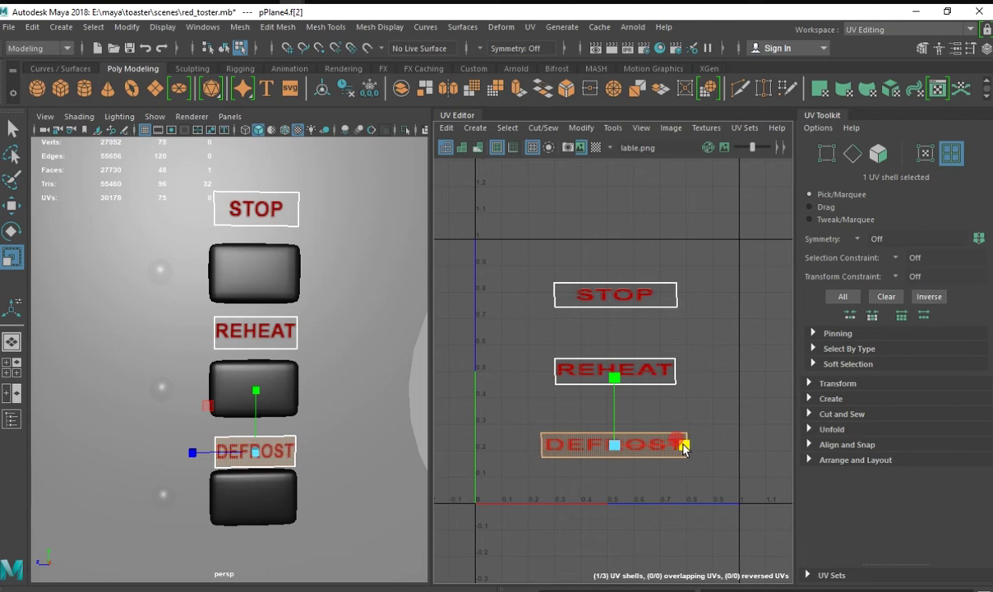
click(643, 372)
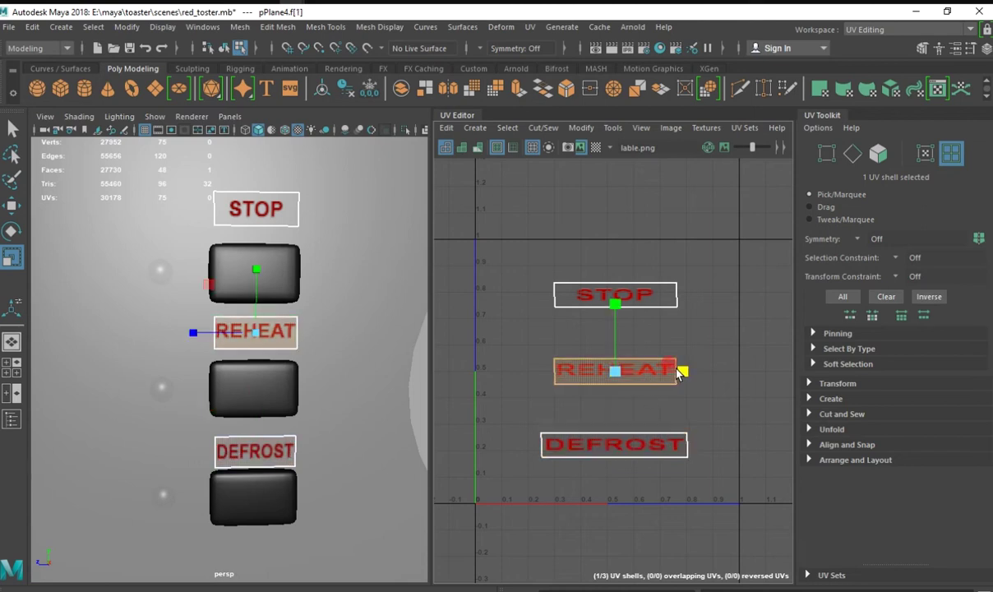
key(q)
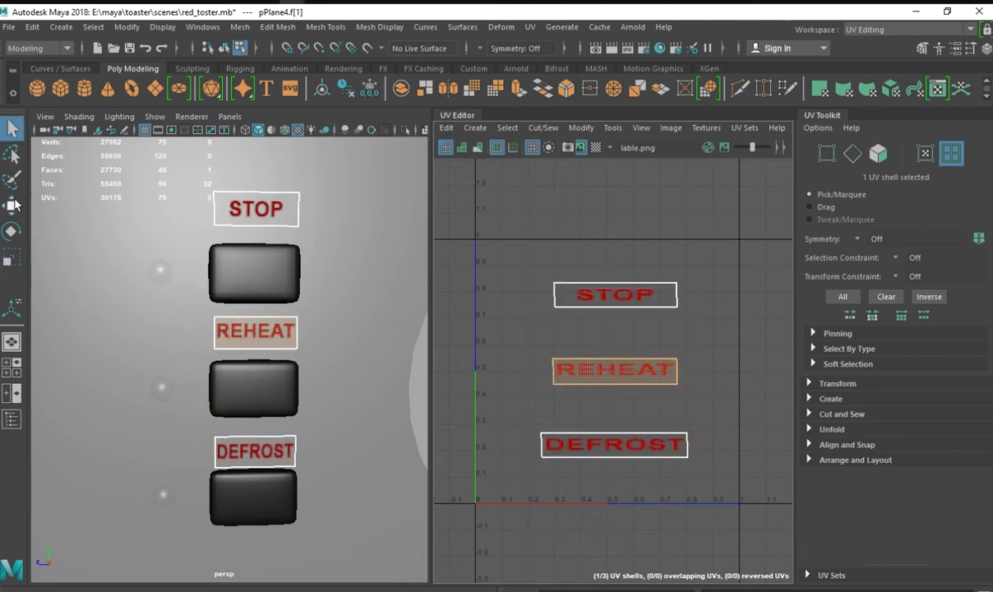
key(w)
scroll(349, 333, down, 5)
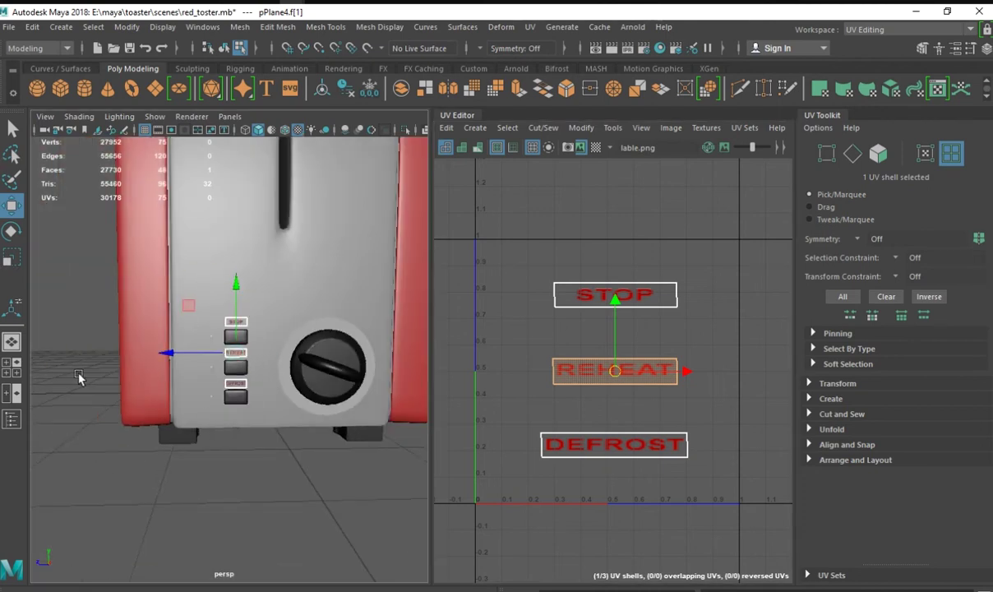
click(658, 329)
Switch to the Maya Classic workspace and inspect the label's lambert3 material.
click(909, 29)
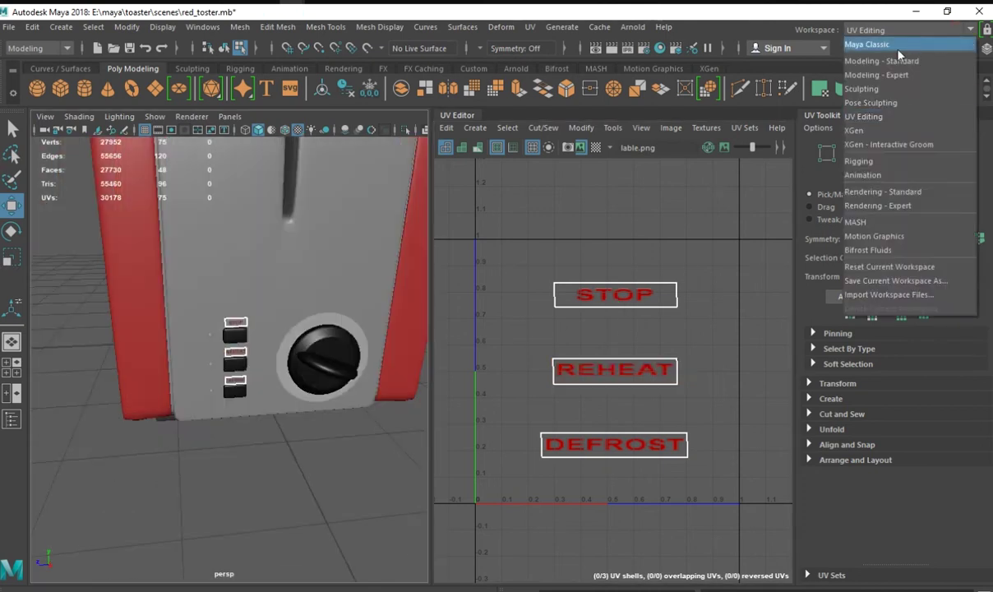
click(854, 45)
click(354, 265)
click(760, 140)
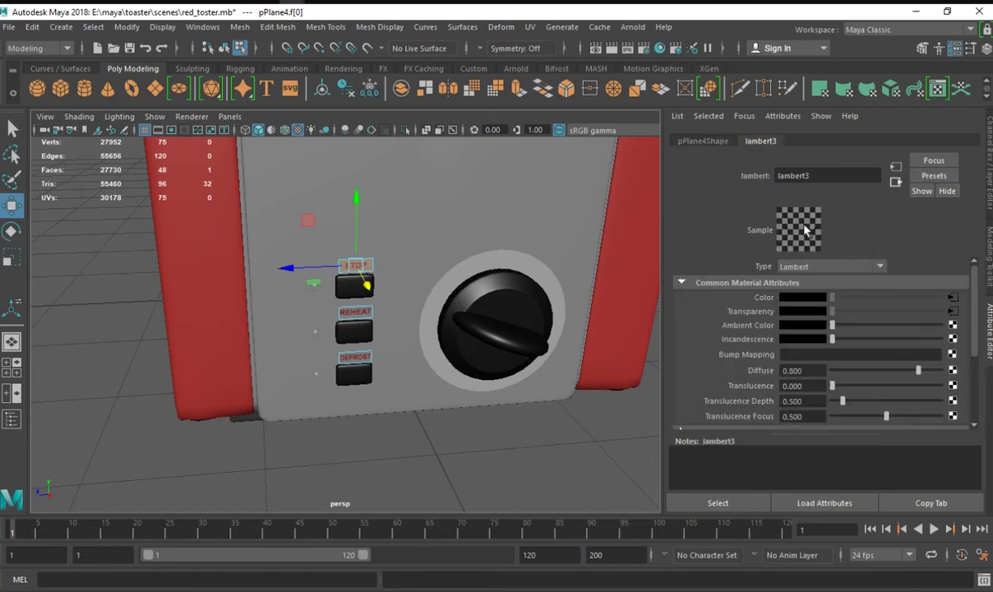
click(488, 440)
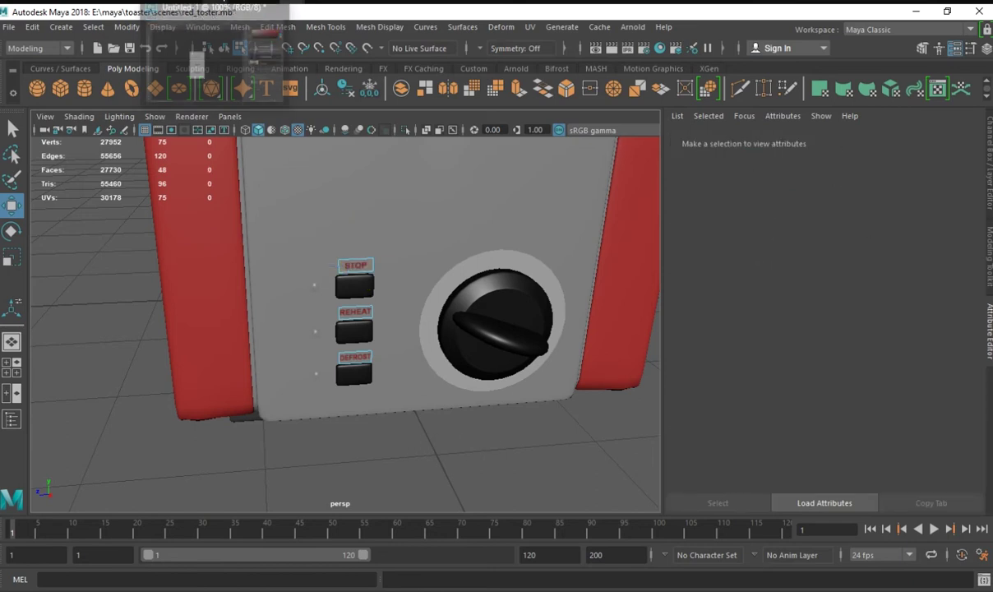
click(204, 2)
Overwrite lable.png in sourceimages with the label artwork as PNG, then refresh the folder.
key(ctrl+shift+s)
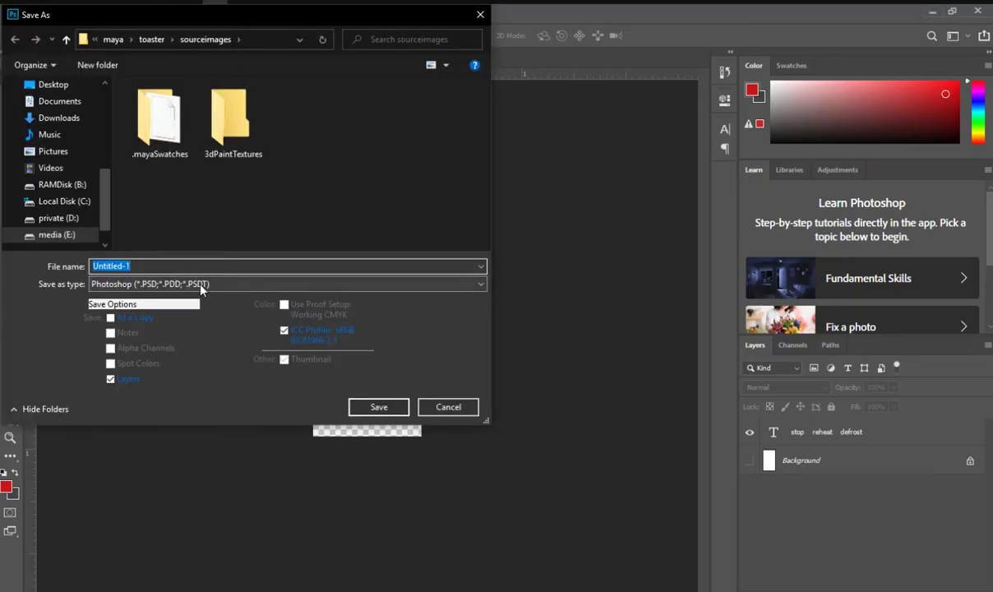
click(188, 284)
click(164, 470)
click(426, 124)
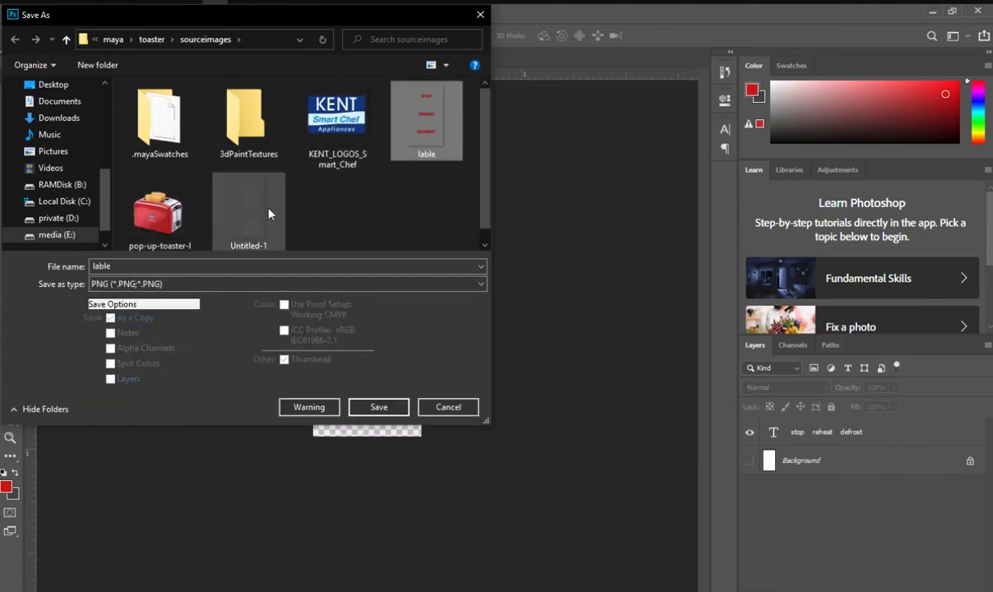
click(378, 407)
click(573, 184)
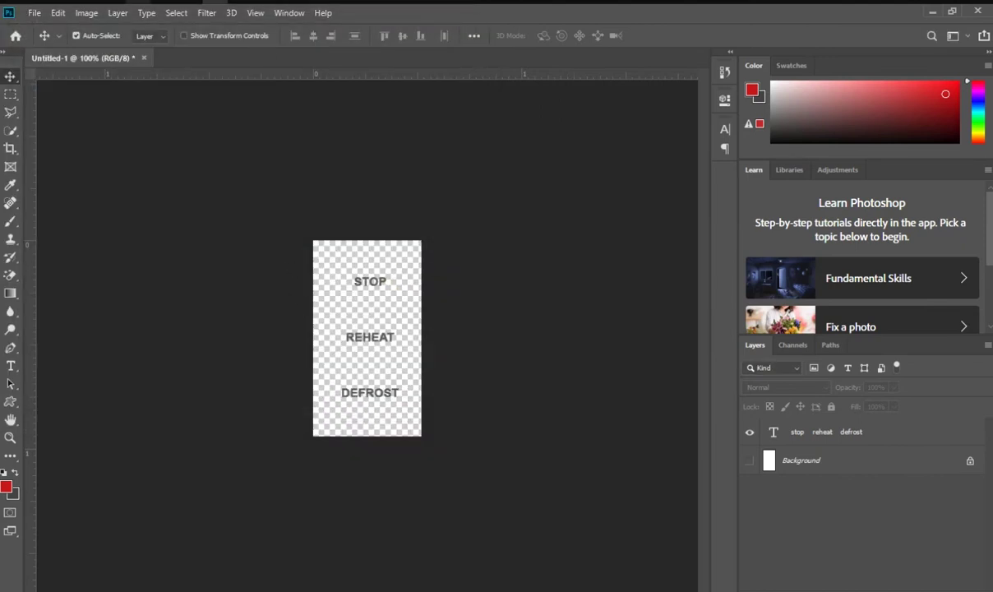
right_click(367, 295)
click(460, 349)
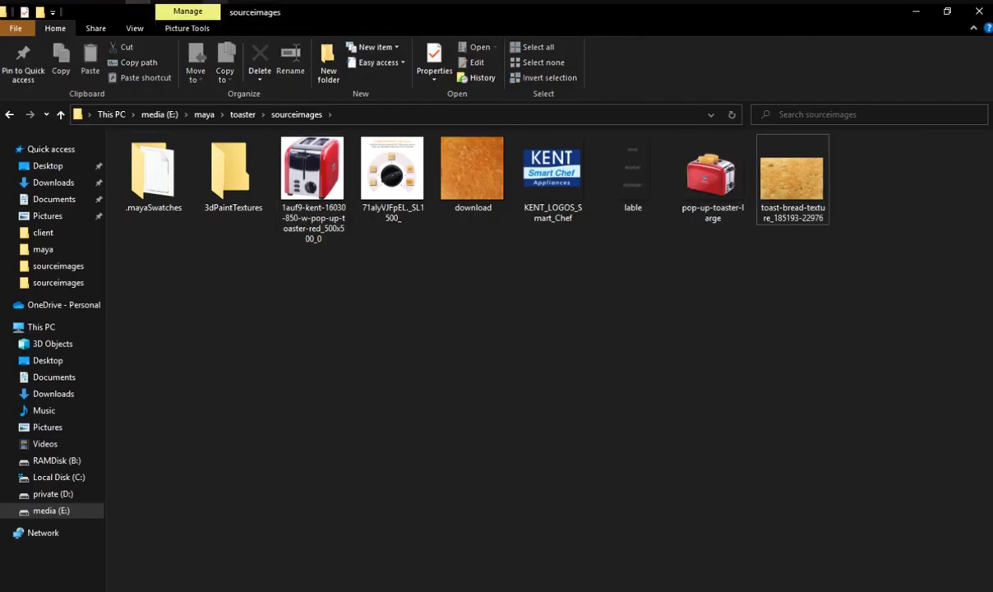
click(354, 50)
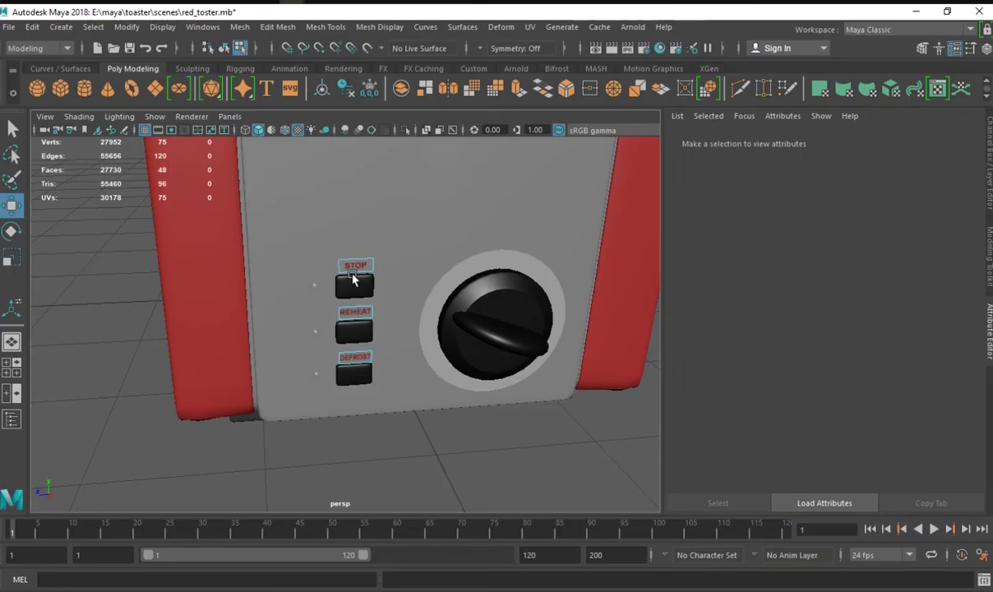
Select the label plane in Object Mode and open the UV editing windows.
right_drag(353, 279, 415, 177)
click(355, 312)
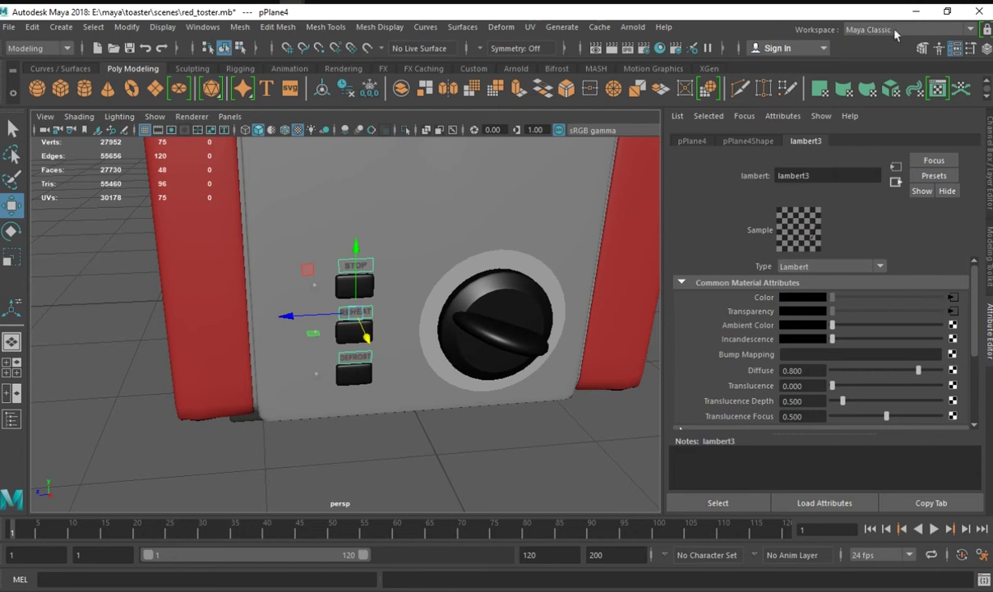
click(530, 26)
click(549, 49)
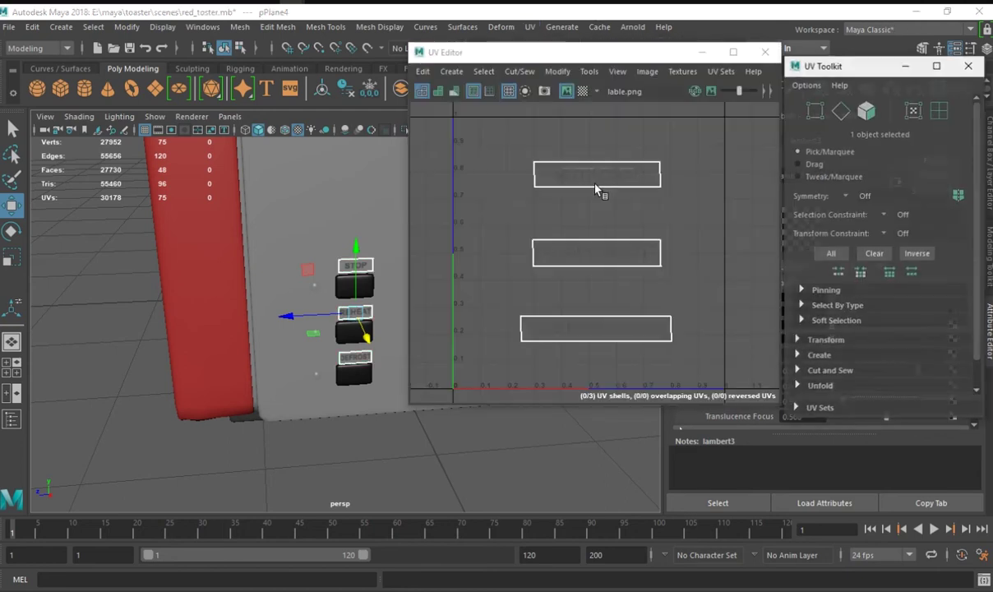
click(465, 450)
scroll(432, 448, up, 2)
scroll(424, 375, up, 3)
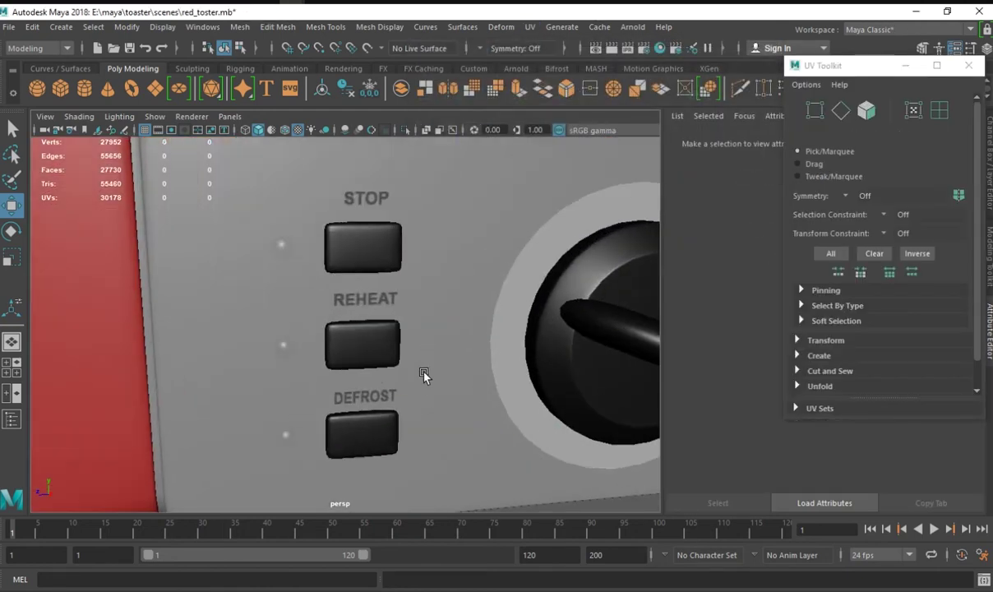
In the front view, move the label plane flush against the toaster panel.
key(space)
key(space)
click(344, 306)
key(space)
key(space)
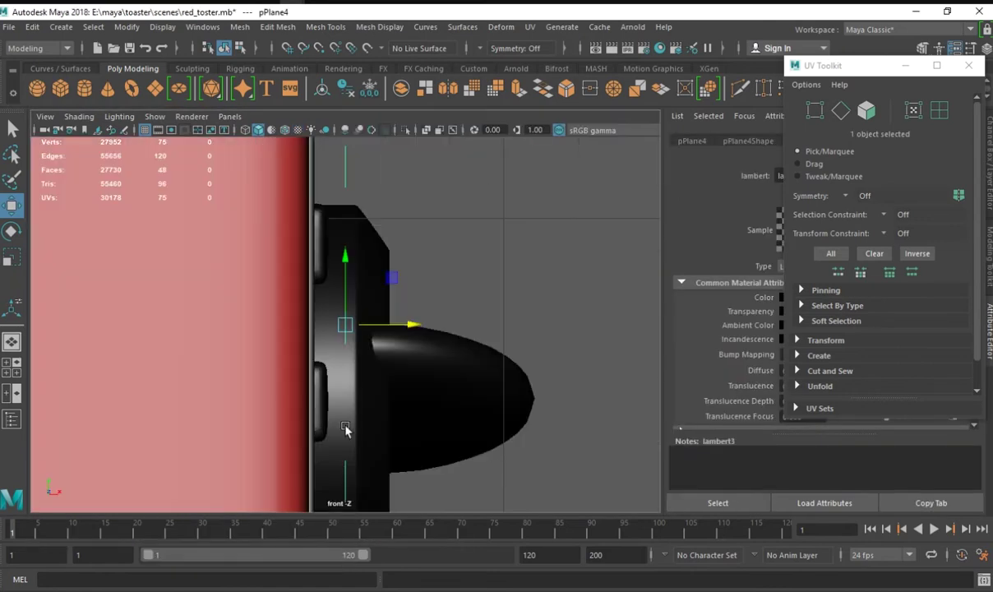
middle_drag(374, 346, 352, 337)
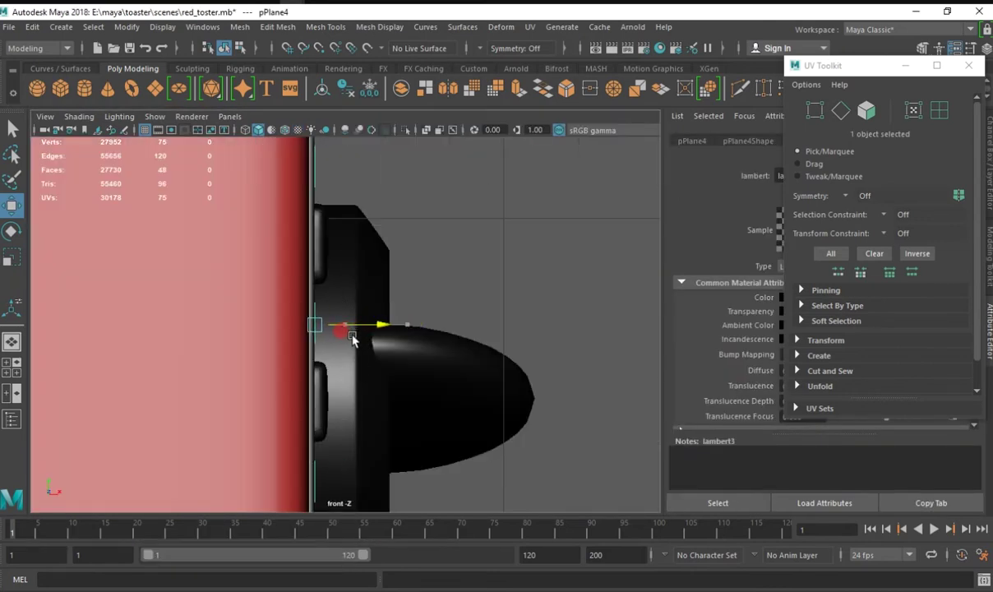
key(space)
key(space)
alt+drag(519, 292, 388, 325)
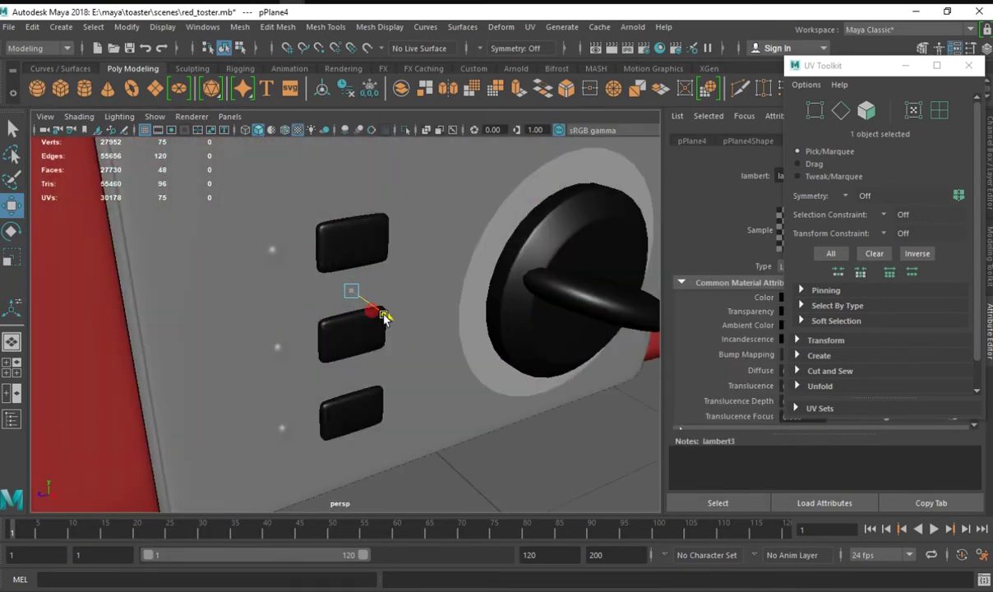
Move the label plane slightly down so each word sits above its button.
key(space)
key(space)
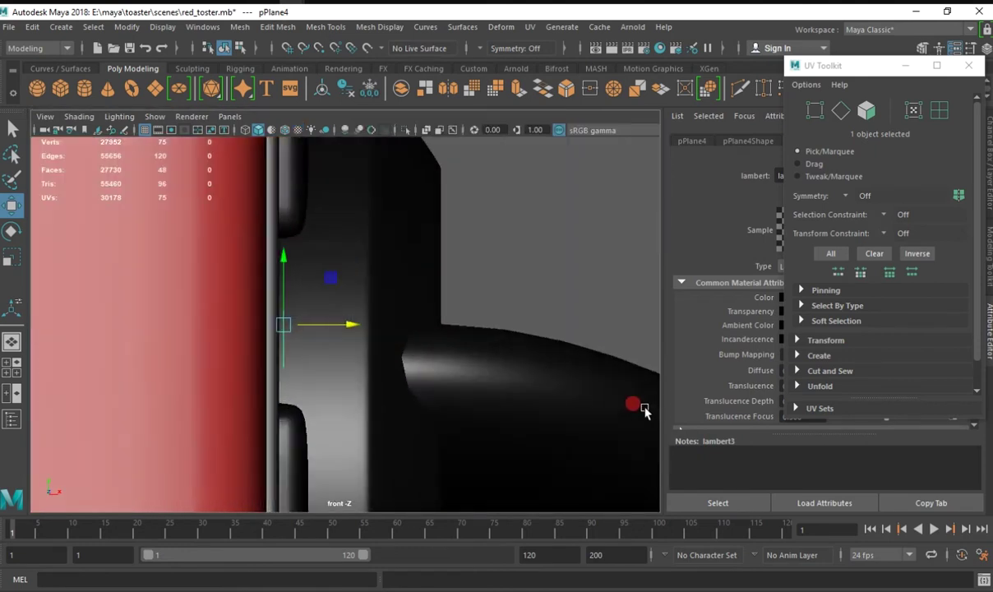
key(space)
key(space)
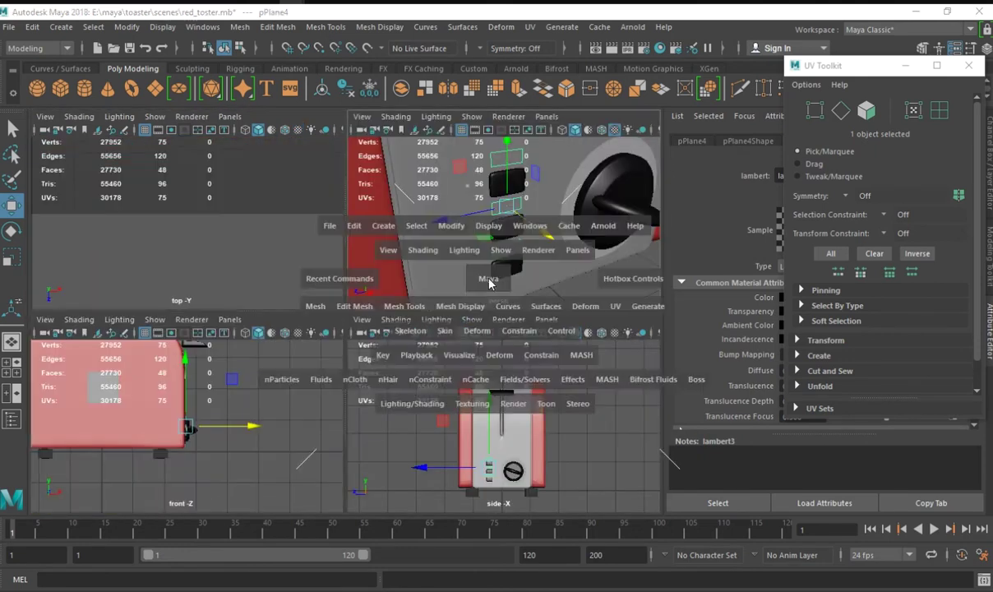
click(505, 436)
alt+drag(509, 433, 332, 377)
alt+right_drag(332, 377, 454, 400)
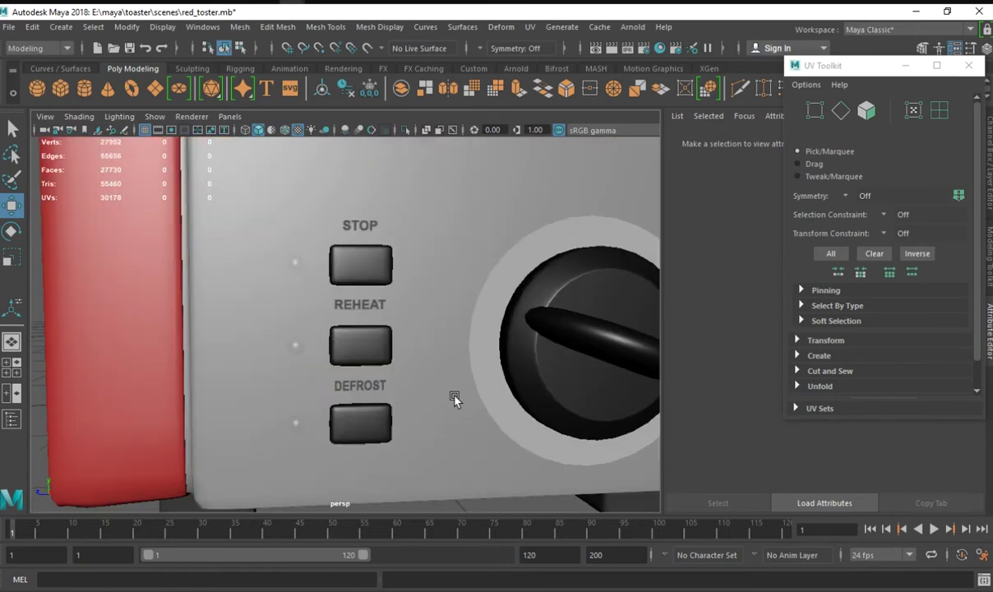
click(365, 288)
drag(359, 249, 359, 259)
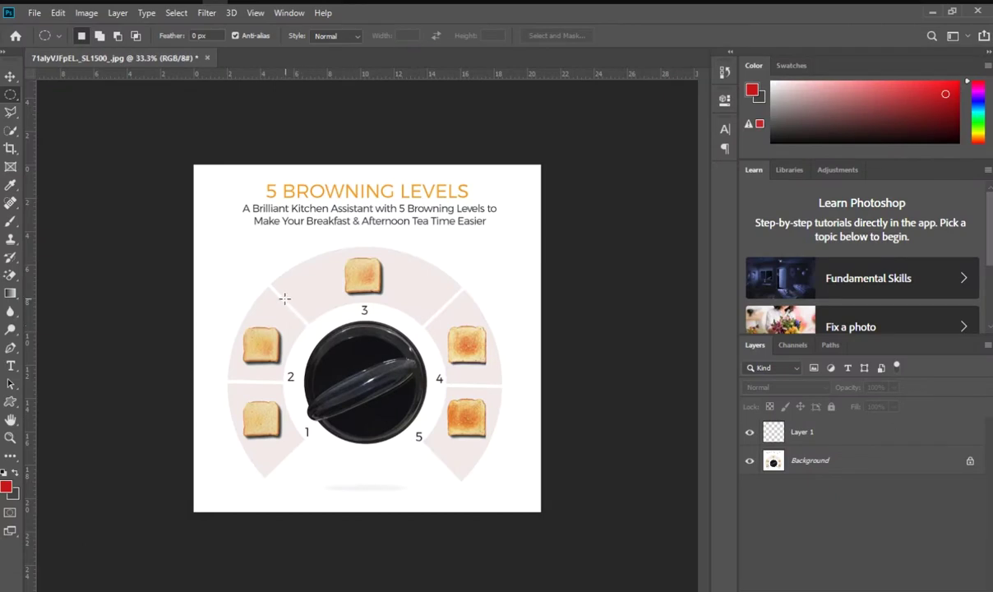
drag(283, 298, 444, 465)
Duplicate the dial onto its own layer, hide the Background, and delete the black knob.
click(791, 463)
key(ctrl+j)
click(749, 489)
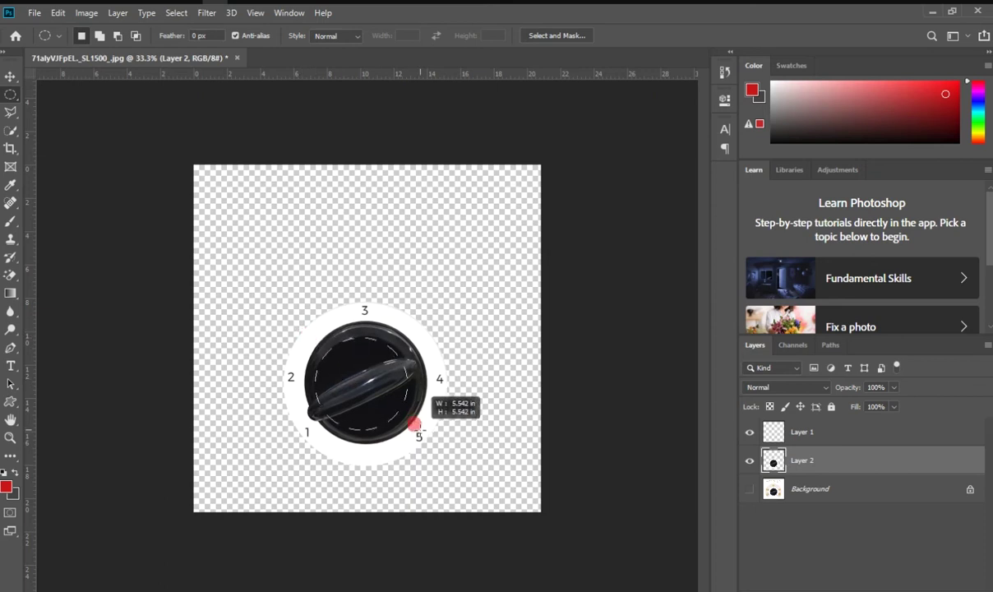
drag(309, 332, 465, 454)
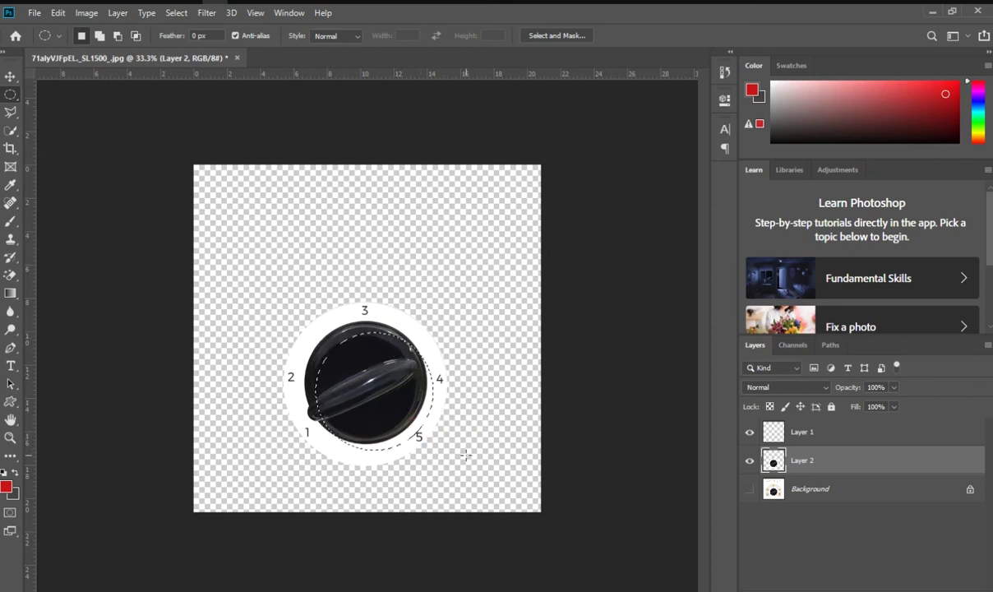
key(Left)
key(Left)
key(Left)
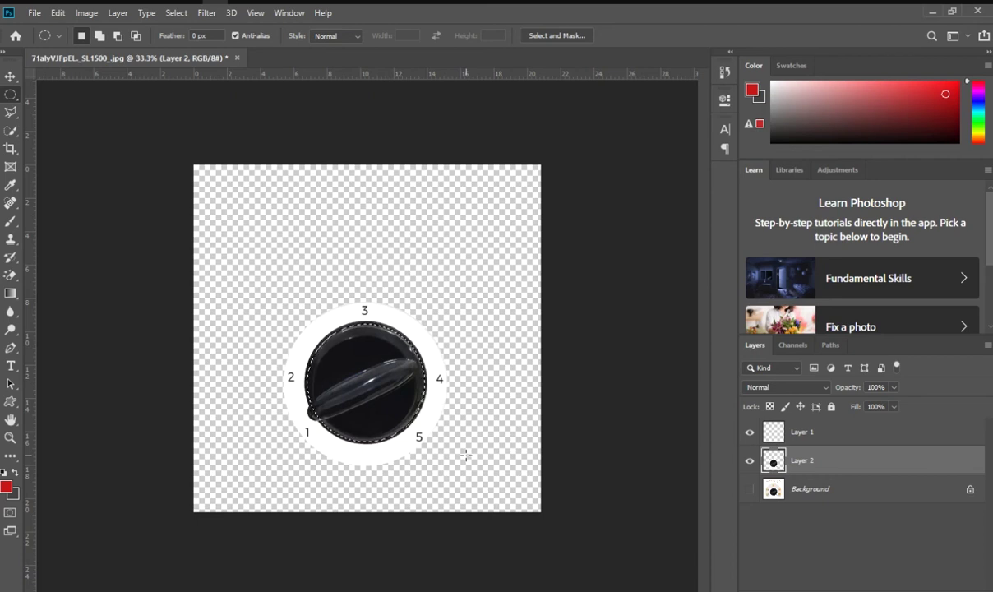
key(Delete)
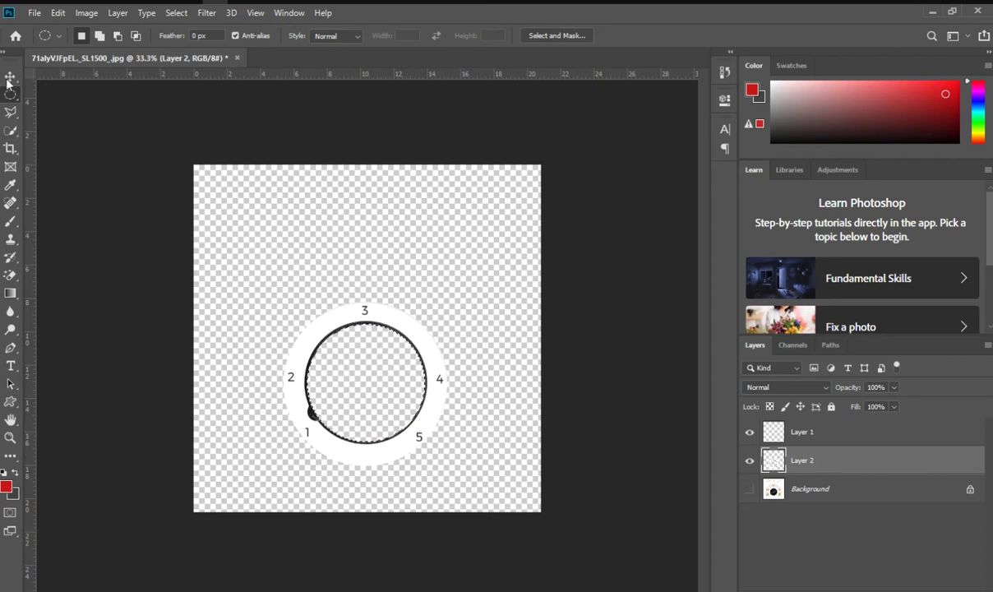
click(10, 76)
key(ctrl+d)
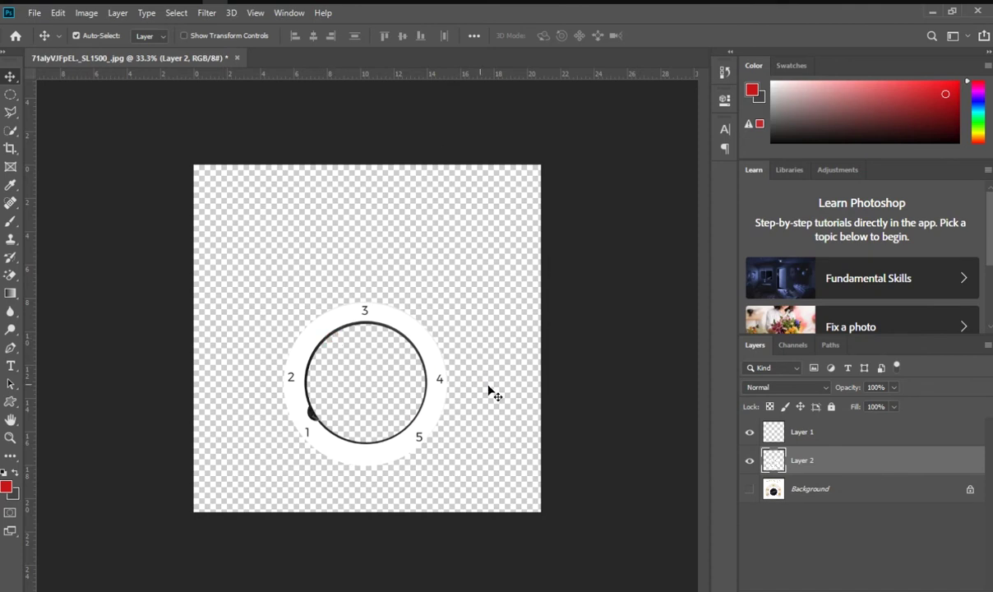
Add a mask to Layer 2 and paint out part of the white ring.
key(d)
key(b)
mouse_move(333, 325)
mouse_down()
mouse_move(354, 416)
mouse_move(324, 398)
mouse_move(324, 359)
mouse_move(358, 343)
mouse_move(424, 355)
mouse_move(389, 421)
mouse_up()
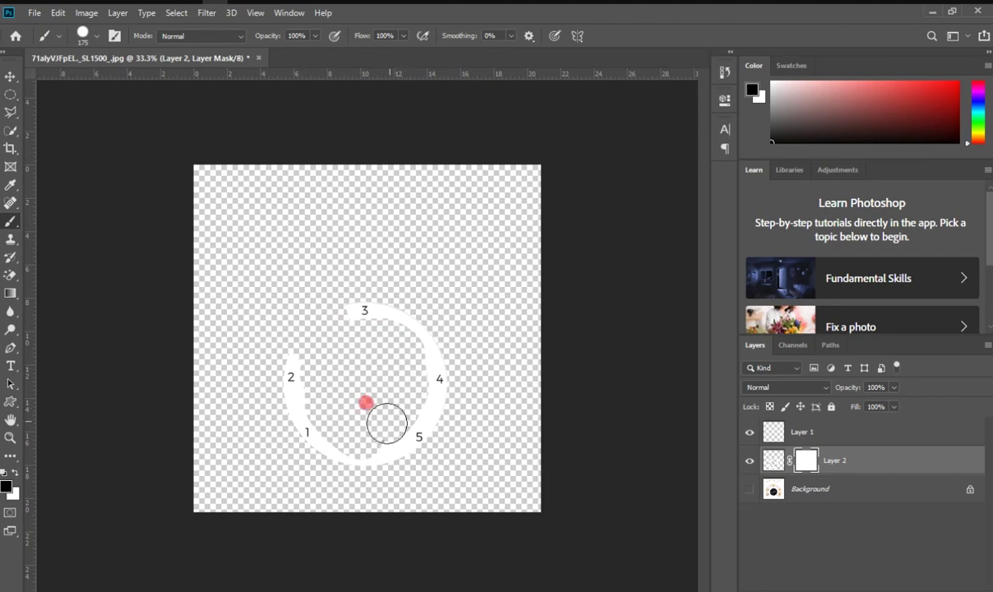
key(v)
Erase the whole white ring on Layer 2 with the Magic Eraser, leaving digits 1–5.
click(11, 276)
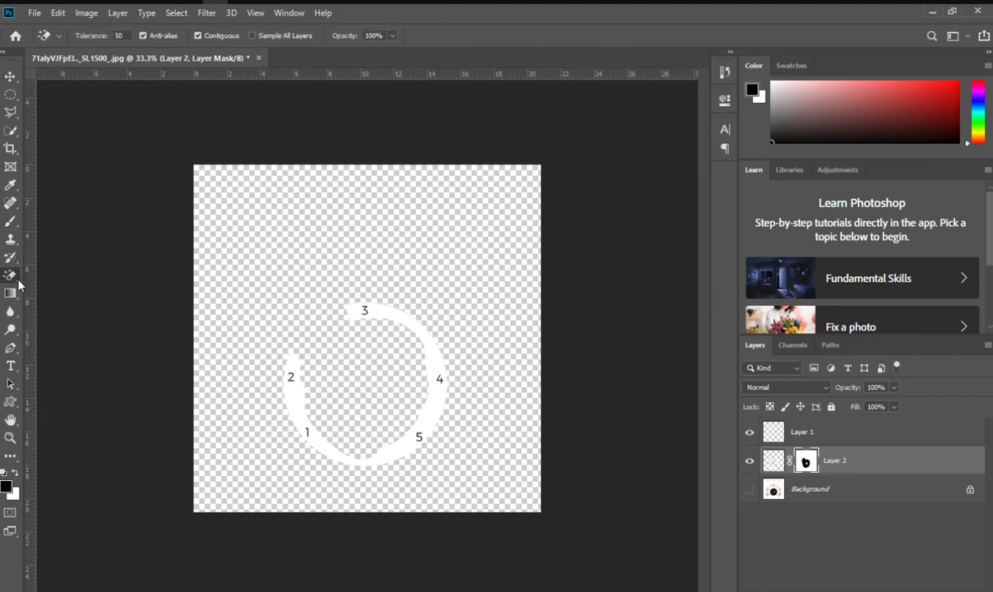
click(773, 459)
click(291, 352)
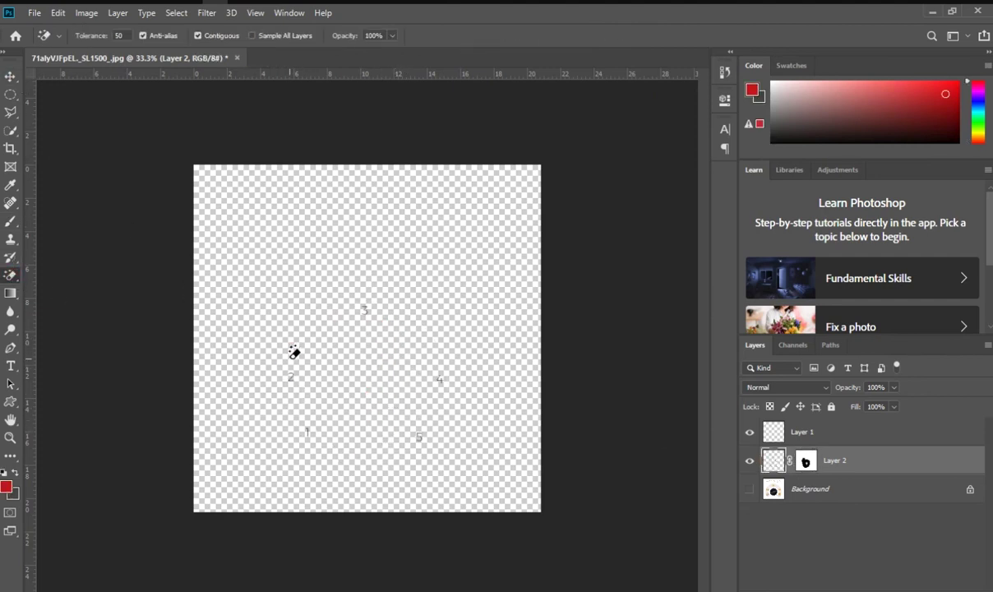
key(ctrl+plus)
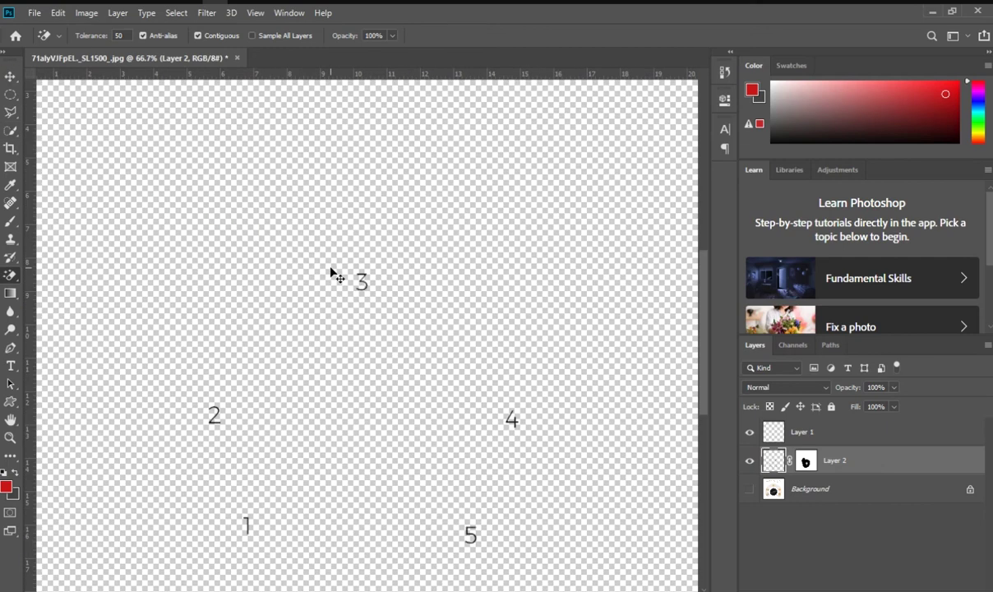
key(ctrl+z)
key(ctrl+shift+z)
key(ctrl+minus)
key(v)
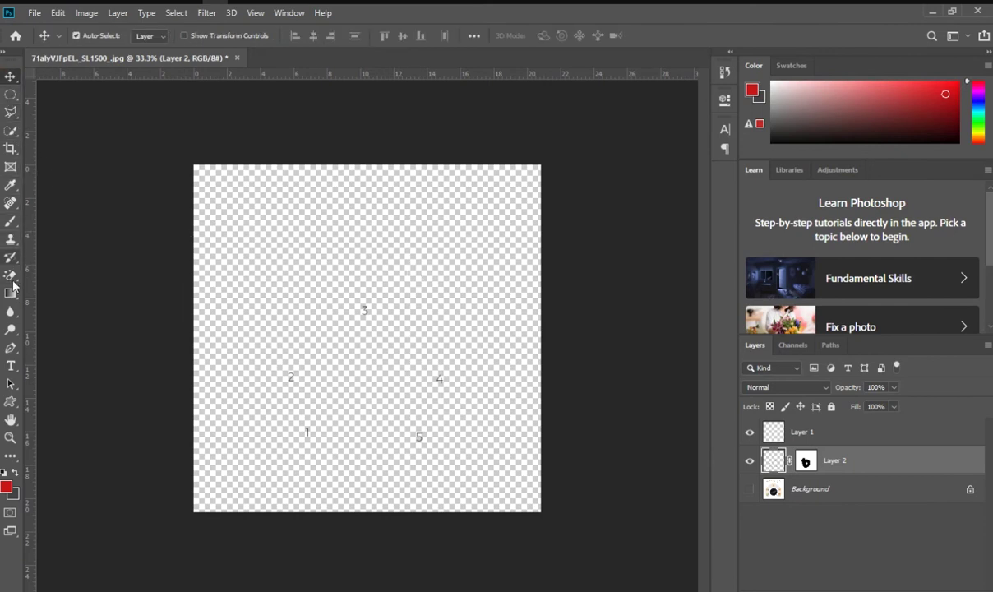
Crop the canvas roughly around digits 1–5, pulling each edge in close to the numbers.
click(10, 148)
drag(348, 164, 348, 227)
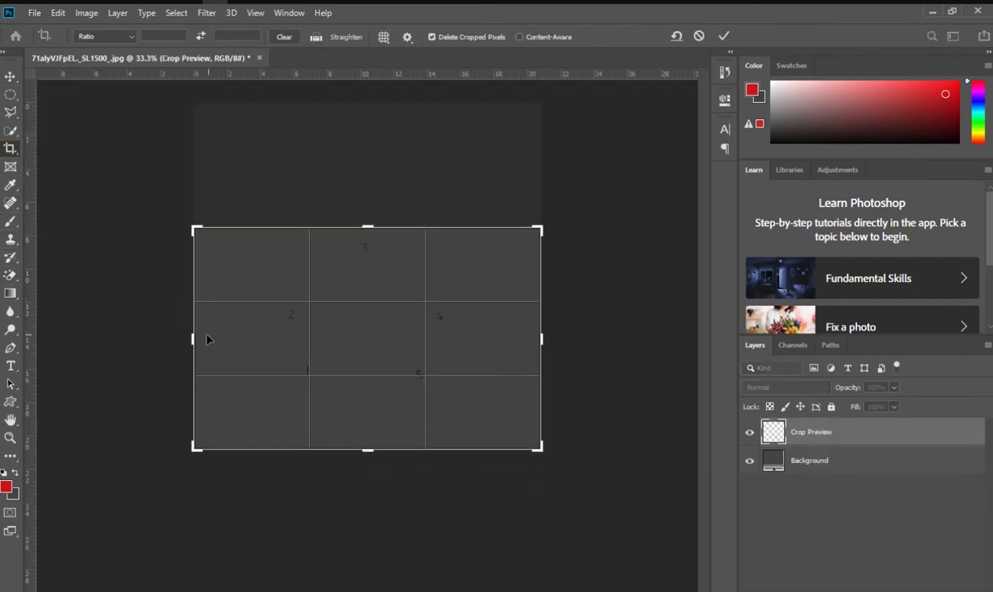
drag(195, 339, 228, 333)
drag(501, 338, 460, 338)
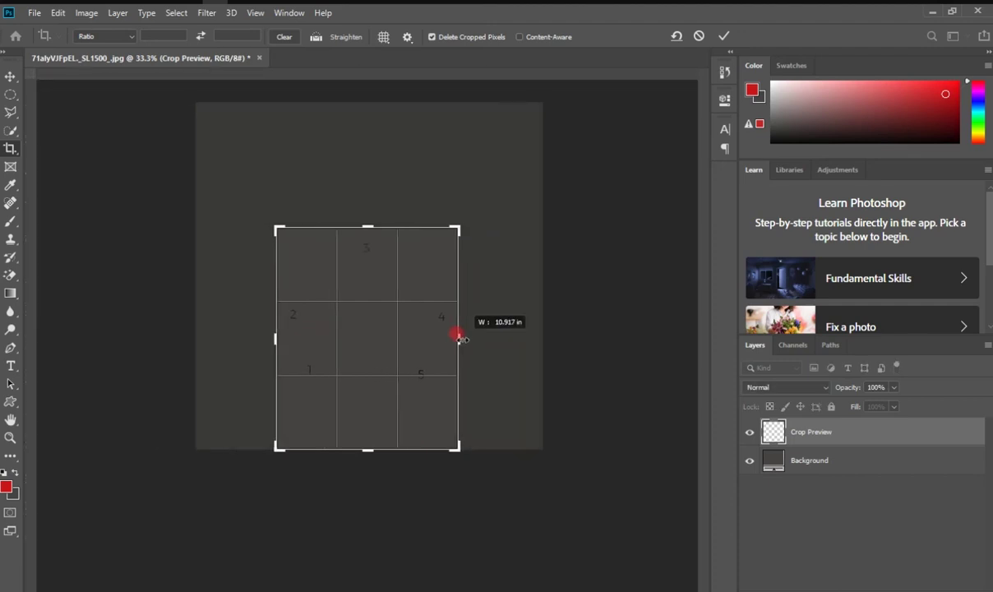
key(ctrl+r)
drag(367, 450, 367, 418)
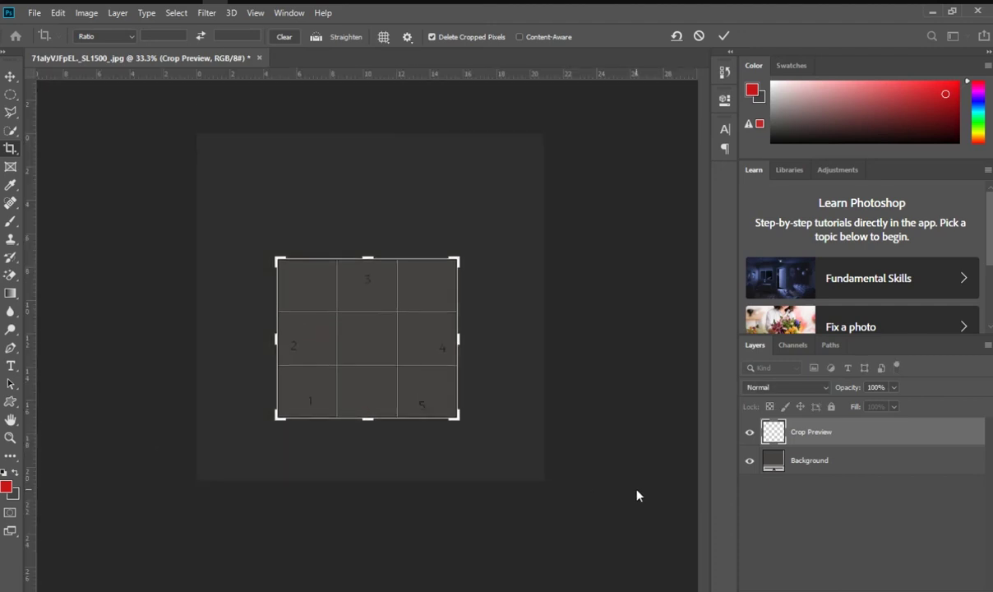
Fine-tune the crop's top, left and right edges, then apply the crop.
drag(360, 250, 365, 264)
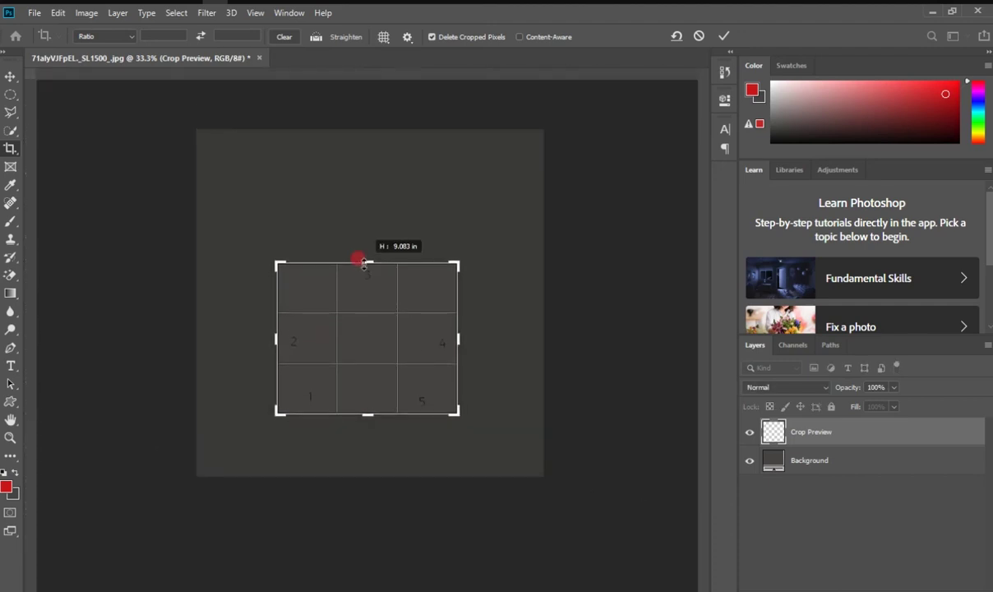
drag(367, 261, 367, 259)
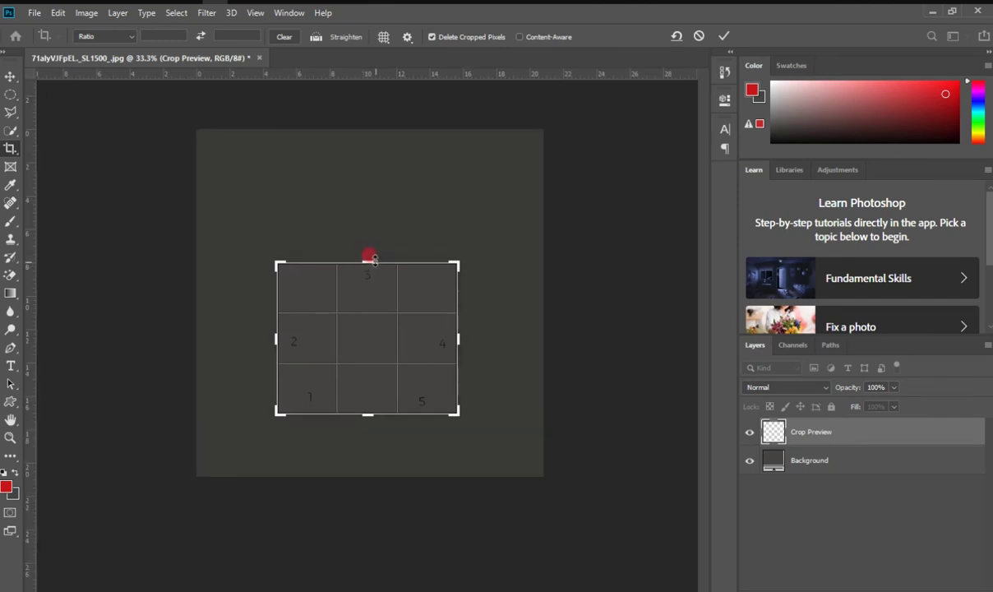
click(371, 259)
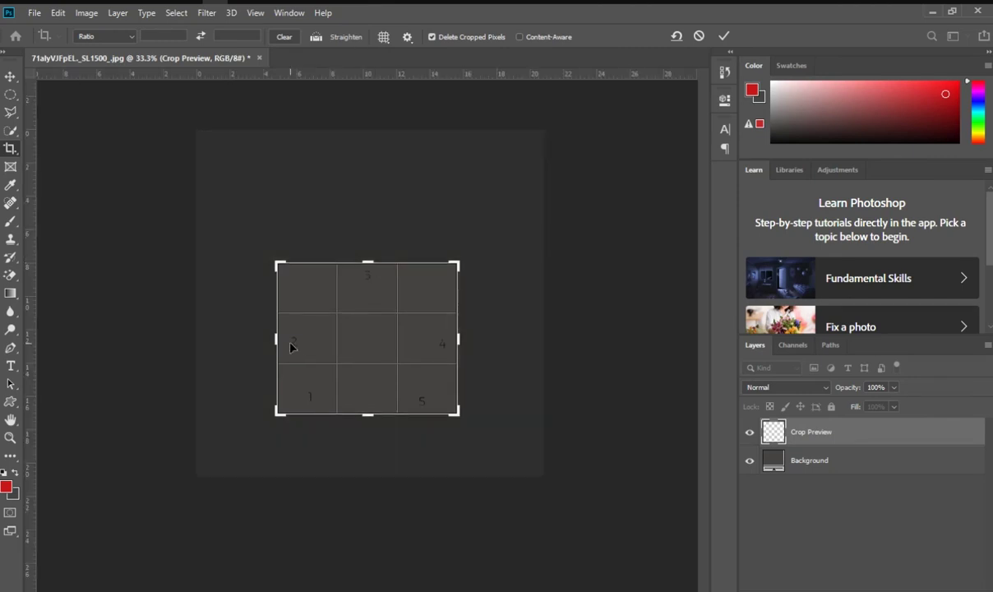
drag(276, 339, 278, 338)
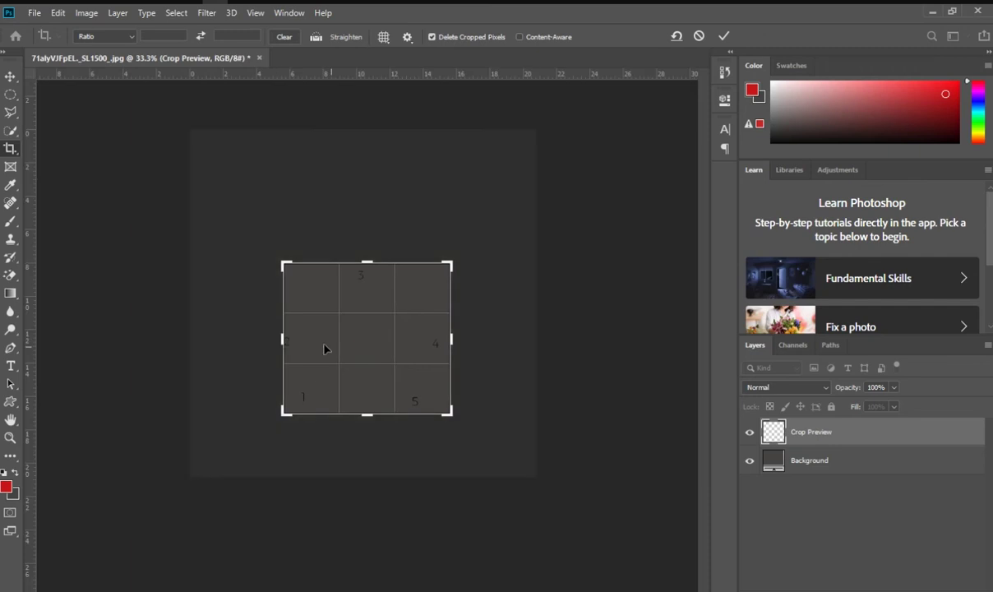
click(278, 339)
drag(448, 344, 450, 338)
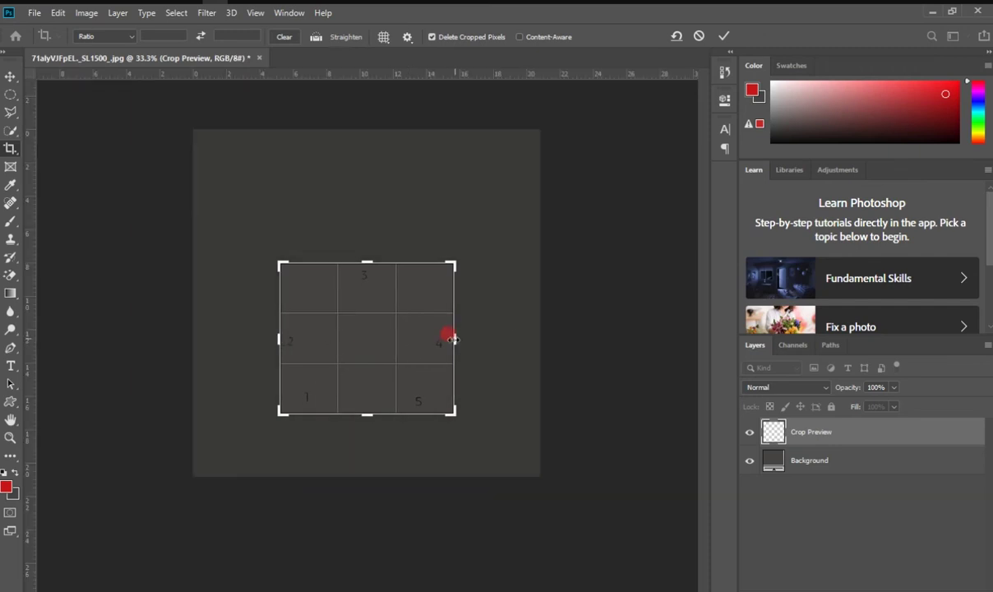
key(Return)
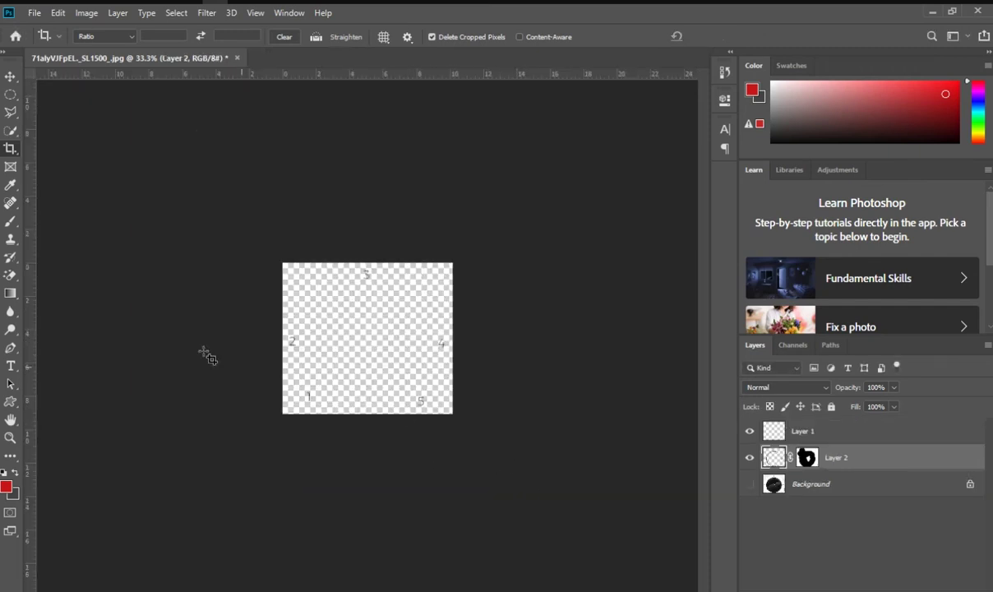
Save the cropped image as dial.png in the project's sourceimages folder with default PNG options.
click(9, 77)
click(308, 307)
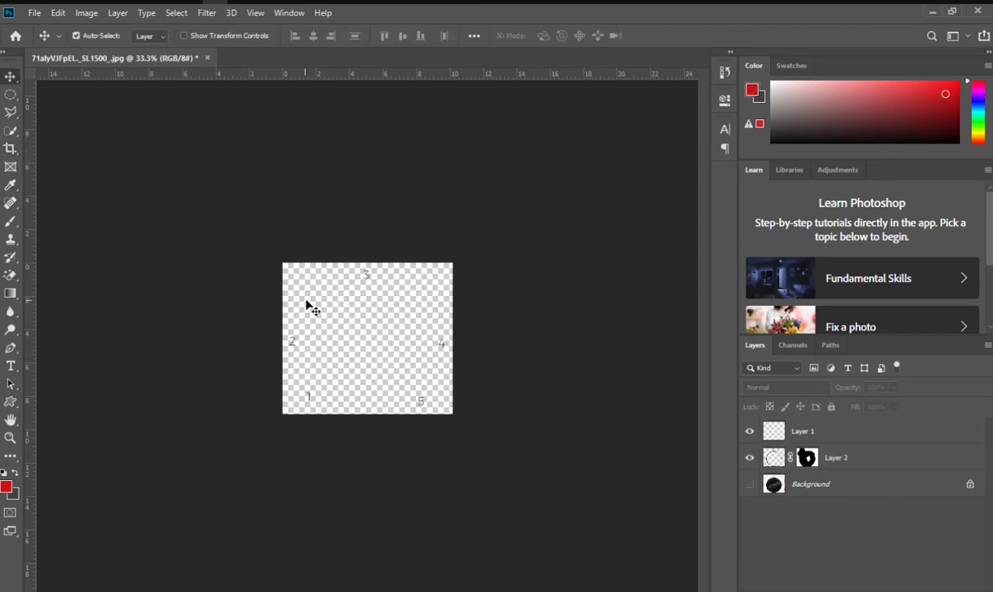
key(ctrl+shift+s)
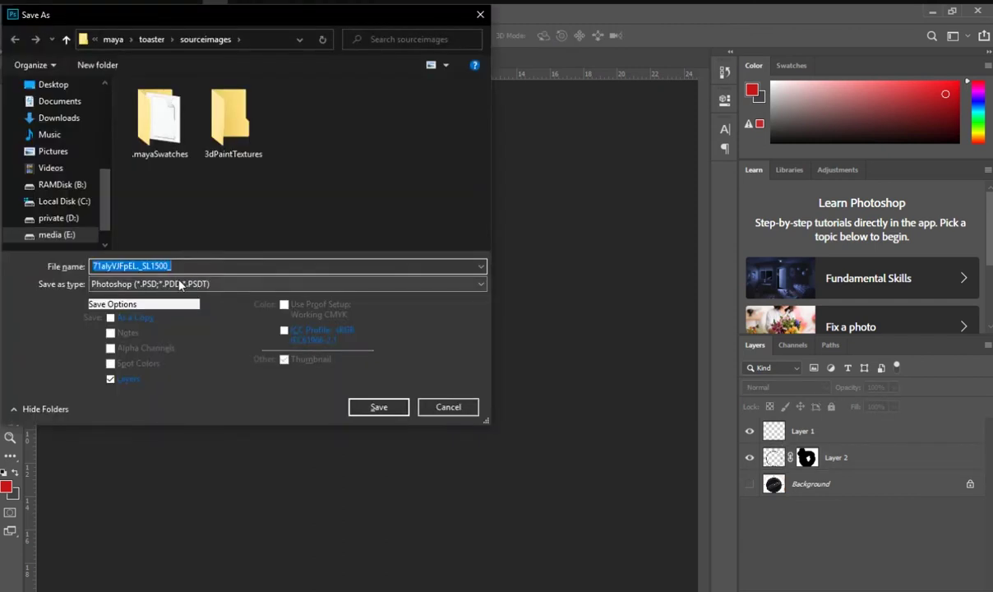
click(179, 284)
click(123, 472)
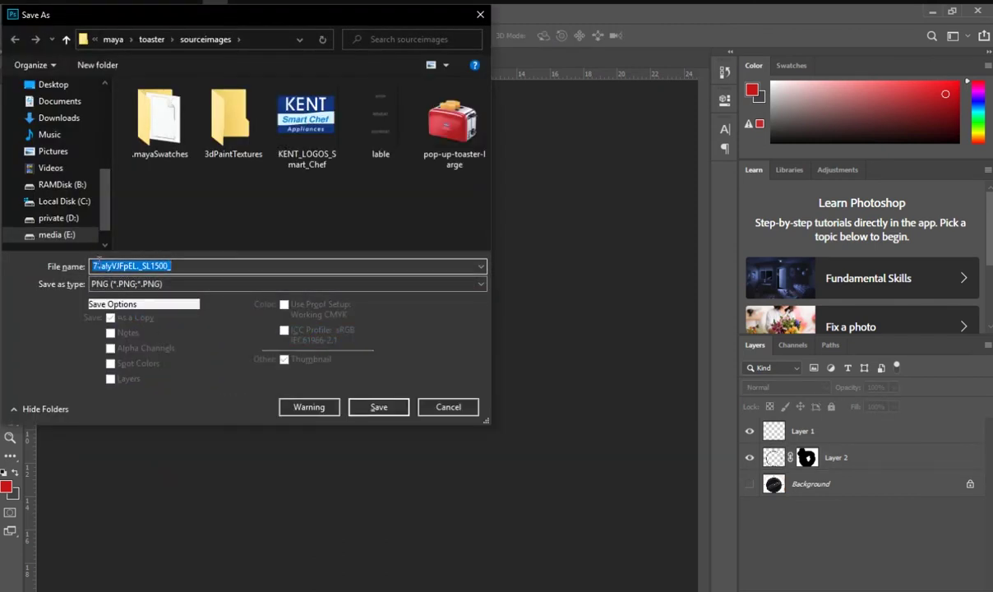
text(dial)
click(353, 401)
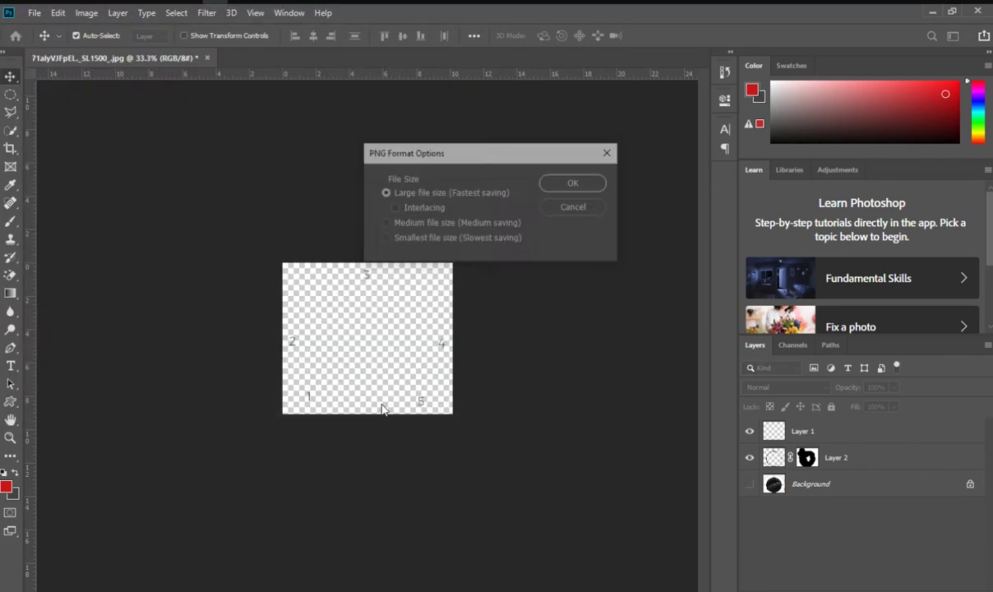
click(570, 182)
Back in Maya, connect a file texture loading dial.png to the dial's colour.
click(317, 28)
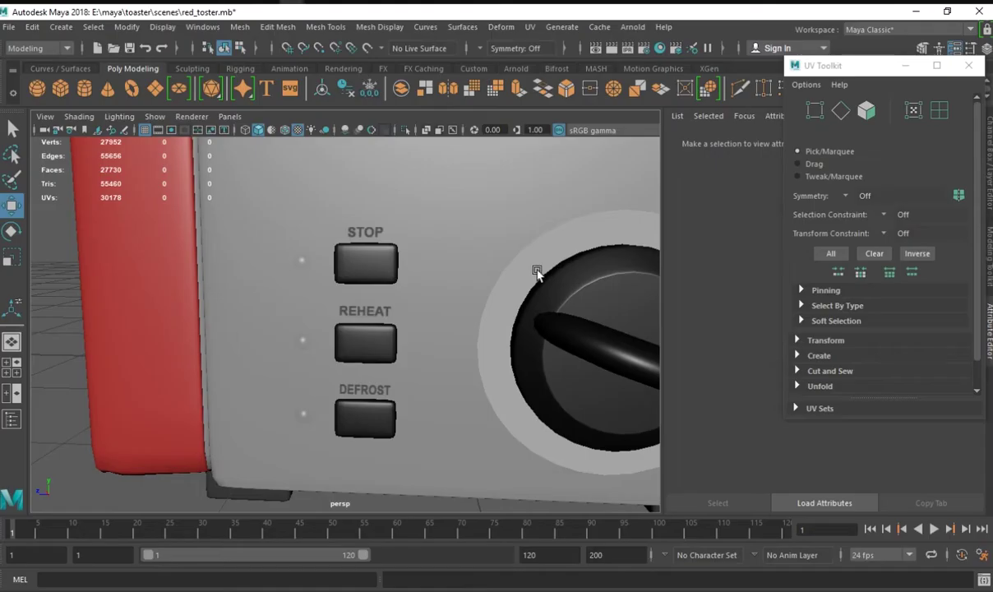
click(947, 48)
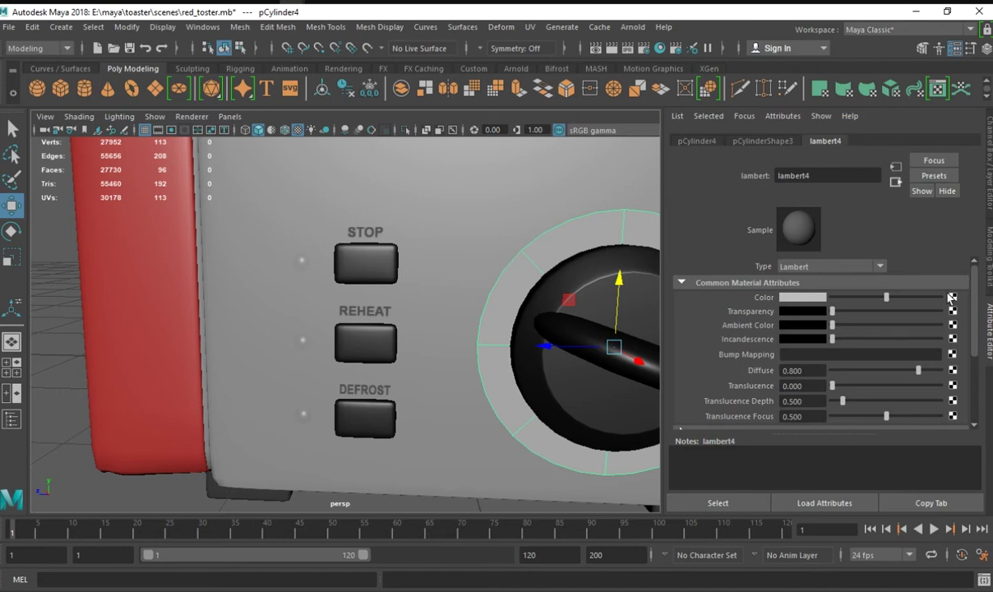
click(951, 297)
click(452, 330)
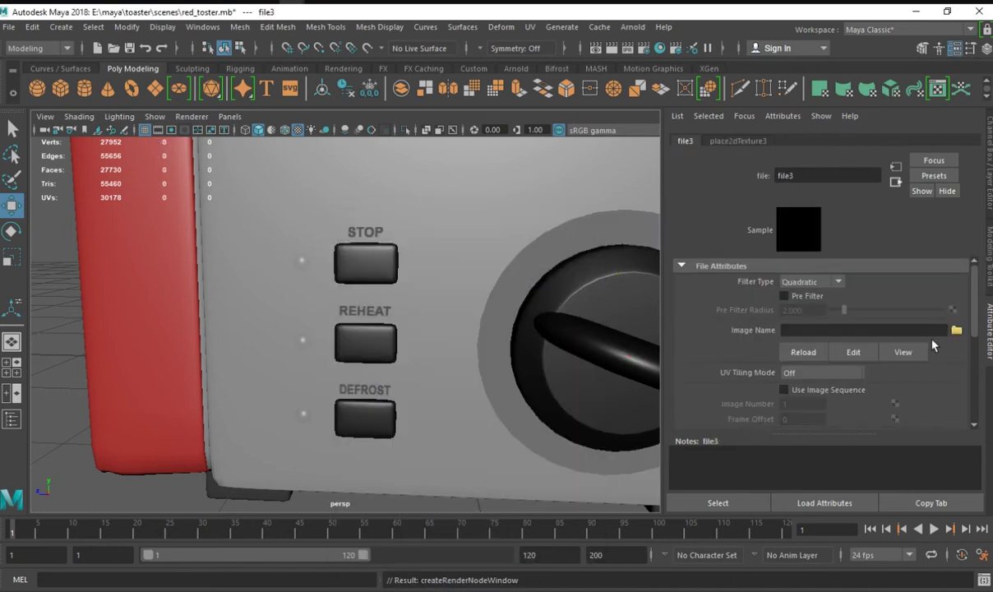
click(956, 330)
click(316, 223)
click(847, 493)
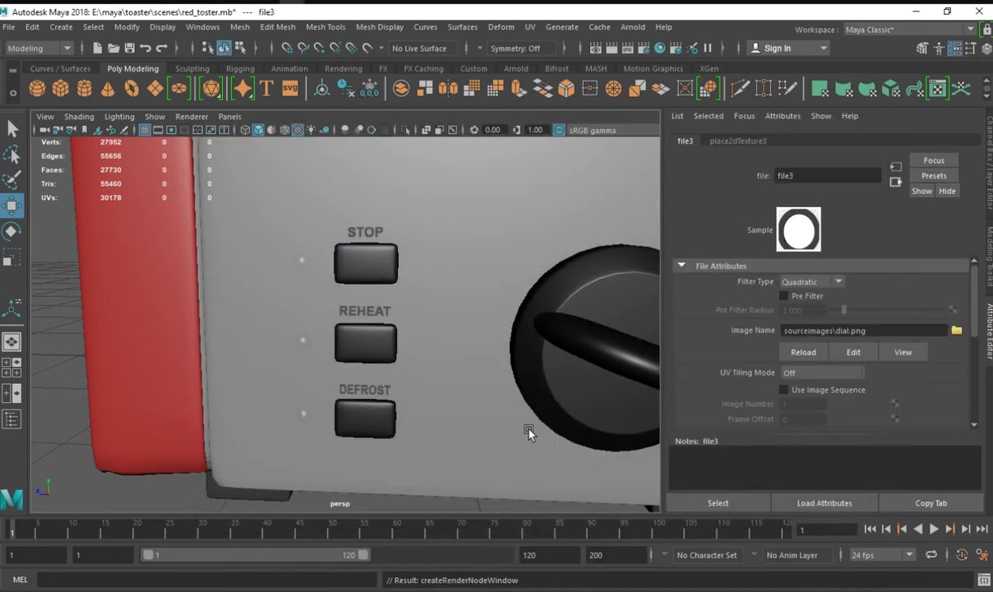
scroll(493, 394, down, 3)
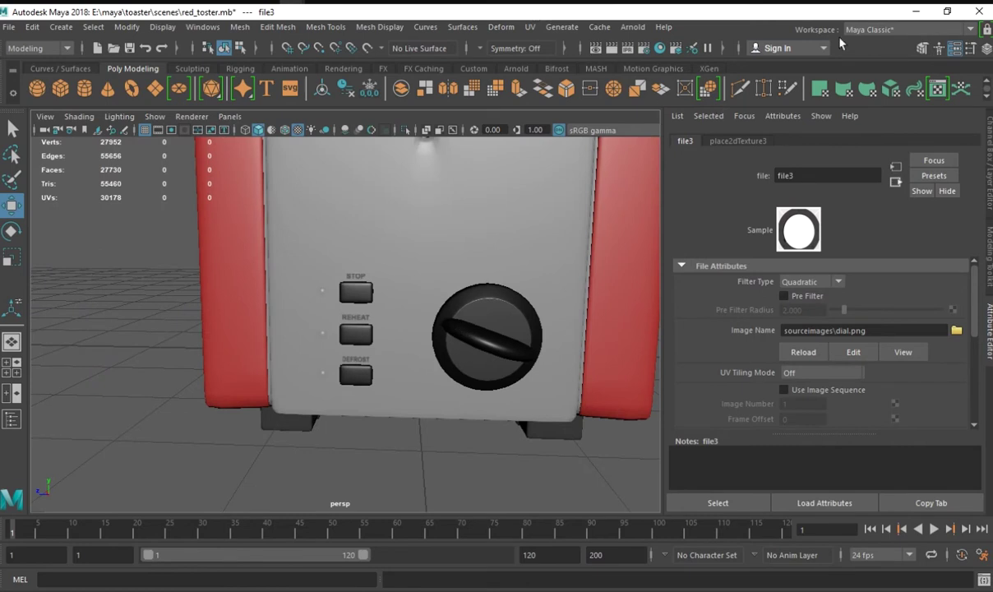
In the UV Editing workspace, lay out the dial's face UVs and rotate its UV shell clockwise.
click(884, 28)
click(855, 122)
click(296, 337)
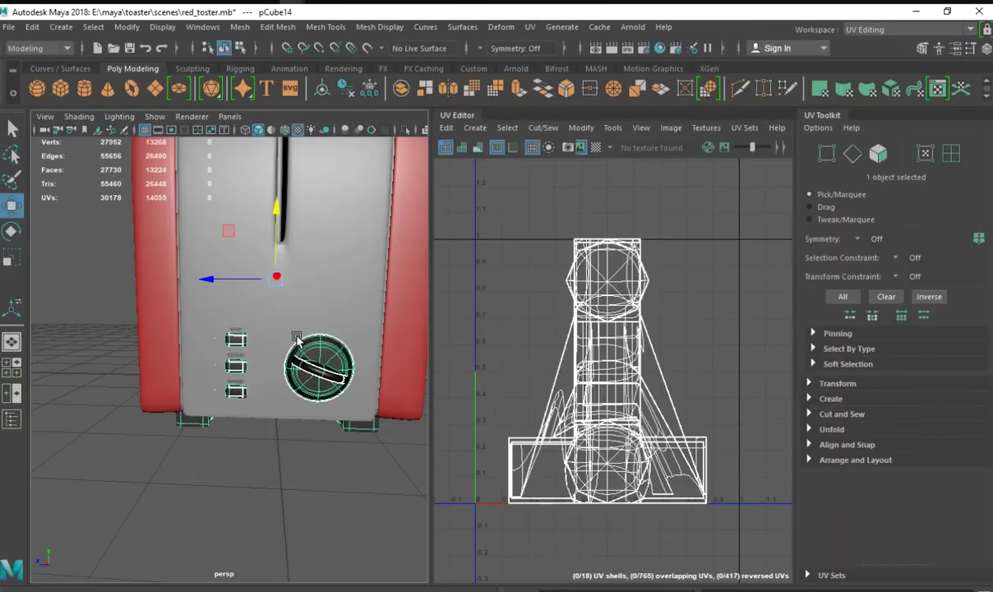
click(317, 325)
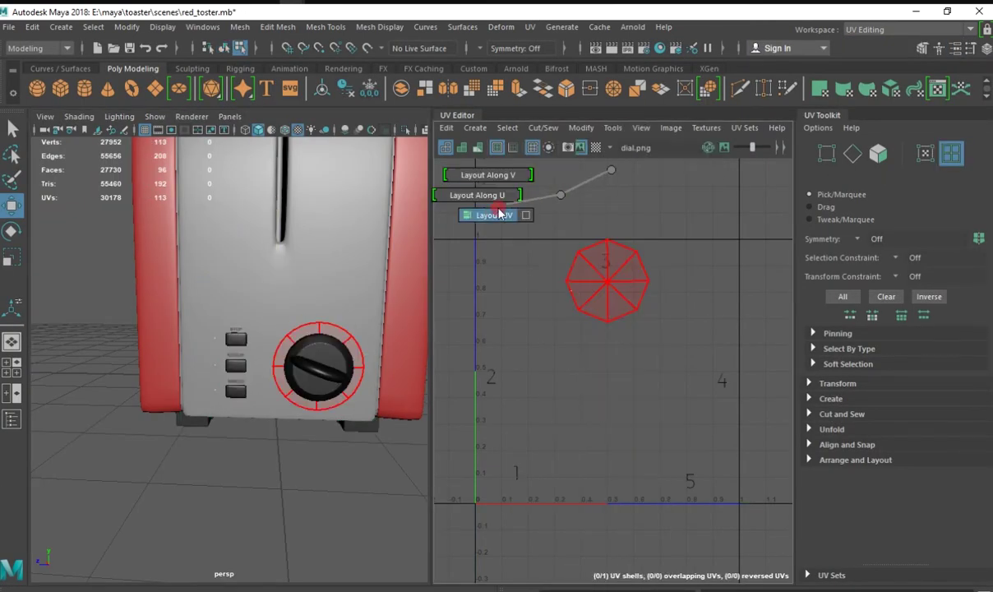
right_drag(633, 182, 492, 217)
key(f)
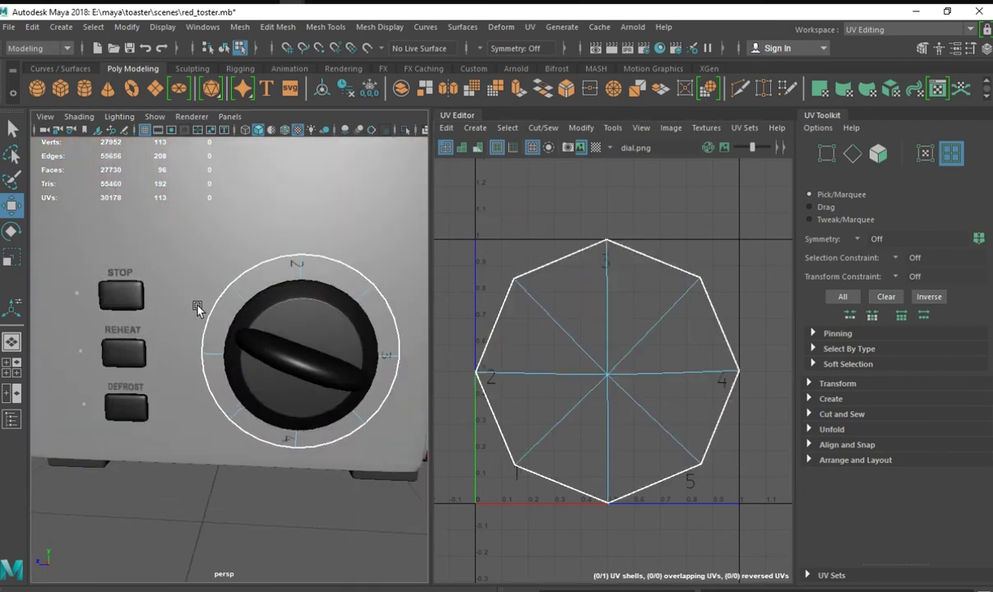
key(e)
right_drag(582, 328, 501, 312)
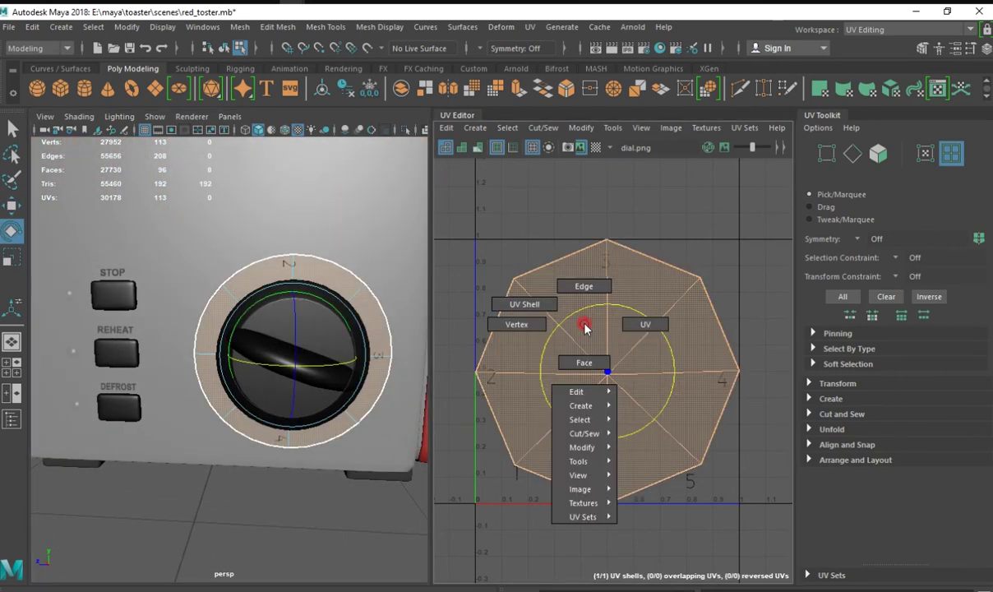
click(513, 332)
mouse_move(548, 346)
mouse_down()
mouse_move(594, 324)
mouse_move(625, 341)
mouse_up()
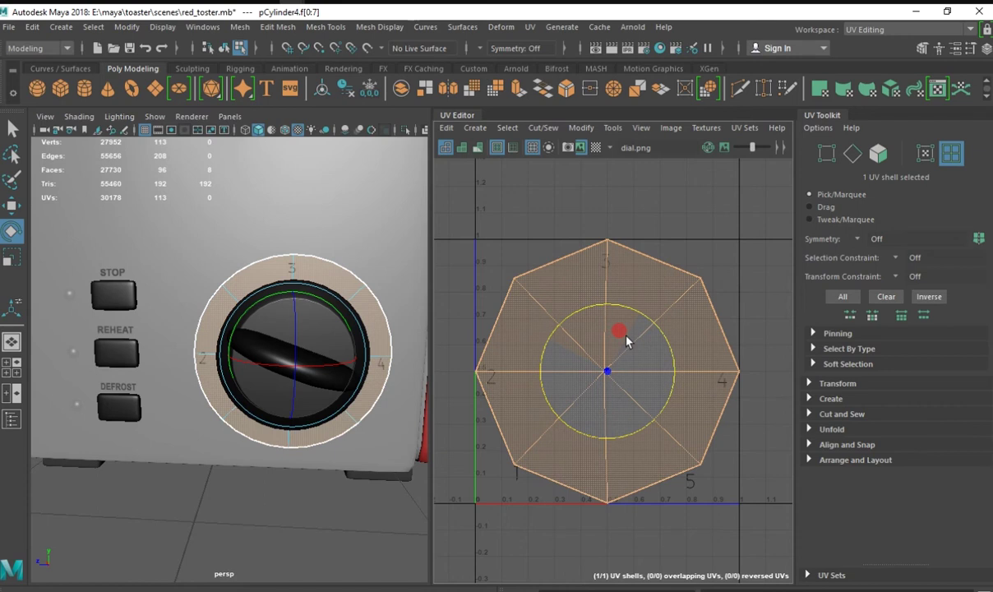
Stretch the dial's UV shell to fill the 0–1 UV square with the layout options.
key(F8)
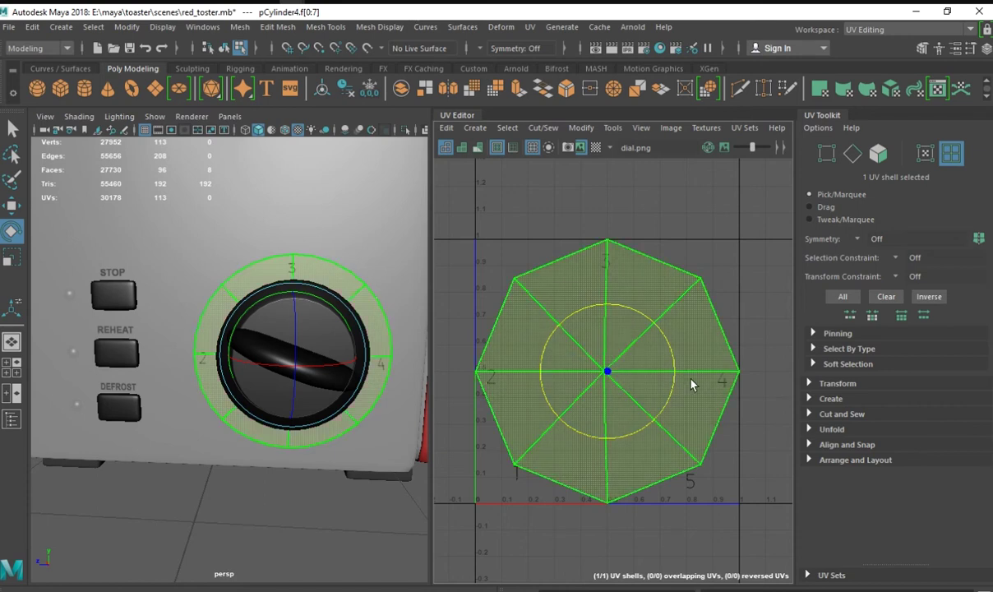
key(F8)
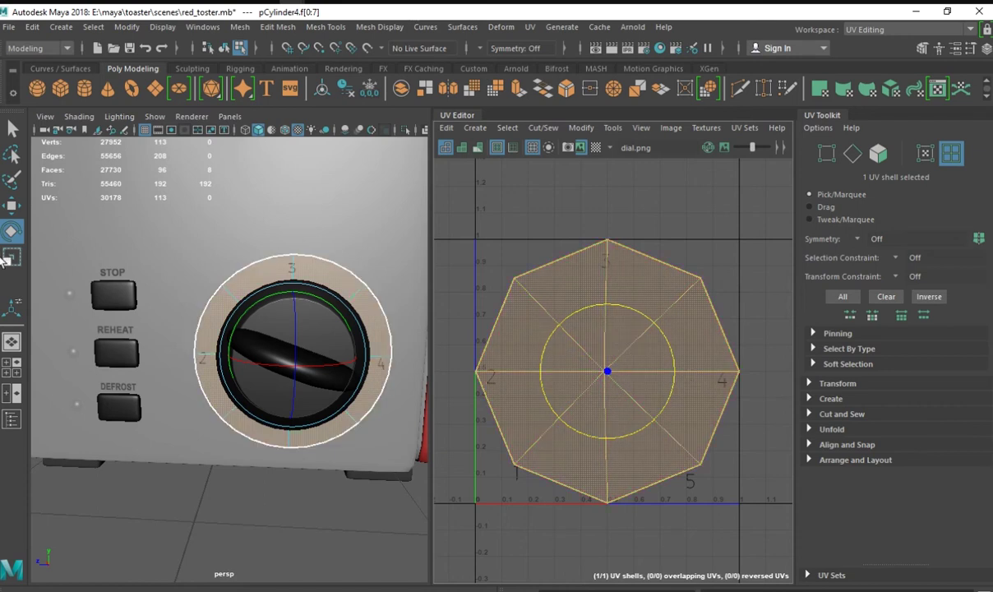
key(w)
key(F8)
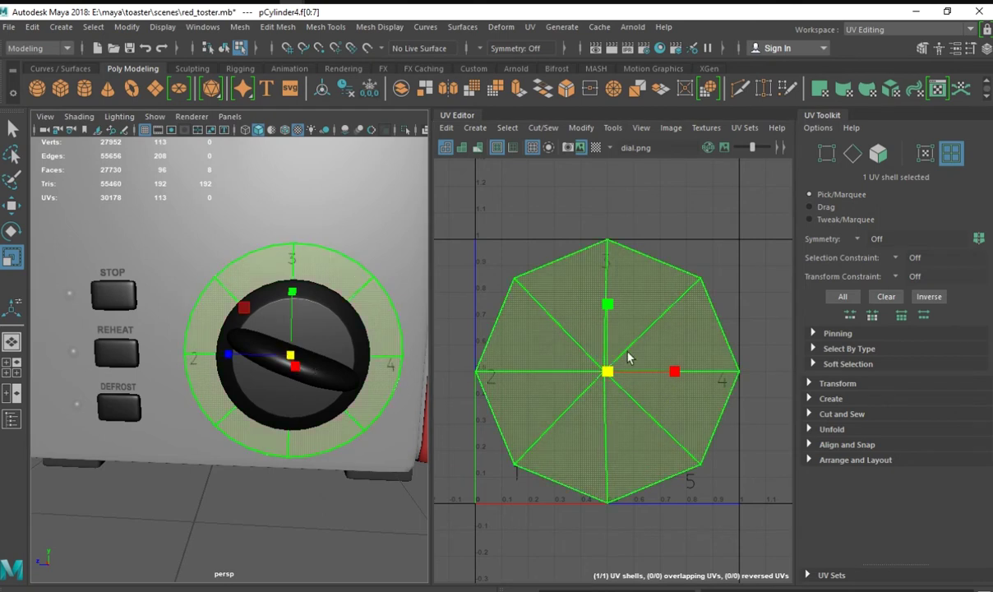
shift+right_drag(559, 169, 473, 208)
key(F8)
key(F8)
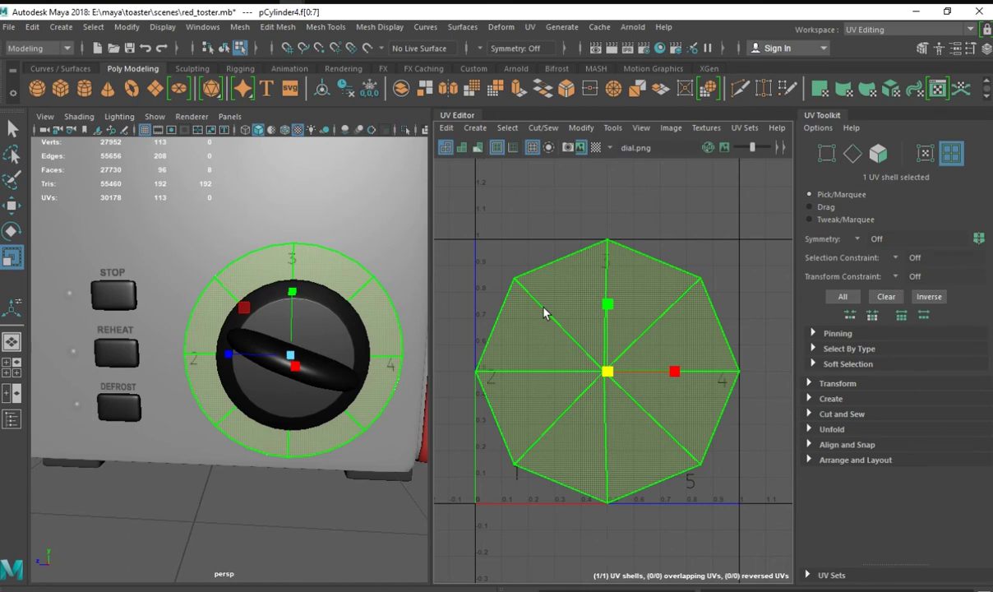
key(F8)
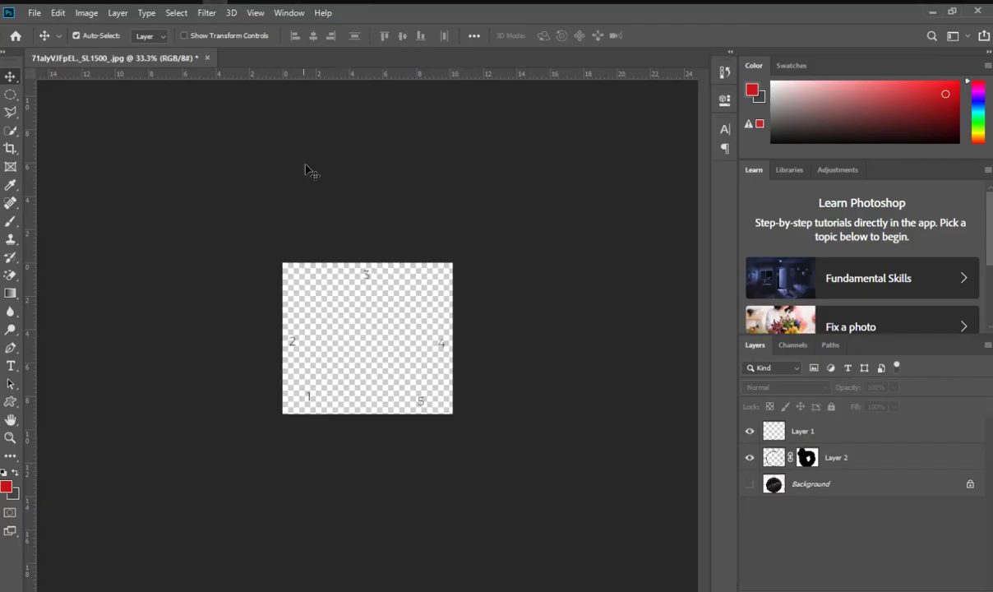
Delete Layer 2's mask and scale the layer down toward the canvas centre.
right_click(813, 461)
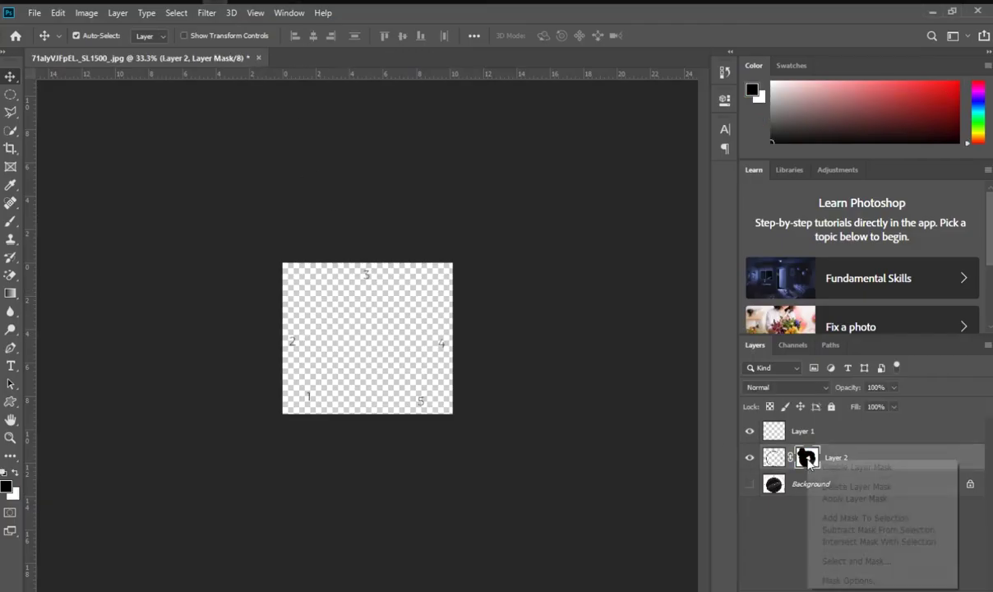
click(835, 485)
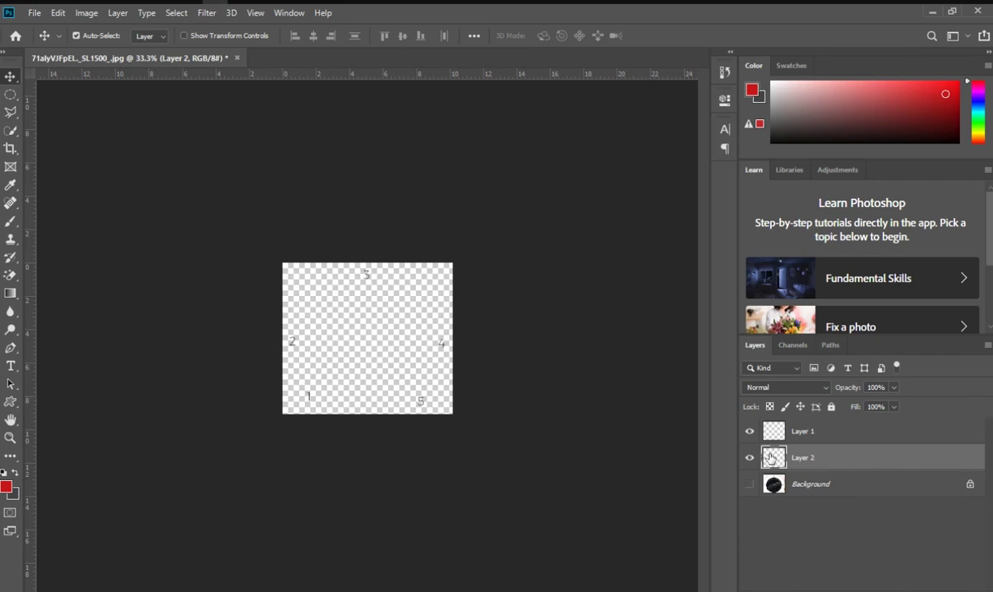
key(ctrl+t)
drag(452, 413, 424, 388)
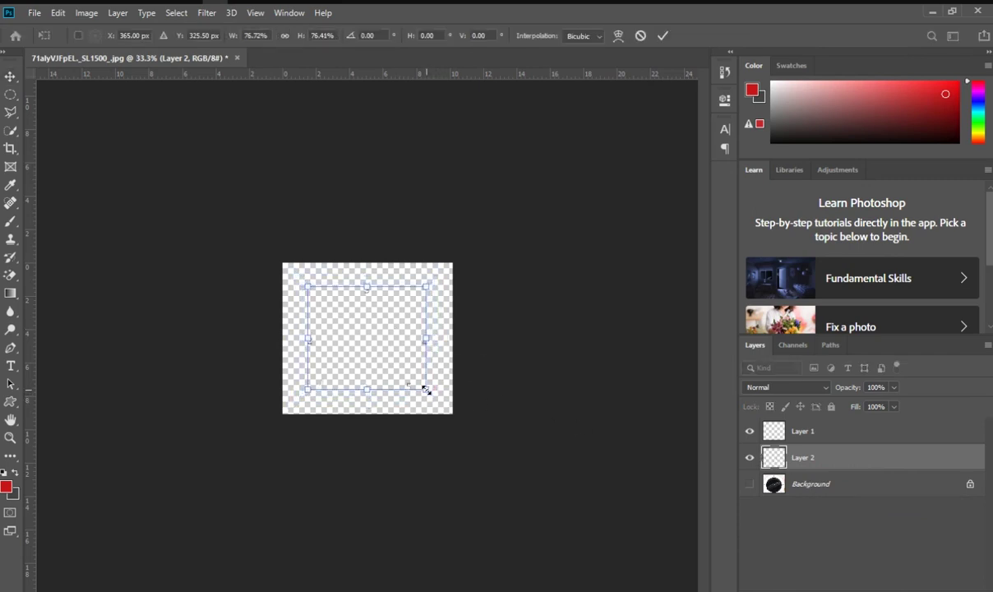
key(Return)
Re-save the image as PNG named dial, replacing the existing dial.png.
key(ctrl+shift+s)
click(206, 284)
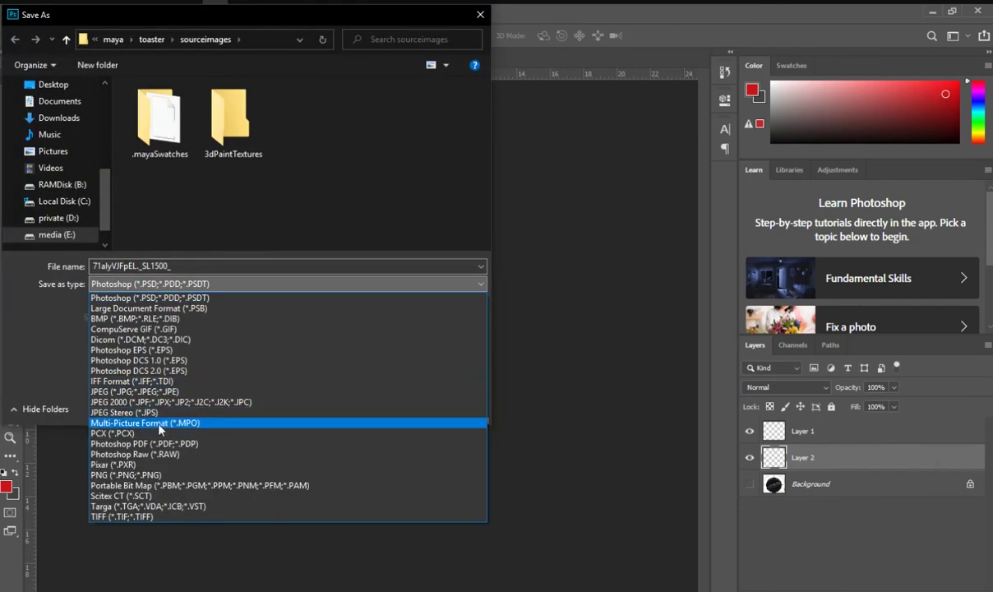
click(198, 472)
click(307, 123)
click(378, 407)
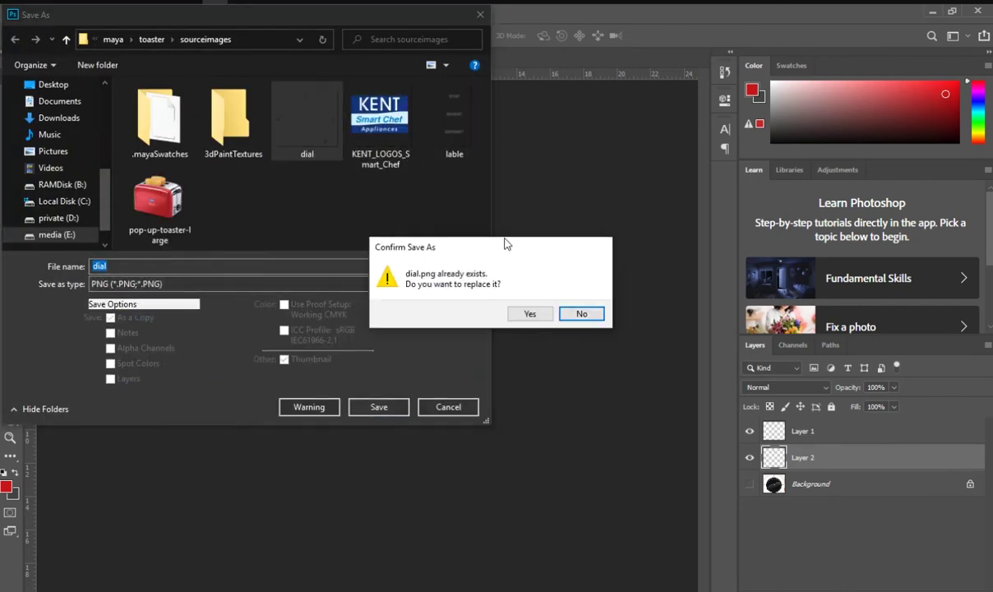
click(527, 312)
click(575, 185)
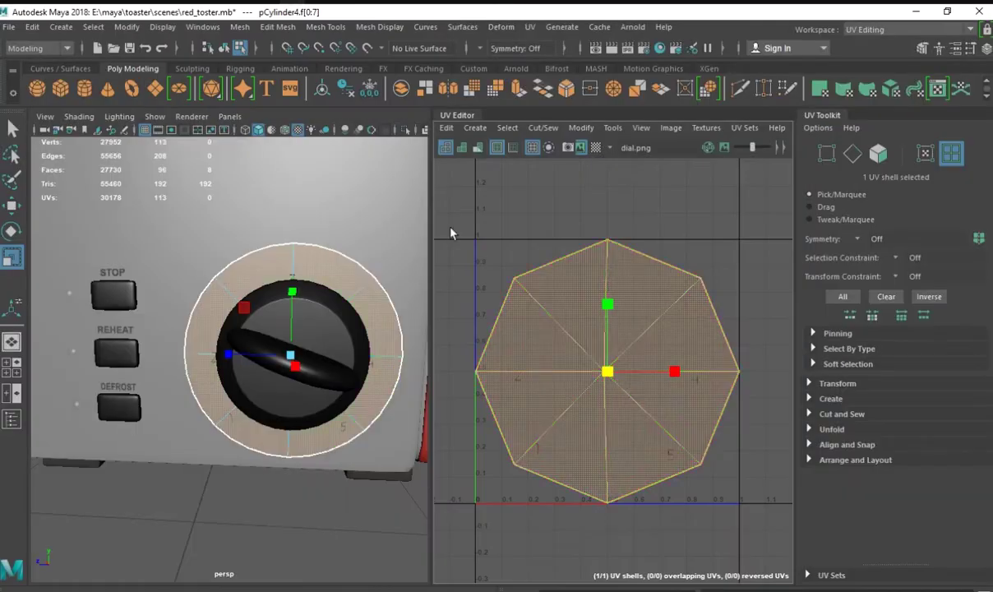
Scale the dial UV shell down, shift it lower, and squeeze it horizontally and vertically.
drag(606, 371, 602, 382)
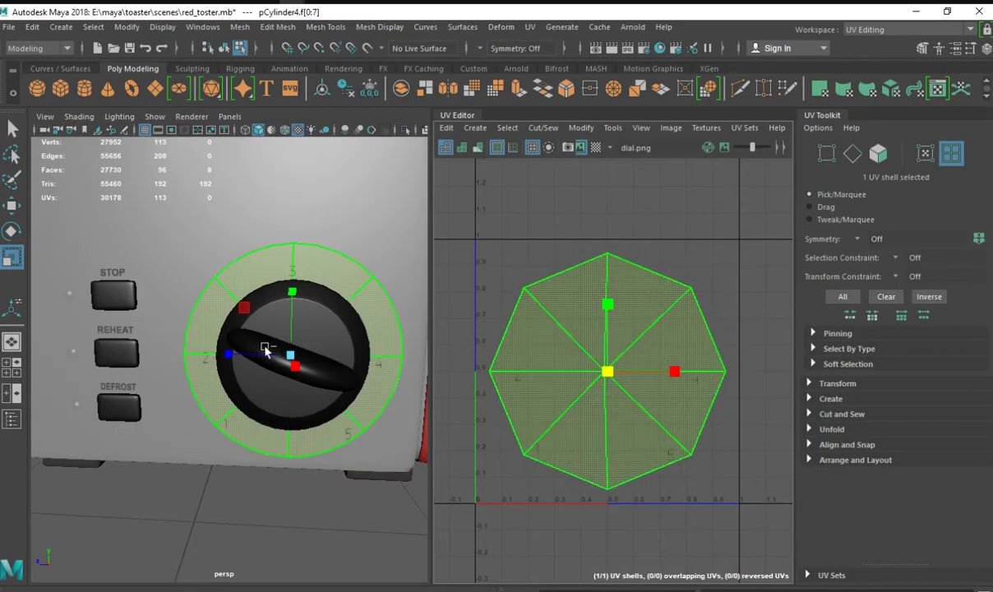
click(11, 205)
drag(614, 328, 606, 329)
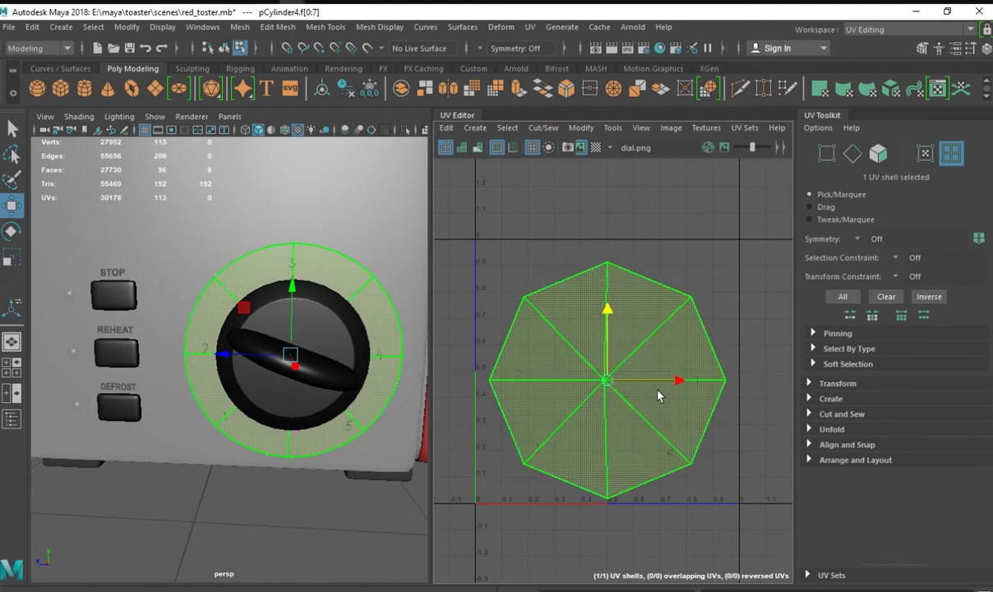
key(r)
drag(676, 383, 670, 384)
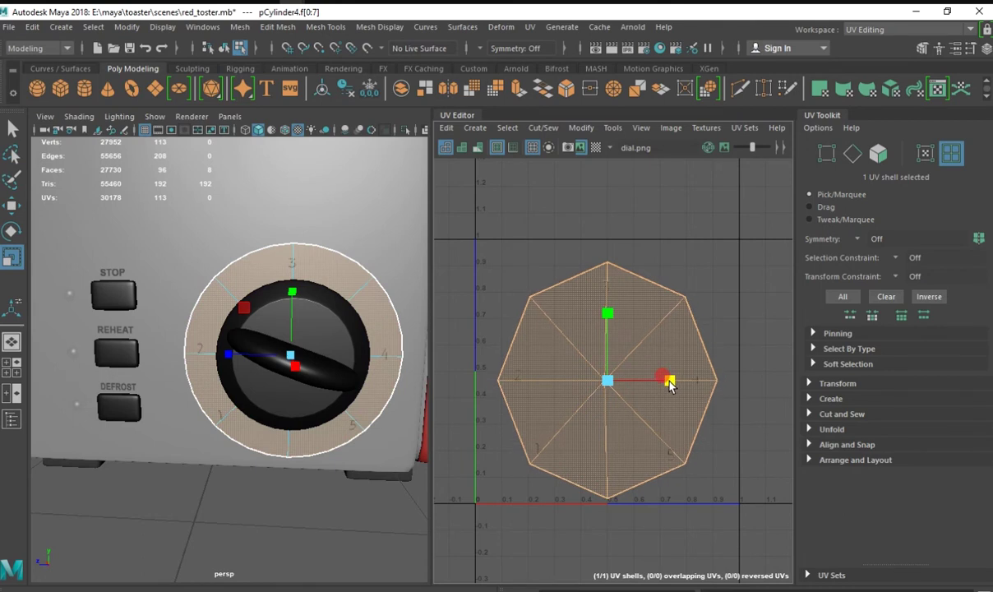
drag(607, 313, 607, 319)
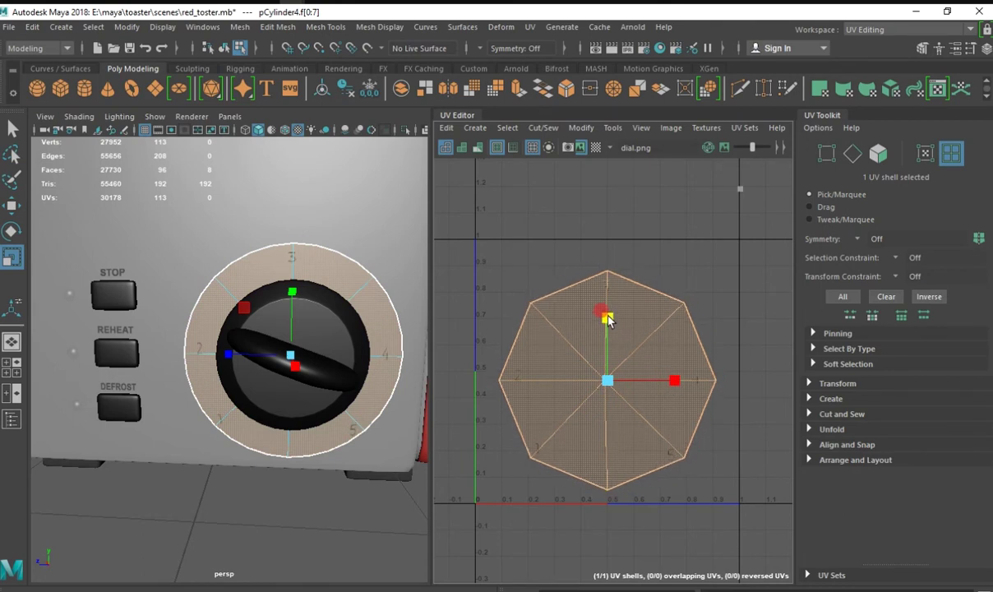
click(11, 205)
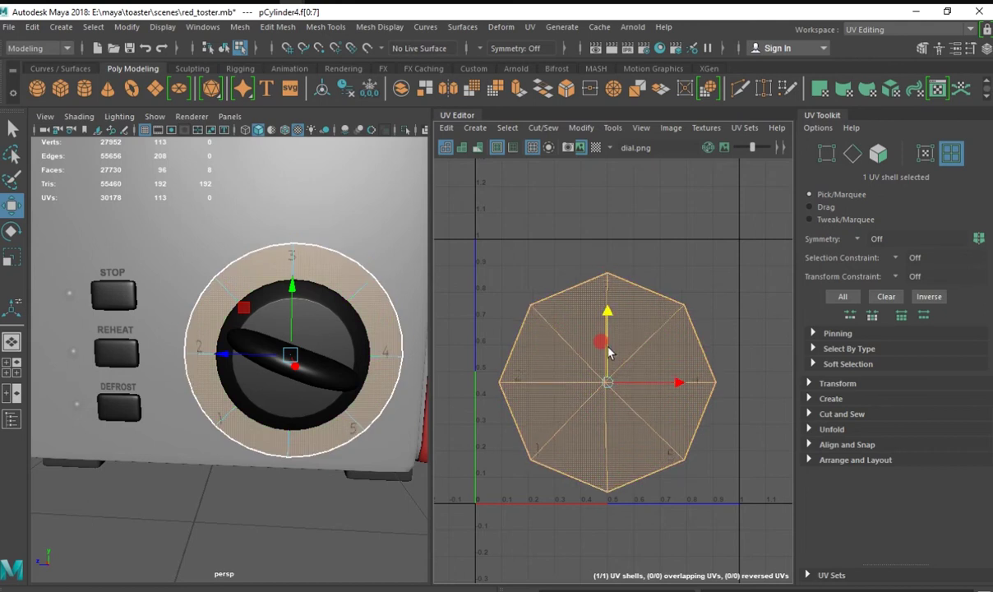
Frame the dial in the full-size side view with textures displayed.
key(space)
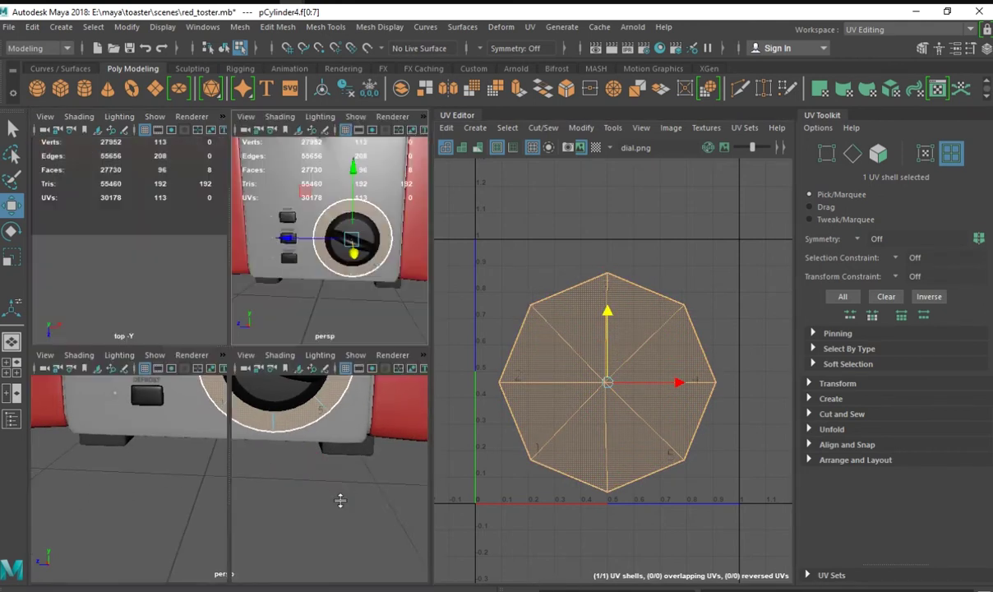
key(space)
scroll(330, 448, up, 3)
key(f)
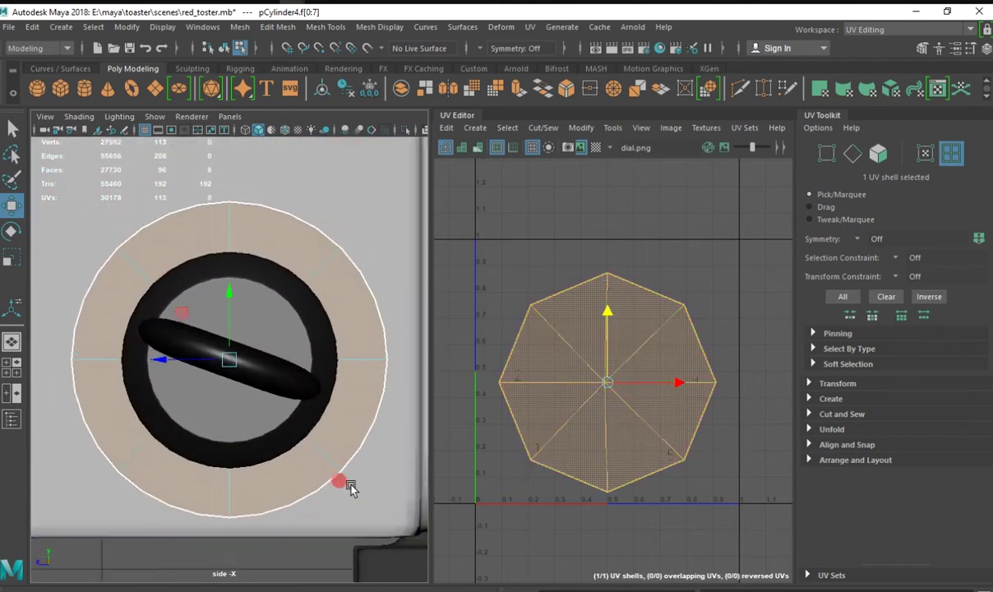
scroll(339, 474, down, 5)
key(6)
scroll(319, 488, up, 2)
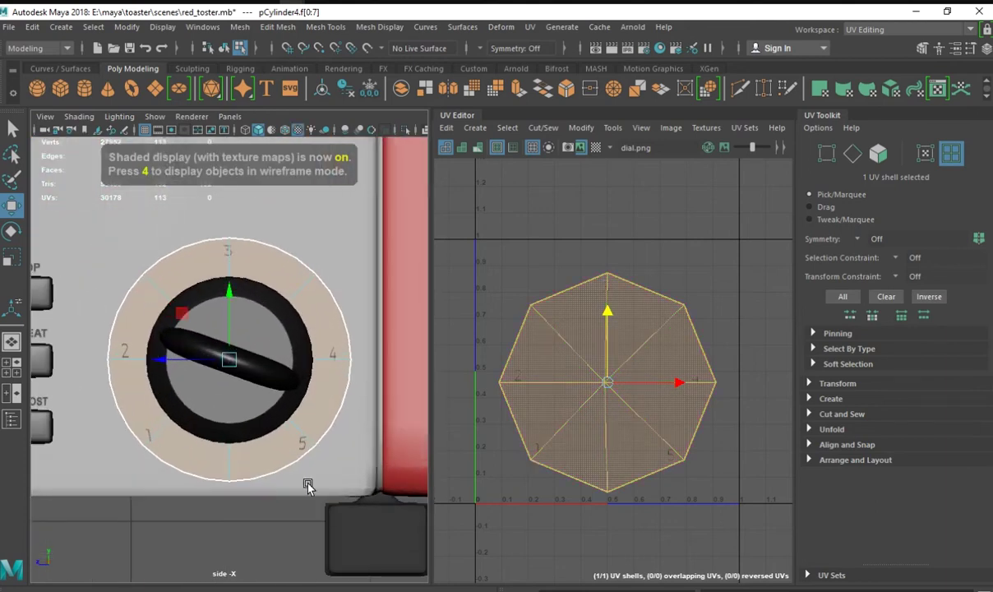
Re-lay out the UV shell automatically, then scale it down and nudge it lower.
key(e)
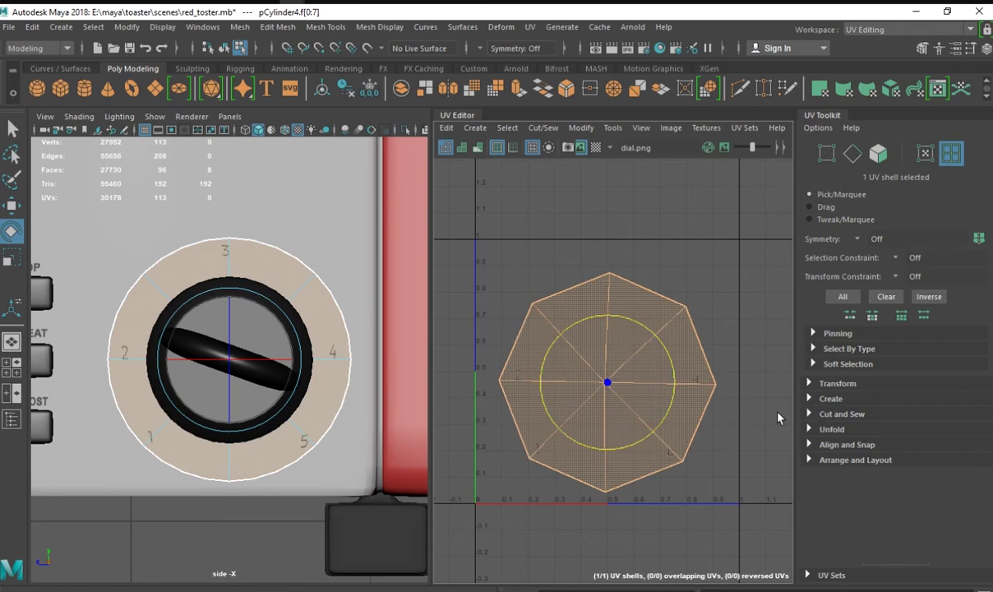
click(632, 304)
shift+right_drag(594, 176, 480, 217)
click(13, 260)
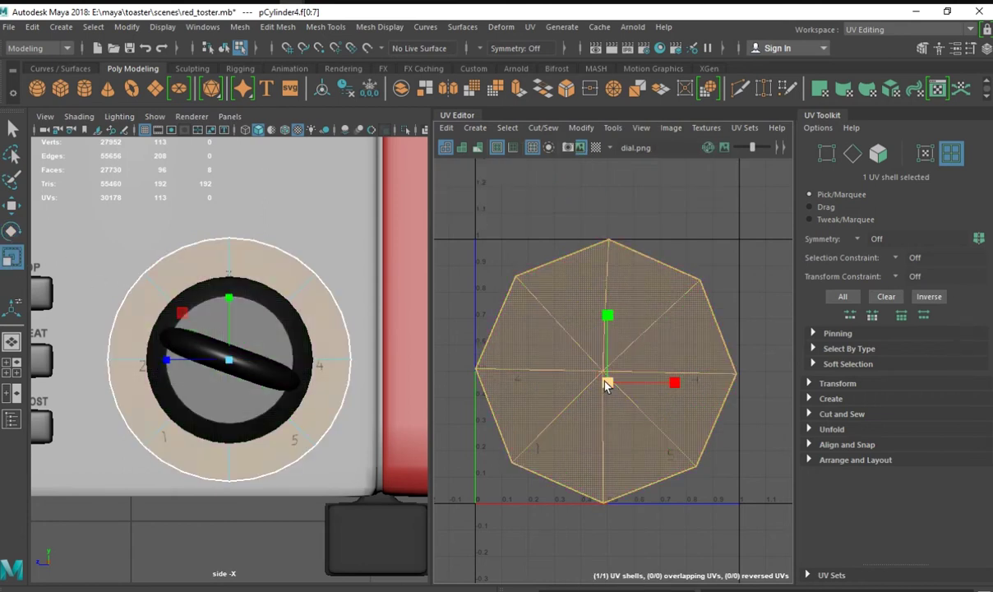
drag(612, 382, 606, 393)
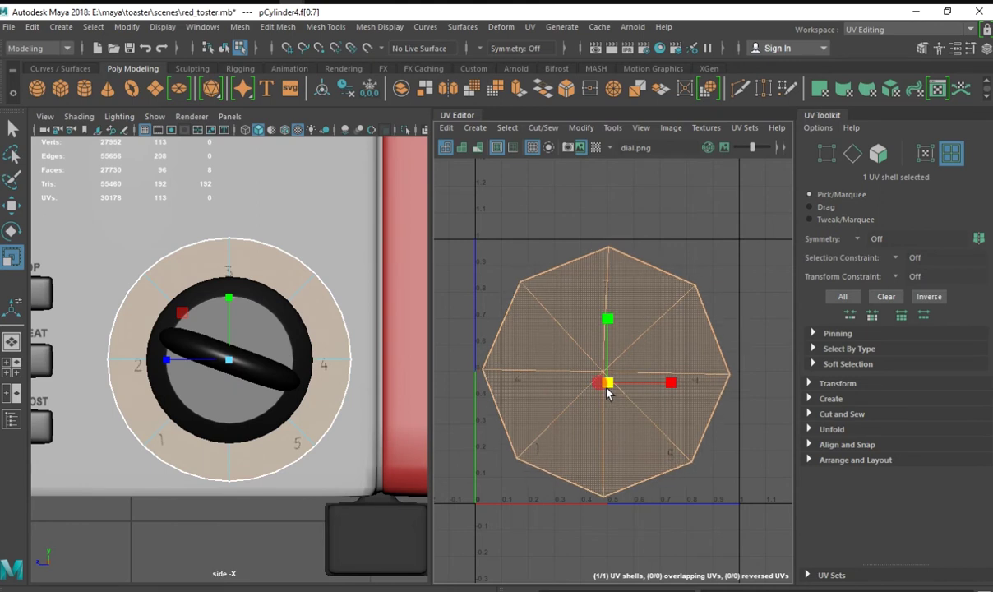
click(11, 205)
drag(601, 312, 611, 331)
key(r)
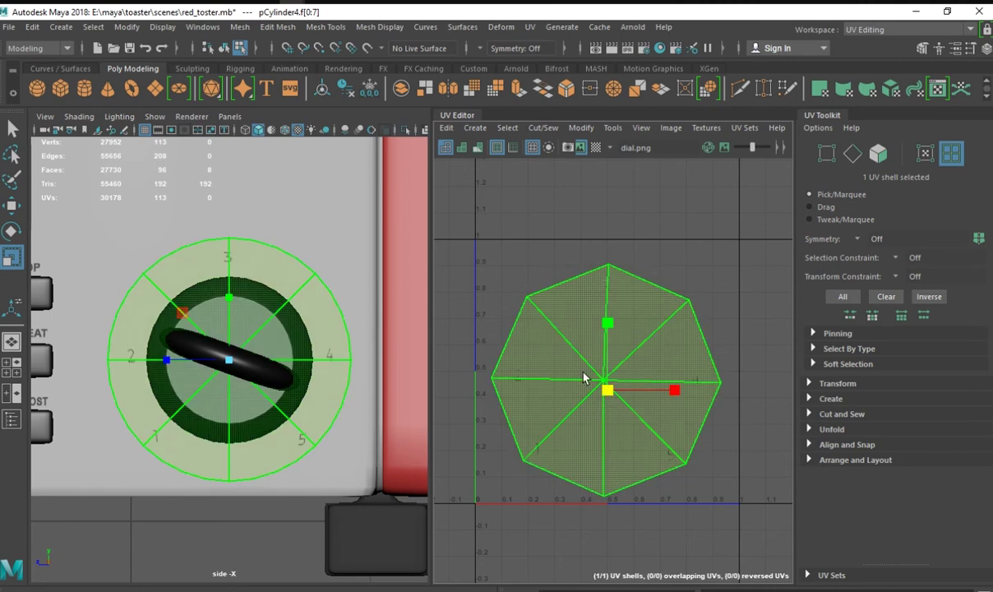
Switch to the Maya Classic workspace and select the bar across the dial.
click(904, 28)
click(863, 45)
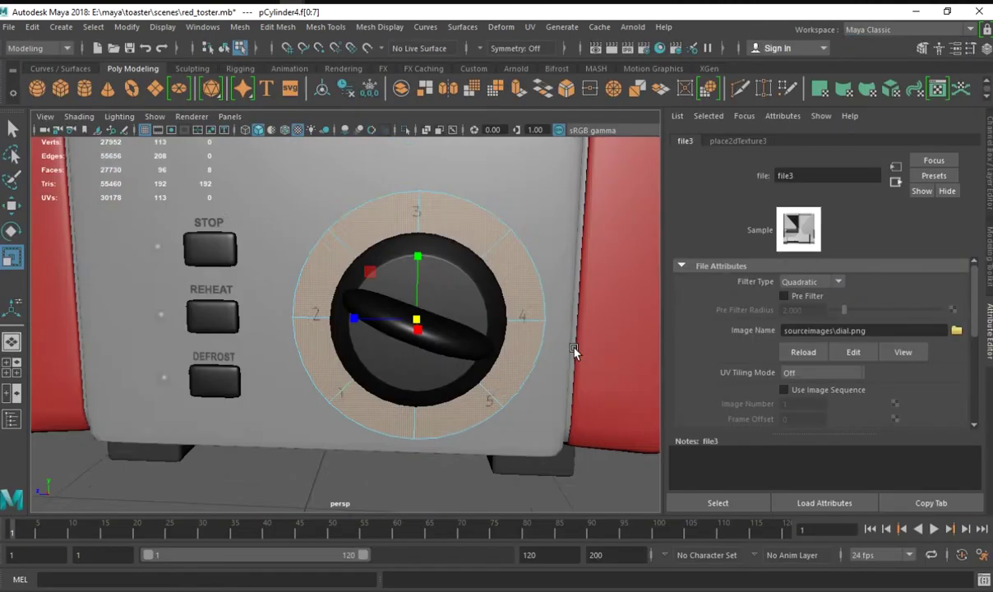
scroll(574, 352, down, 3)
click(638, 350)
mouse_move(638, 350)
alt+mouse_down()
mouse_move(605, 370)
mouse_move(472, 366)
mouse_move(489, 166)
mouse_move(598, 378)
alt+mouse_up()
click(399, 287)
shift+right_click(398, 277)
ctrl+click(396, 325)
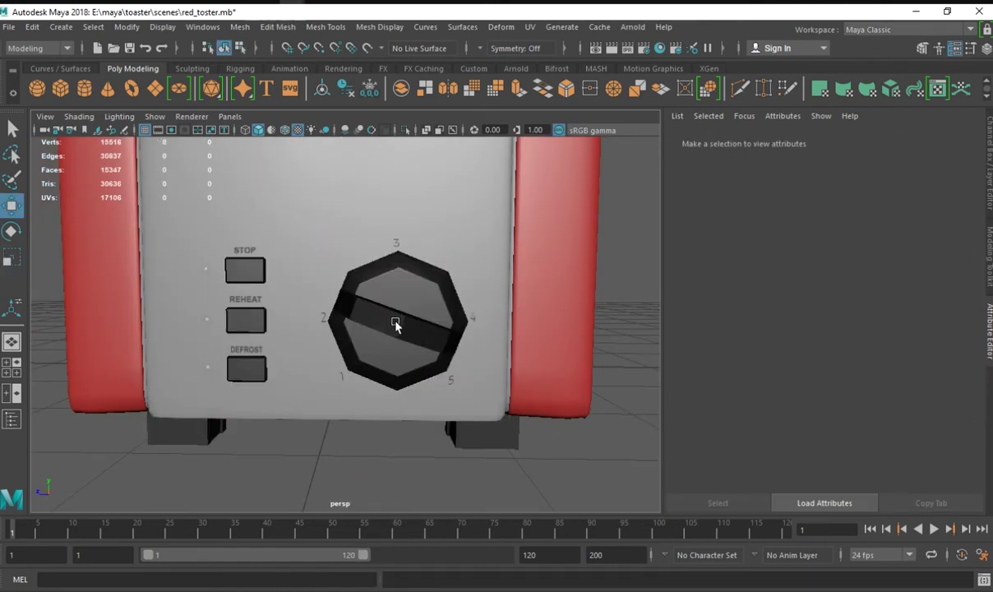
click(396, 325)
Rotate the dial bar to about 65.8 degrees around the dial's centre.
key(e)
drag(287, 337, 287, 340)
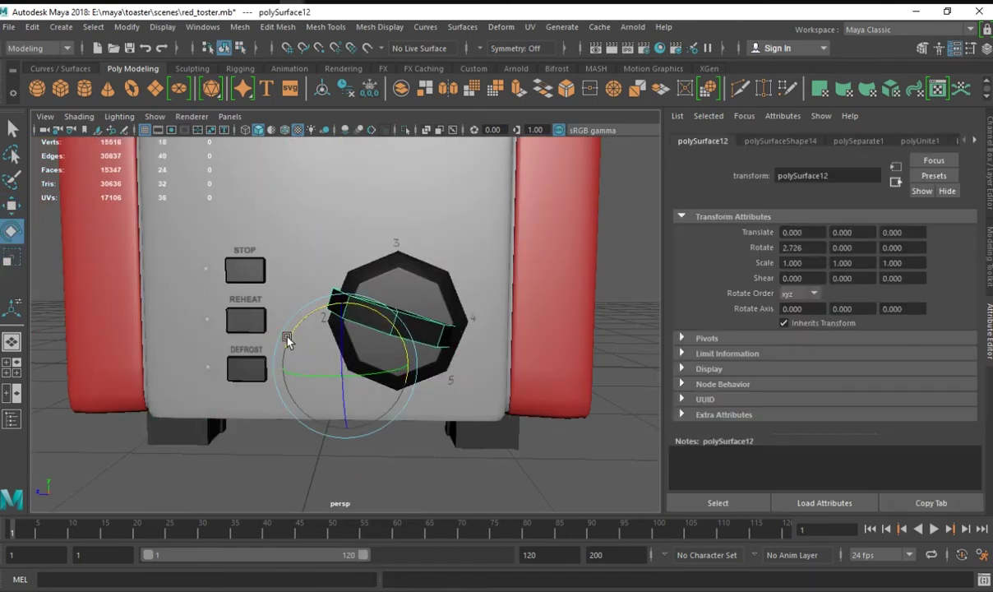
click(321, 88)
drag(324, 304, 350, 362)
key(space)
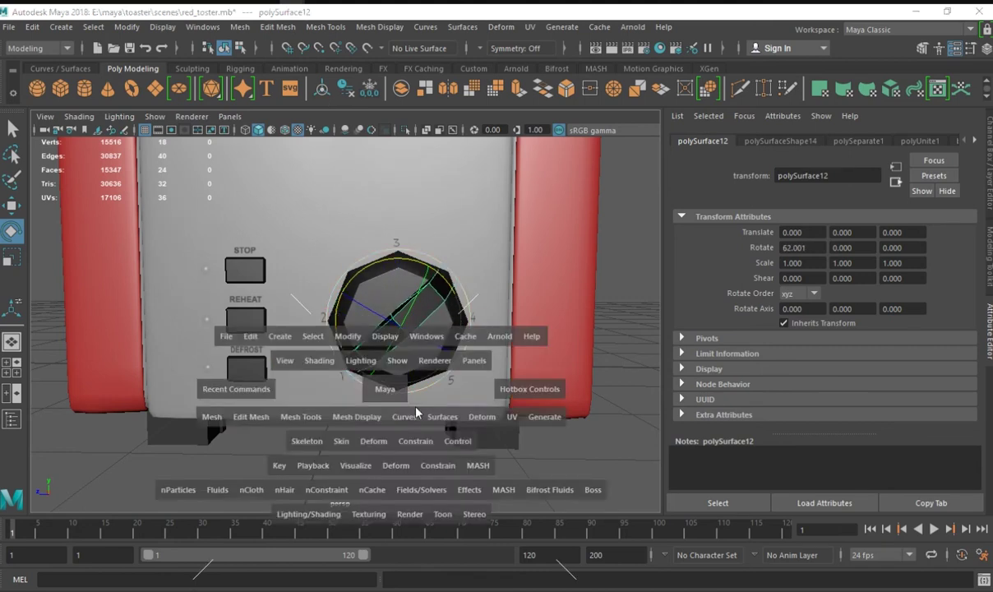
alt+right_drag(370, 380, 506, 455)
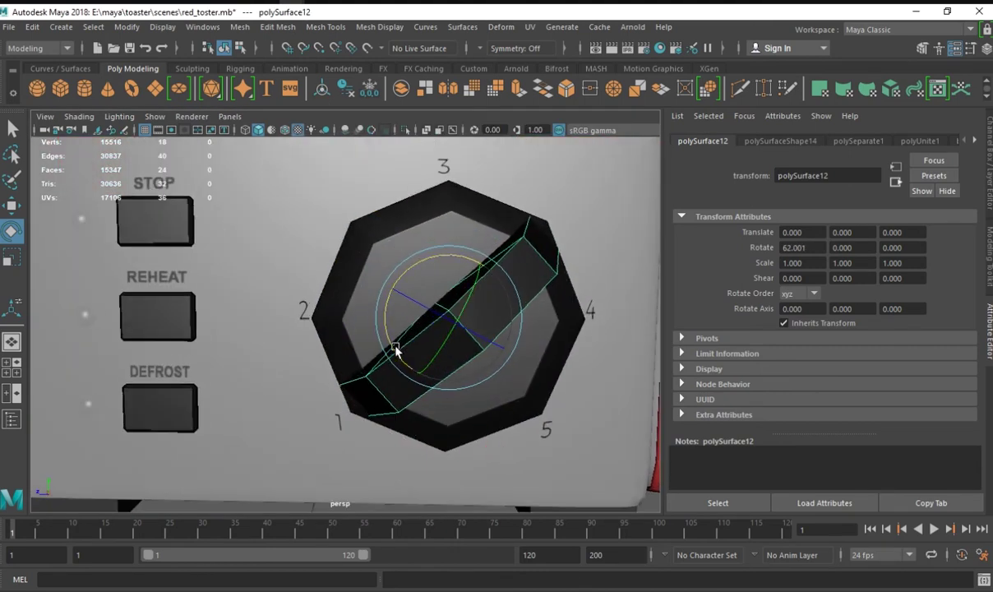
drag(395, 349, 397, 351)
scroll(397, 351, down, 3)
scroll(440, 369, down, 2)
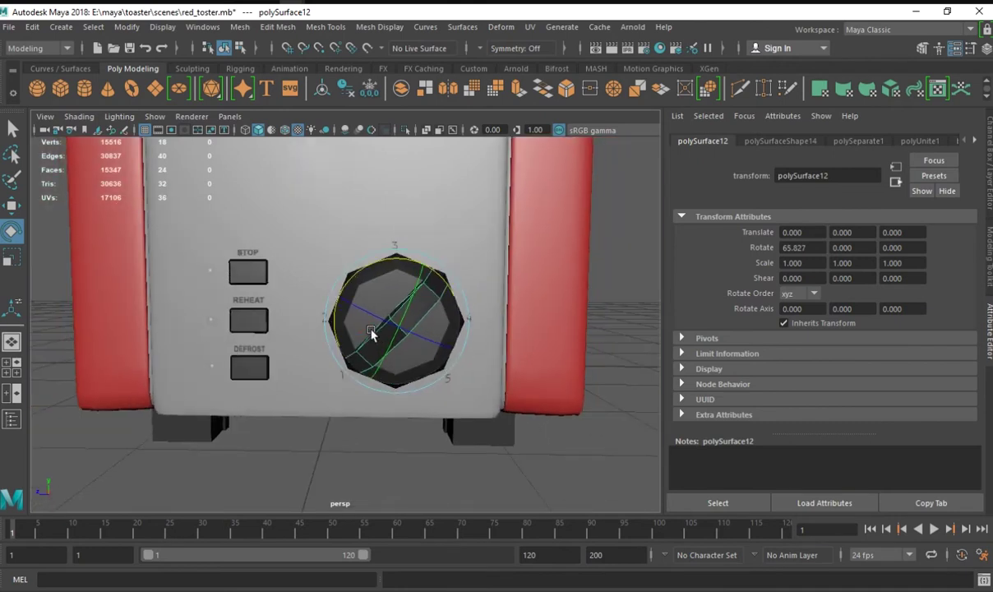
Select the toaster's foot and bring the toaster's front into view.
right_drag(394, 194, 417, 251)
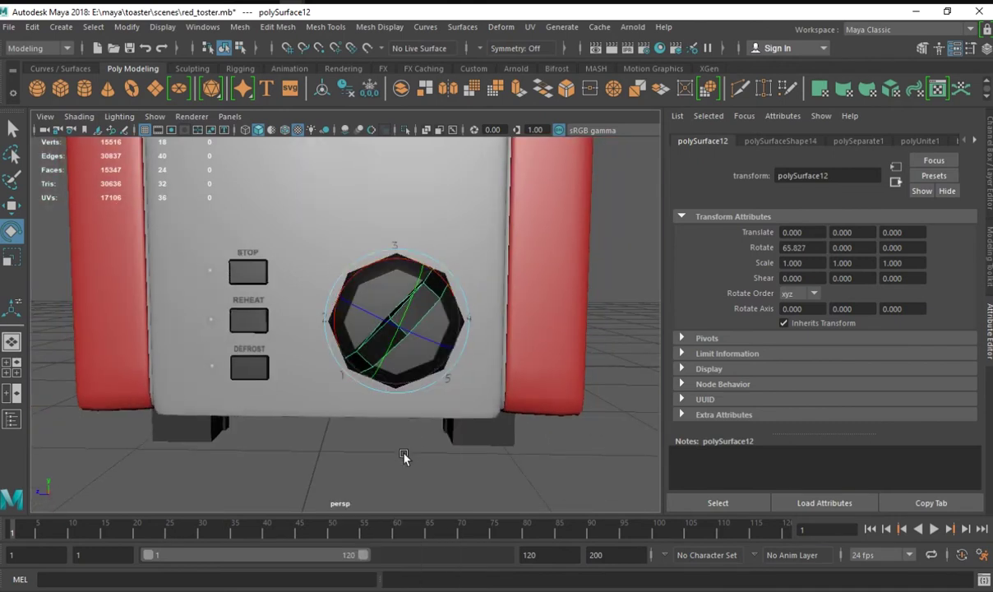
click(391, 328)
click(490, 428)
alt+drag(184, 407, 189, 502)
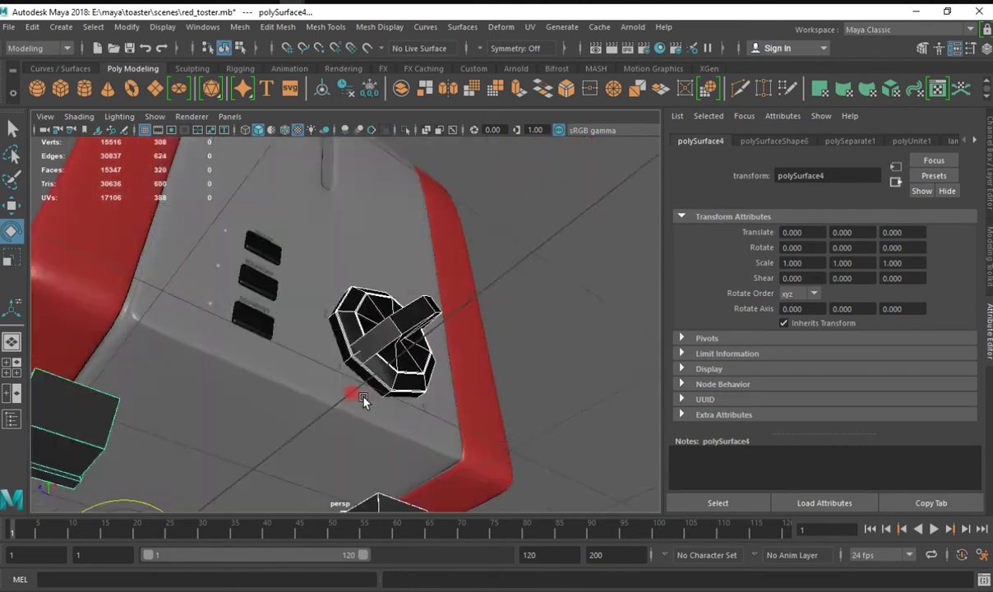
alt+drag(344, 435, 378, 308)
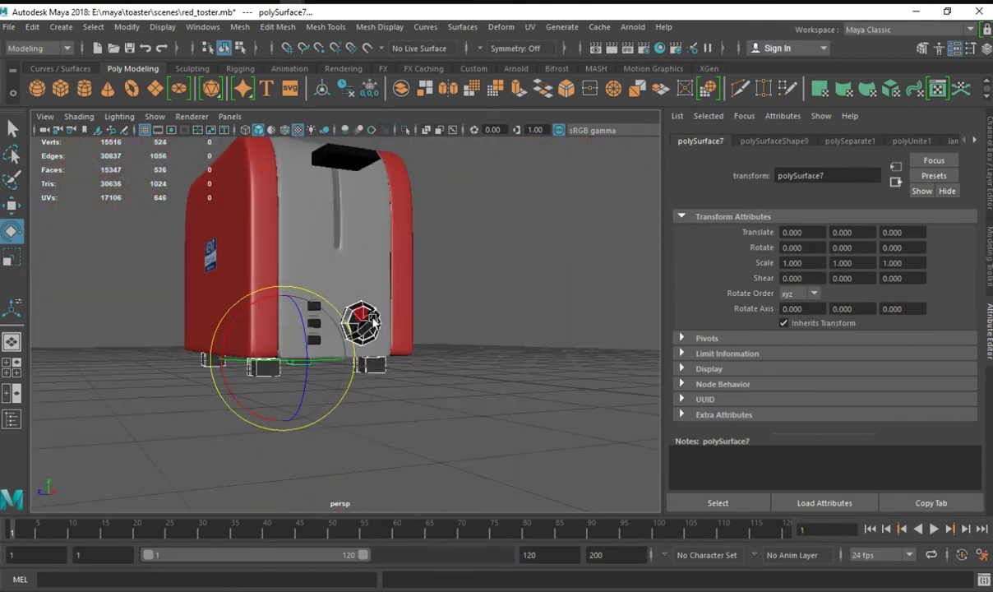
right_drag(374, 310, 349, 236)
scroll(354, 216, up, 5)
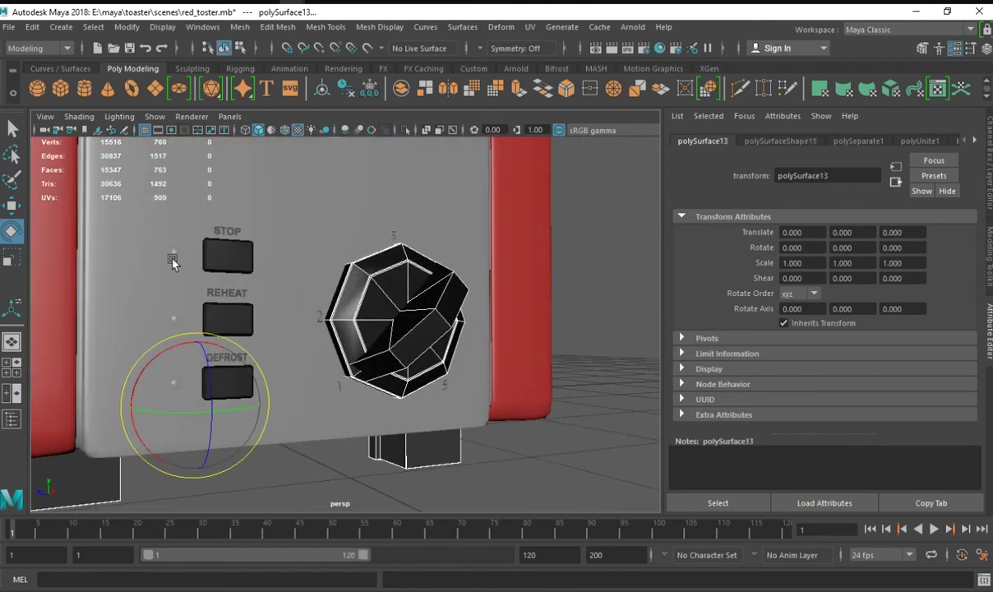
Combine the REHEAT button, dial and DEFROST button into one mesh, then deselect.
shift+click(237, 313)
shift+click(241, 368)
click(241, 367)
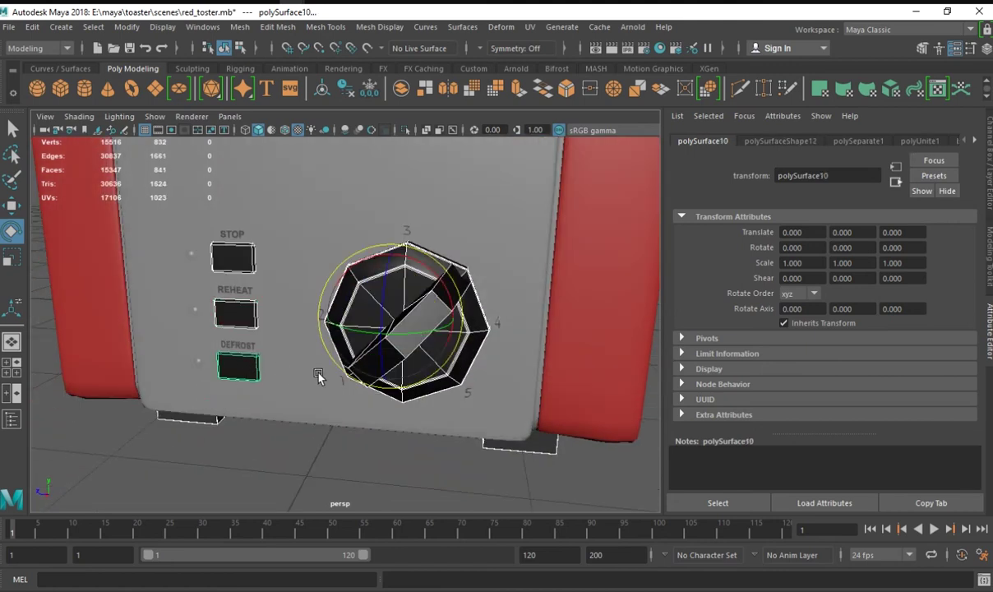
alt+drag(322, 377, 355, 359)
scroll(295, 332, down, 5)
shift+right_click(348, 241)
click(343, 492)
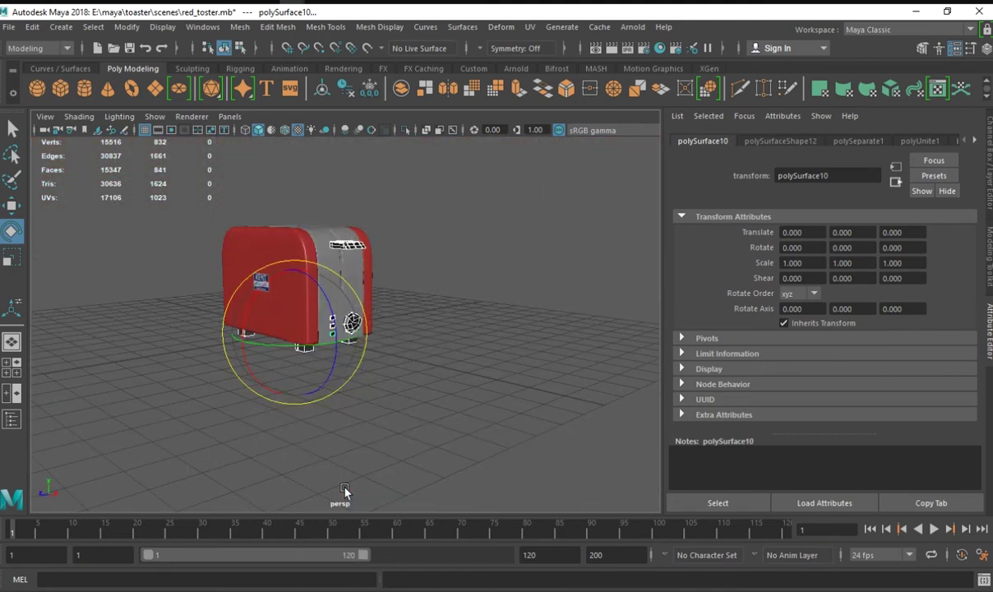
click(405, 375)
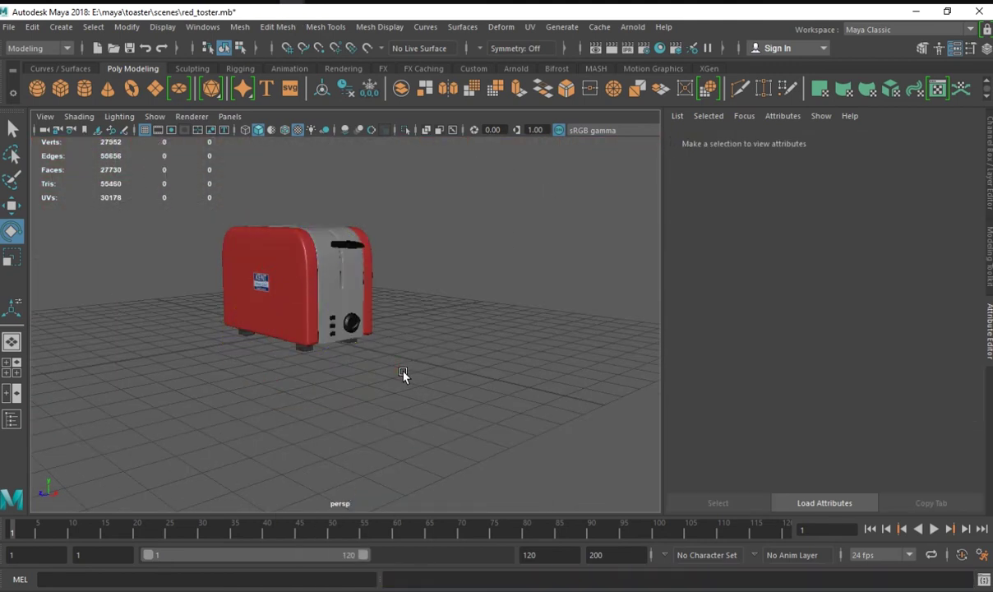
Save the scene, scale the new cube to toast-slice size and raise it above the toaster.
key(ctrl+s)
alt+drag(402, 375, 395, 433)
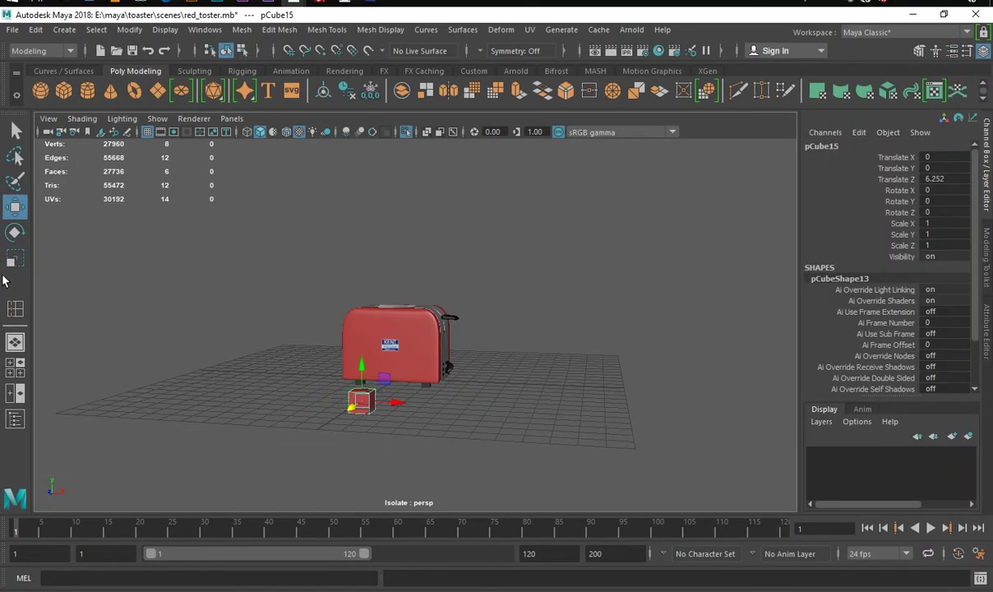
key(r)
mouse_move(352, 405)
mouse_down()
mouse_move(406, 426)
mouse_move(339, 387)
mouse_move(341, 454)
mouse_move(352, 415)
mouse_move(277, 472)
mouse_move(237, 366)
mouse_move(286, 434)
mouse_up()
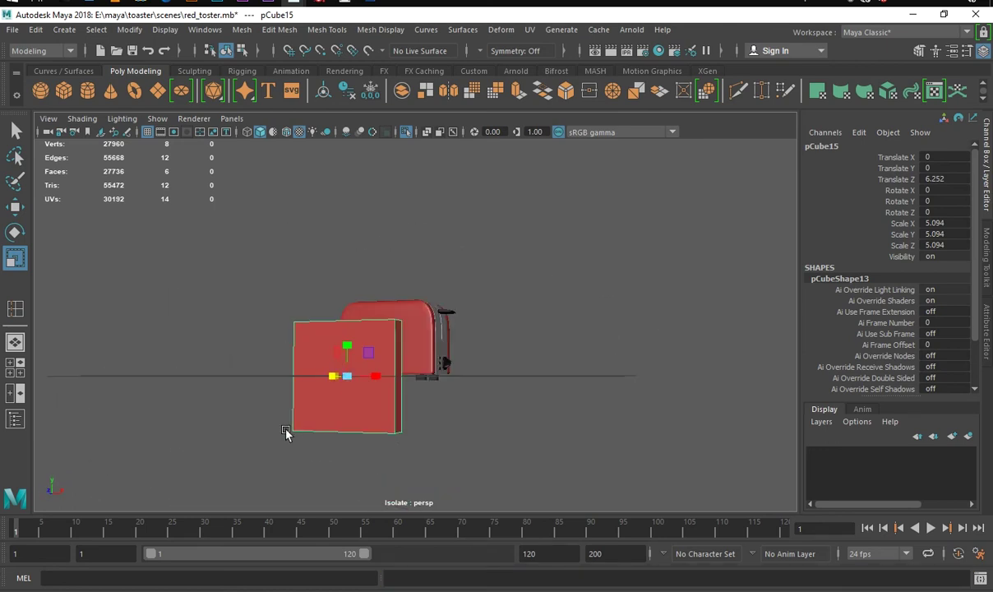
key(space)
key(space)
drag(419, 428, 369, 436)
click(15, 206)
drag(411, 396, 408, 298)
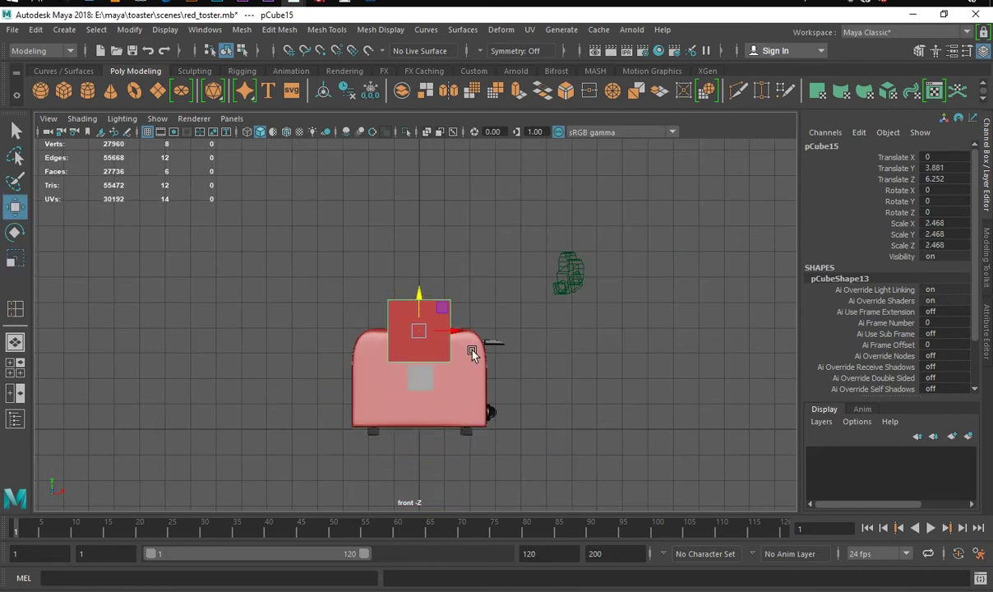
Insert a horizontal edge loop across the cube and scale its vertices inward to pinch the middle.
alt+right_drag(473, 353, 727, 452)
mouse_move(387, 195)
right_down()
mouse_move(380, 313)
mouse_move(317, 272)
right_up()
drag(369, 322, 366, 310)
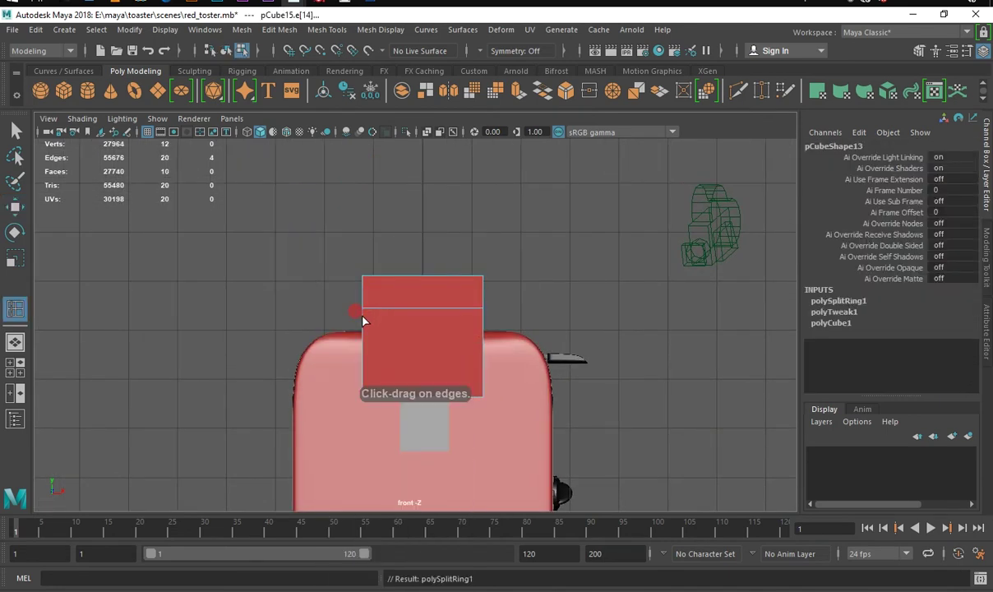
right_drag(360, 196, 310, 286)
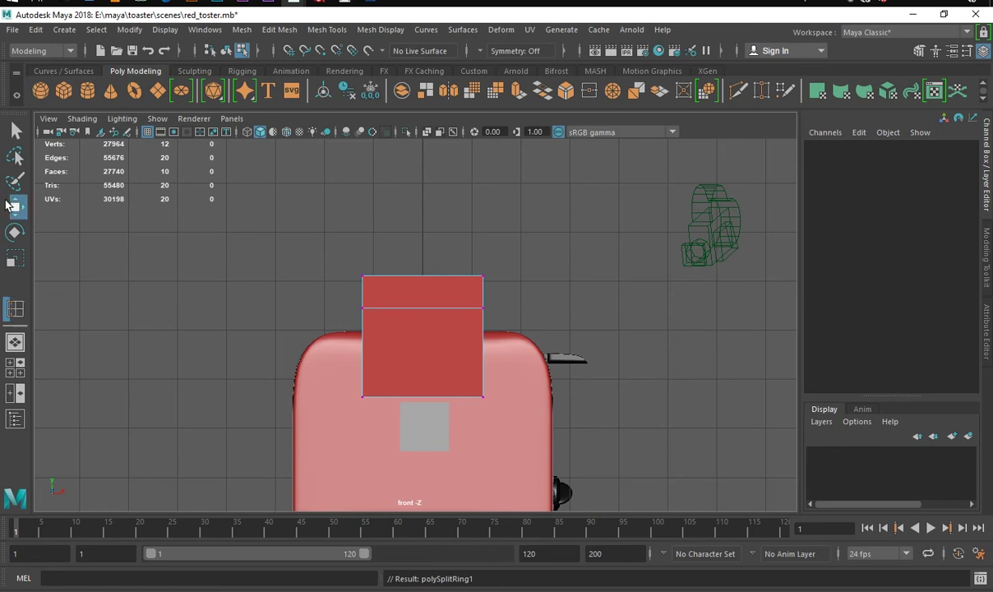
click(15, 205)
drag(175, 303, 548, 321)
click(12, 261)
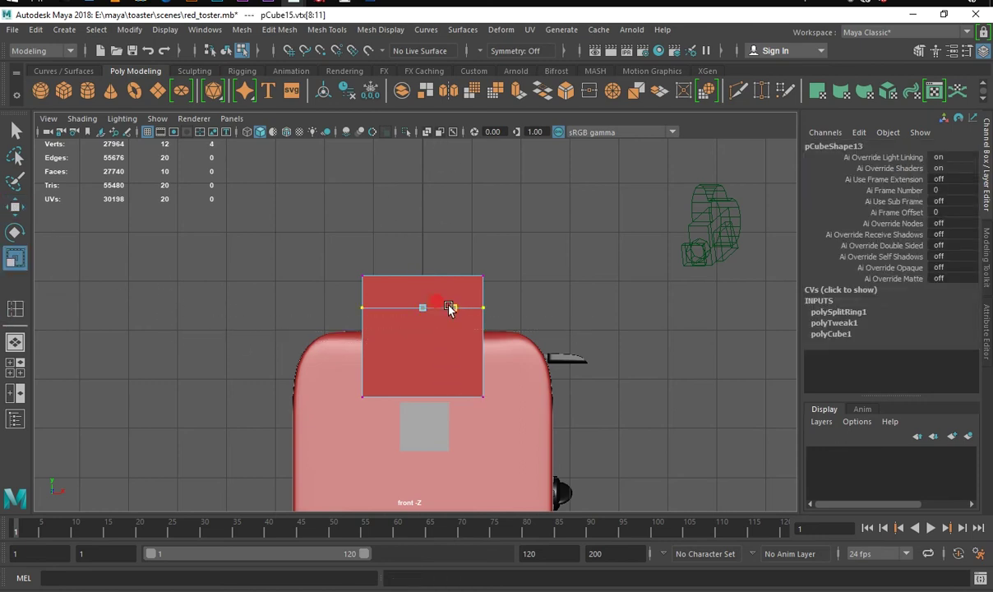
drag(453, 307, 446, 307)
right_drag(446, 309, 513, 177)
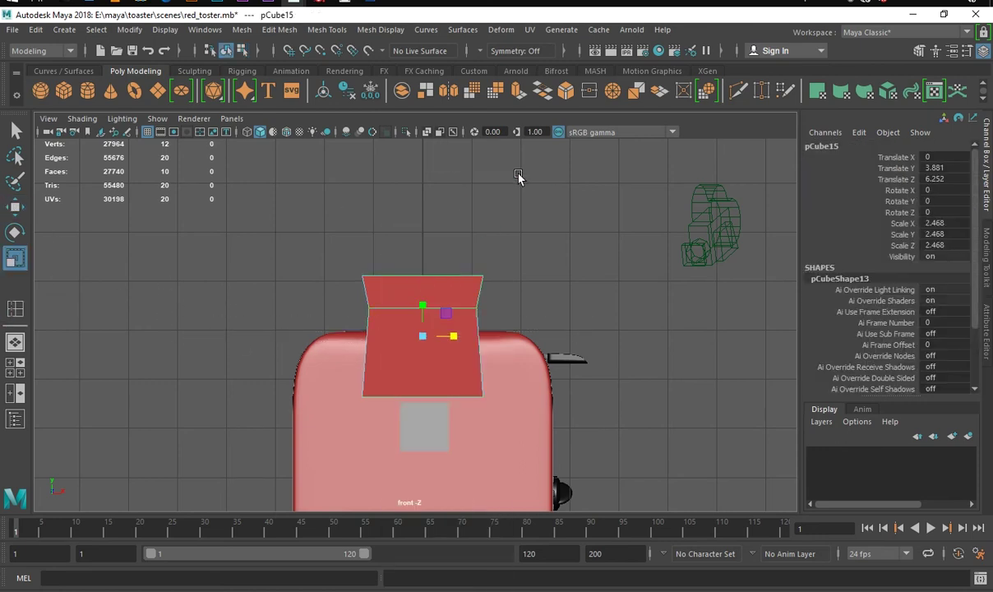
Preview the slab smoothed, then turn the preview off and reselect the slab in perspective view.
key(3)
click(529, 302)
click(464, 307)
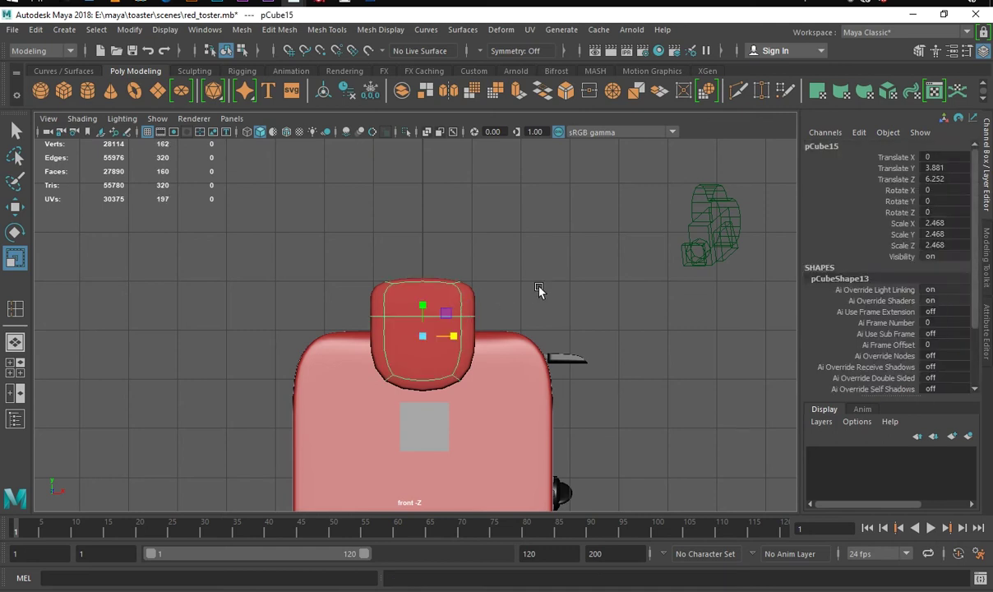
mouse_move(531, 299)
alt+mouse_down()
mouse_move(497, 309)
mouse_move(514, 262)
mouse_move(547, 271)
alt+mouse_up()
key(1)
key(space)
key(space)
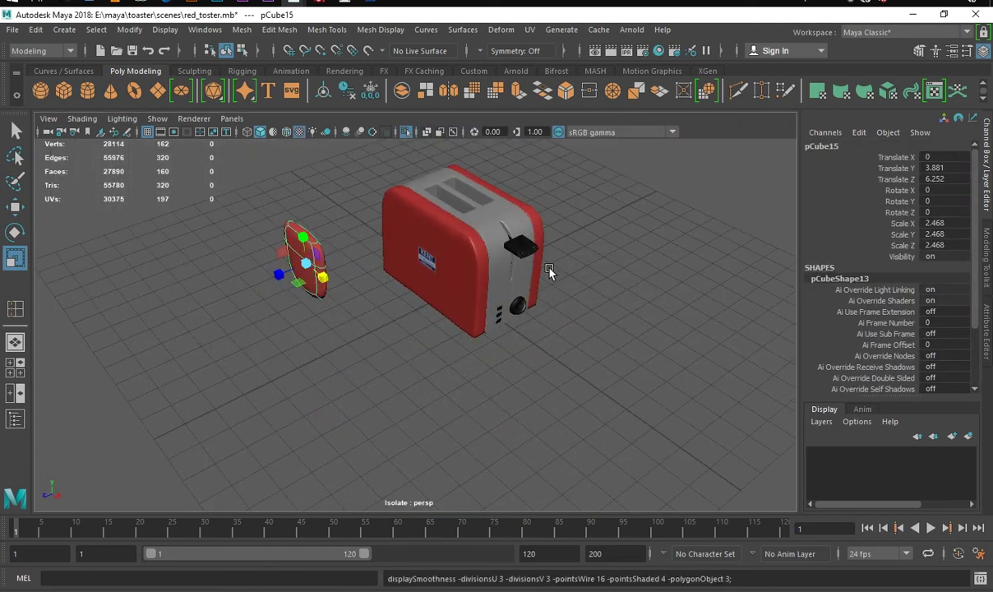
click(400, 361)
click(319, 279)
key(1)
Bevel all of the slab's edges with a fraction of 0.657.
right_drag(322, 197, 333, 180)
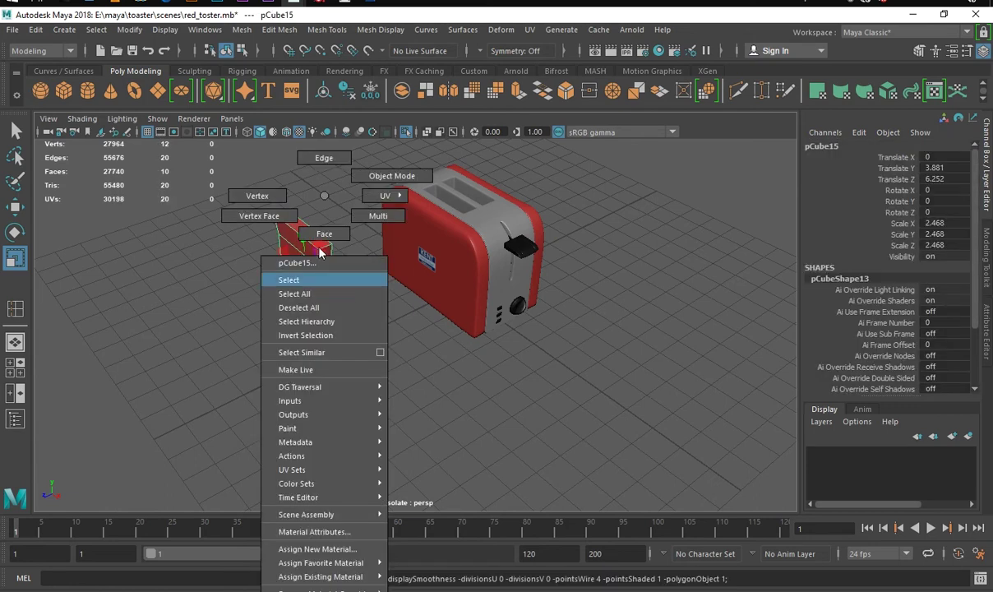
right_drag(235, 199, 248, 205)
drag(356, 351, 267, 198)
mouse_move(267, 197)
alt+mouse_down()
mouse_move(382, 310)
mouse_move(313, 215)
alt+mouse_up()
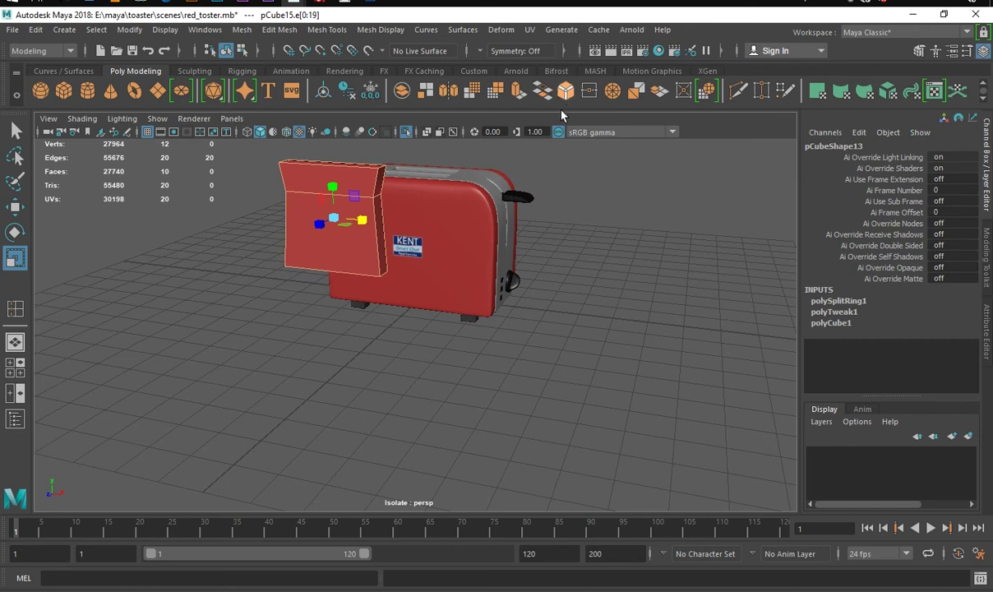
key(ctrl+b)
mouse_move(369, 187)
right_down()
mouse_move(407, 145)
mouse_move(367, 192)
mouse_move(449, 168)
right_up()
Orbit and zoom around the bevelled slab to inspect it, then go to the front view.
click(249, 313)
alt+drag(249, 313, 384, 249)
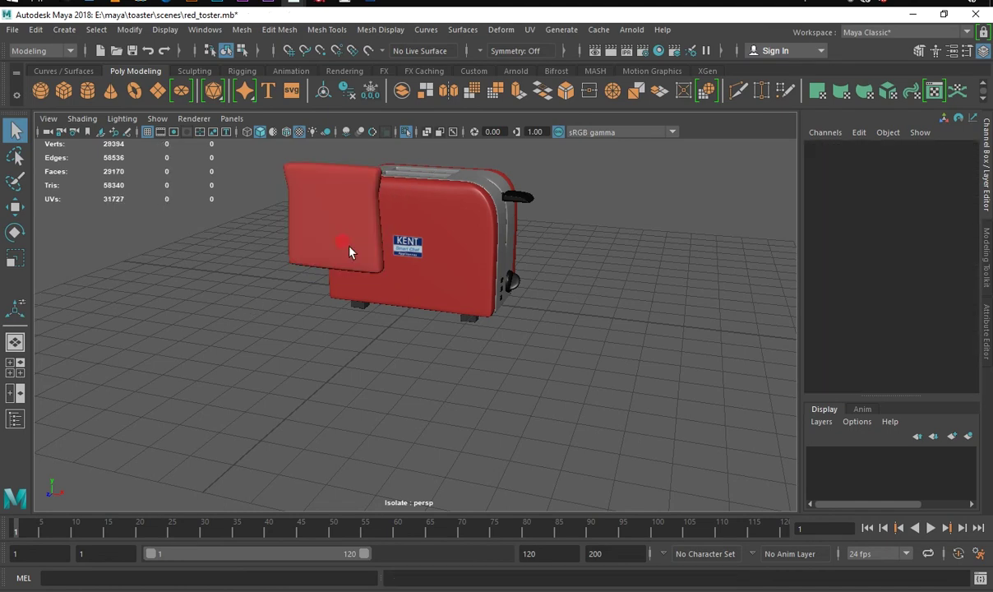
click(384, 249)
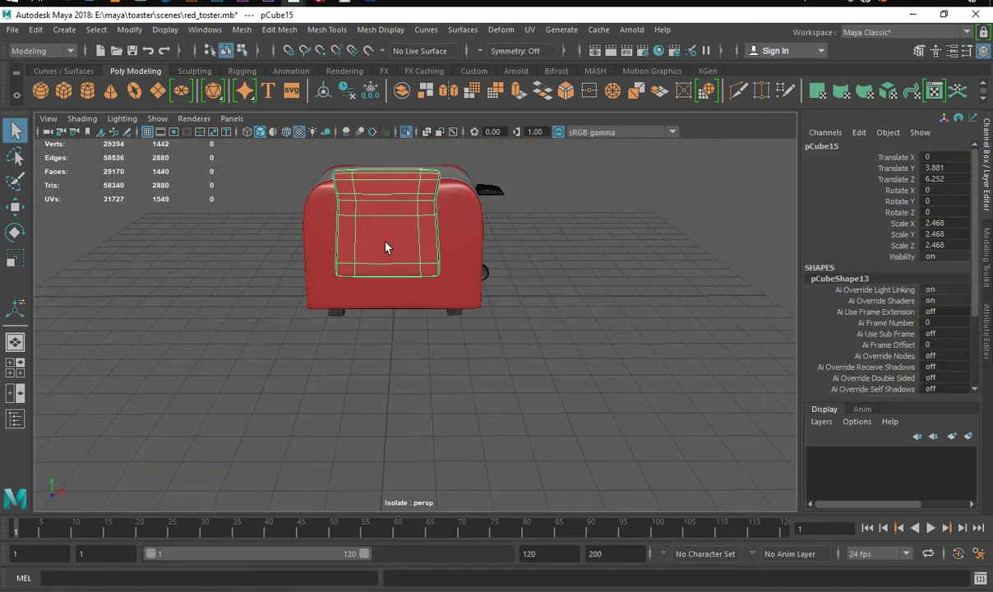
alt+drag(388, 245, 405, 257)
alt+right_drag(405, 257, 403, 303)
alt+drag(403, 302, 361, 303)
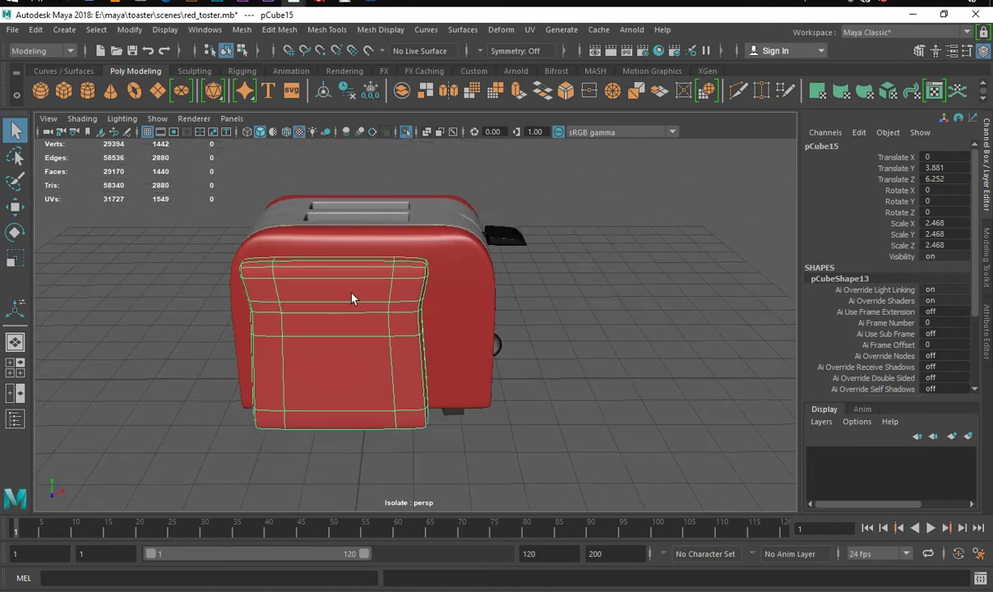
key(space)
key(space)
right_drag(421, 195, 437, 156)
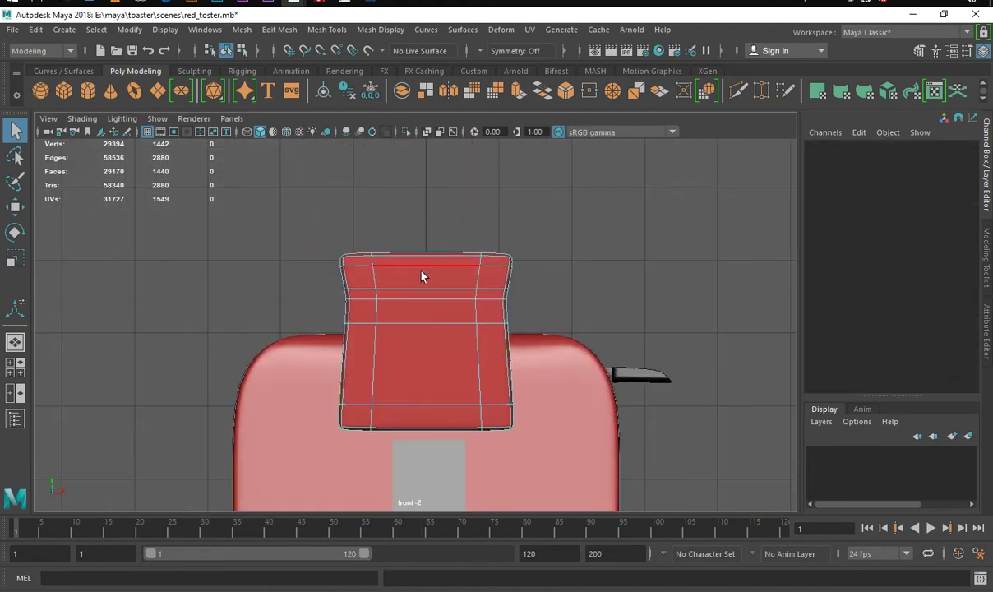
Select the slab's bottom edge loop and scale it narrower in X to pull the lower sides inward.
double_click(398, 255)
key(w)
click(425, 233)
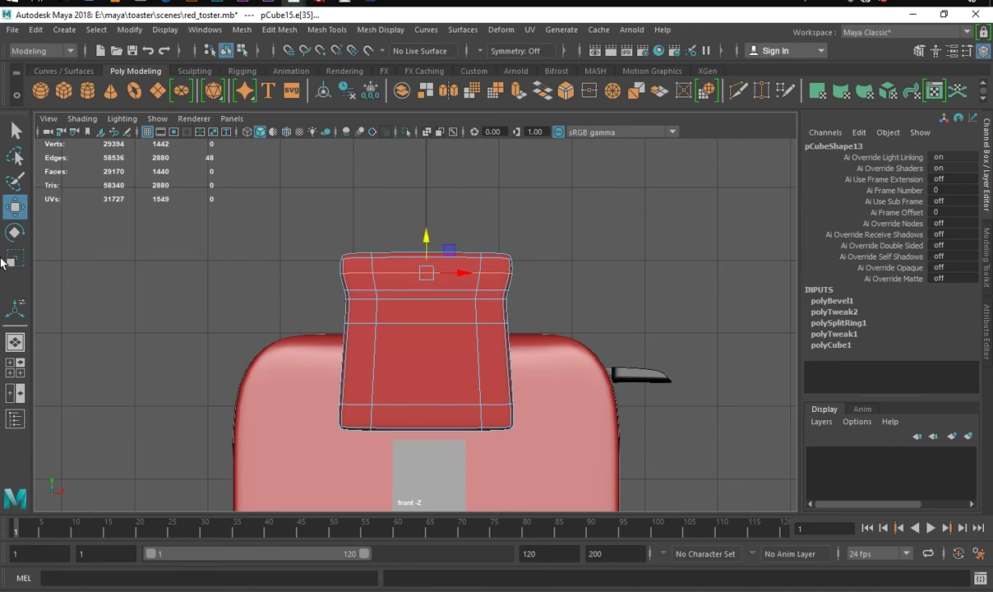
key(r)
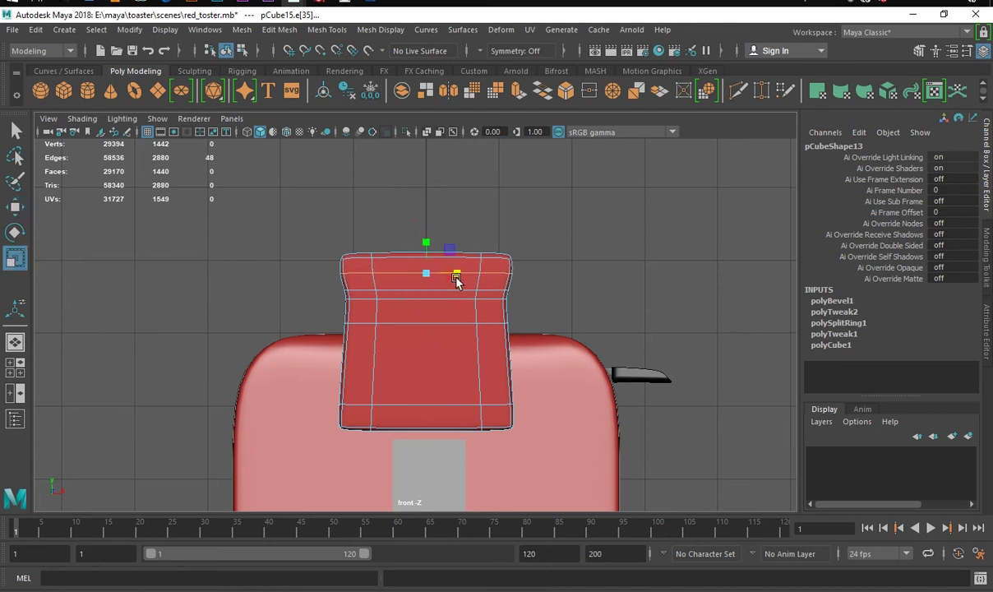
drag(347, 240, 365, 261)
double_click(379, 302)
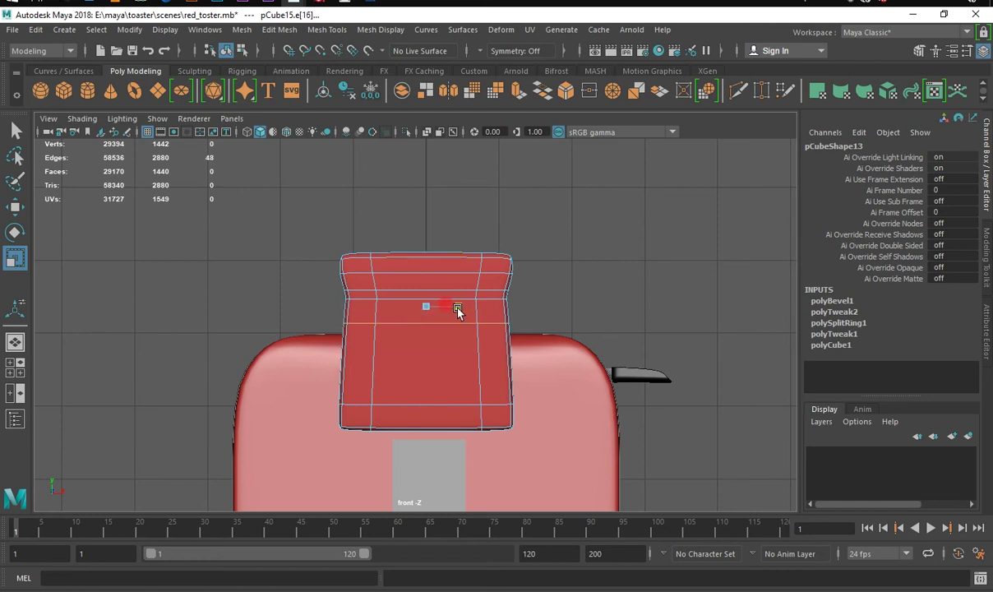
double_click(428, 299)
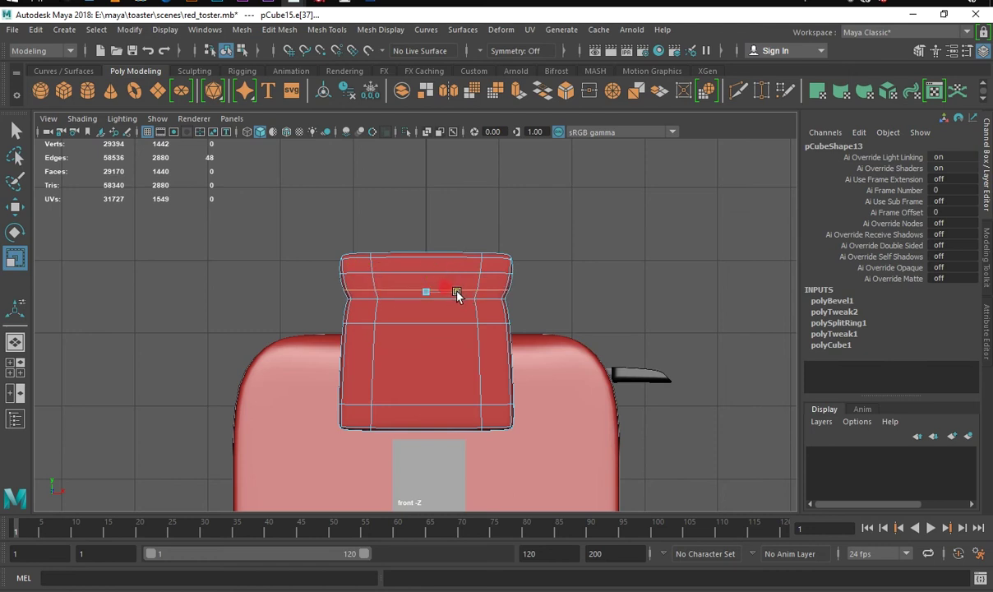
double_click(387, 406)
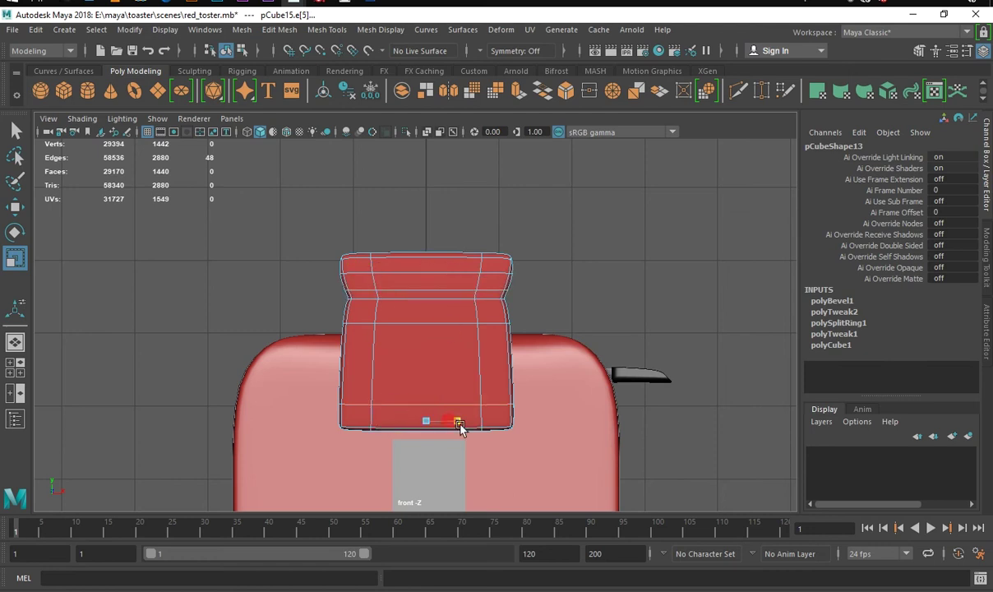
drag(459, 426, 457, 427)
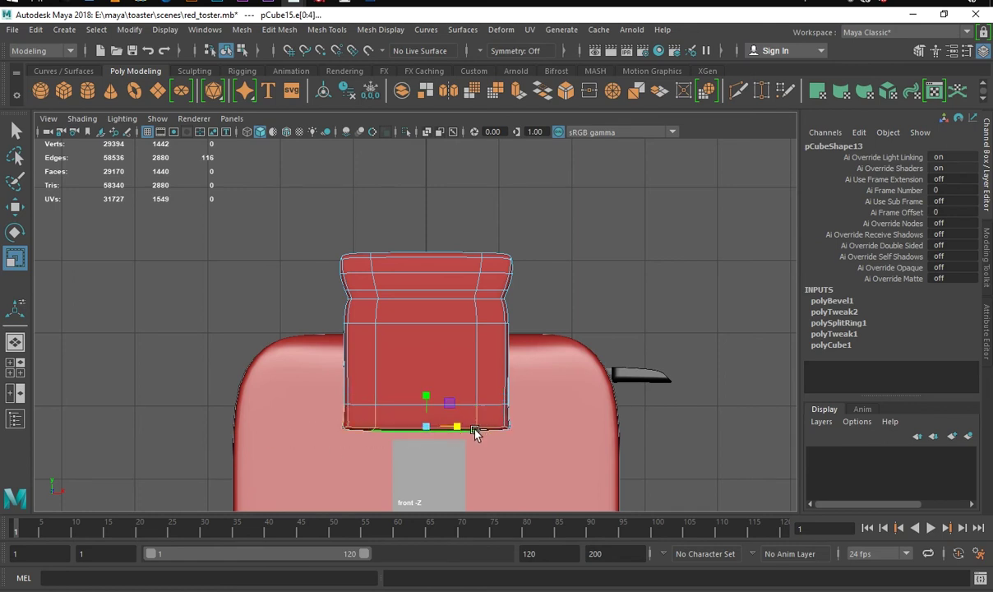
Select the bottom edges and a side vertex for moving, then orbit in the perspective view.
drag(338, 451, 457, 433)
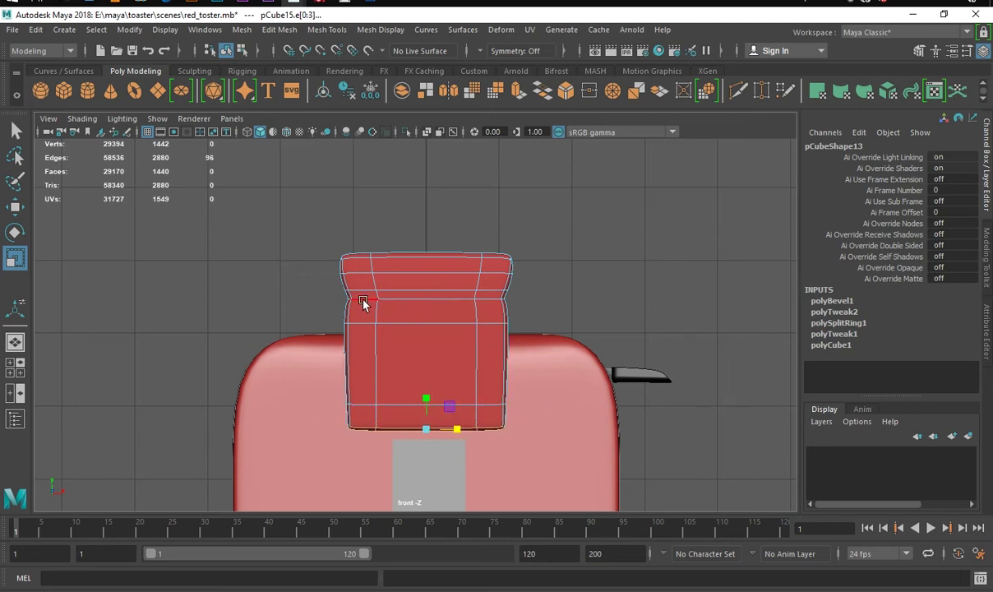
right_drag(378, 327, 310, 195)
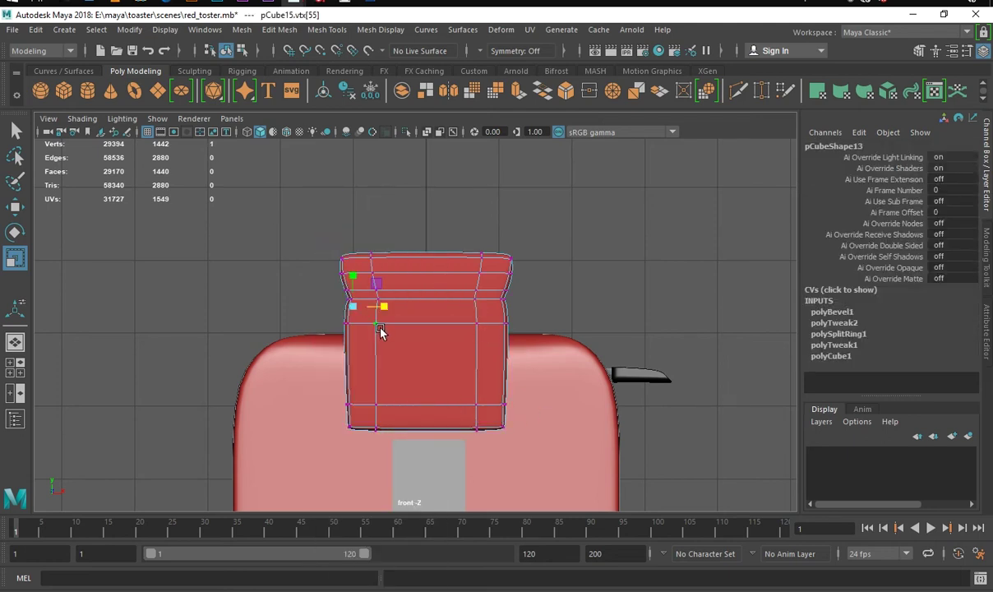
click(25, 211)
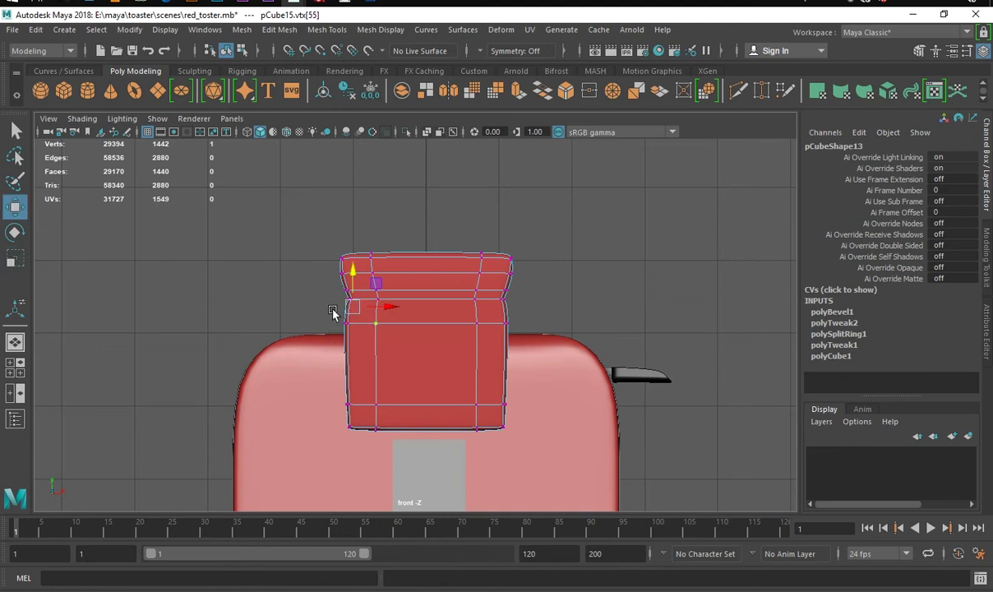
key(space)
key(space)
mouse_move(455, 321)
alt+mouse_down()
mouse_move(404, 291)
mouse_move(318, 384)
alt+mouse_up()
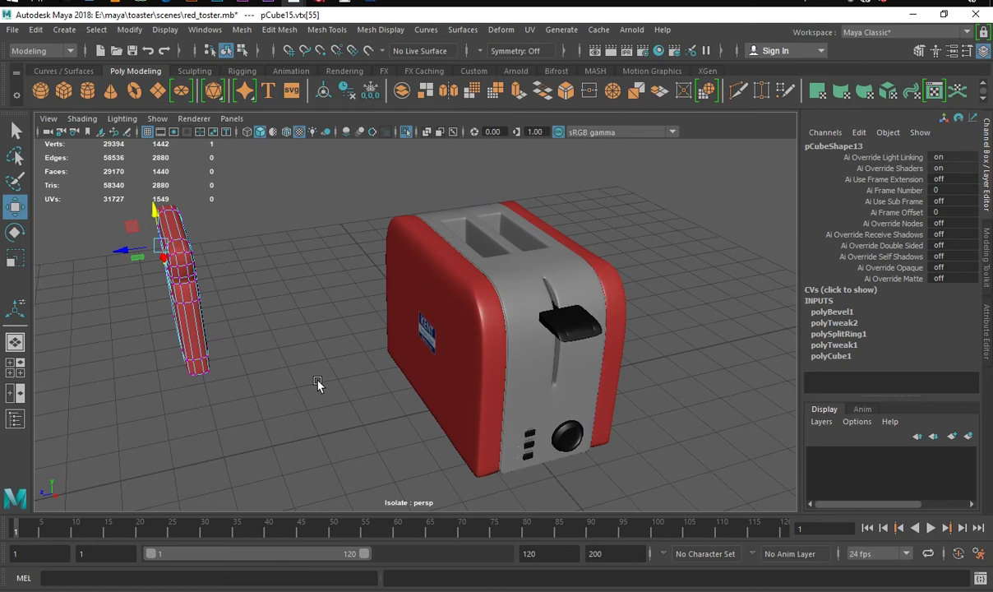
Slide the bread slice into the toaster slot, checking top and front views with X-Ray.
right_drag(188, 276, 278, 224)
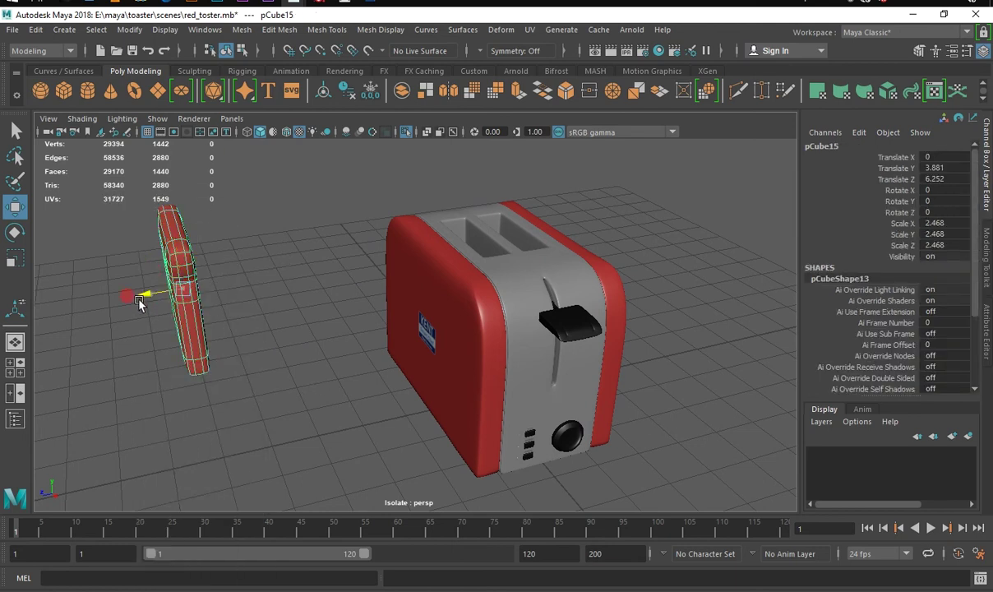
drag(139, 303, 444, 286)
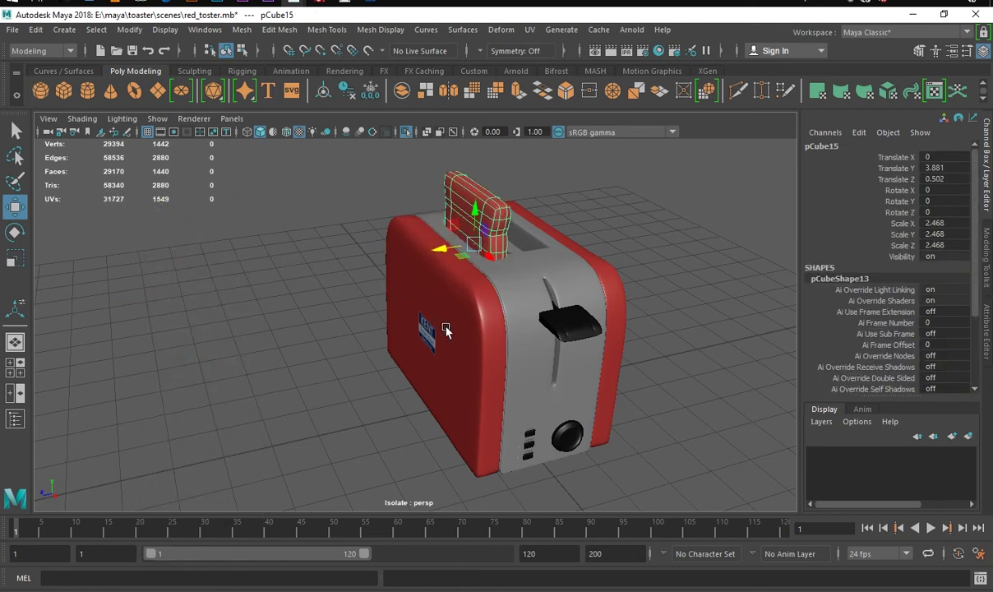
mouse_move(445, 329)
alt+mouse_down()
mouse_move(521, 395)
mouse_move(421, 243)
mouse_move(428, 238)
alt+mouse_up()
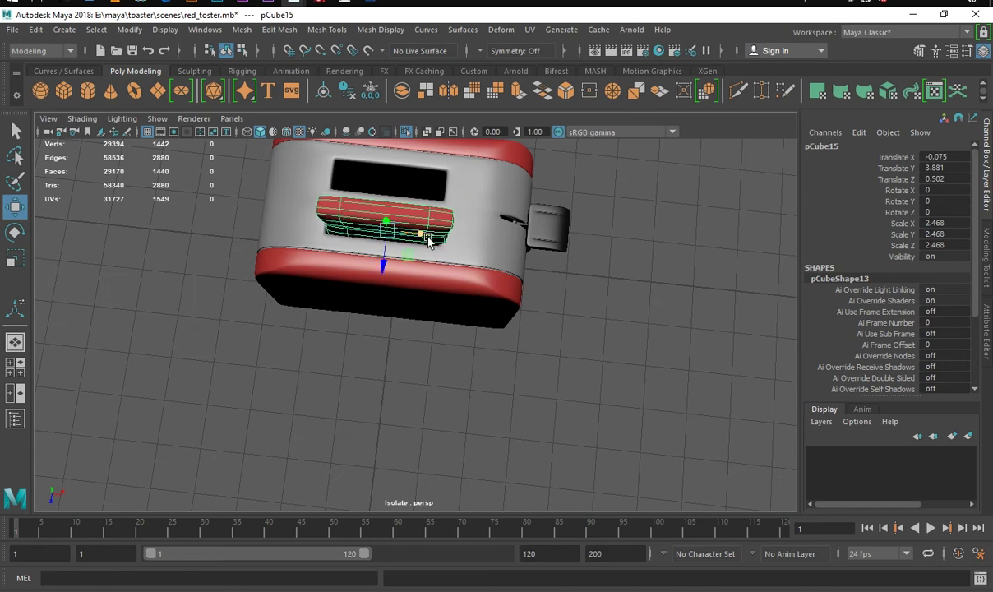
key(space)
key(space)
scroll(345, 296, up, 2)
mouse_move(369, 341)
mouse_down()
mouse_move(368, 330)
mouse_move(378, 332)
mouse_up()
key(space)
key(space)
key(alt+x)
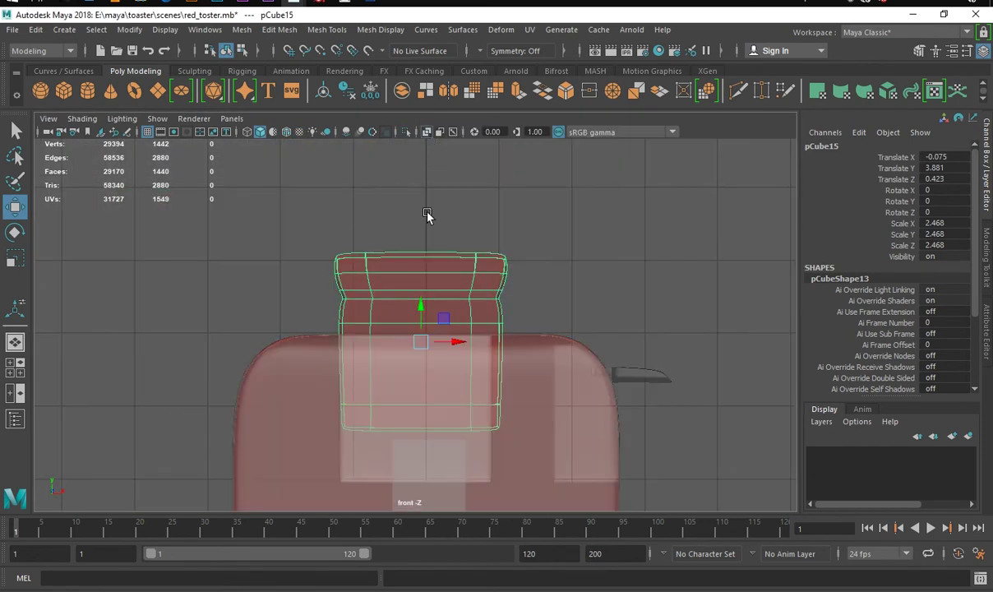
Scale the bread slice to 2.195 to fit the slot and centre it in front view.
key(space)
key(space)
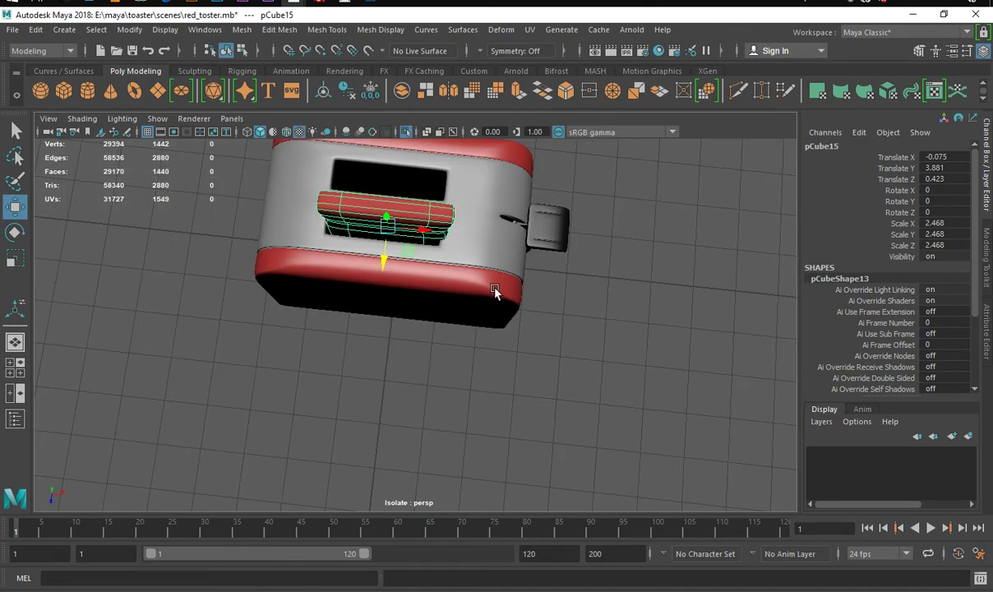
mouse_move(466, 270)
alt+mouse_down()
mouse_move(419, 271)
mouse_move(450, 317)
mouse_move(472, 310)
mouse_move(552, 359)
mouse_move(526, 357)
alt+mouse_up()
mouse_move(461, 242)
mouse_down()
mouse_move(390, 254)
mouse_move(456, 242)
mouse_move(392, 227)
mouse_up()
key(r)
key(w)
mouse_move(462, 245)
mouse_down()
mouse_move(473, 249)
mouse_move(457, 247)
mouse_move(376, 310)
mouse_move(408, 328)
mouse_move(436, 277)
mouse_move(378, 278)
mouse_move(337, 310)
mouse_up()
key(space)
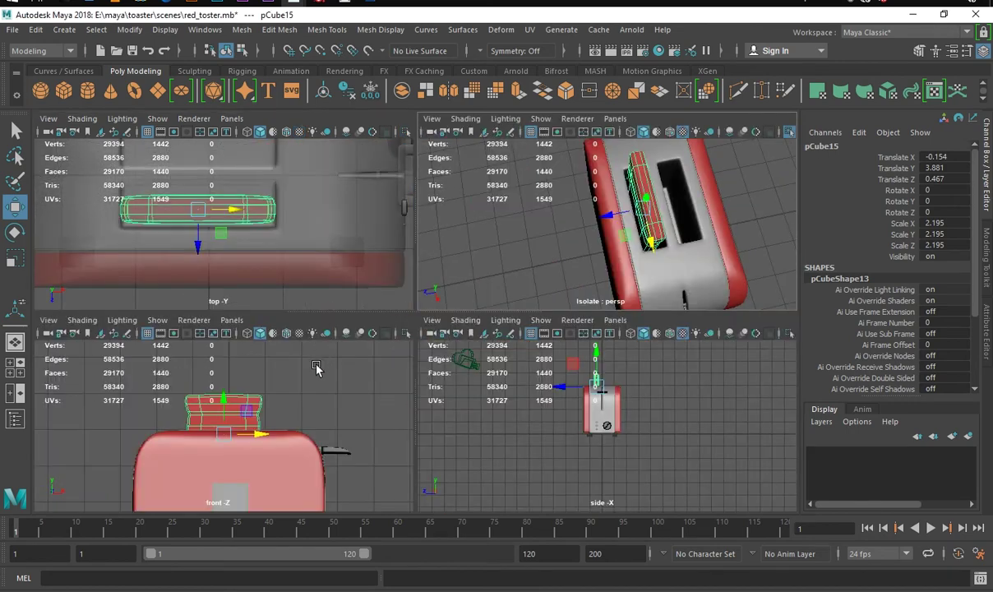
key(space)
alt+middle_drag(436, 203, 349, 287)
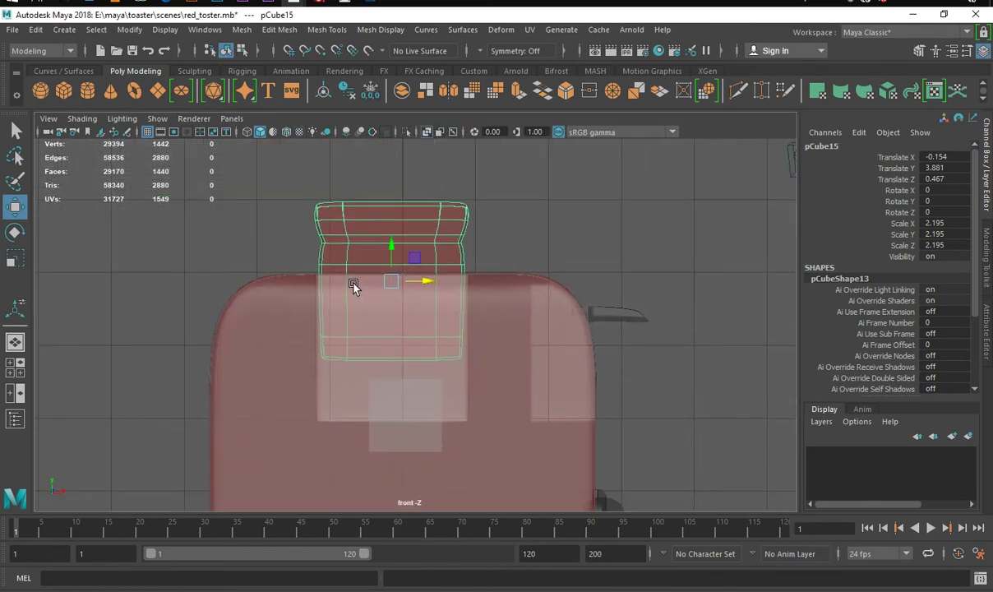
Tilt the slice 4.453° about Z and assign the existing Blinn material to it.
key(r)
key(e)
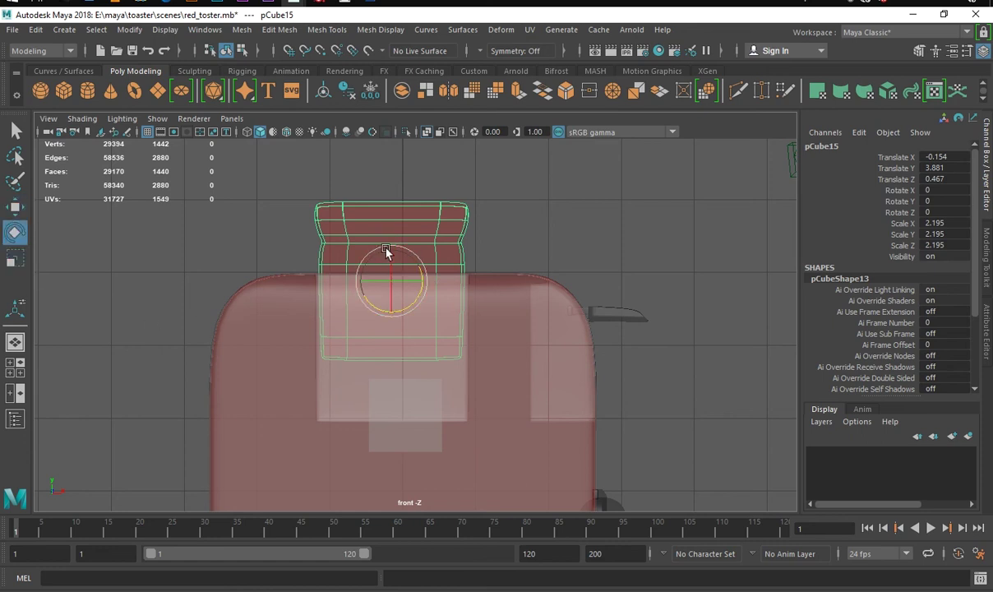
drag(413, 260, 386, 262)
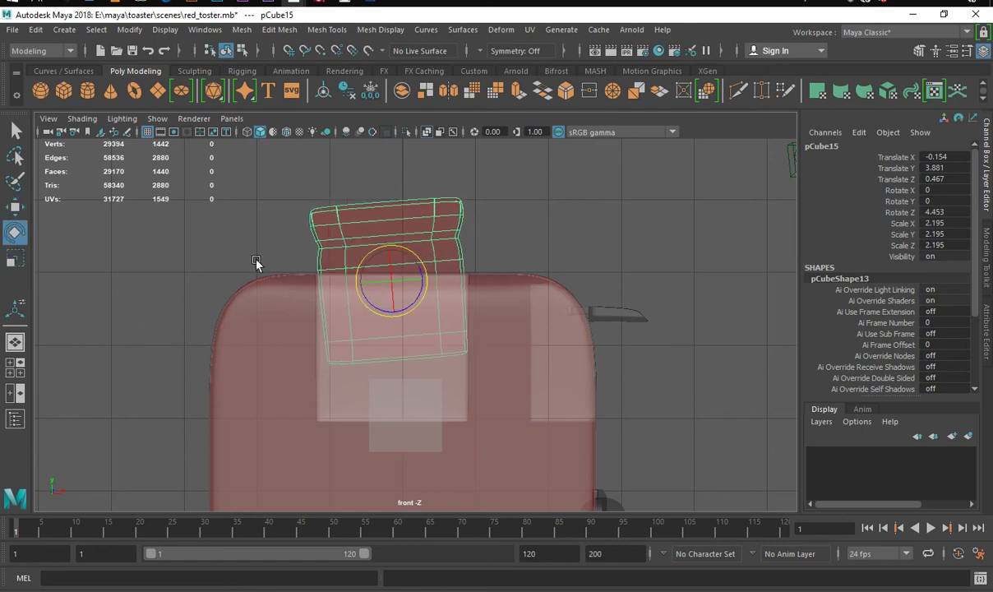
click(17, 210)
key(space)
key(space)
right_drag(450, 254, 461, 563)
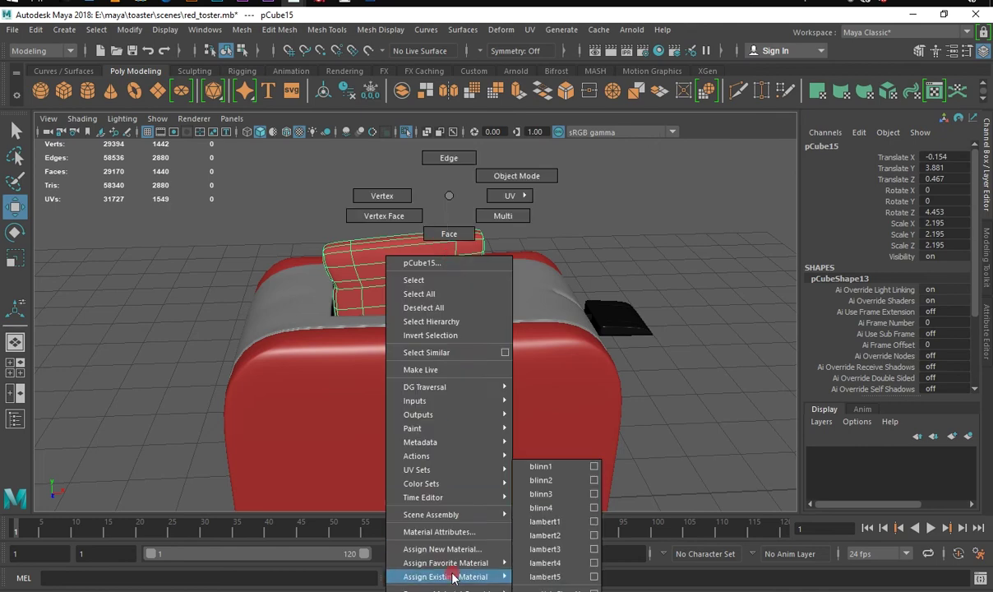
click(539, 480)
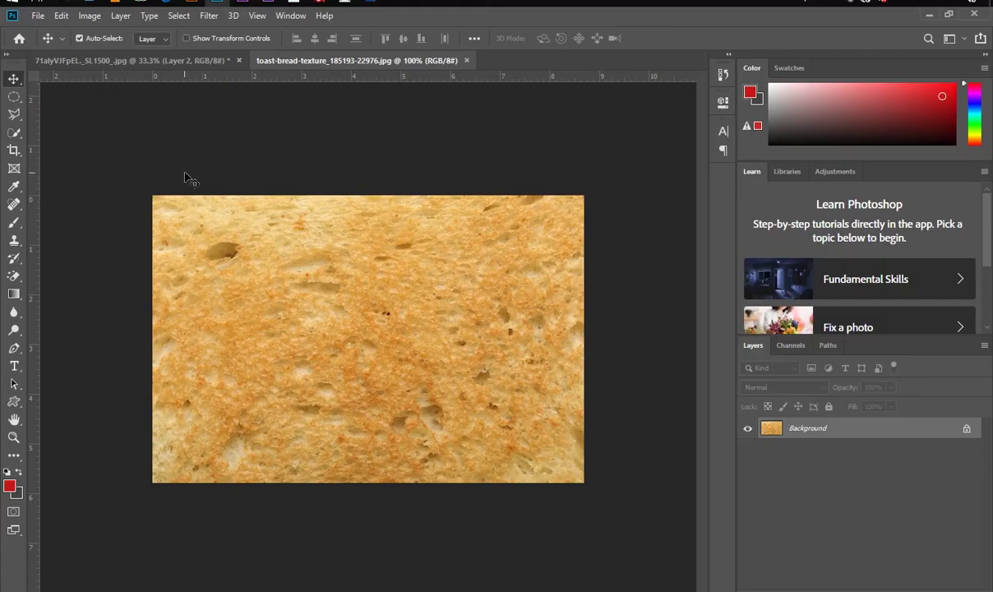
Unlock the Background and add a white-filled layer beneath the toast layer.
click(966, 429)
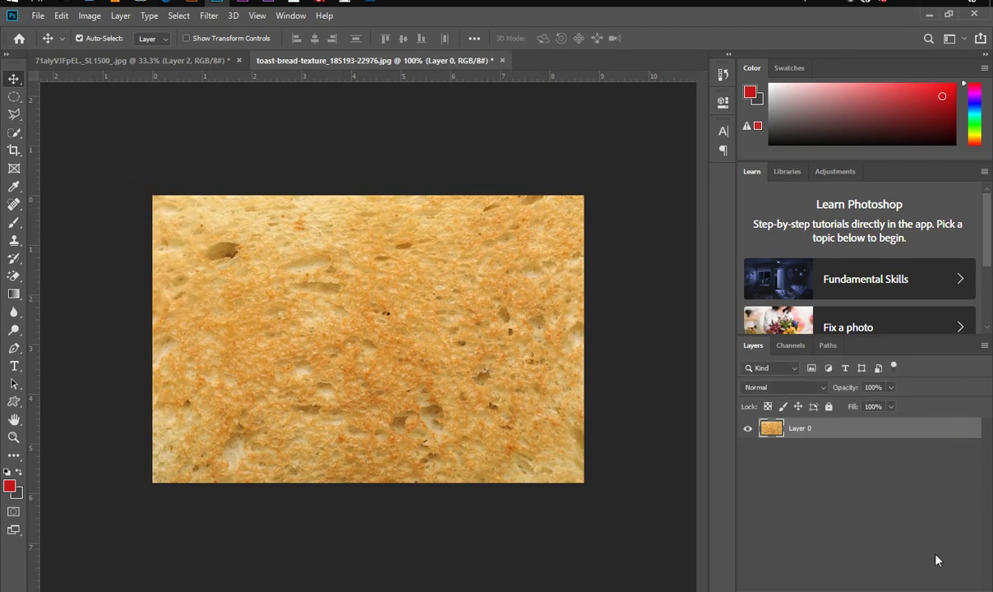
click(951, 589)
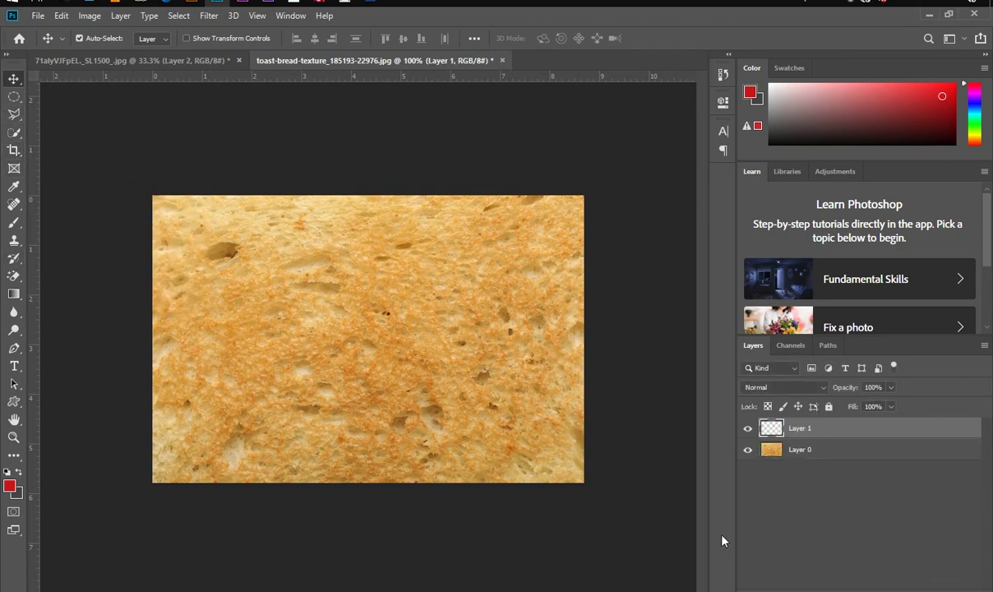
click(14, 97)
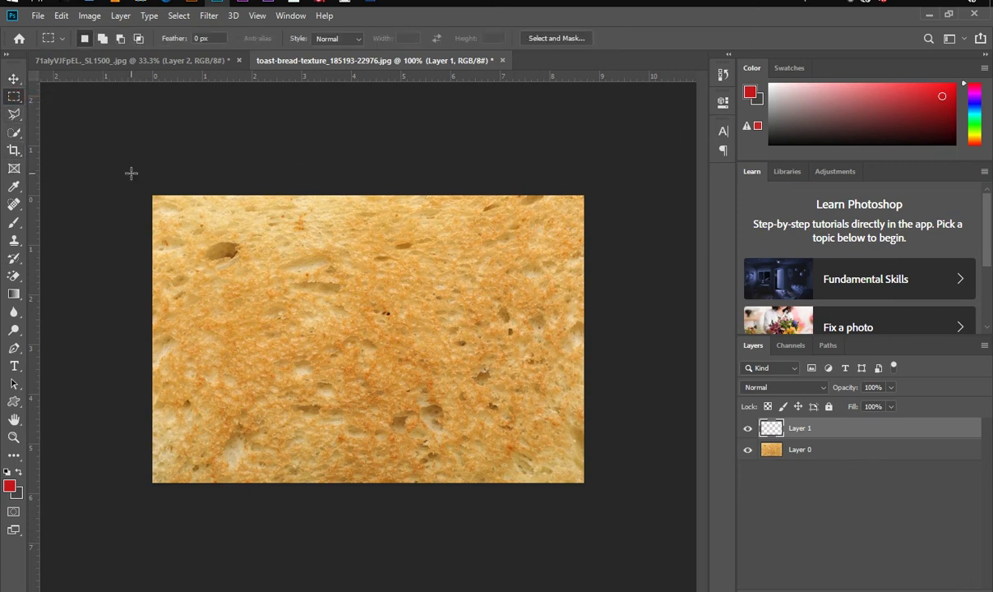
drag(151, 191, 587, 486)
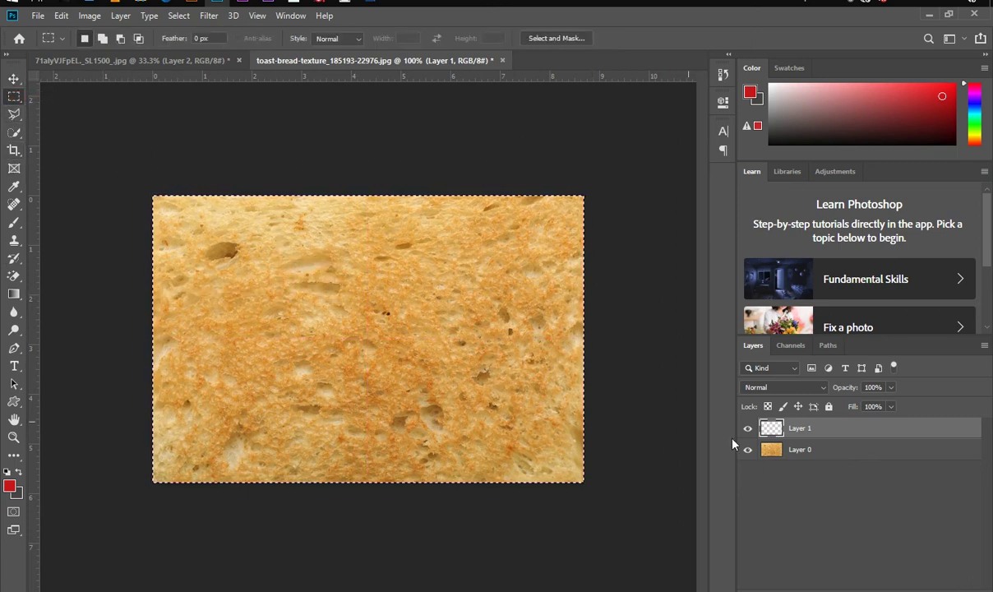
key(d)
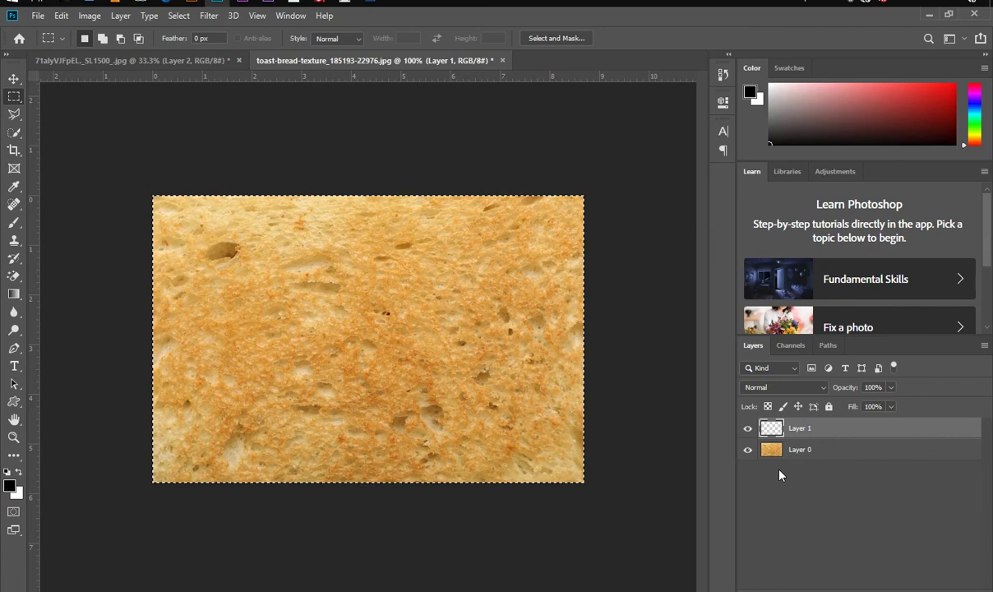
key(ctrl+BackSpace)
key(v)
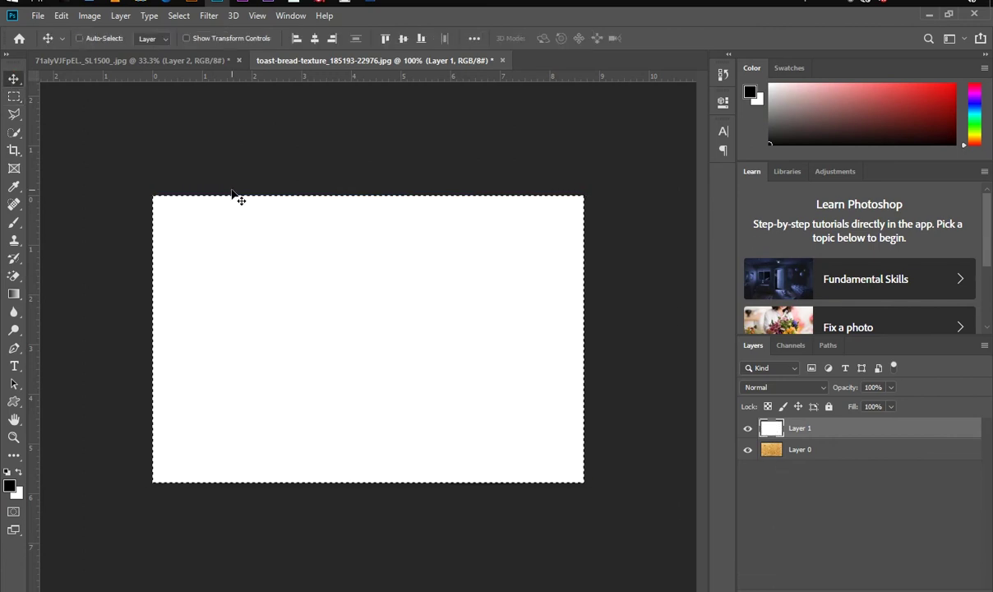
key(ctrl+d)
drag(846, 461, 842, 424)
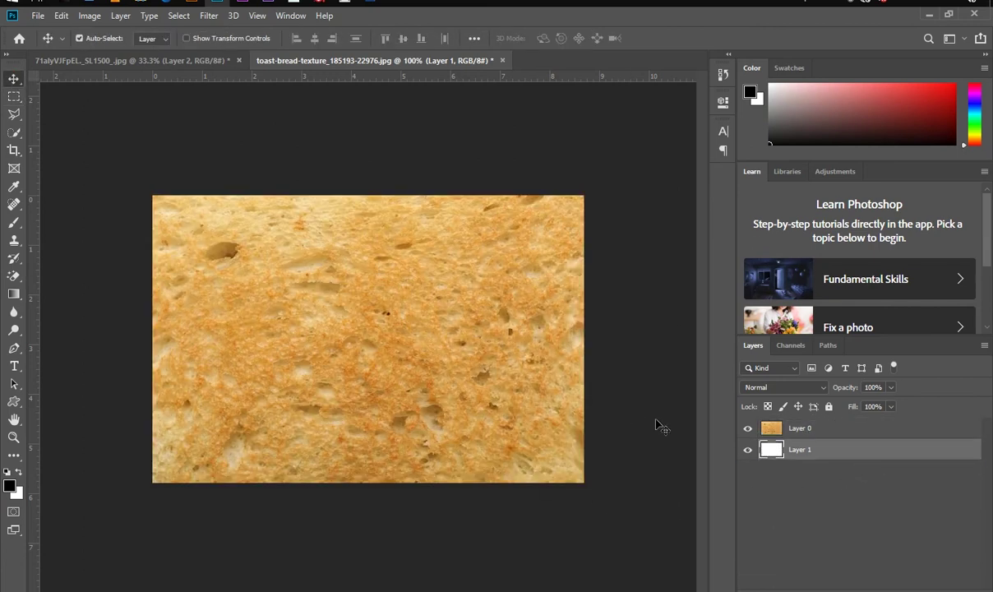
Enlarge the canvas on all sides with the Crop tool and fill Layer 1 white as a border.
click(14, 150)
drag(355, 194, 355, 184)
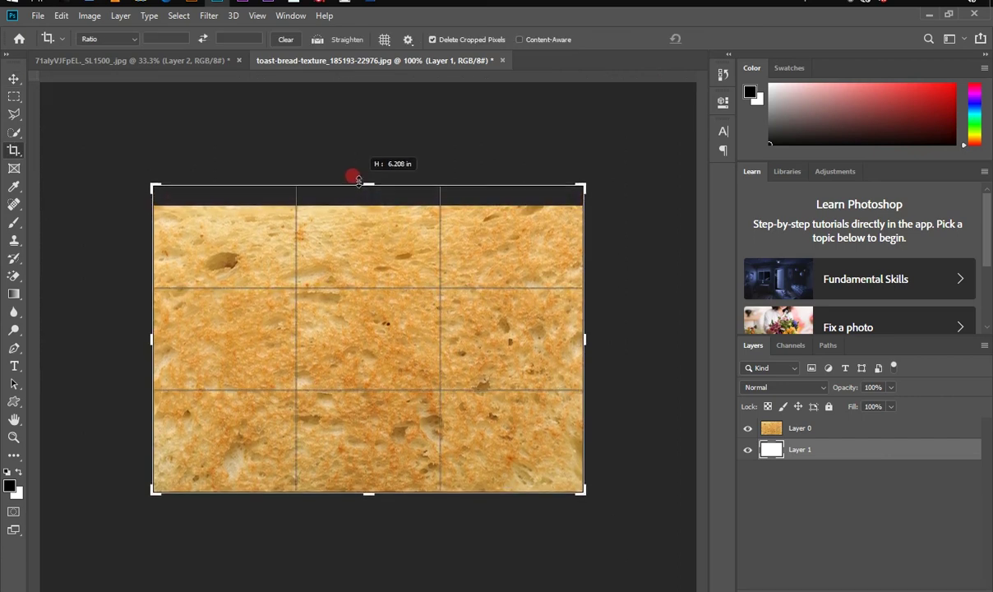
drag(370, 493, 367, 515)
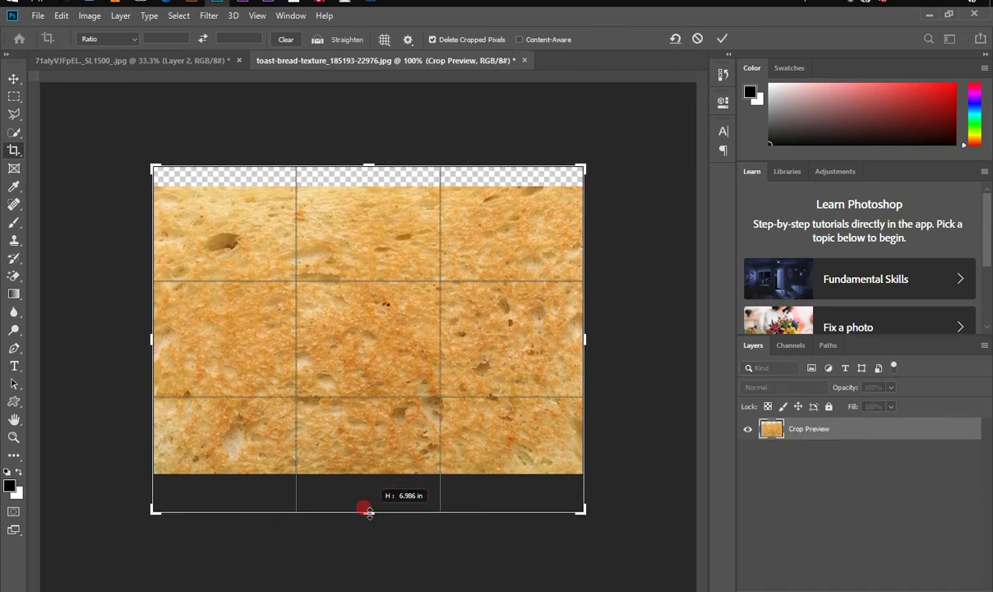
drag(363, 165, 364, 153)
drag(583, 339, 621, 337)
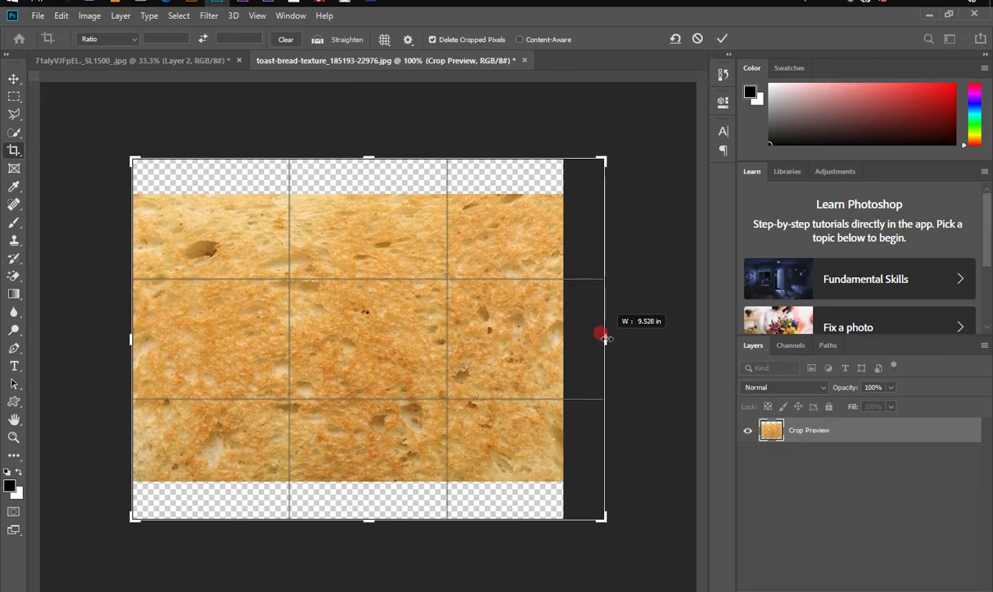
drag(135, 347, 98, 340)
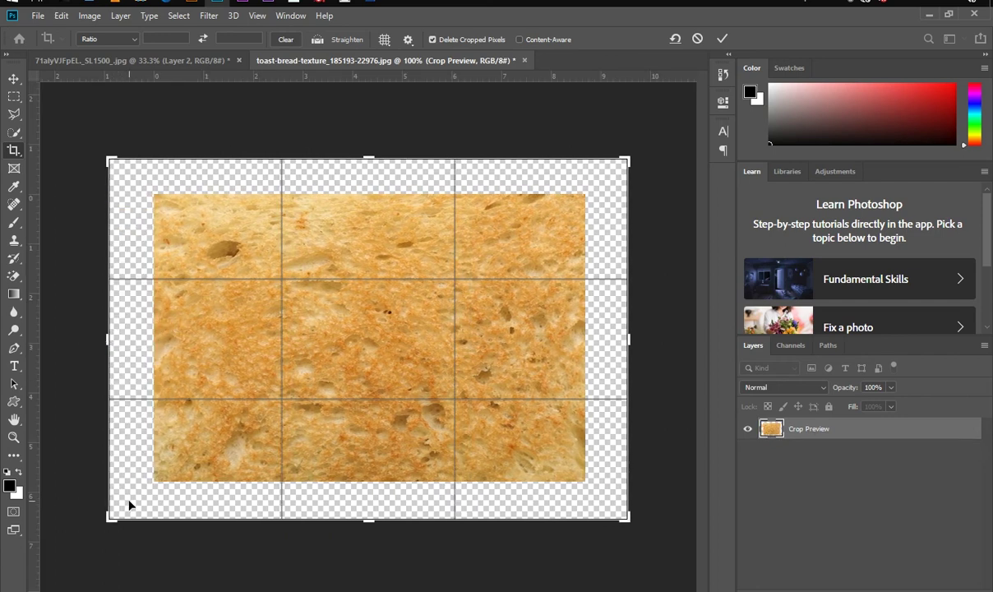
drag(627, 336, 628, 339)
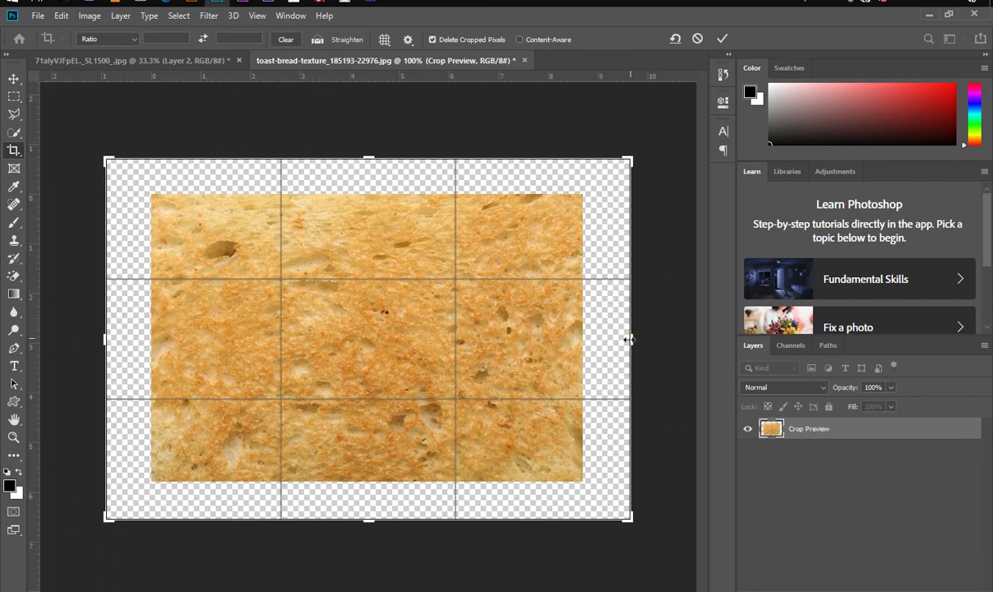
click(12, 80)
click(801, 452)
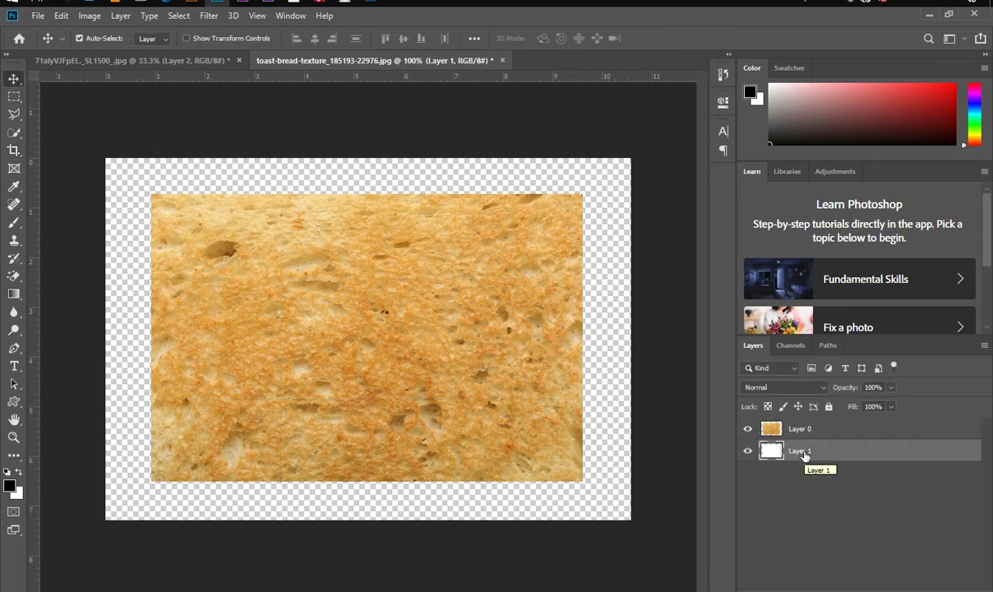
key(ctrl+BackSpace)
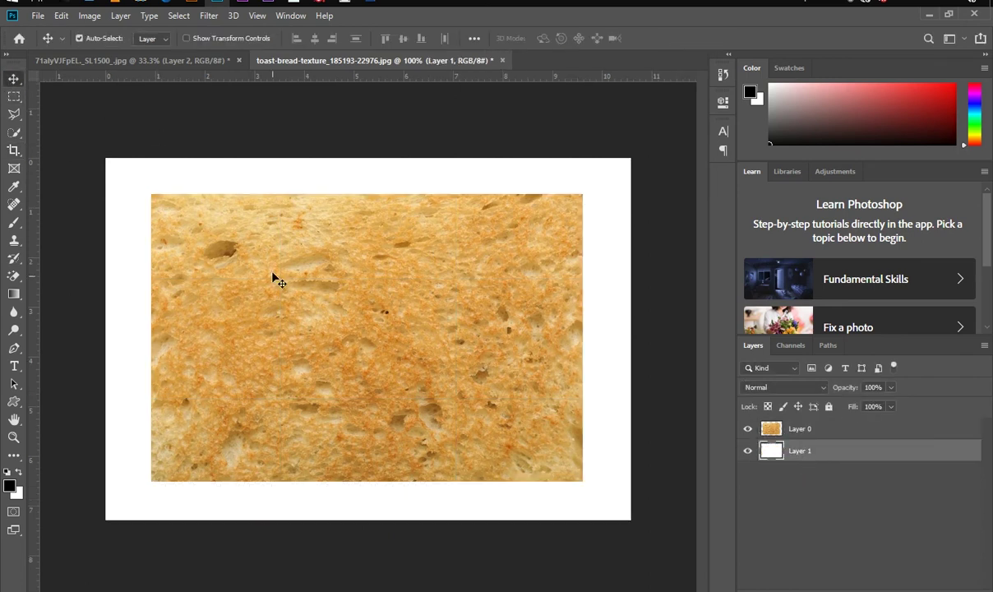
Place the crust strip along the top, blend Layer 2 copy 3's seam and nudge it right.
mouse_move(376, 348)
mouse_down()
mouse_move(589, 181)
mouse_move(181, 177)
mouse_up()
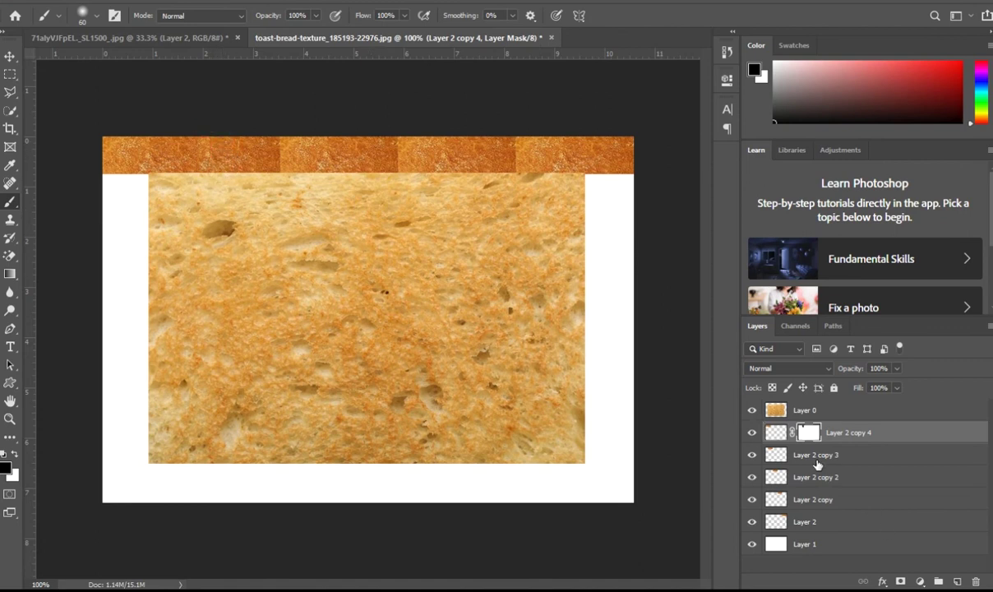
click(817, 455)
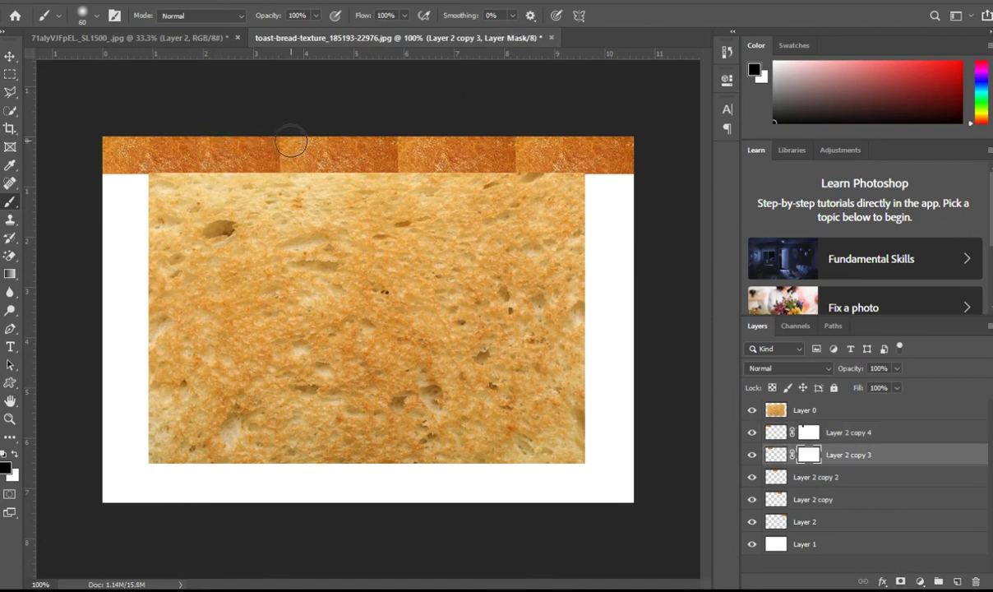
drag(291, 142, 293, 153)
click(10, 55)
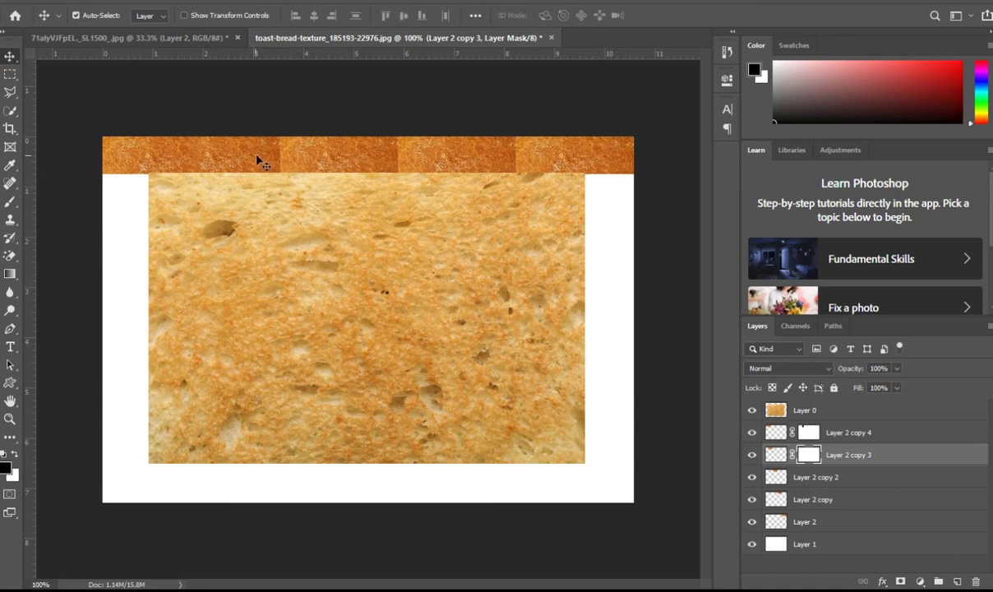
key(Right)
key(Right)
key(Right)
key(Right)
key(Right)
key(Right)
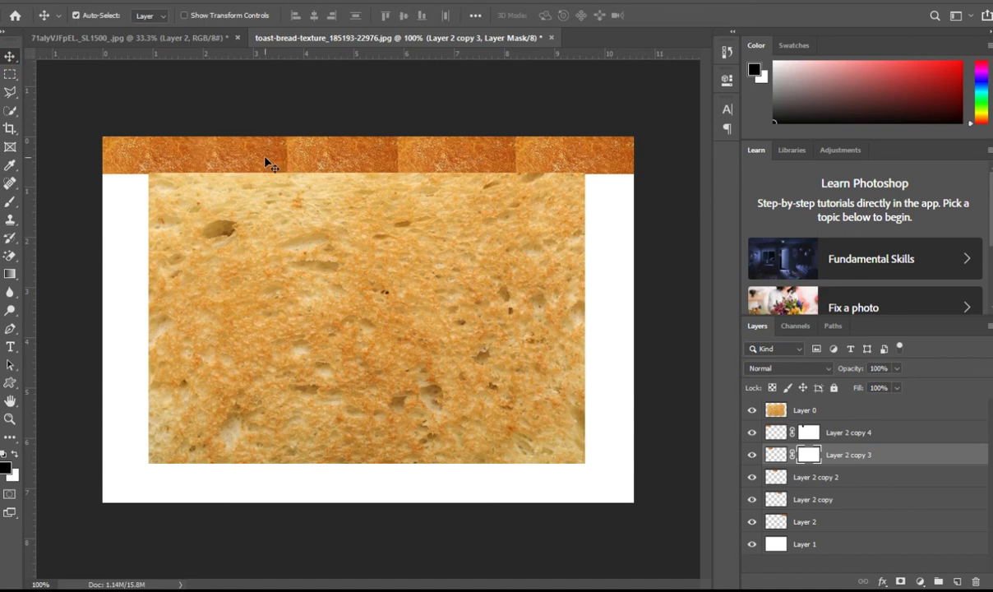
key(Right)
key(Right)
key(Right)
key(Right)
key(Right)
key(Right)
key(Right)
key(Right)
key(Right)
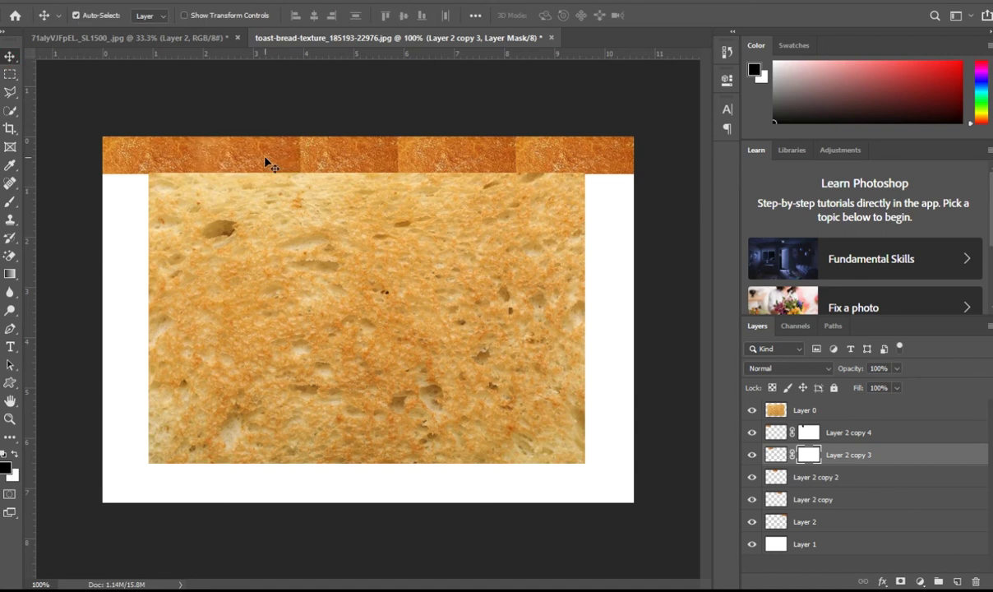
key(b)
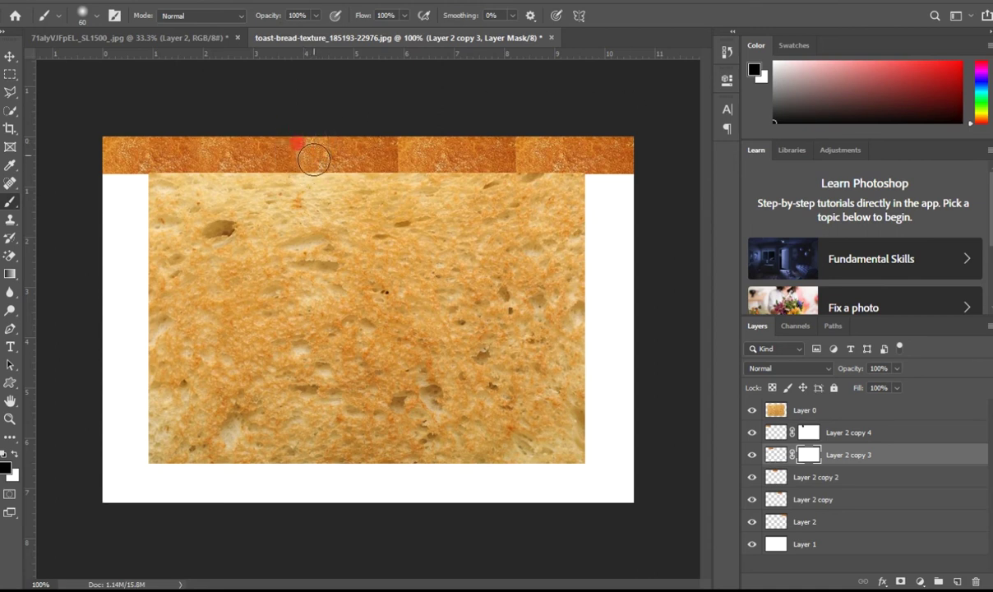
Add a mask to Layer 2 copy 2 and stretch that strip piece wider to the right.
click(838, 477)
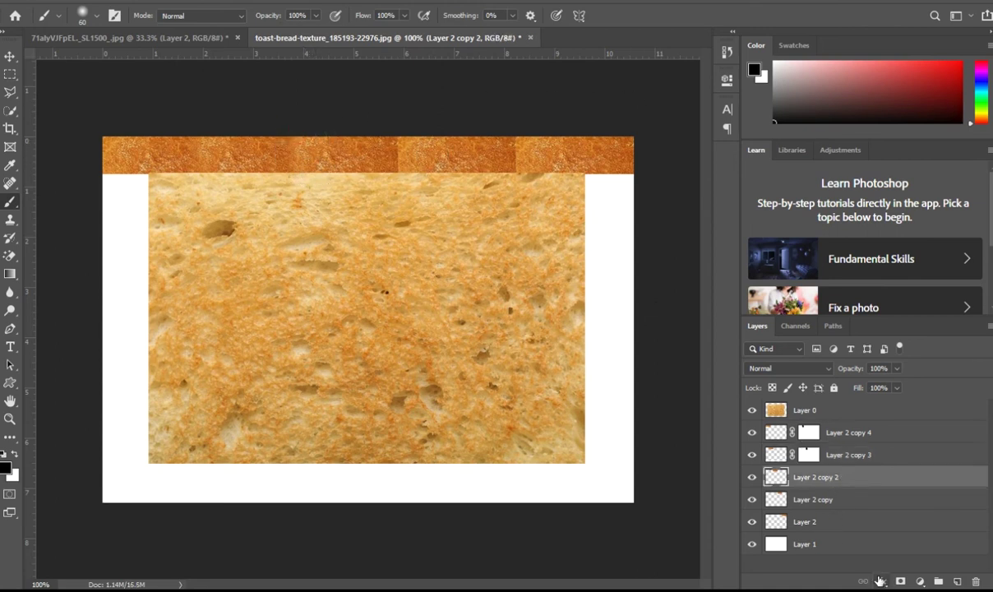
click(900, 582)
key(ctrl+t)
drag(399, 154, 425, 156)
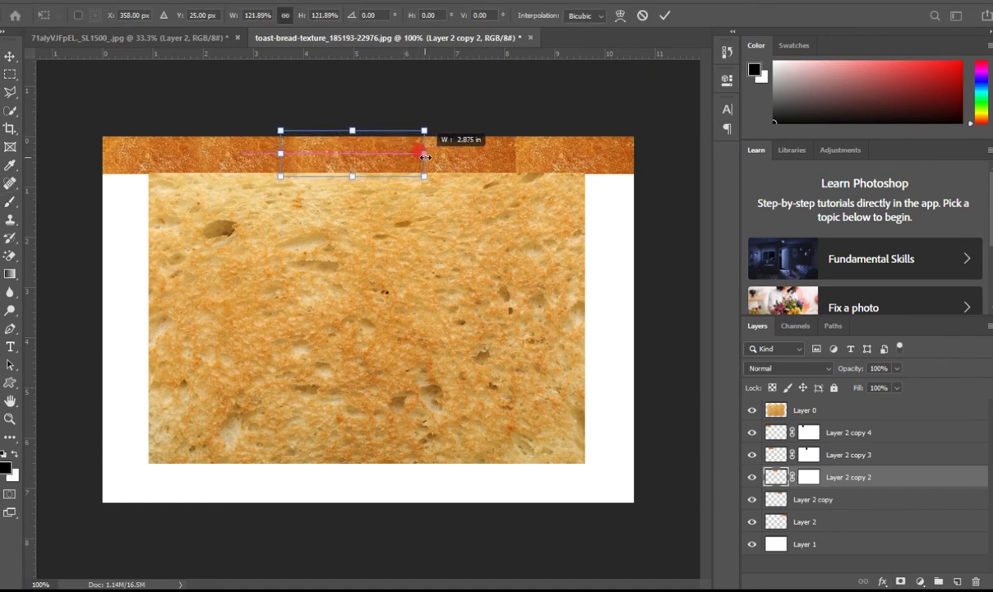
key(Return)
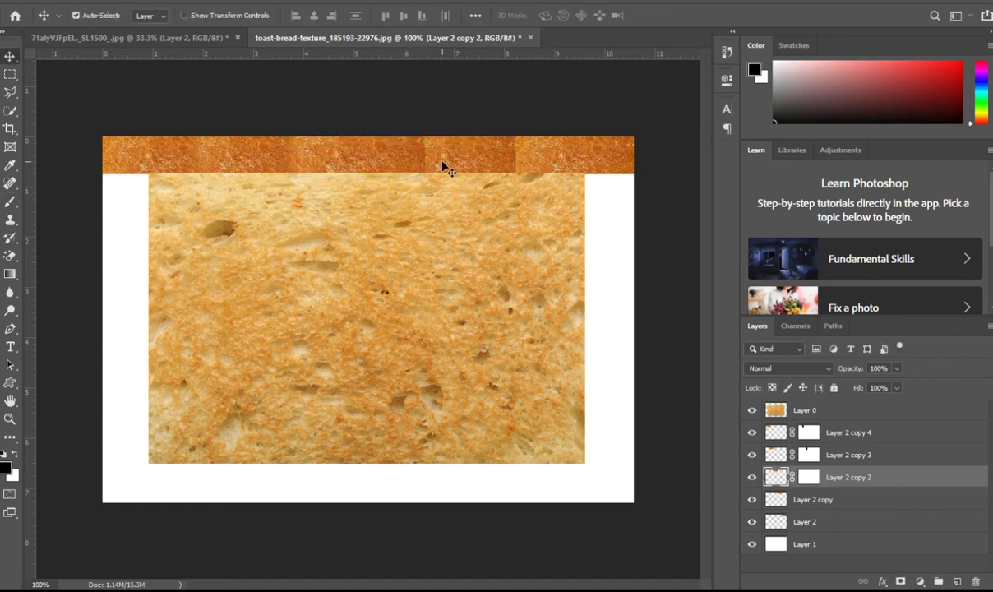
click(808, 480)
key(b)
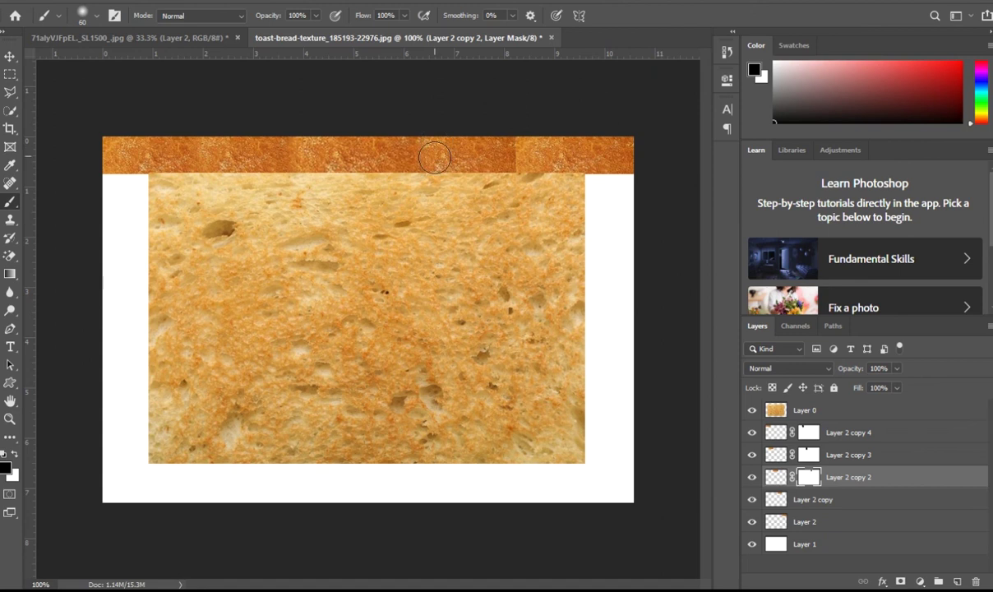
Mask Layer 2 copy, nudge it left and paint out the seam in the top crust strip.
click(812, 499)
click(900, 581)
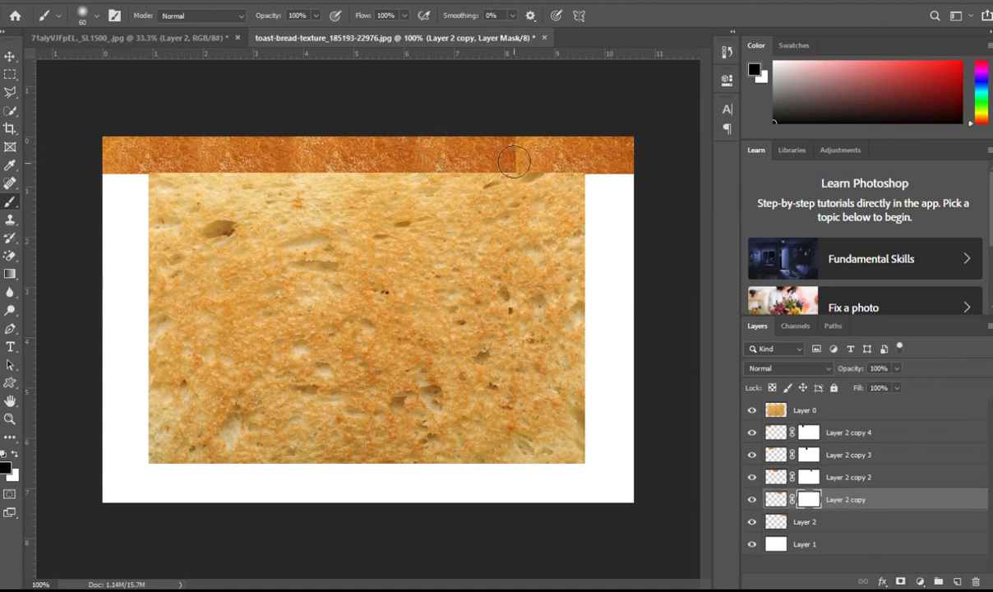
key(v)
drag(495, 158, 497, 159)
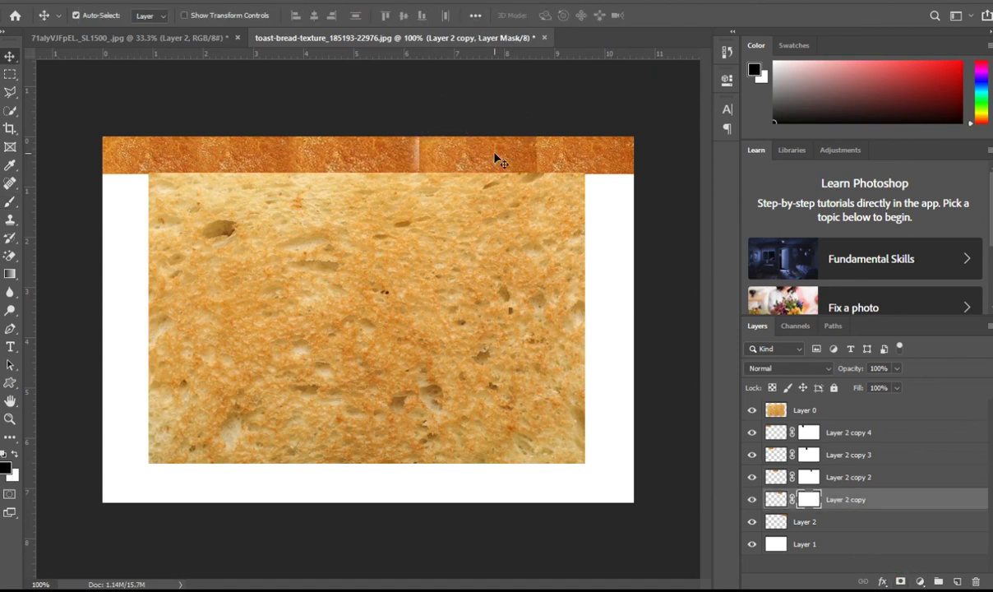
key(Left)
key(Left)
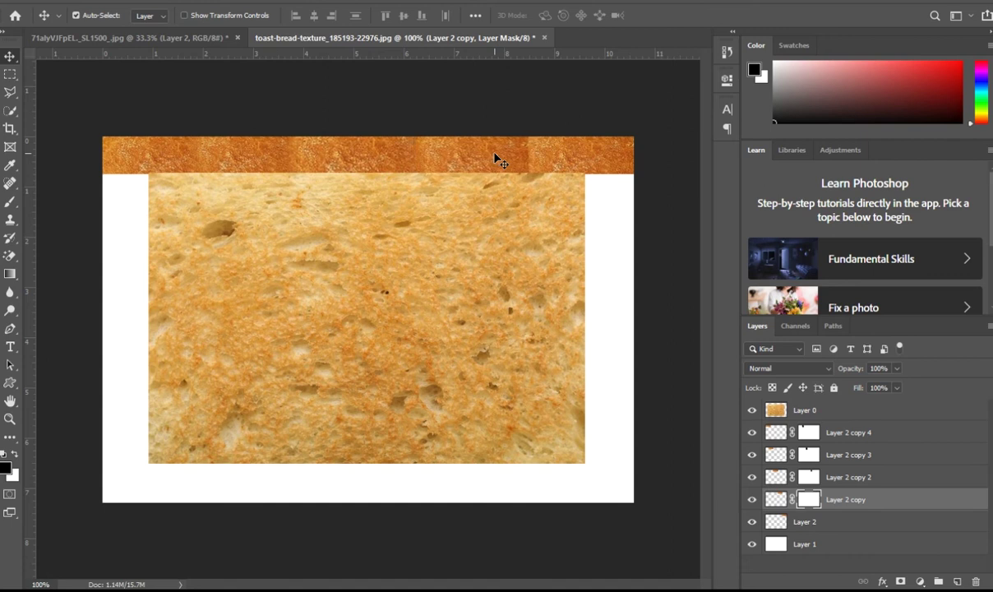
key(b)
drag(535, 144, 538, 150)
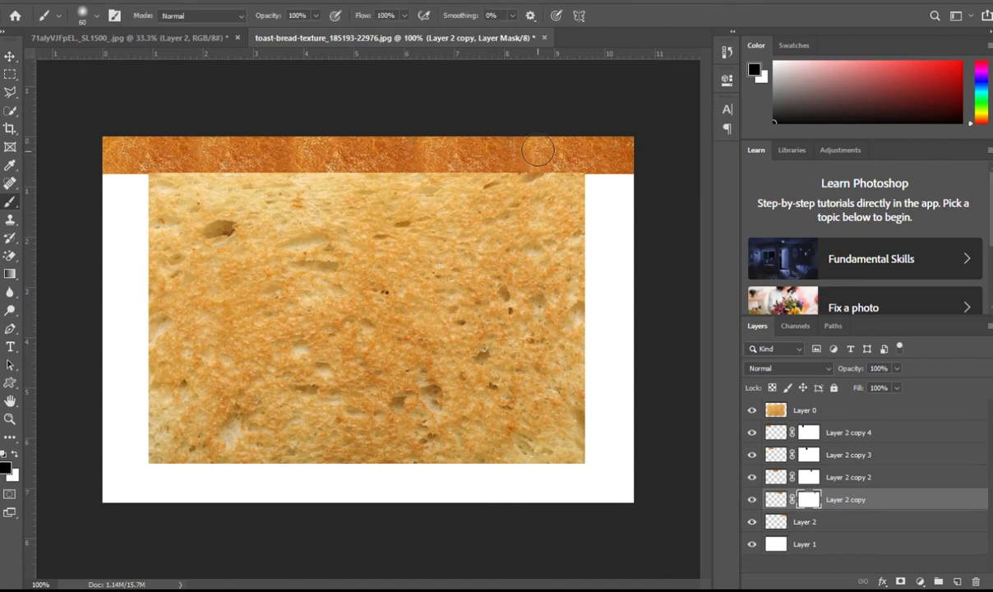
key(x)
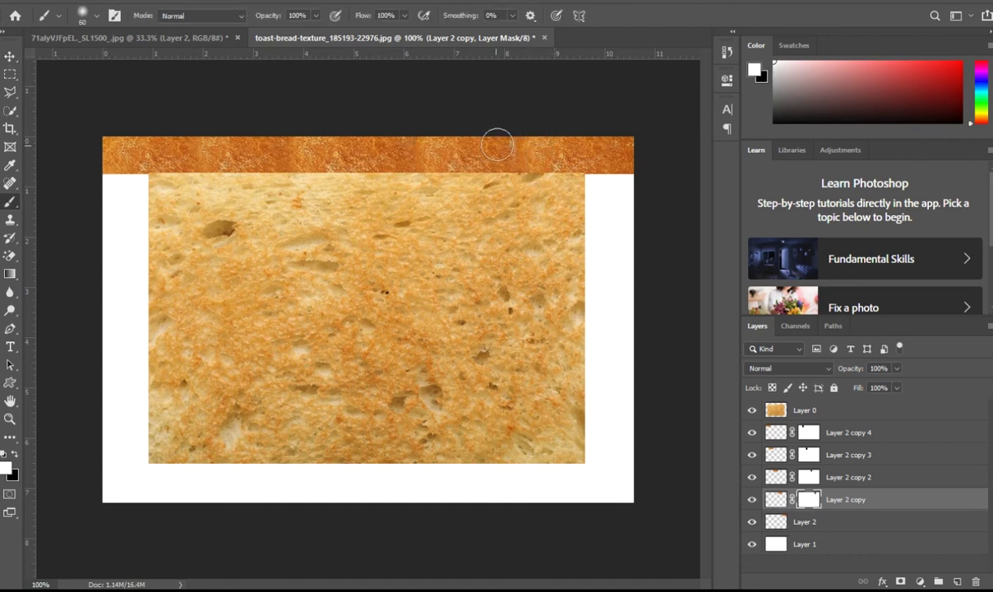
key(v)
key(x)
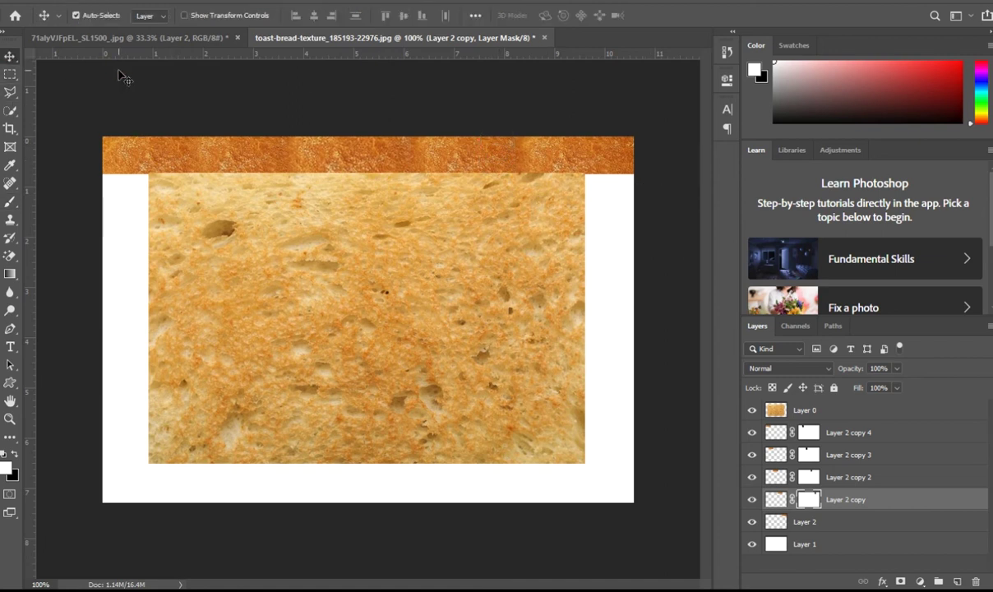
click(121, 77)
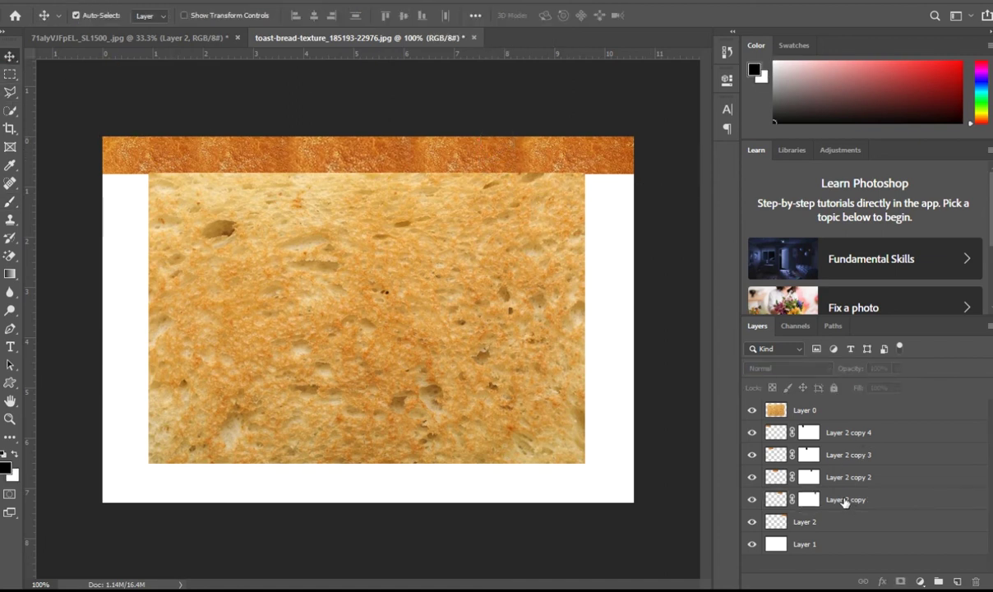
Add a Levels adjustment above Layer 2 copy 4, setting white input to 242 and midtones to about 0.96.
click(847, 433)
click(920, 582)
click(898, 263)
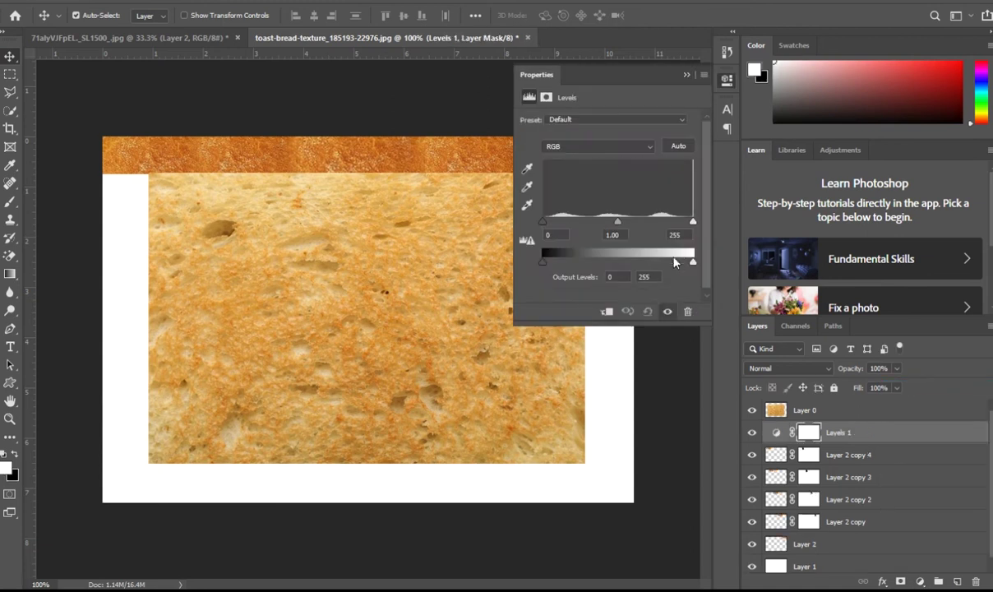
drag(691, 225, 679, 229)
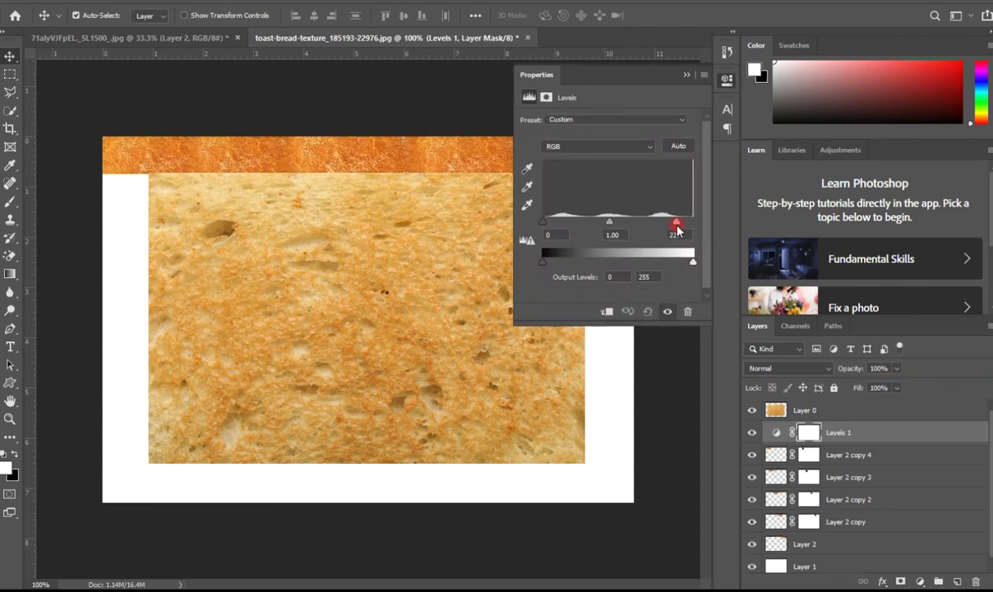
click(687, 74)
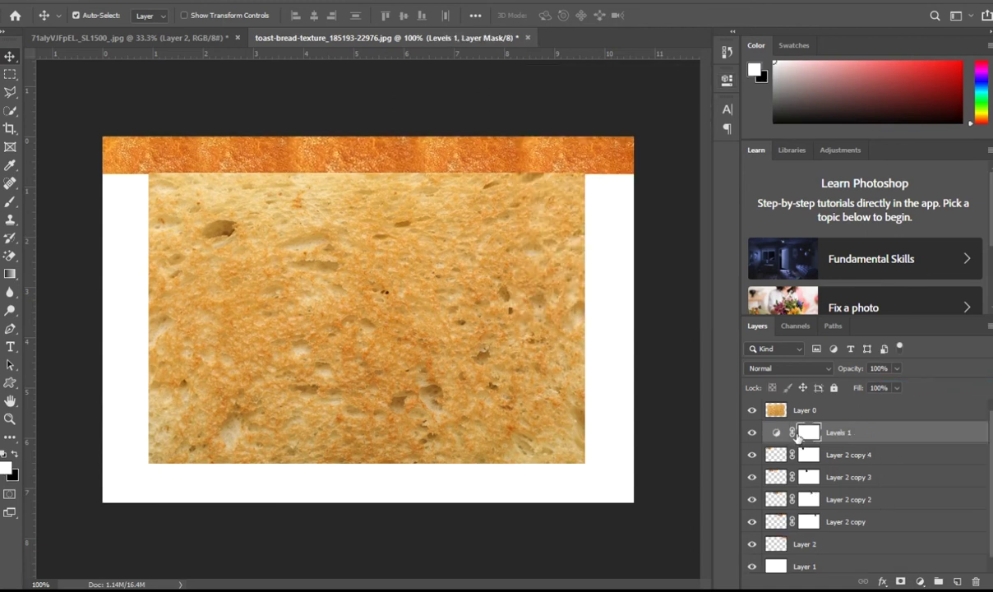
double_click(773, 434)
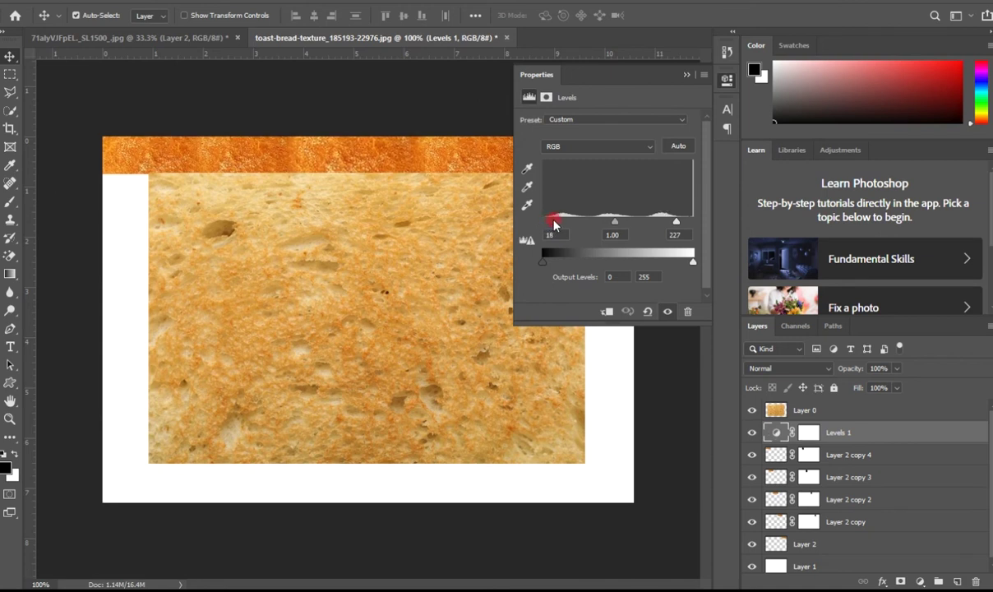
drag(614, 224, 542, 225)
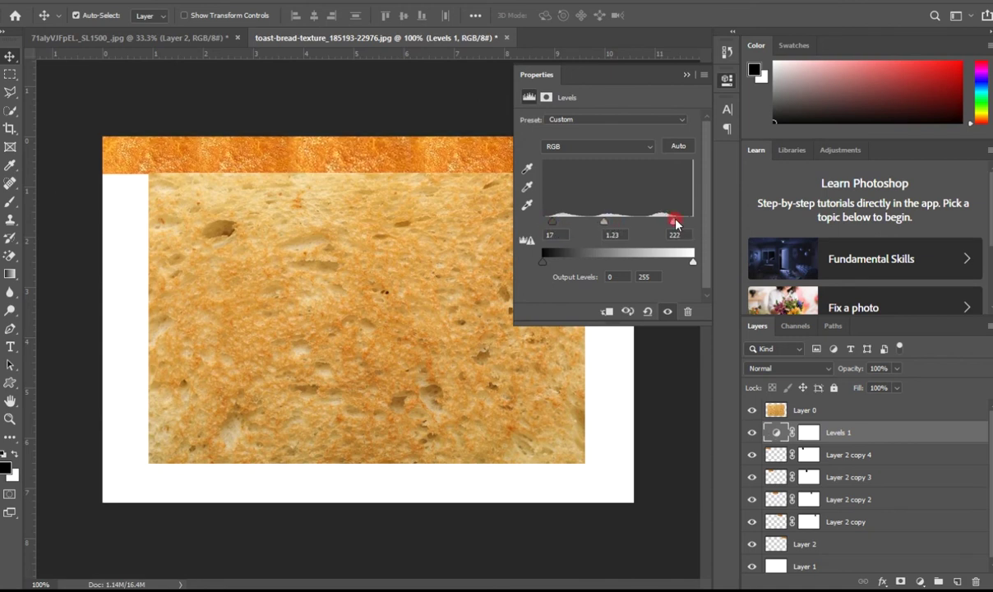
drag(676, 222, 687, 224)
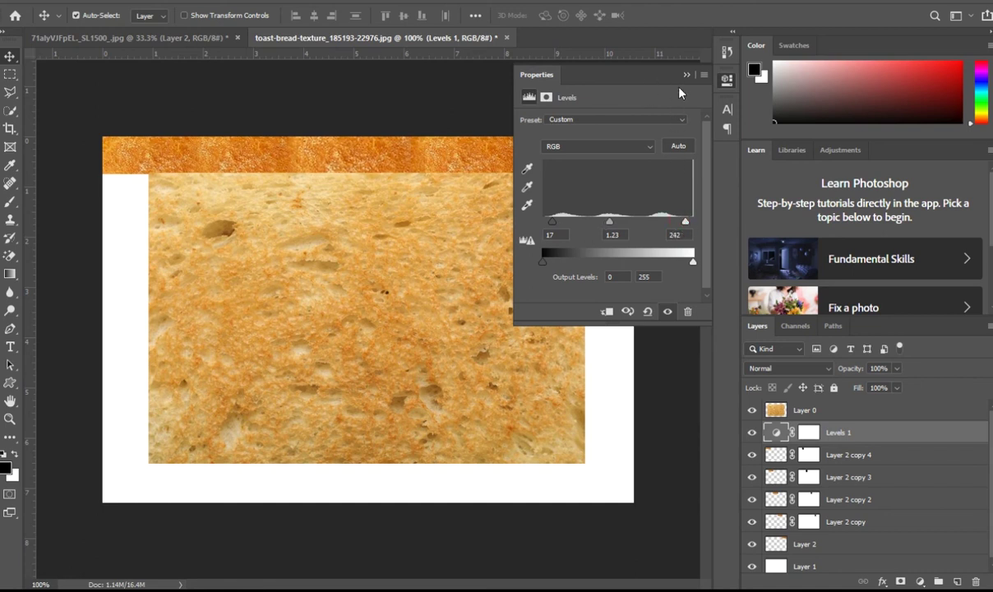
drag(610, 223, 621, 226)
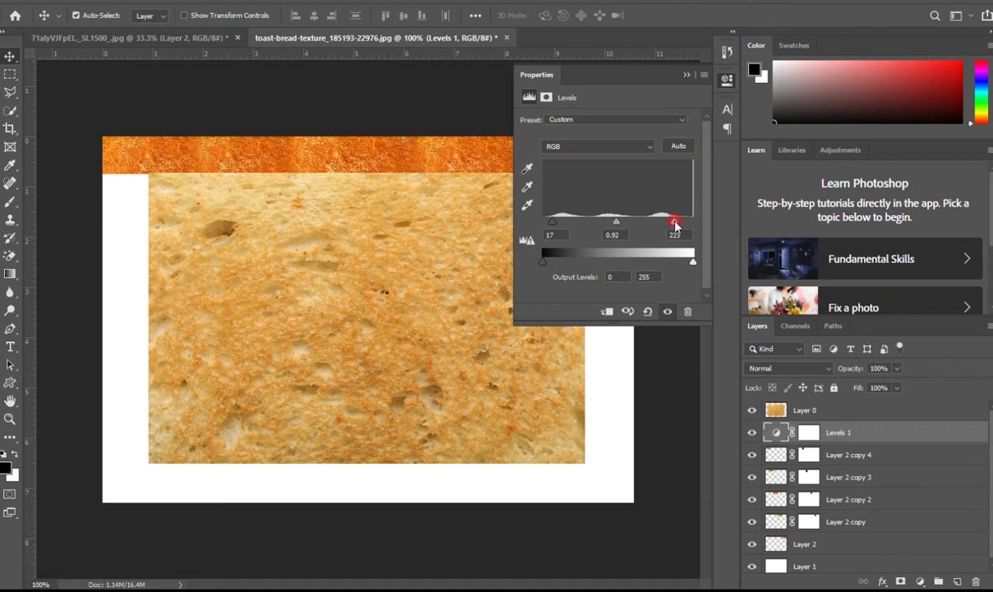
drag(559, 227, 547, 228)
double_click(645, 74)
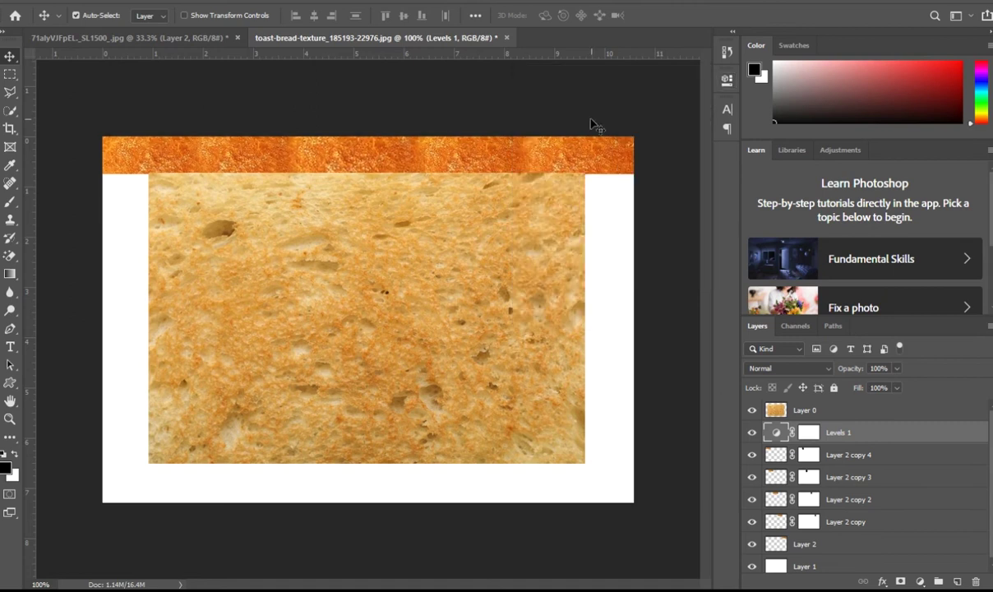
Merge Levels 1 down to Layer 2, stretch the right crust strip over the gap, and save as JPEG.
click(568, 158)
shift+click(849, 441)
right_click(813, 433)
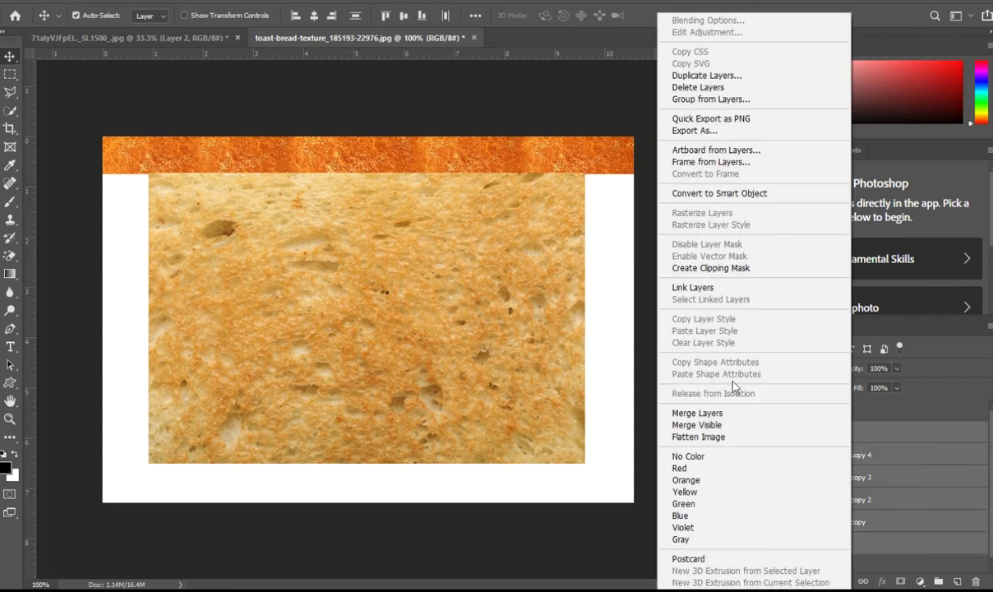
click(695, 393)
drag(609, 311, 638, 368)
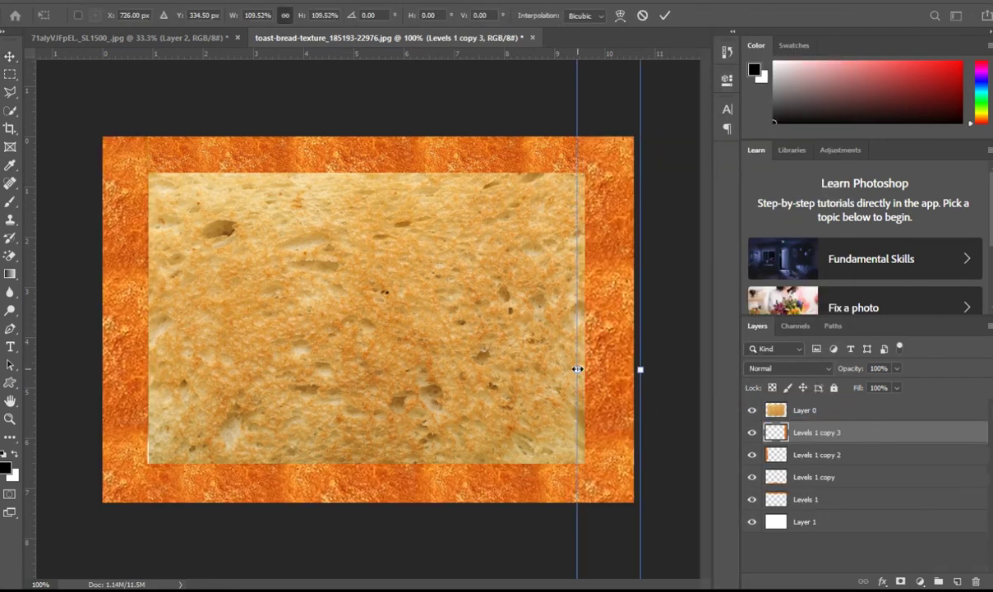
ctrl+click(670, 352)
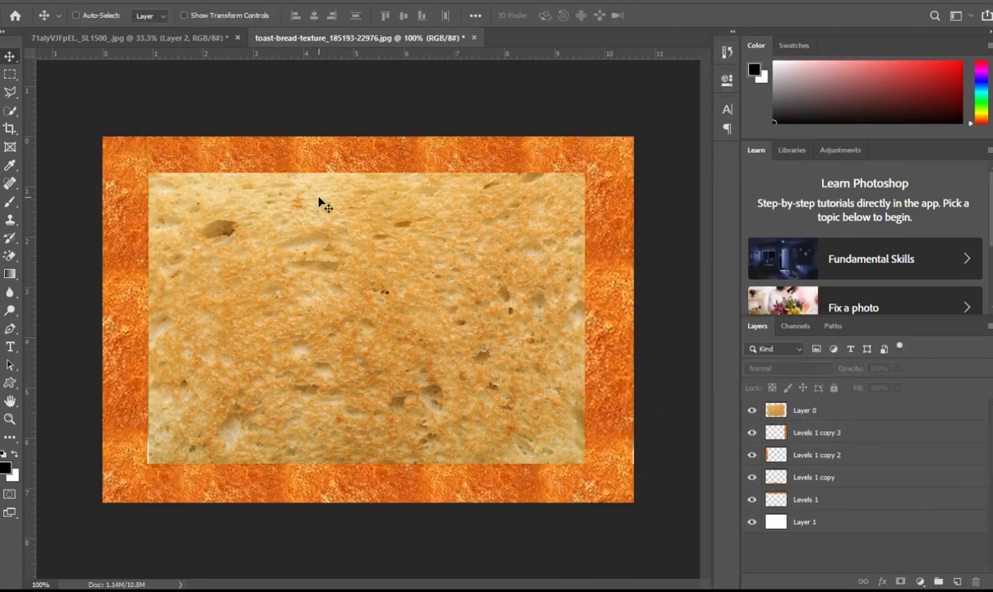
key(ctrl+s)
click(556, 127)
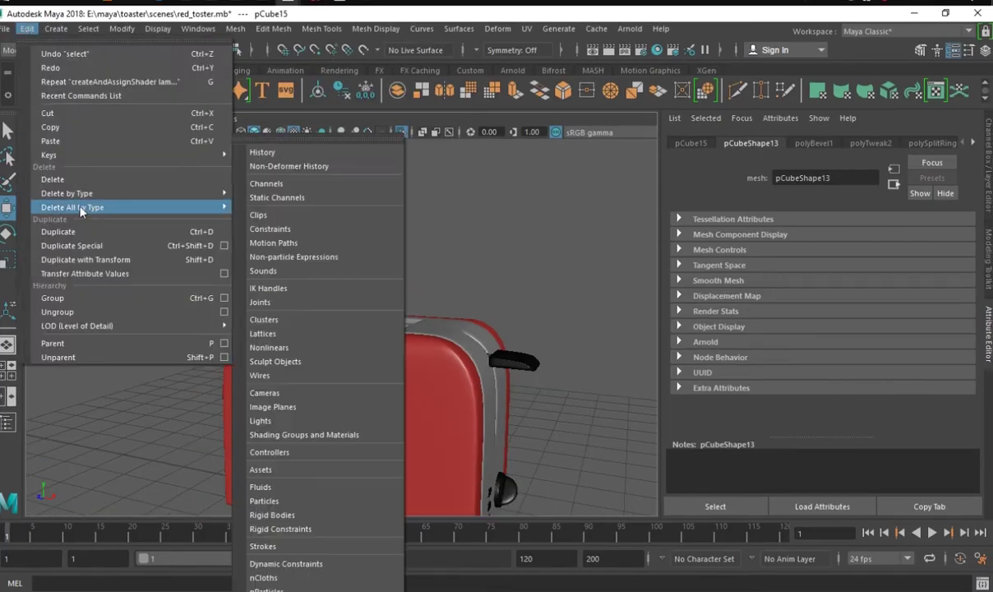
Connect bread.jpg as a file texture to lambert6's colour.
click(765, 142)
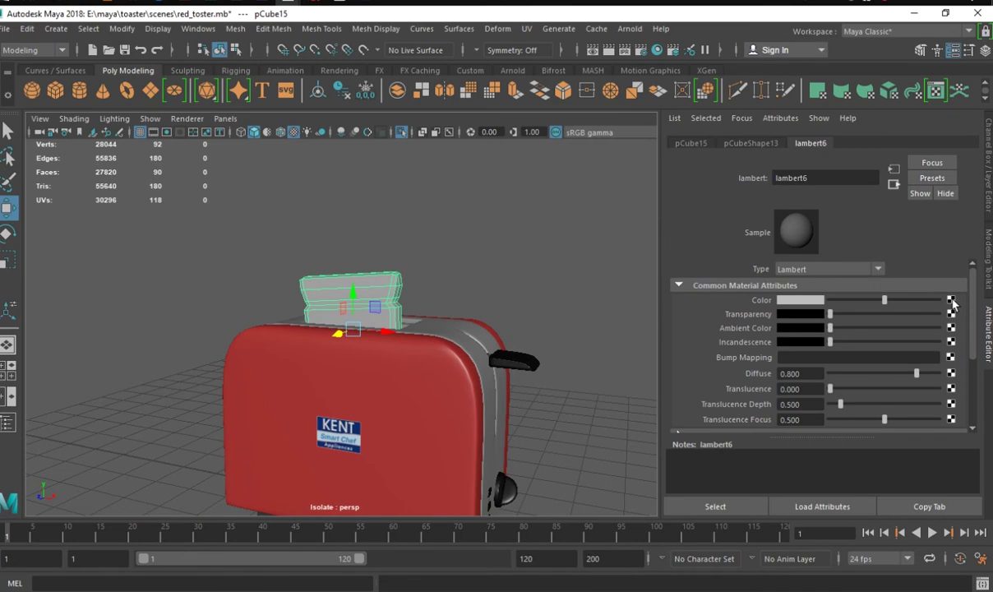
click(951, 300)
click(411, 327)
click(954, 332)
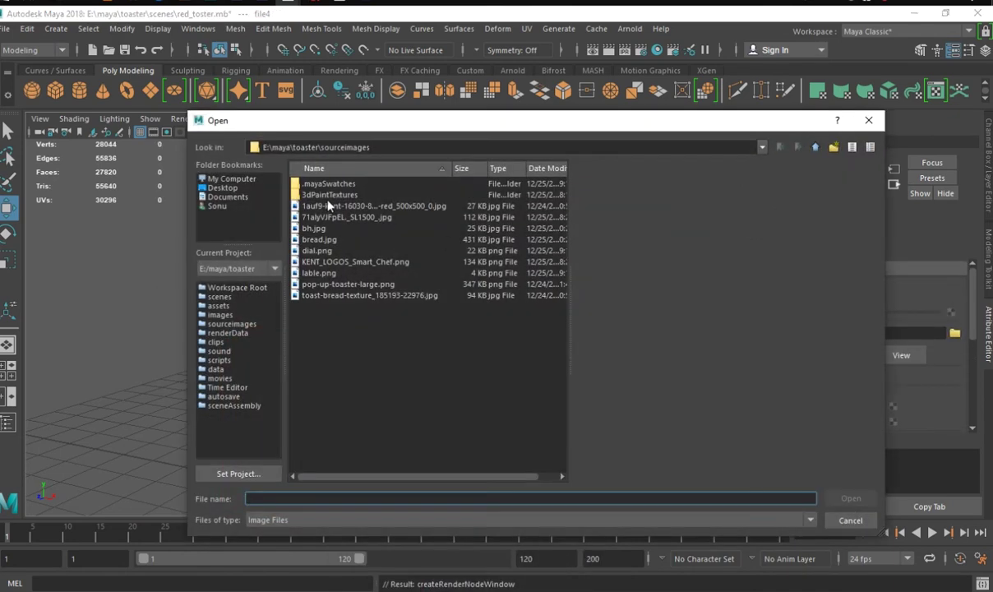
click(353, 240)
click(852, 498)
Switch to the UV Editing workspace with the toast selected to show its UVs.
key(space)
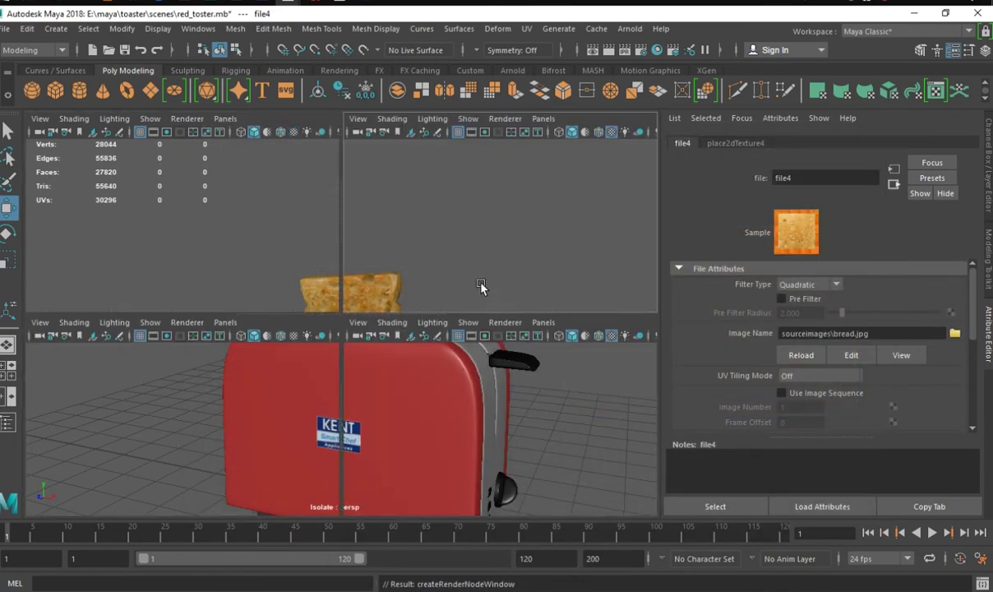
key(space)
mouse_move(439, 284)
alt+mouse_down()
mouse_move(372, 325)
mouse_move(277, 295)
mouse_move(461, 299)
alt+mouse_up()
click(904, 32)
click(823, 111)
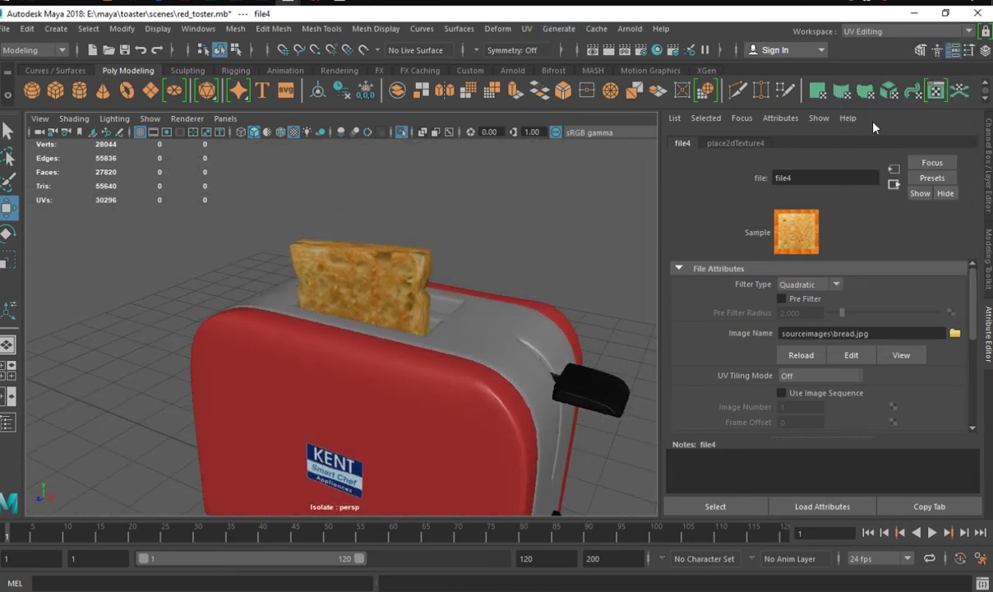
click(533, 349)
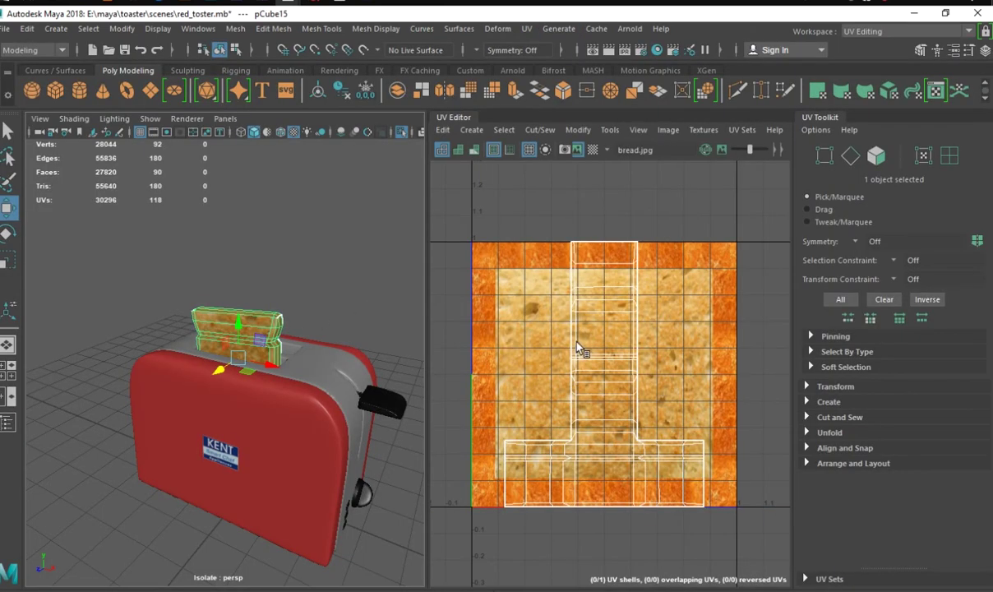
Select the toast's UV shell in the UV Editor.
mouse_move(322, 311)
alt+mouse_down()
mouse_move(244, 332)
mouse_move(261, 281)
mouse_move(243, 320)
mouse_move(251, 327)
alt+mouse_up()
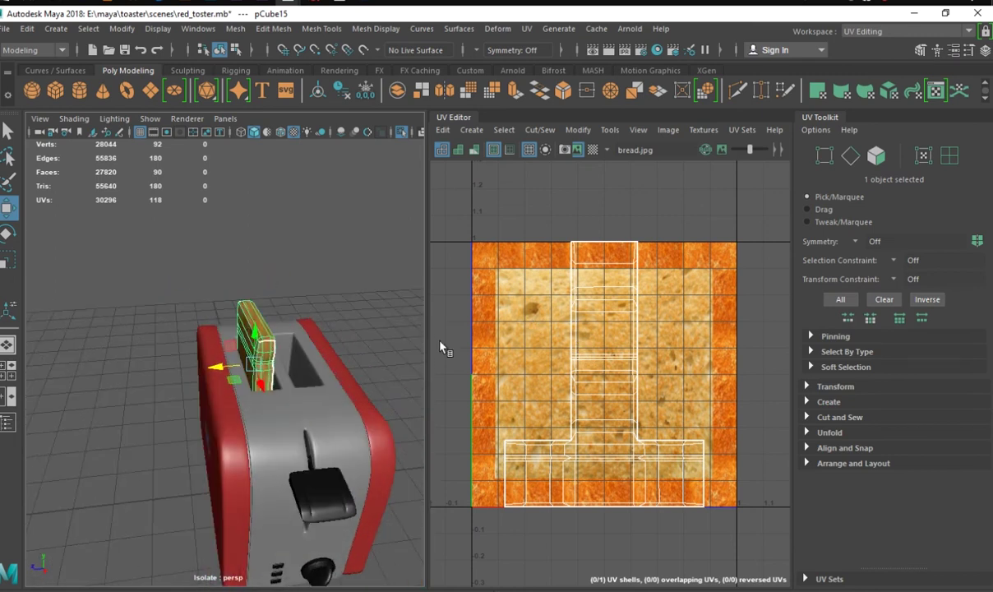
right_drag(542, 300, 485, 286)
click(262, 322)
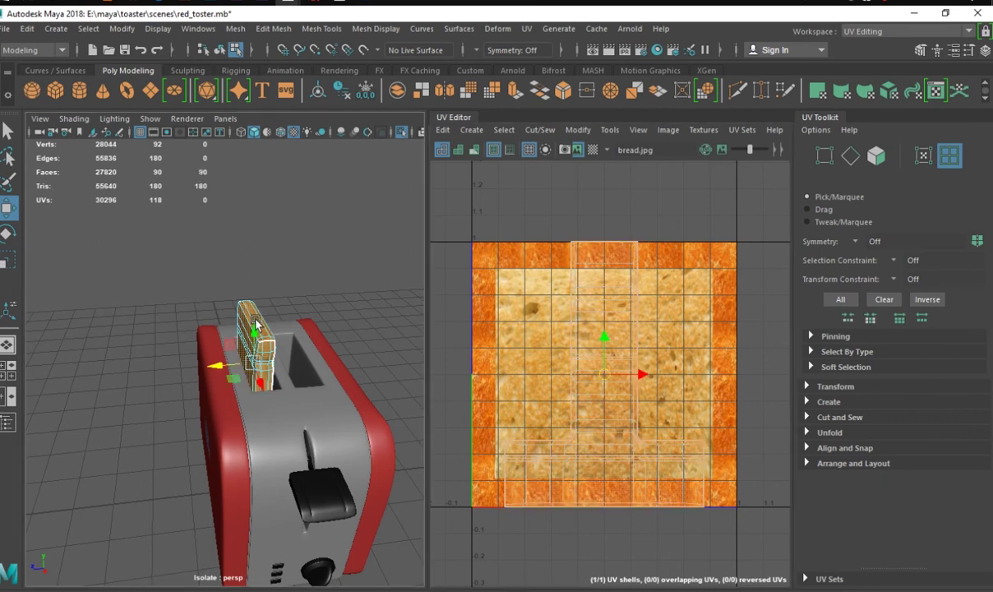
click(376, 284)
click(594, 271)
mouse_move(594, 276)
right_down()
mouse_move(563, 299)
mouse_move(581, 246)
right_up()
mouse_move(403, 303)
alt+mouse_down()
mouse_move(280, 305)
mouse_move(224, 287)
mouse_move(386, 292)
alt+mouse_up()
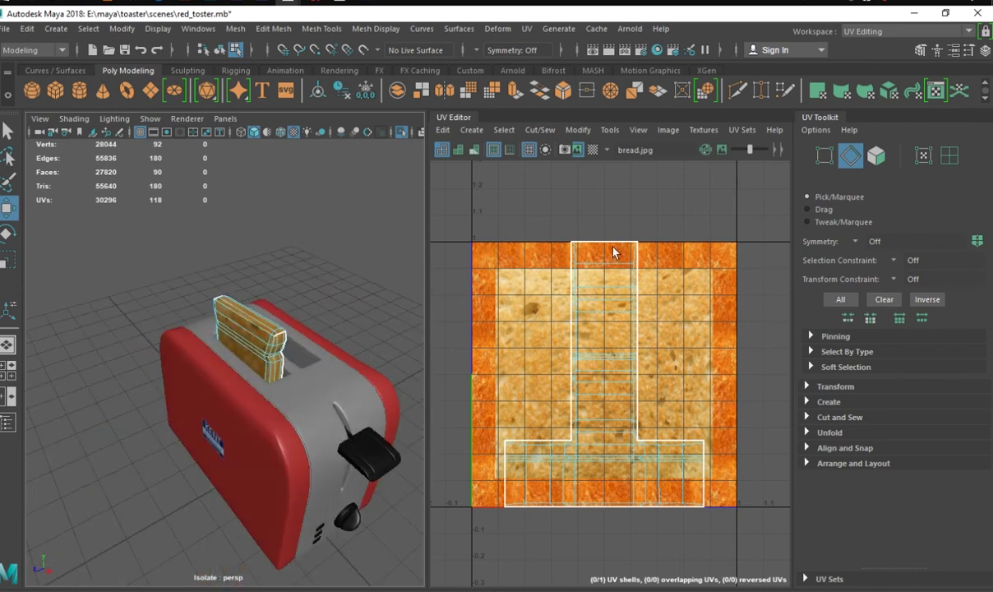
Apply Create > Automatic UV mapping to the whole toast, producing six shells.
click(471, 130)
key(F11)
click(613, 271)
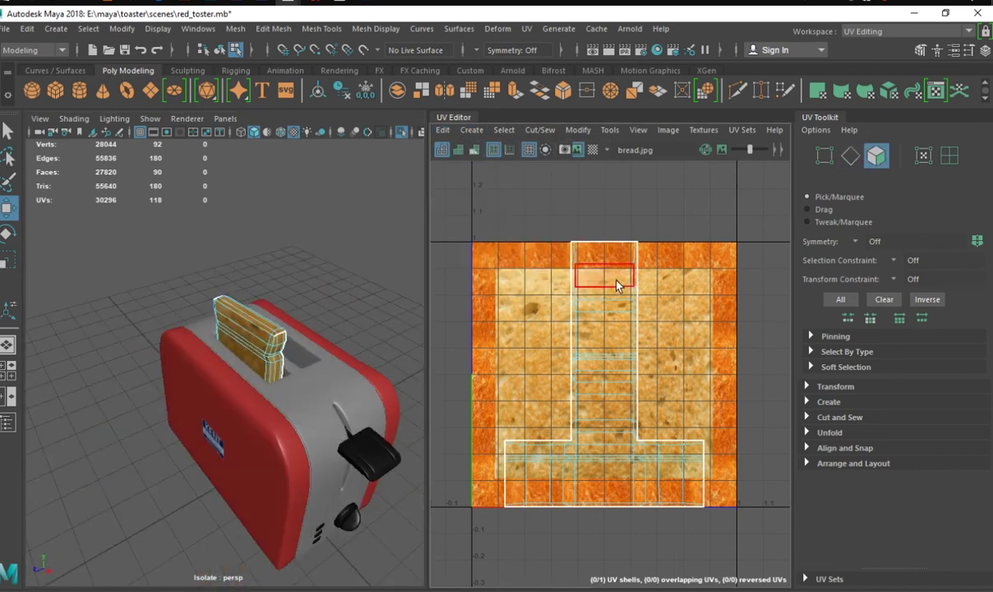
mouse_move(617, 280)
right_down()
mouse_move(651, 273)
mouse_move(557, 260)
right_up()
click(503, 246)
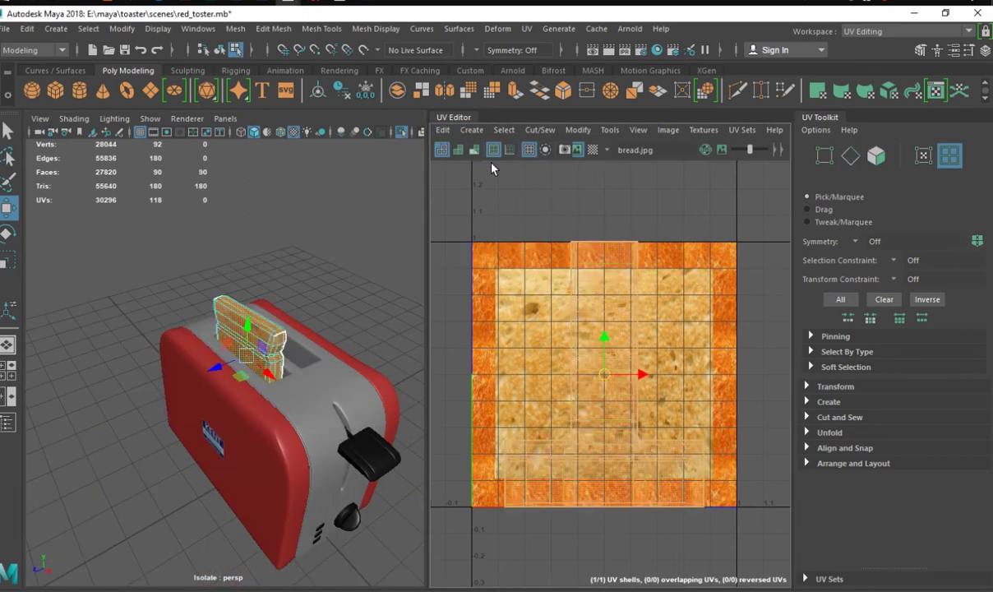
click(472, 129)
click(500, 184)
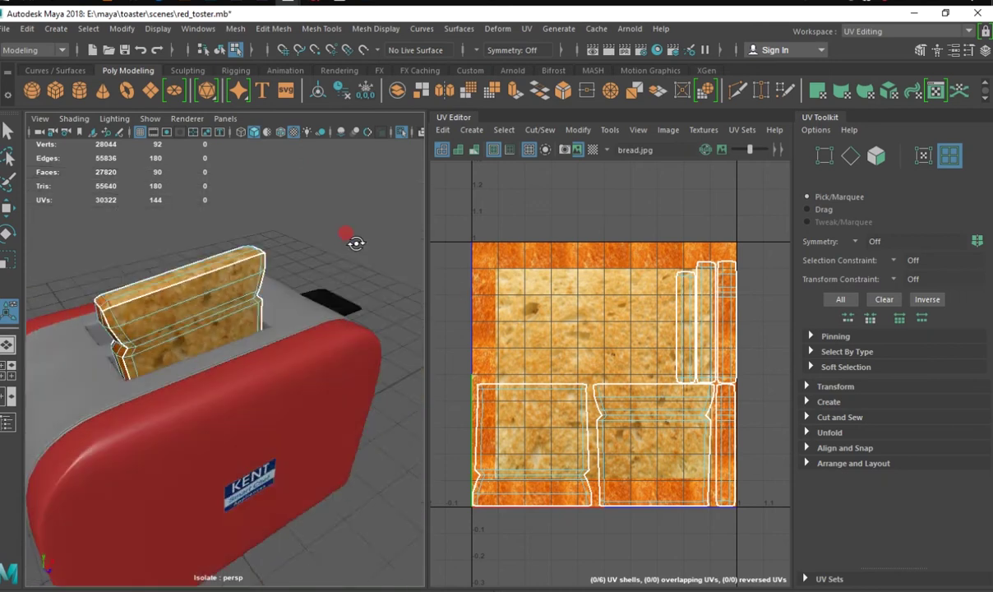
Cut the toast's UVs along the seam edge loop and the side edge loops.
key(F10)
double_click(541, 384)
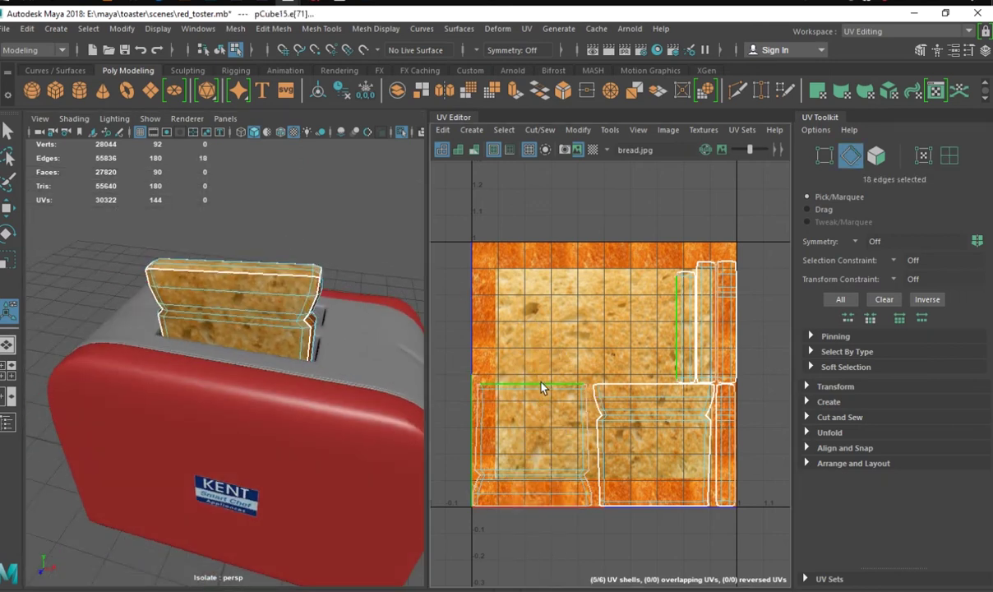
shift+right_click(542, 387)
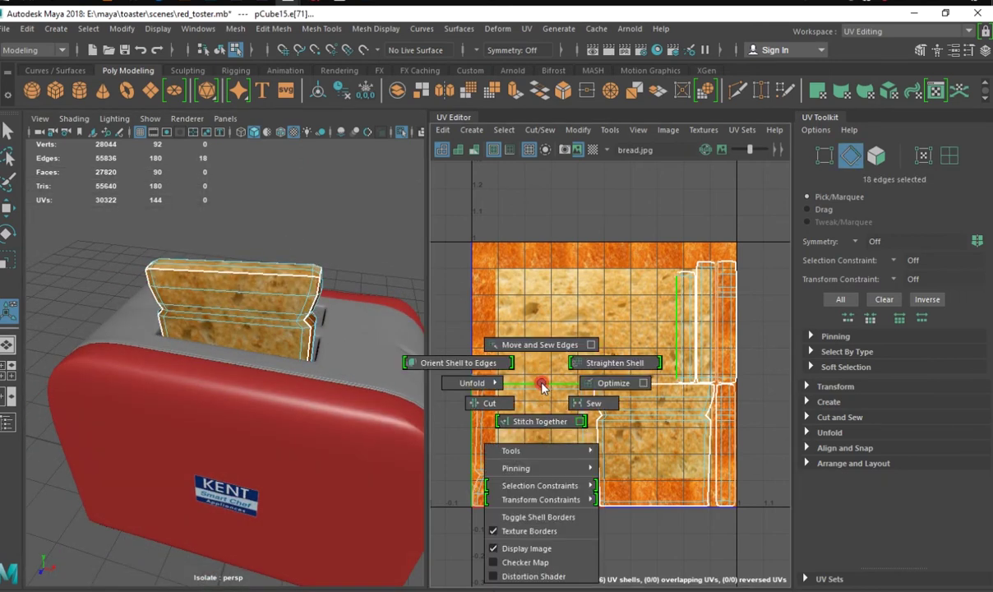
click(489, 403)
mouse_move(250, 277)
alt+mouse_down()
mouse_move(195, 288)
mouse_move(271, 308)
alt+mouse_up()
double_click(293, 314)
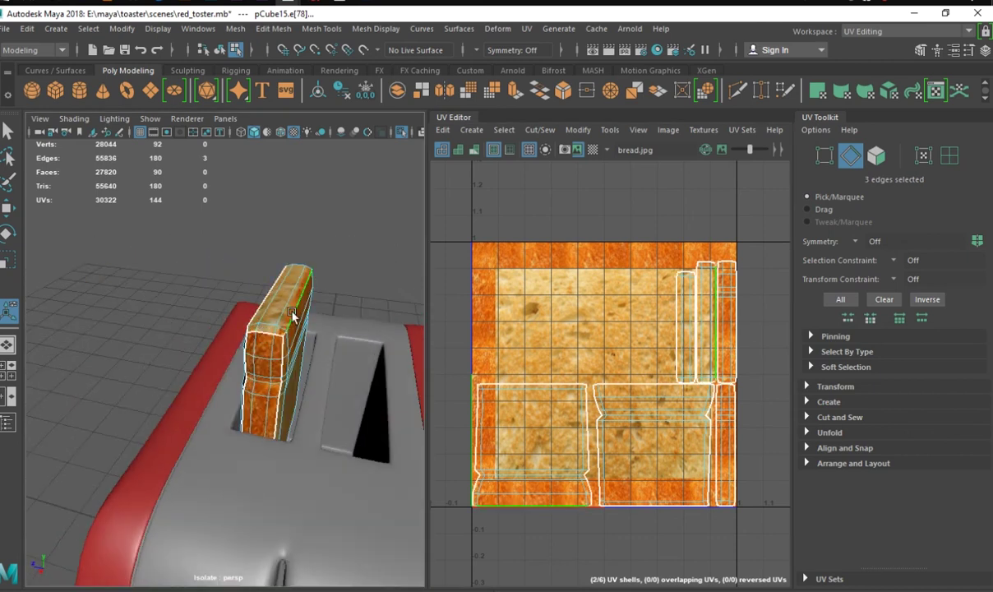
shift+double_click(293, 314)
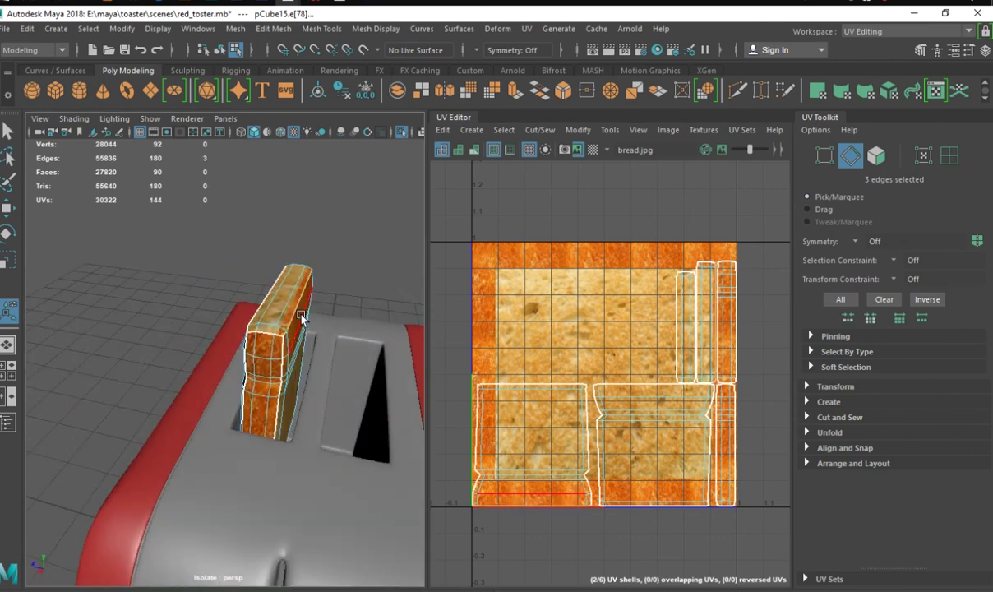
shift+right_click(555, 389)
Sew the four thin side strips onto the neighbouring main bread shells.
click(623, 385)
shift+right_click(623, 389)
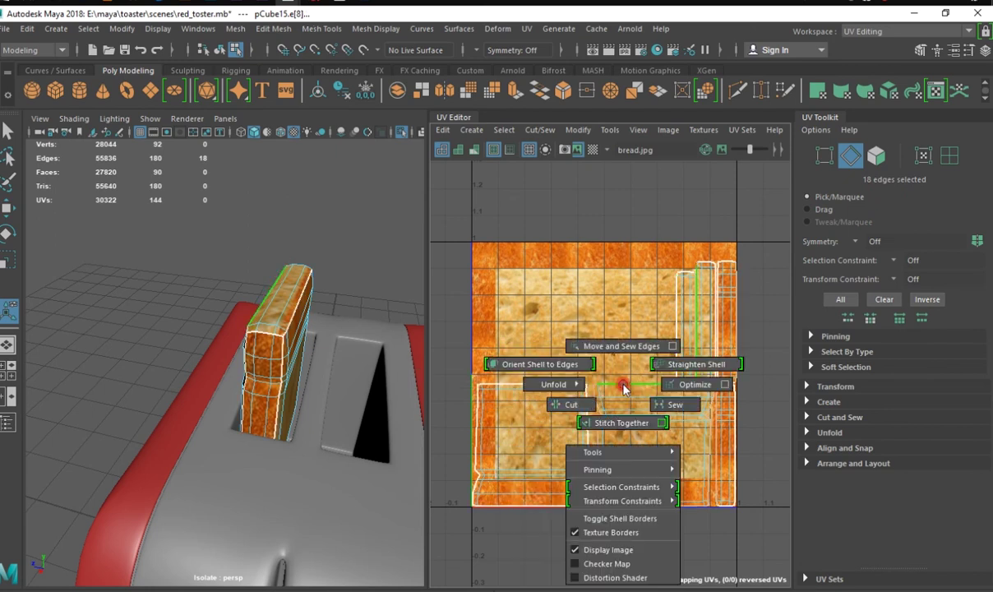
click(627, 387)
shift+right_click(625, 388)
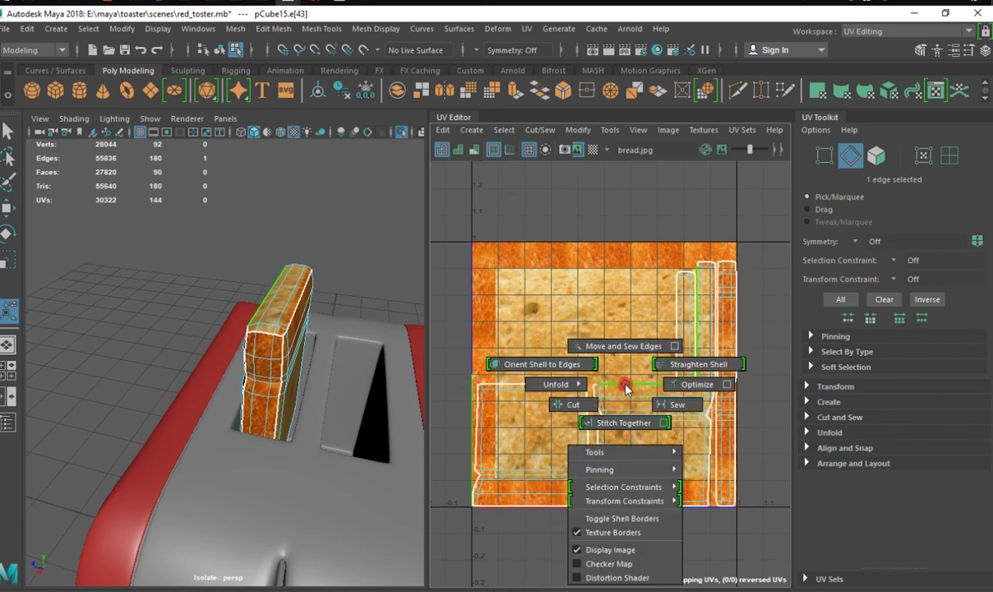
shift+right_drag(626, 389, 630, 297)
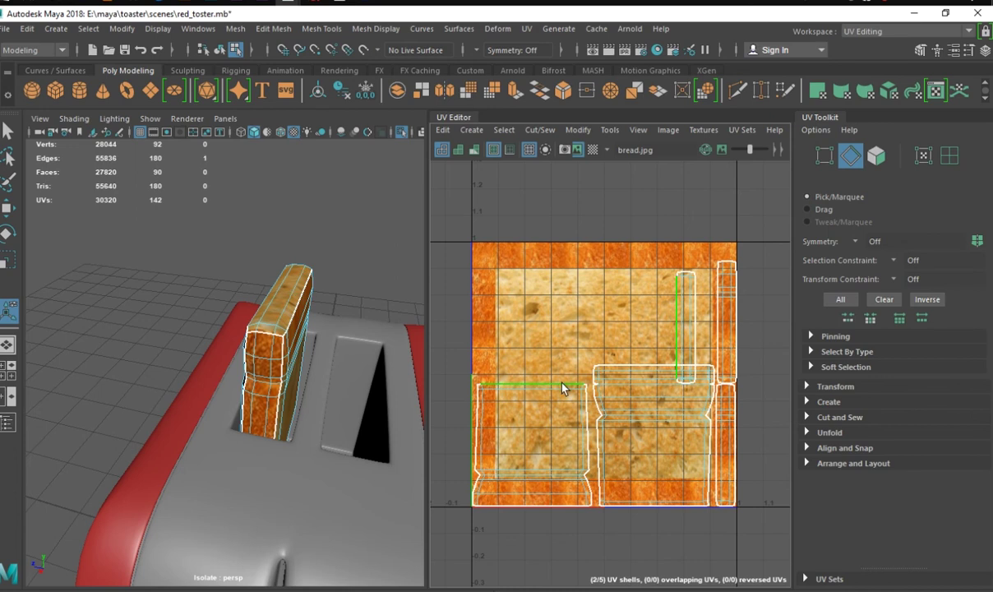
shift+right_drag(564, 388, 567, 329)
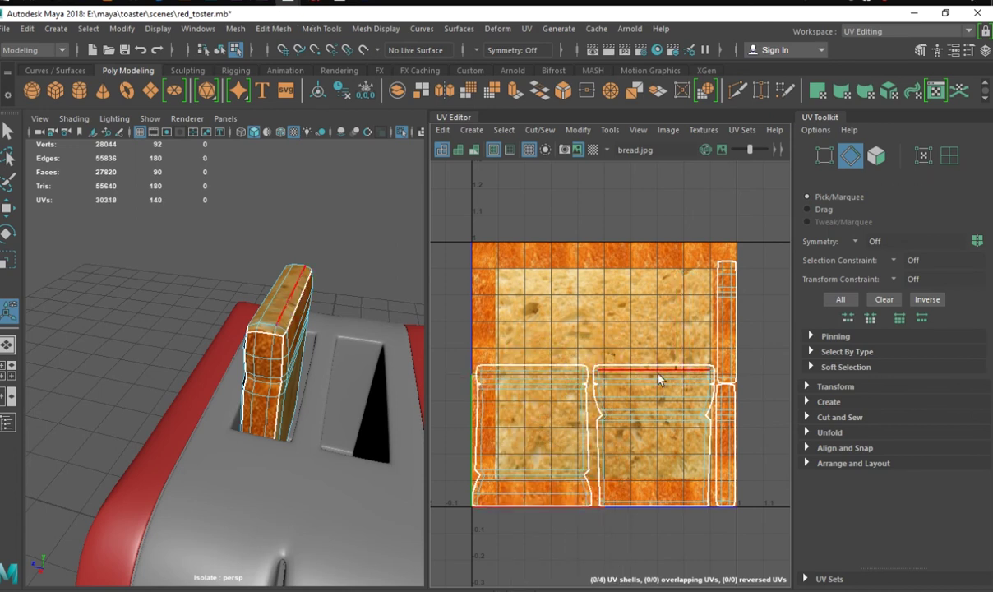
click(653, 503)
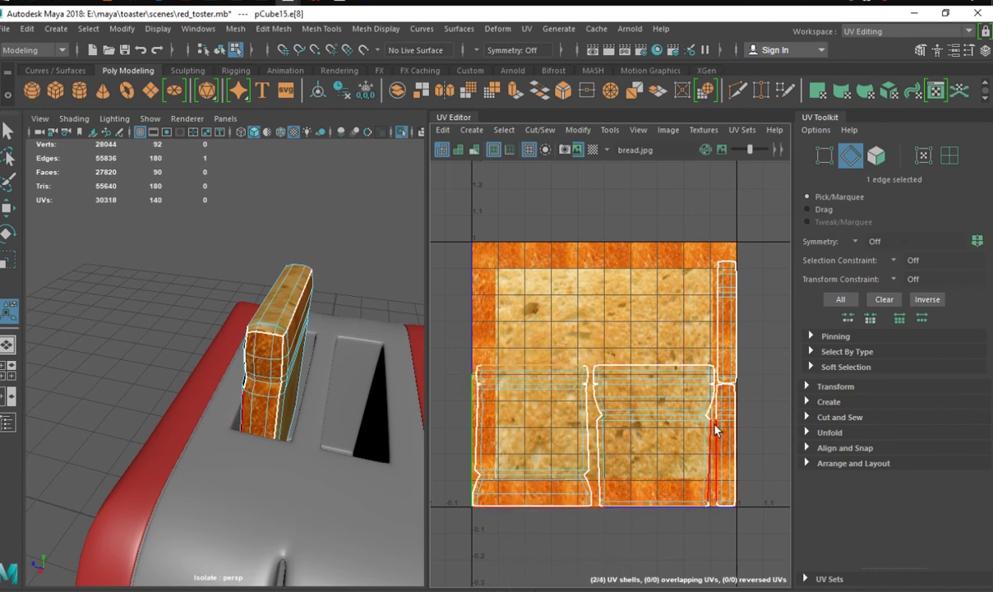
shift+right_drag(715, 429, 711, 369)
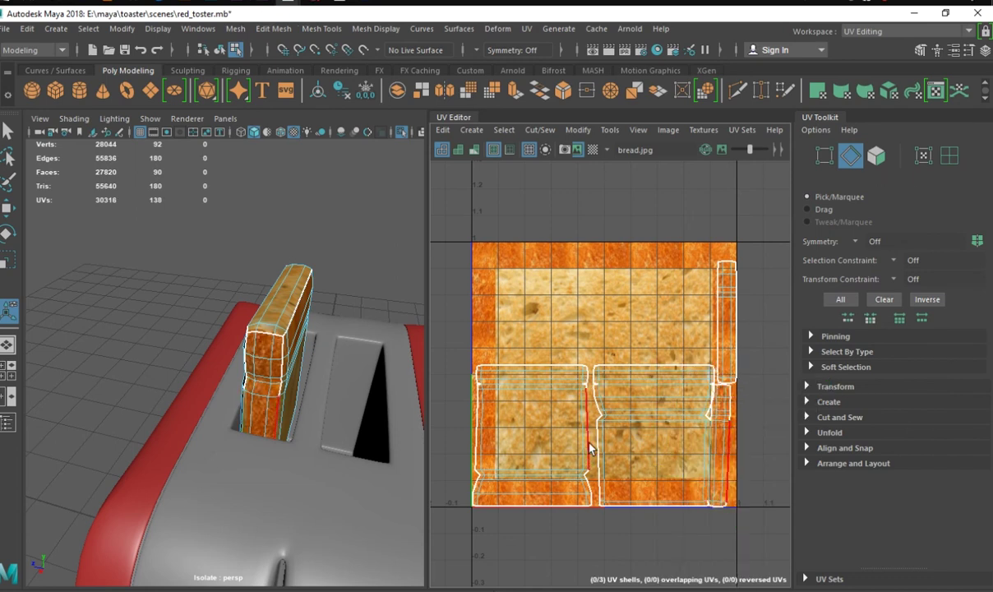
click(475, 477)
shift+right_drag(477, 477, 475, 420)
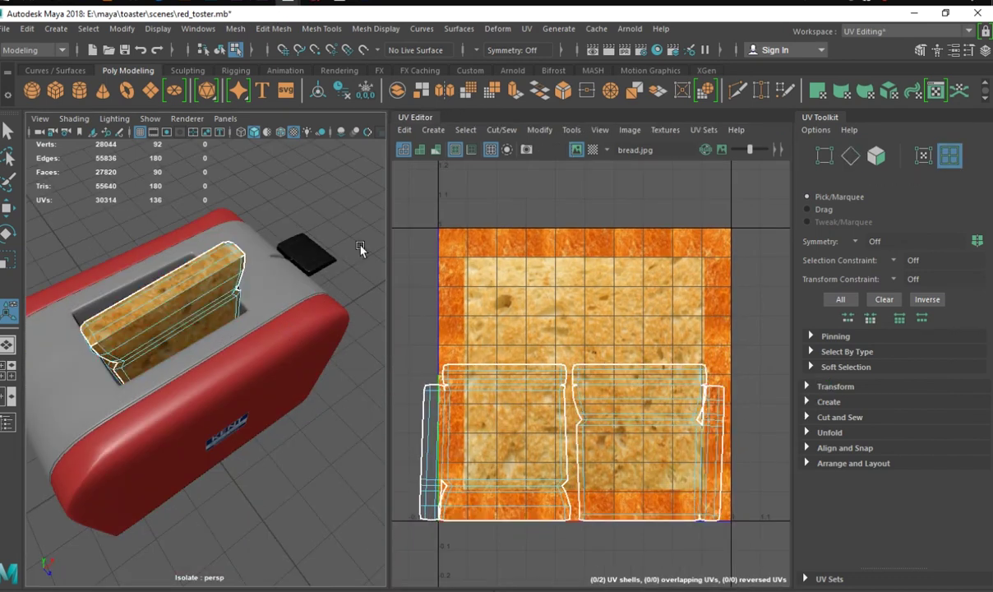
Move the right bread shell up to the texture's top and shift the bottom-left shell right.
click(636, 378)
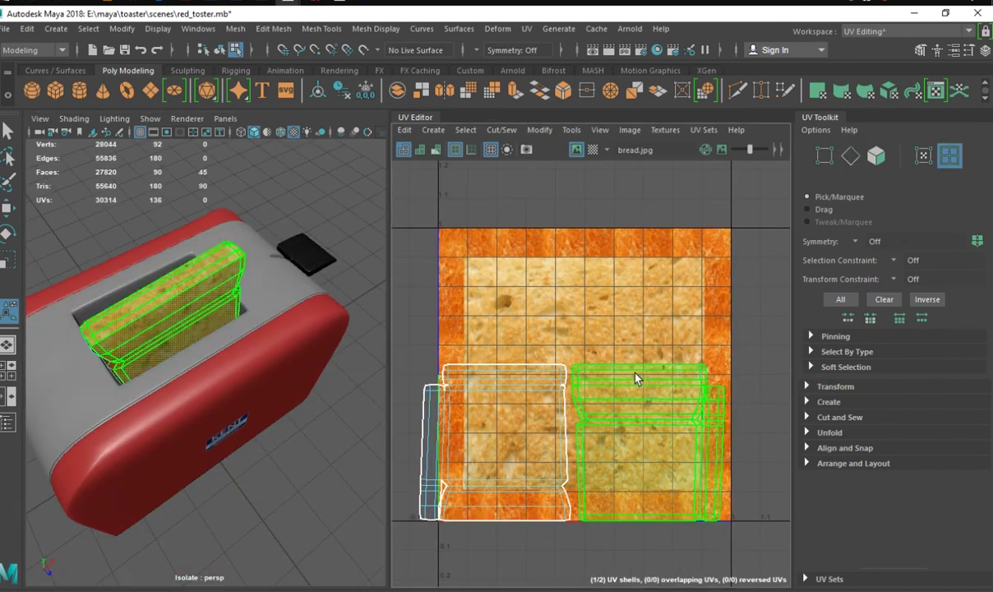
key(w)
drag(630, 408, 631, 285)
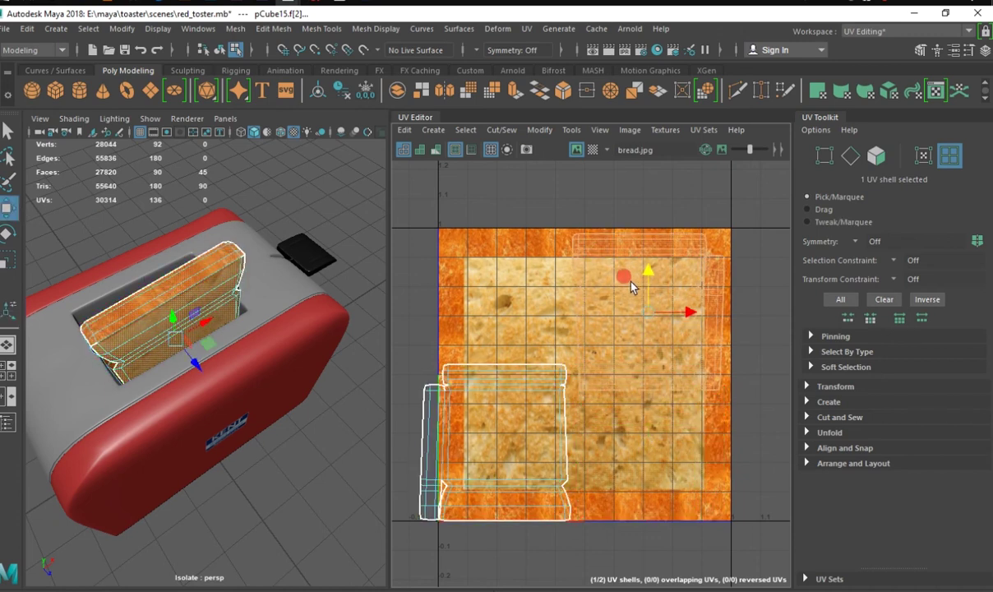
alt+drag(322, 280, 332, 273)
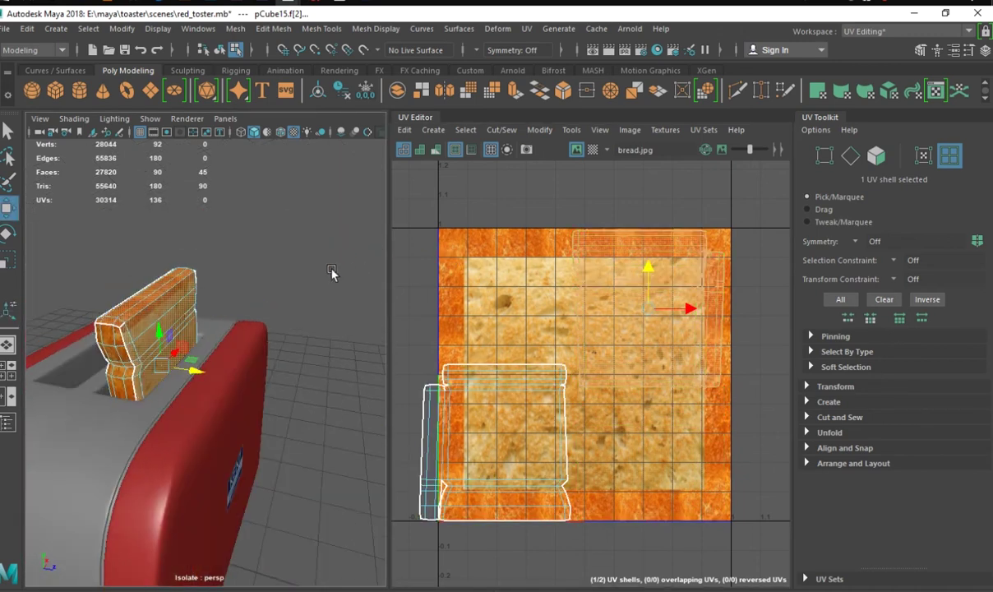
drag(689, 308, 696, 308)
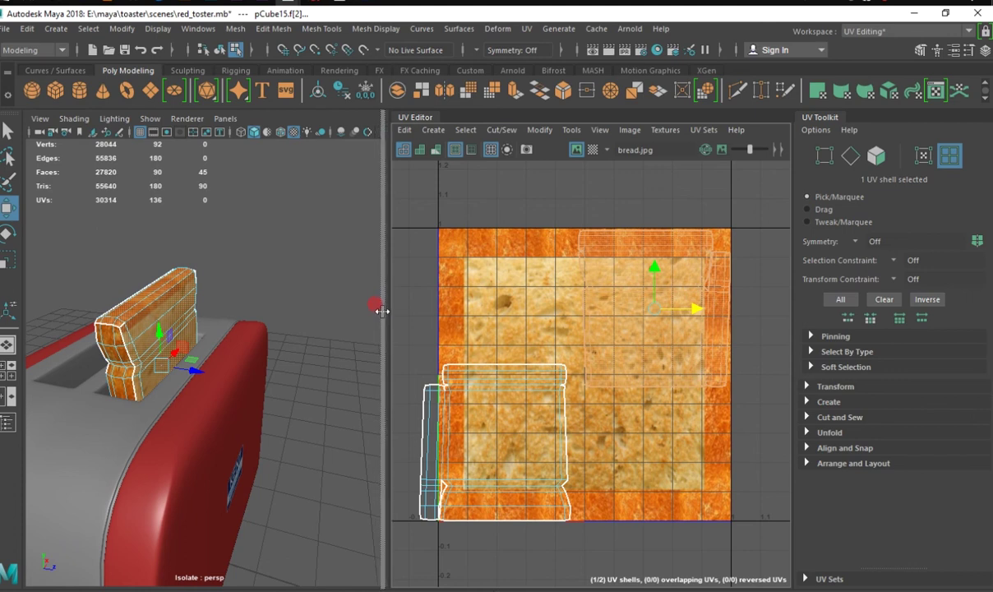
drag(382, 311, 380, 311)
click(517, 429)
drag(532, 441, 549, 444)
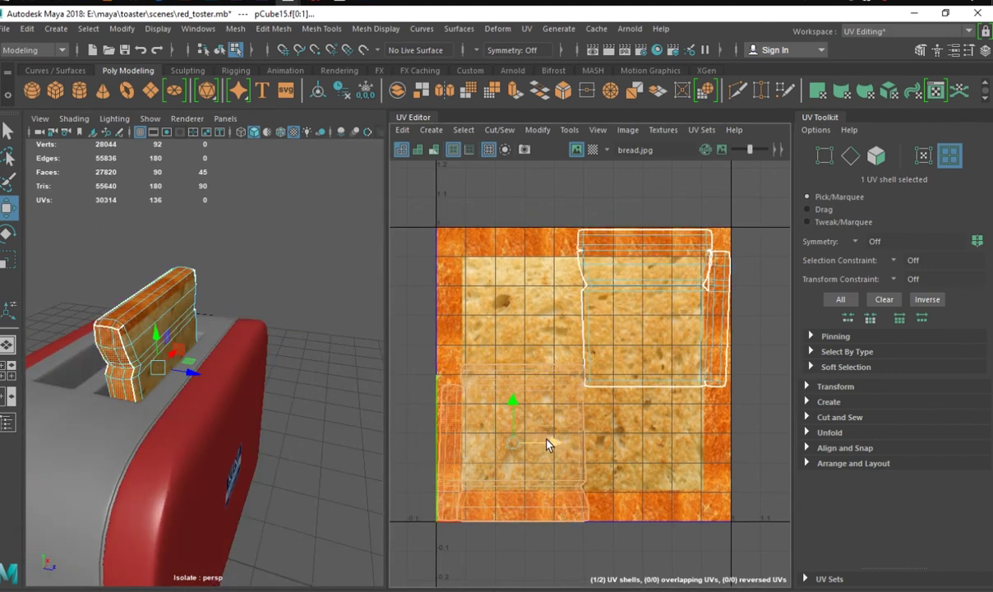
alt+drag(164, 345, 251, 310)
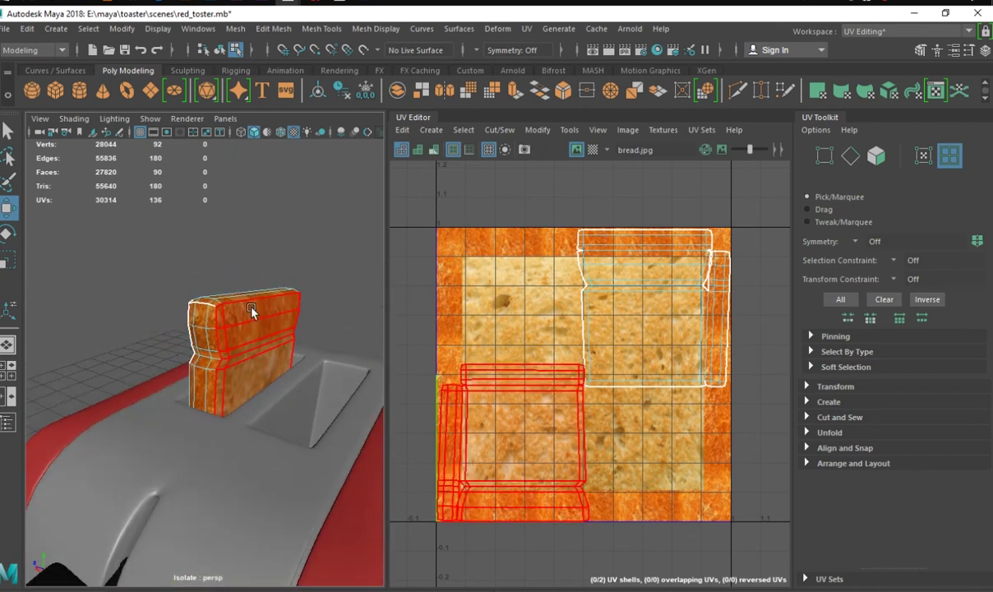
Place the upper bread shell at the top-left of the UV tile.
click(642, 282)
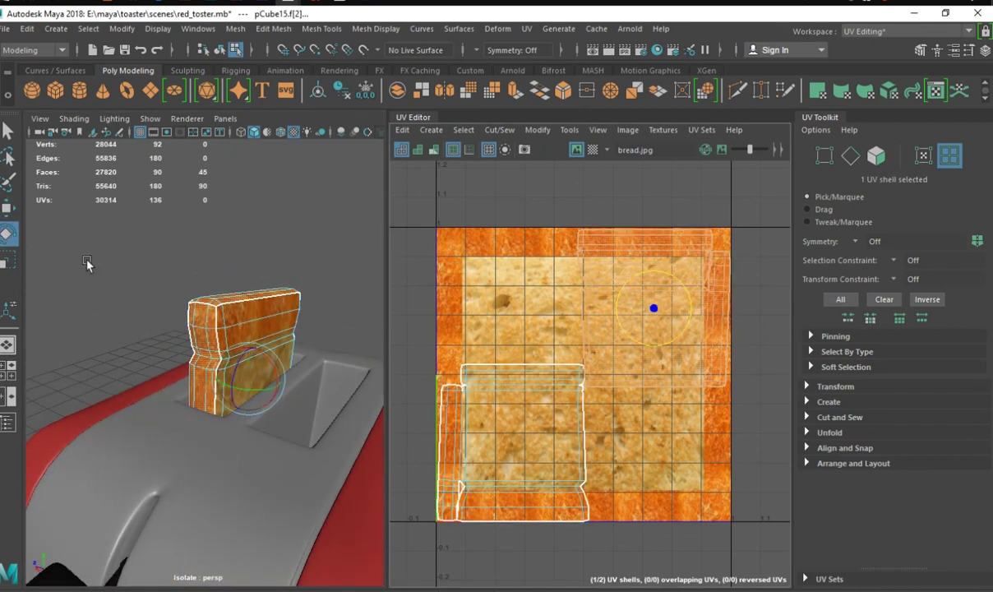
drag(587, 297, 598, 324)
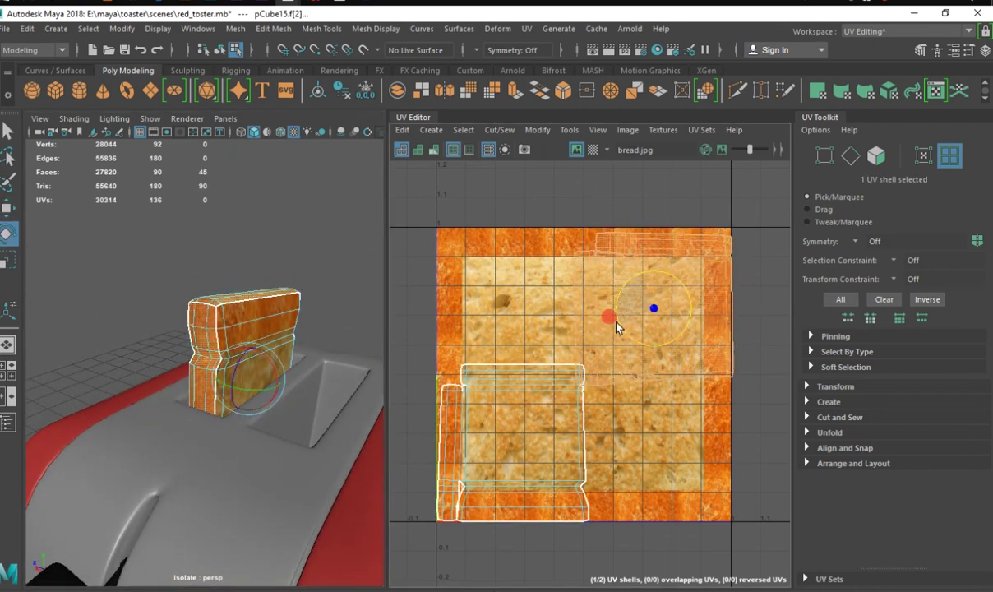
click(10, 209)
middle_drag(694, 306, 553, 315)
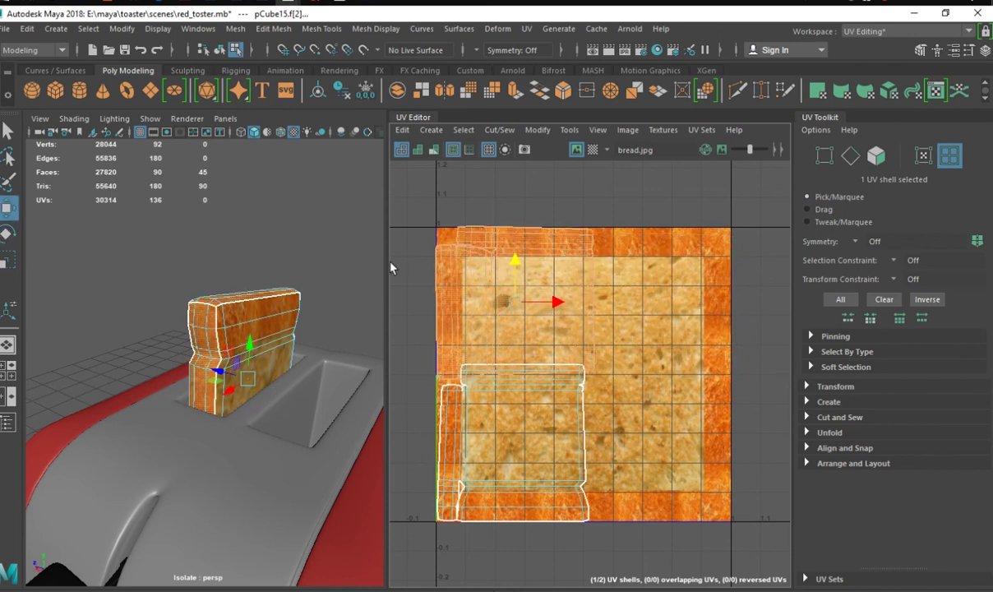
alt+drag(355, 283, 285, 310)
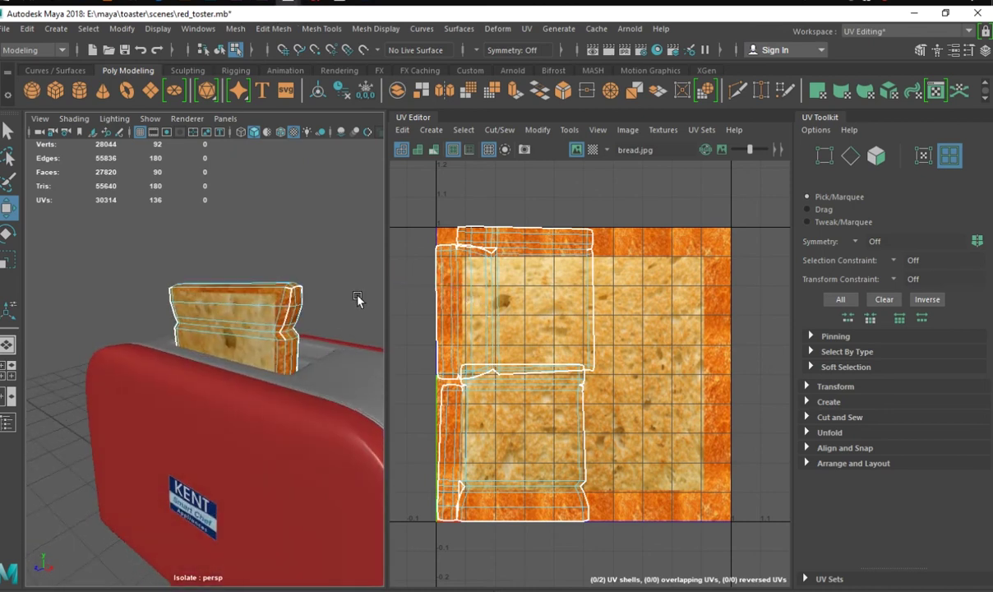
click(285, 310)
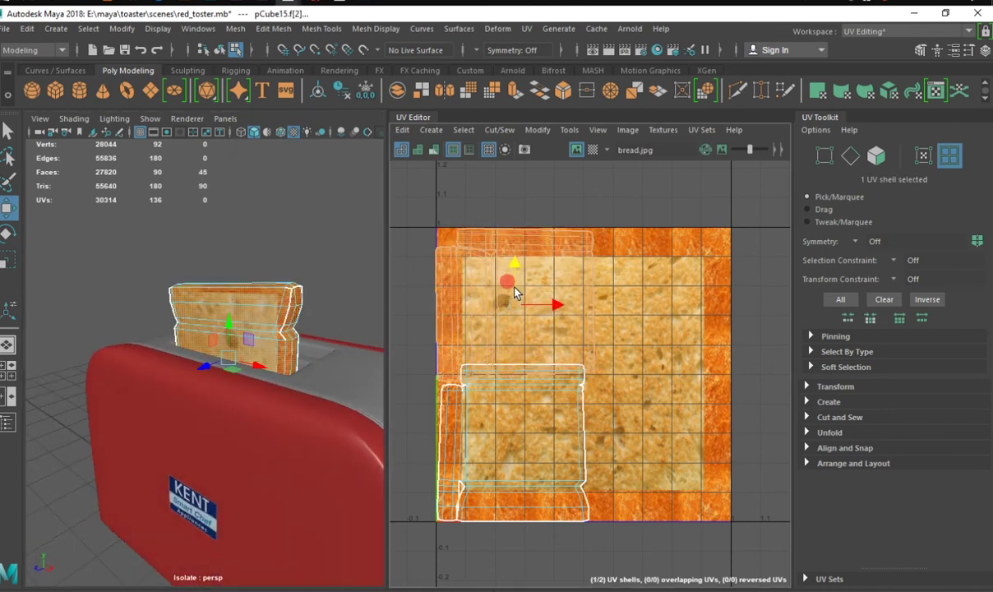
key(f)
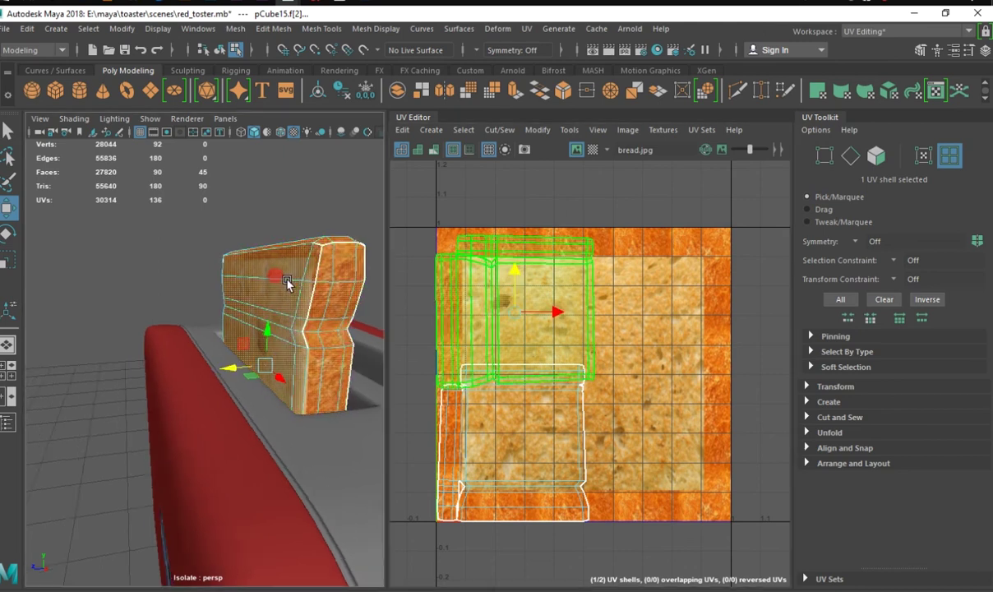
alt+drag(183, 288, 246, 288)
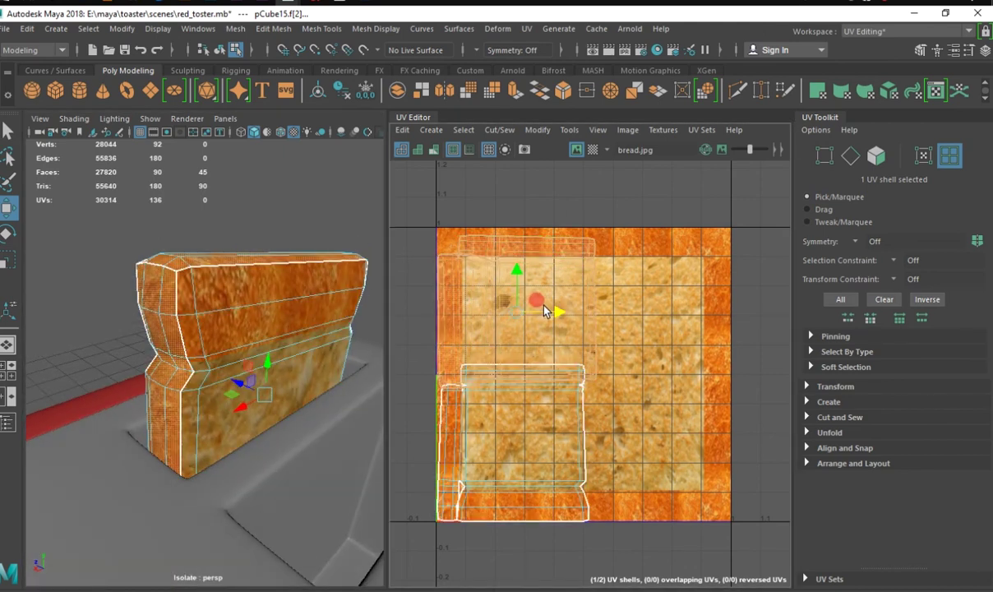
drag(542, 310, 546, 312)
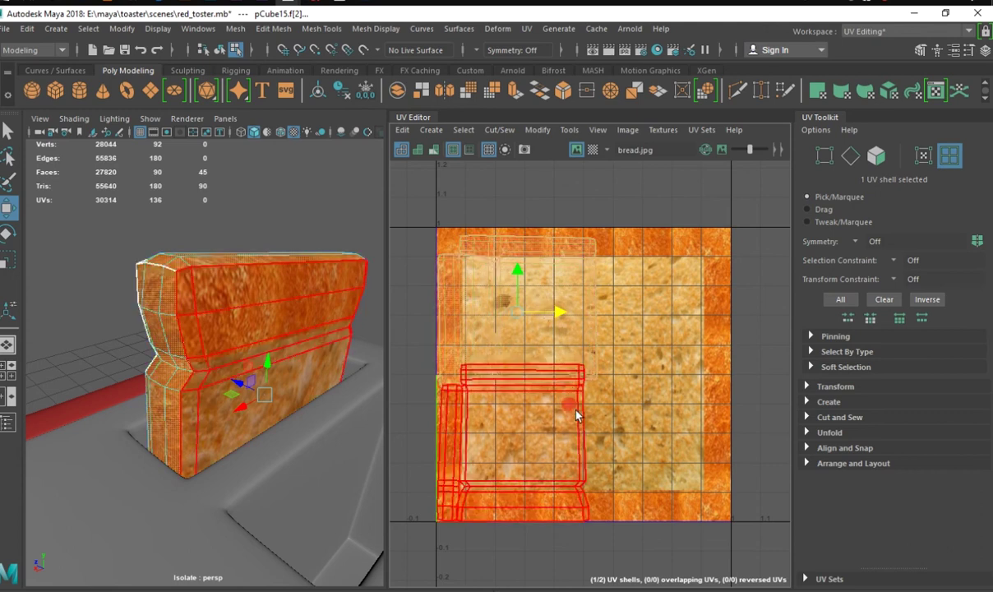
Move the lower bread shell right and rotate it slightly to sit on the lower-right texture area.
click(548, 448)
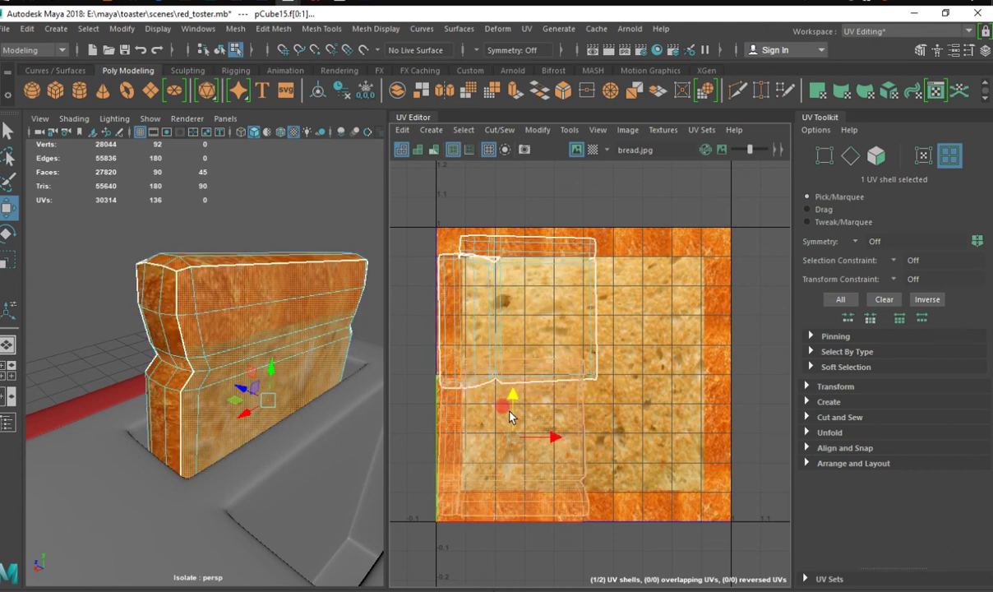
drag(556, 442, 694, 441)
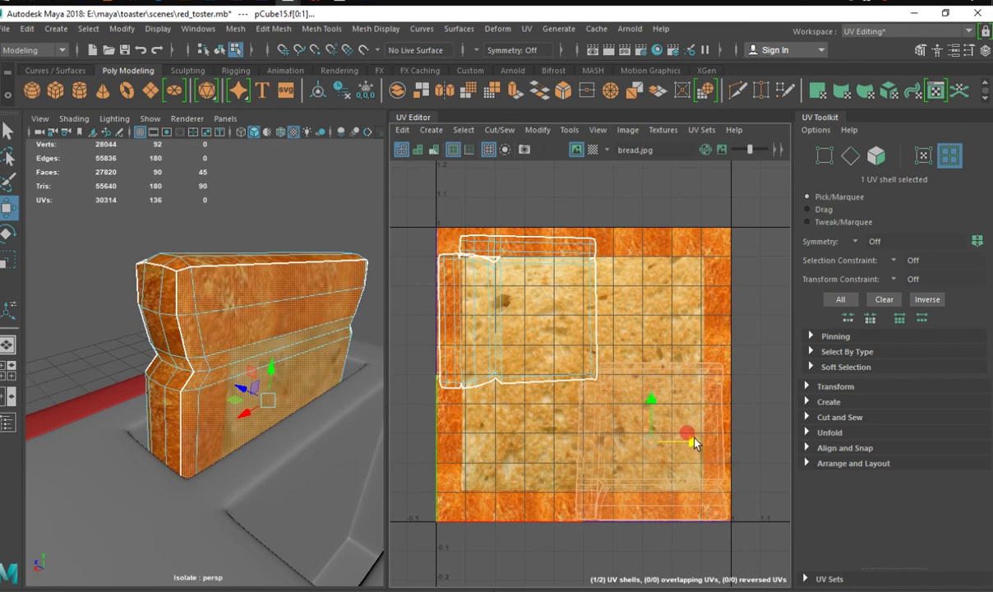
mouse_move(205, 362)
alt+mouse_down()
mouse_move(88, 359)
mouse_move(246, 361)
alt+mouse_up()
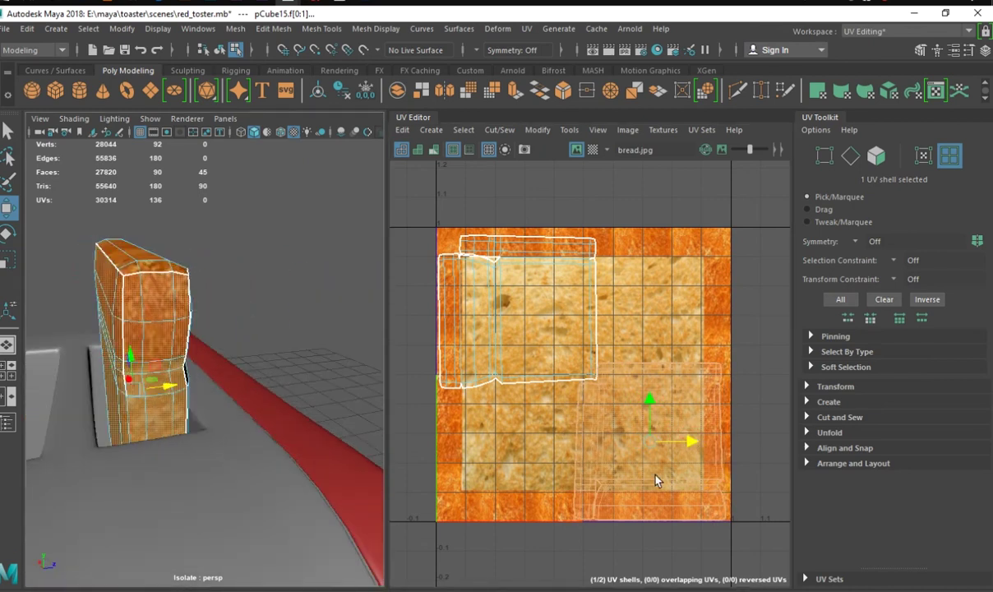
right_drag(665, 405, 603, 405)
key(e)
drag(603, 422, 622, 479)
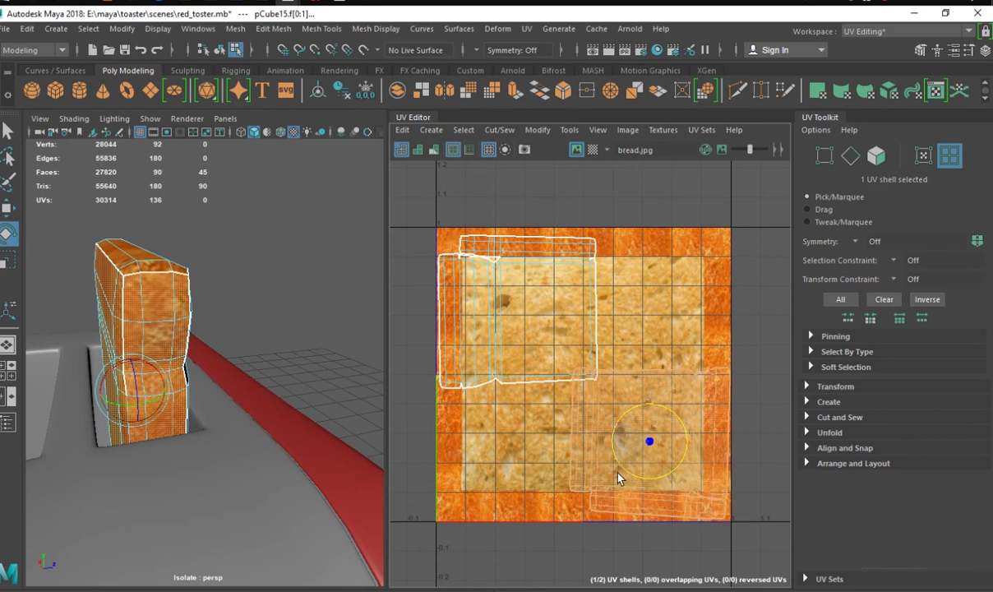
key(w)
mouse_move(206, 329)
alt+mouse_down()
mouse_move(305, 261)
mouse_move(107, 262)
mouse_move(137, 255)
alt+mouse_up()
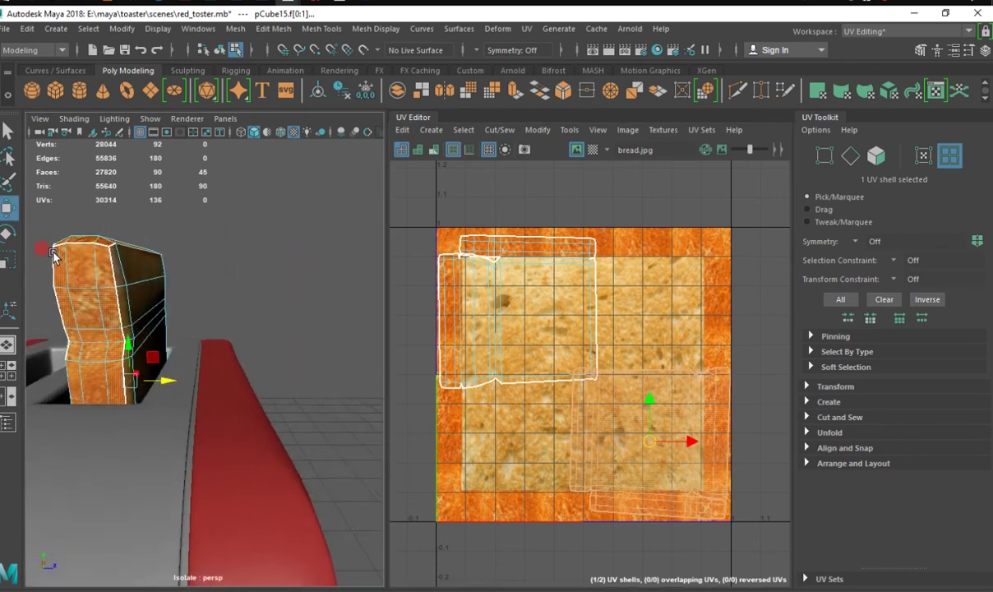
drag(672, 438, 643, 421)
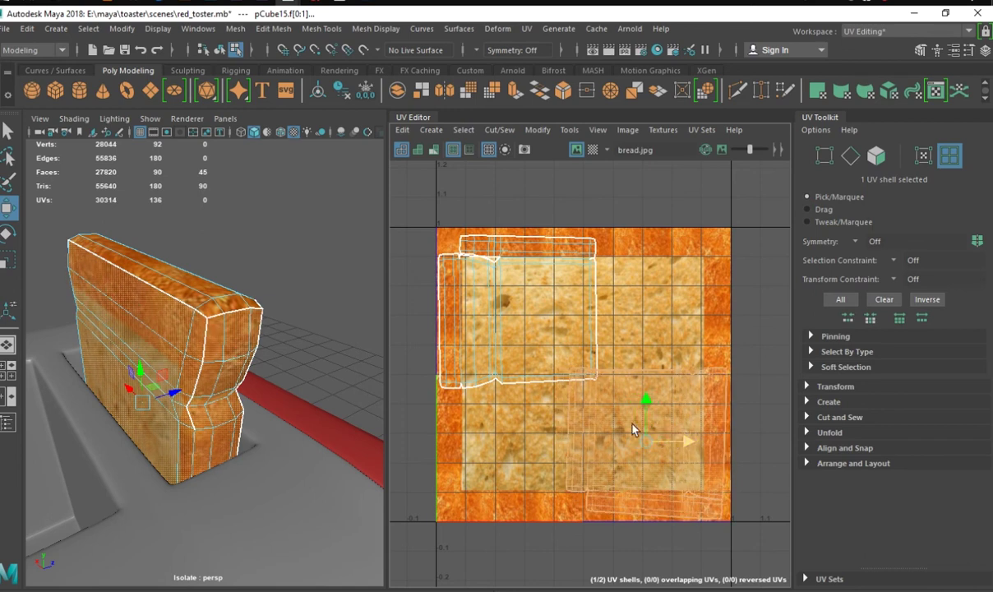
mouse_move(205, 386)
alt+mouse_down()
mouse_move(292, 391)
mouse_move(210, 271)
alt+mouse_up()
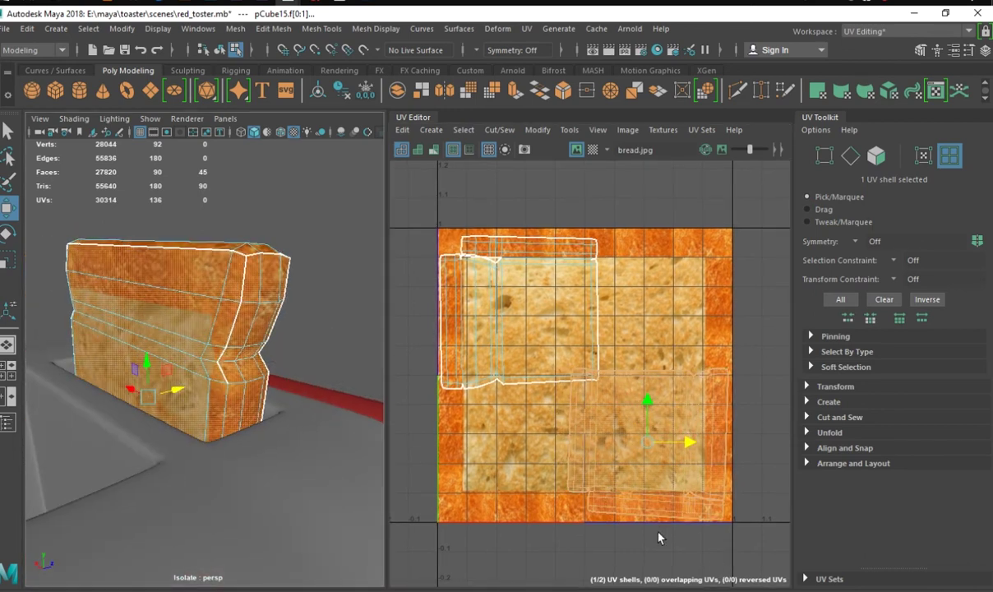
Select the lower-right UV shell and nudge it slightly up and to the right.
right_drag(211, 271, 188, 322)
double_click(172, 281)
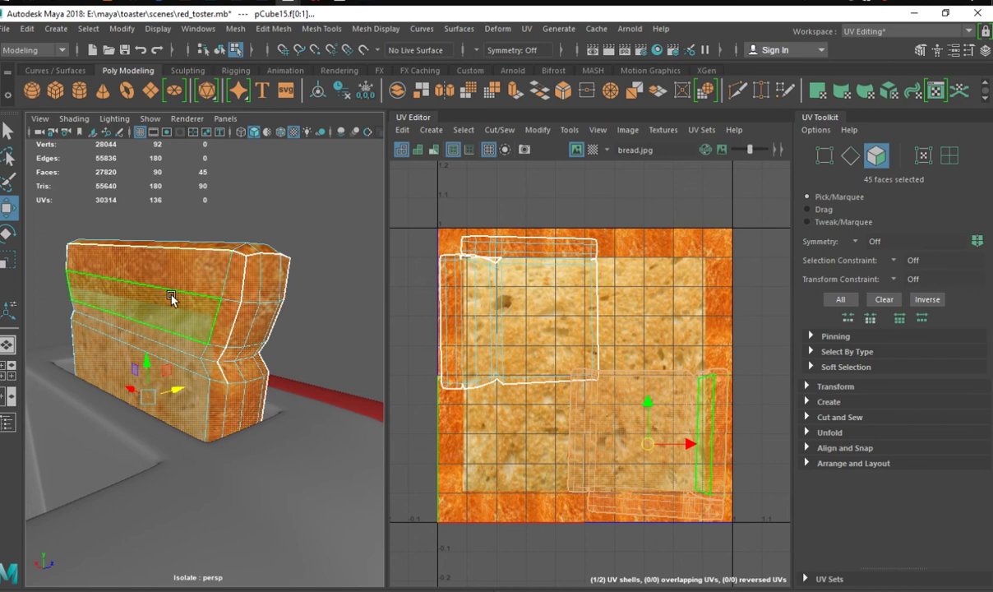
mouse_move(174, 284)
alt+mouse_down()
mouse_move(73, 295)
mouse_move(136, 282)
mouse_move(126, 260)
alt+mouse_up()
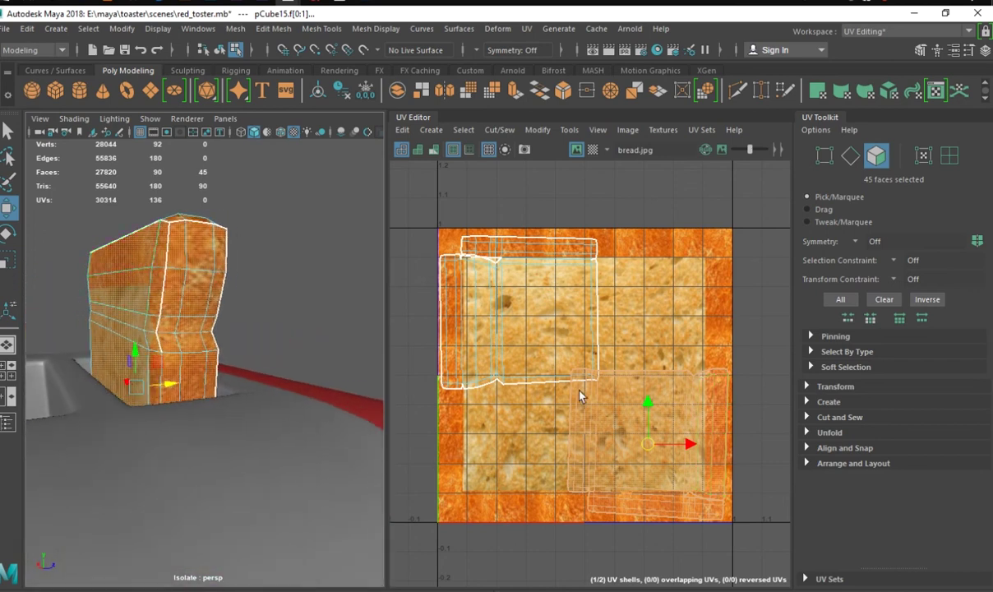
right_drag(665, 405, 602, 389)
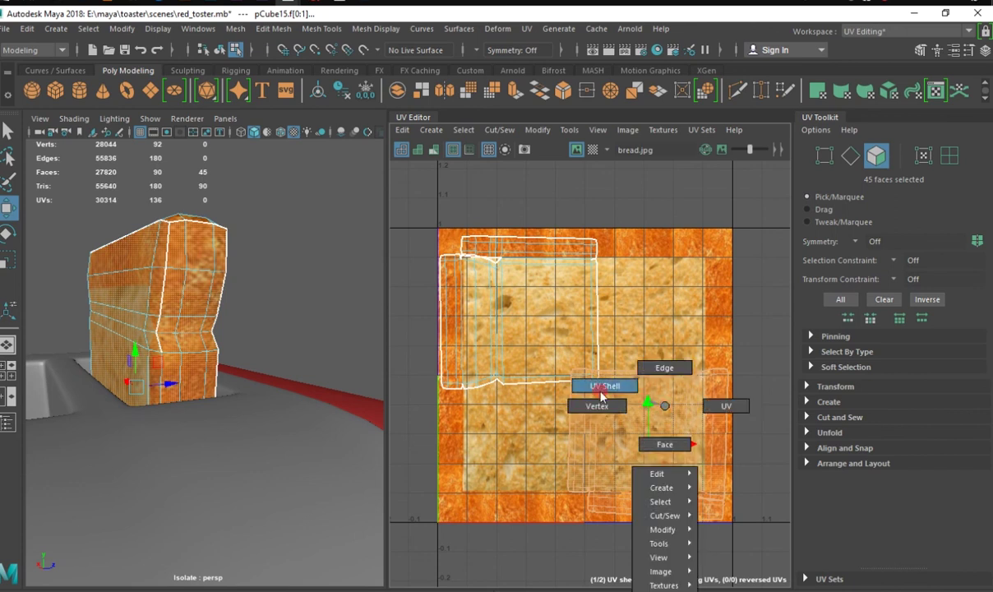
drag(631, 468, 641, 480)
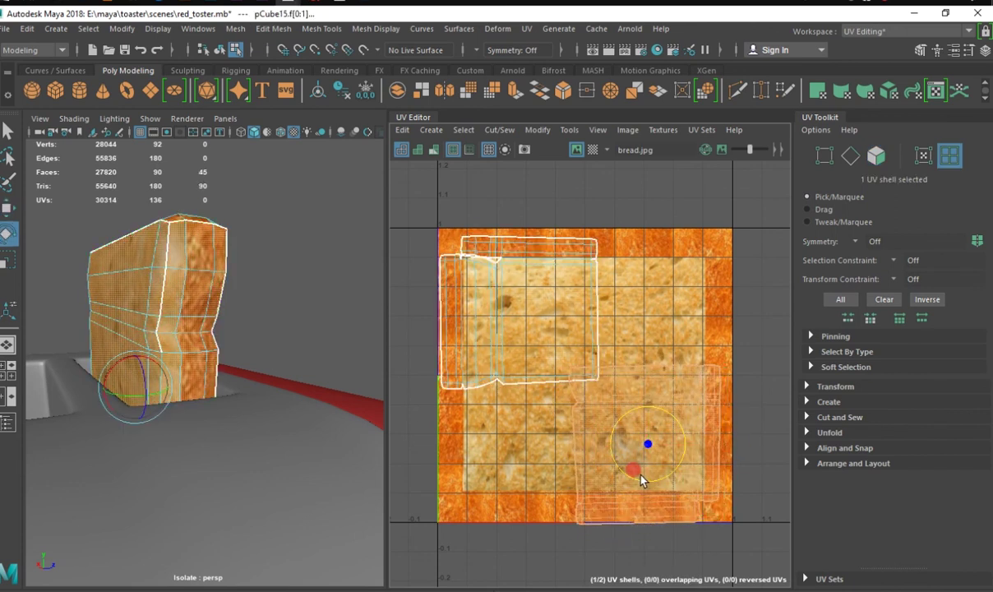
key(w)
drag(649, 403, 651, 400)
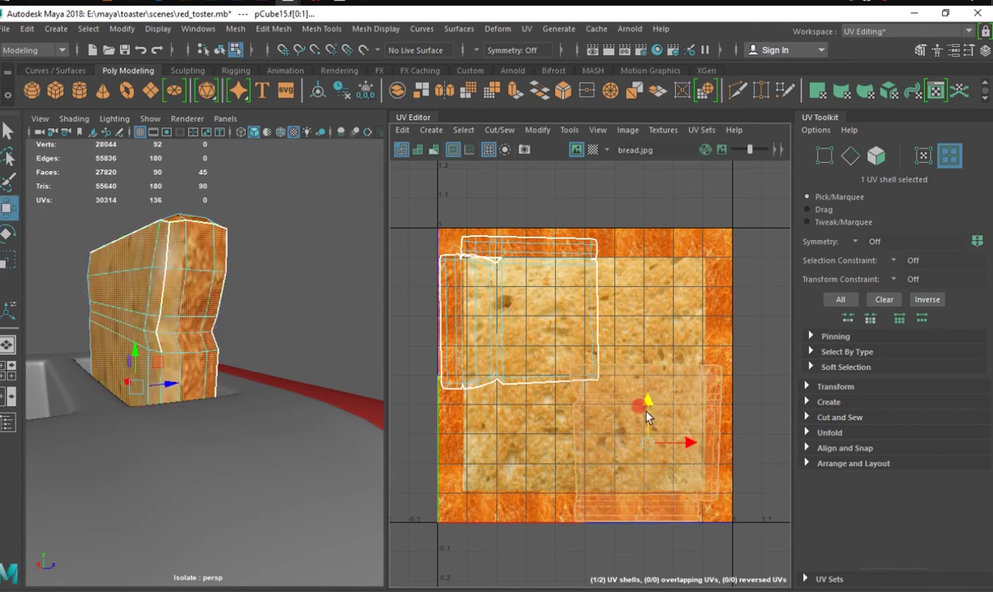
drag(672, 434, 681, 445)
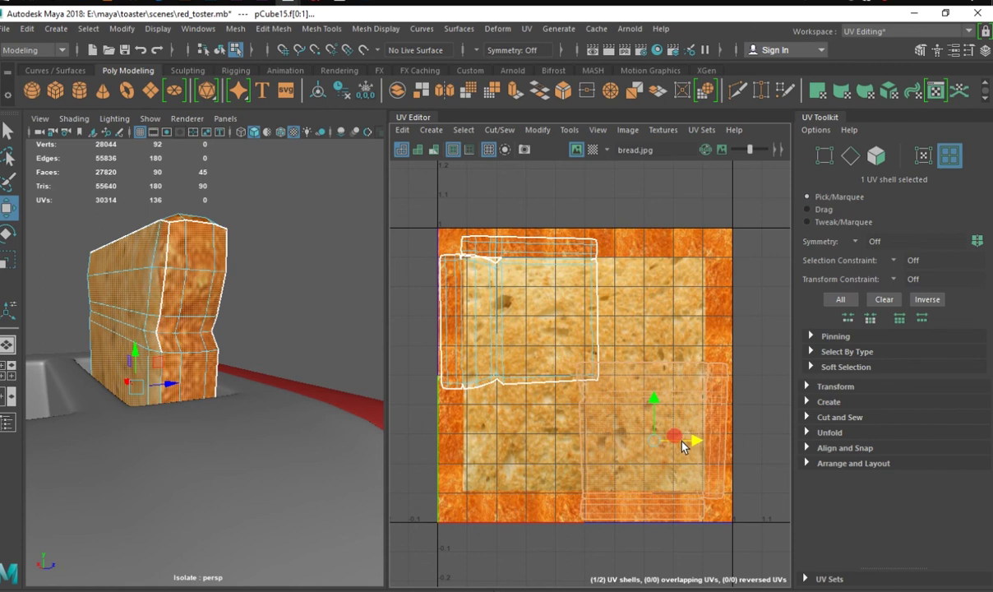
mouse_move(261, 369)
alt+mouse_down()
mouse_move(277, 395)
mouse_move(114, 395)
mouse_move(134, 344)
mouse_move(60, 310)
mouse_move(84, 244)
mouse_move(135, 268)
mouse_move(98, 276)
alt+mouse_up()
Scale up the lower-right UV shell until it extends past the tile edges.
click(660, 398)
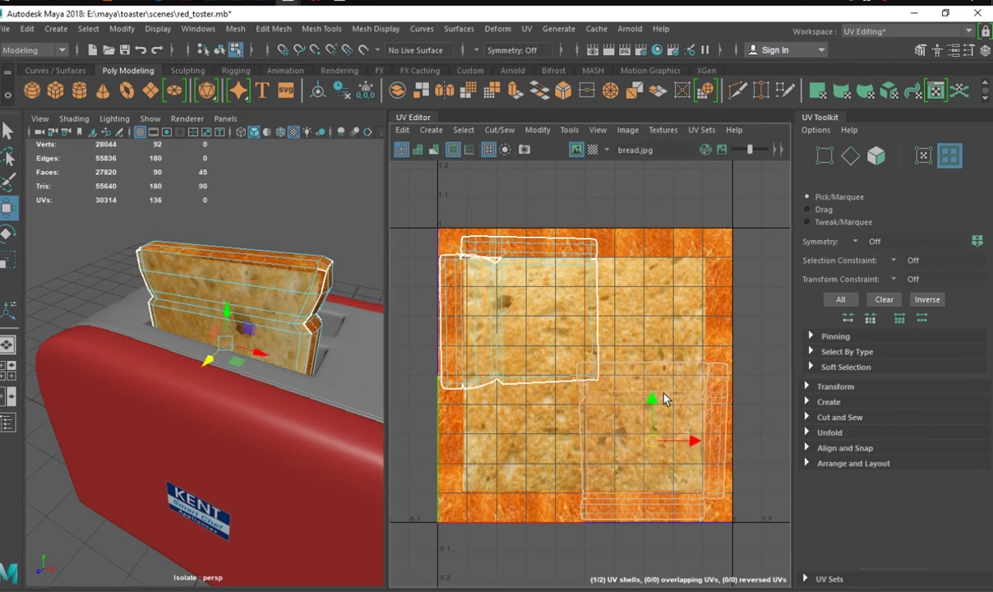
key(r)
mouse_move(652, 442)
mouse_down()
mouse_move(691, 442)
mouse_move(622, 408)
mouse_up()
click(6, 208)
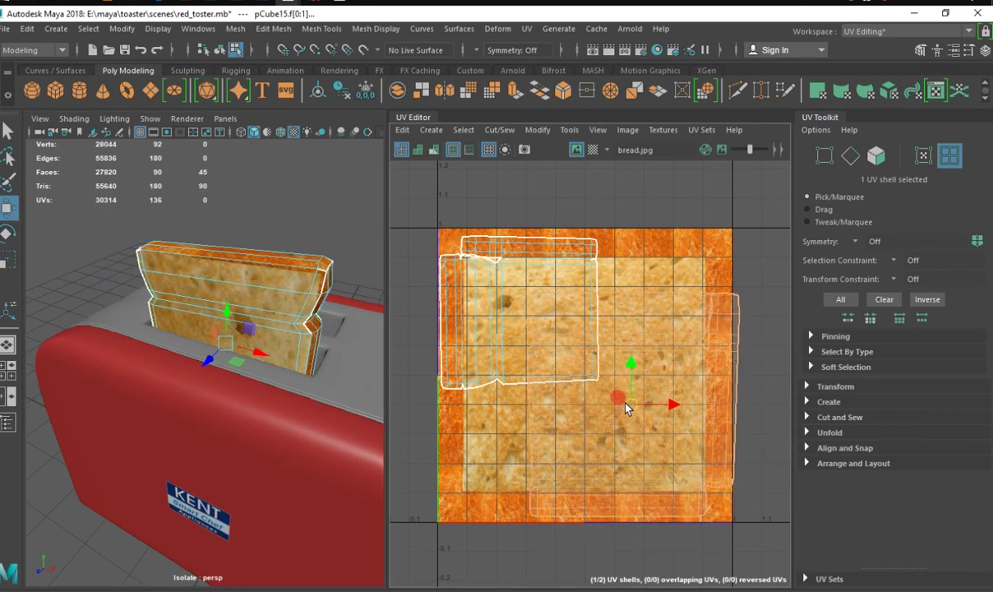
alt+drag(114, 313, 158, 319)
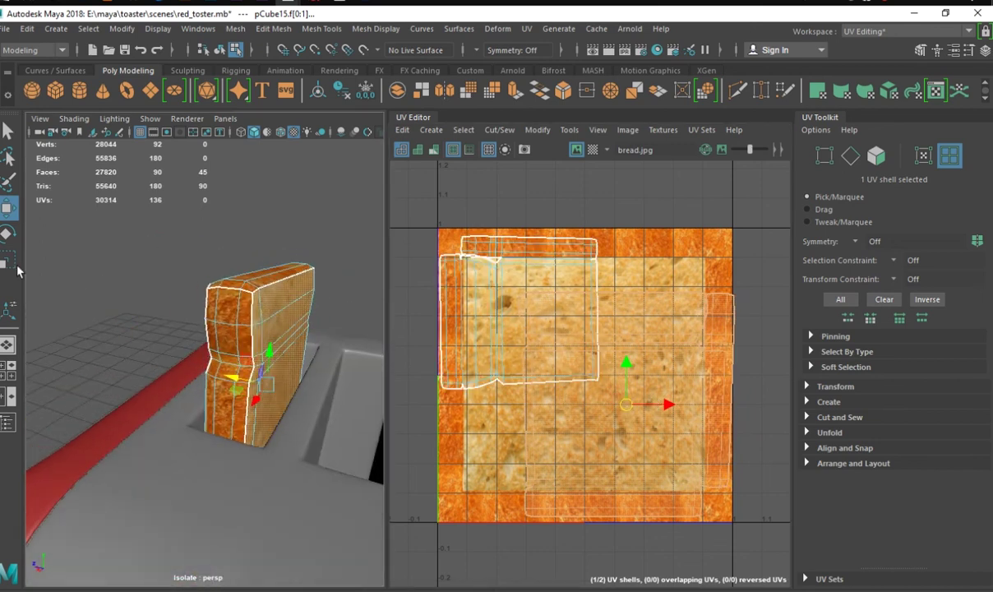
key(r)
mouse_move(638, 412)
mouse_down()
mouse_move(643, 421)
mouse_move(590, 377)
mouse_up()
key(w)
key(r)
key(w)
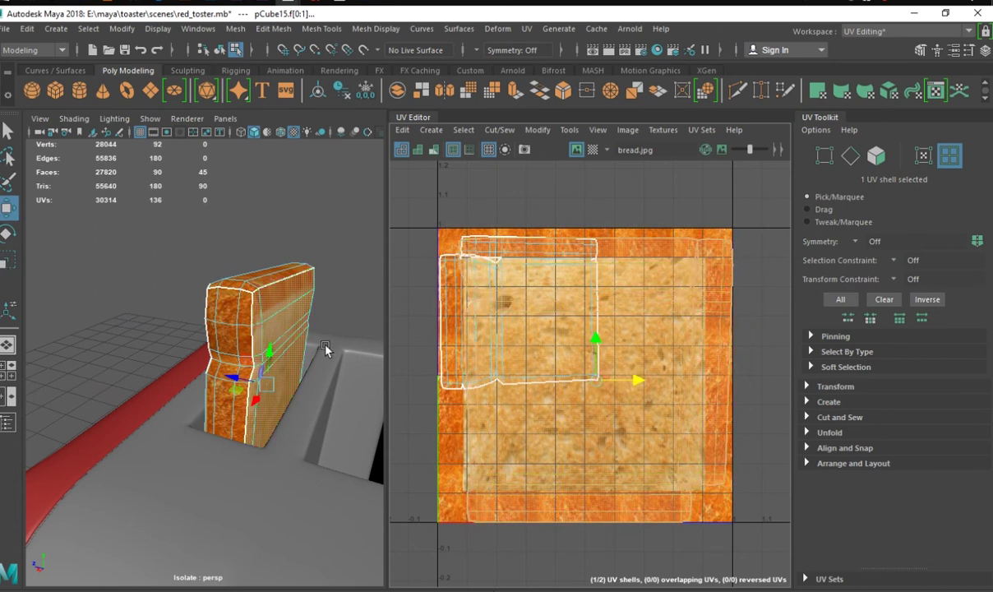
Shift the enlarged shell down slightly toward the crust border and inspect the bread texture.
mouse_move(328, 348)
alt+mouse_down()
mouse_move(229, 352)
mouse_move(336, 356)
alt+mouse_up()
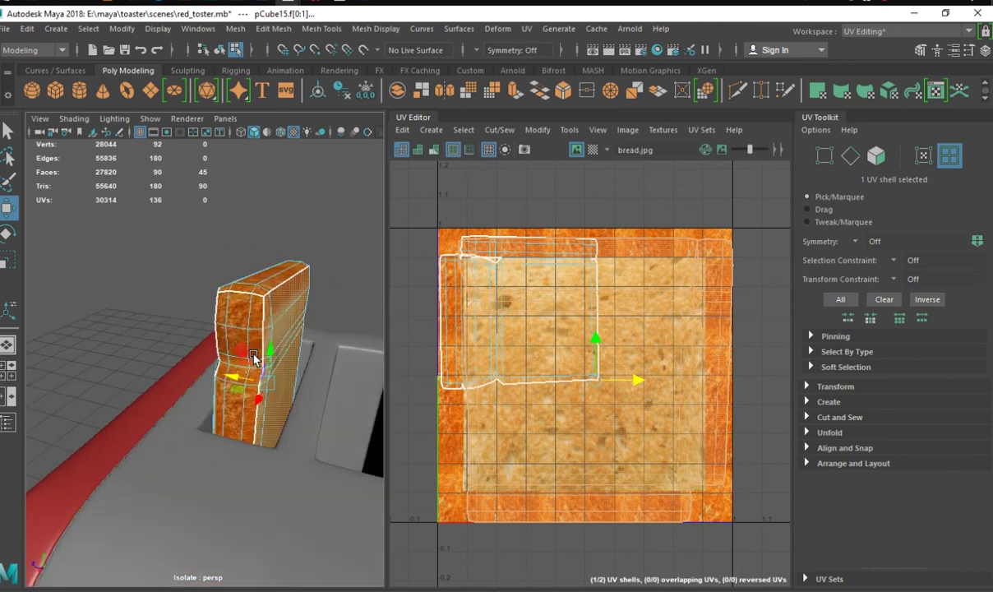
click(589, 333)
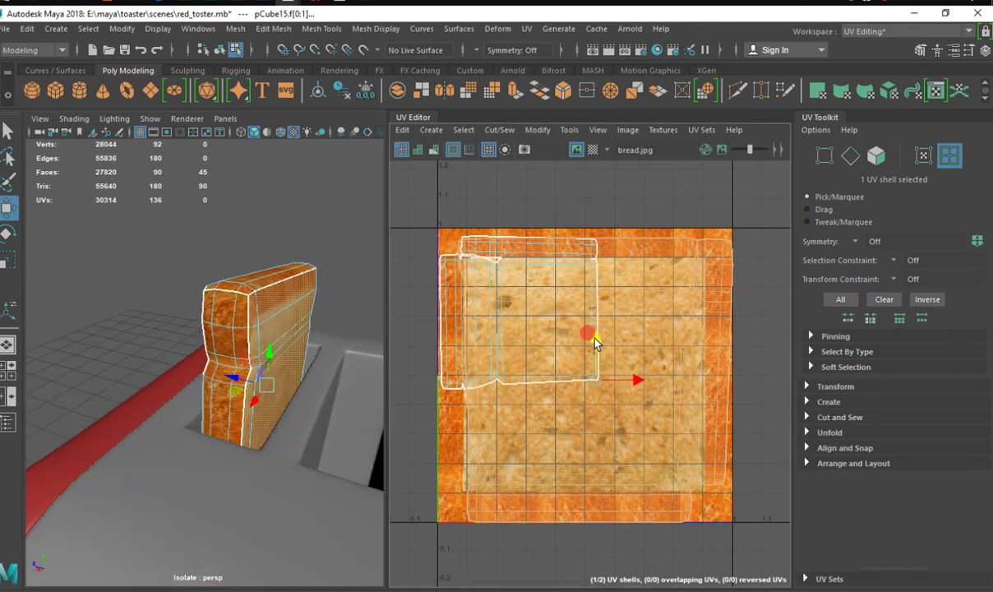
drag(595, 340, 595, 349)
mouse_move(296, 370)
alt+mouse_down()
mouse_move(374, 383)
mouse_move(381, 360)
alt+mouse_up()
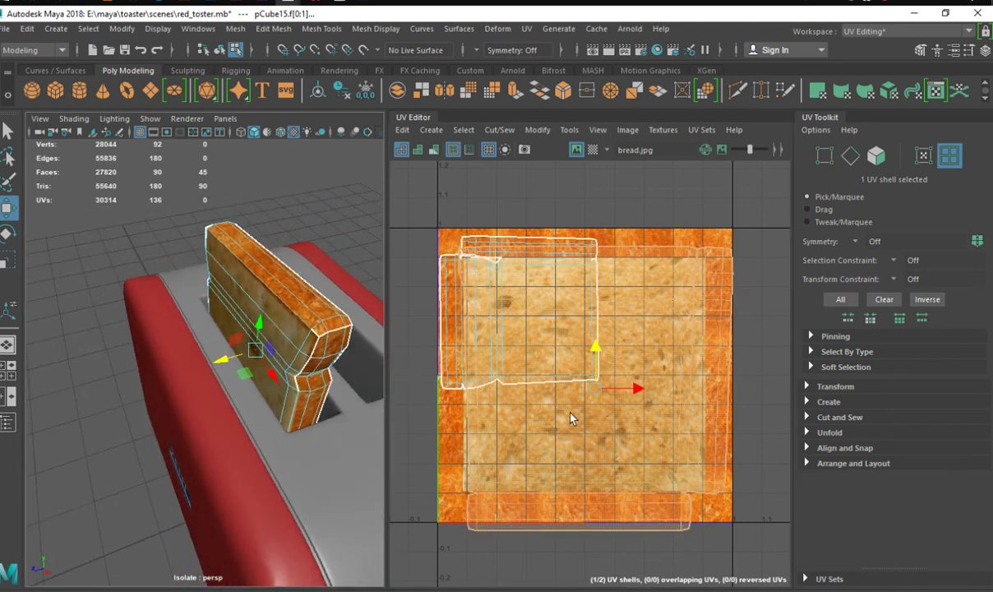
key(r)
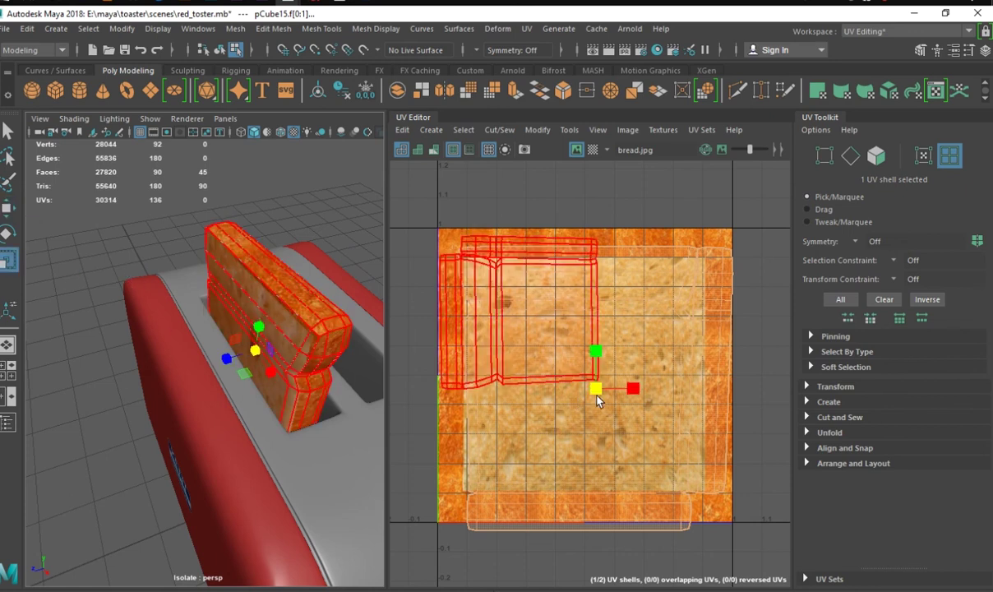
click(10, 206)
mouse_move(89, 290)
alt+mouse_down()
mouse_move(189, 295)
mouse_move(345, 378)
mouse_move(591, 415)
mouse_move(641, 415)
mouse_move(651, 392)
mouse_move(643, 388)
alt+mouse_up()
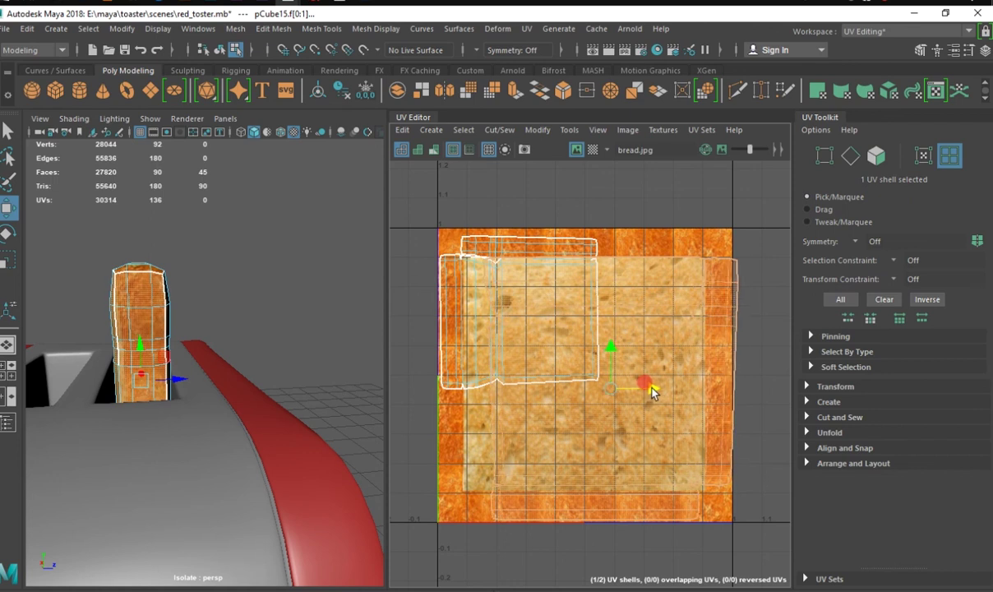
mouse_move(155, 370)
alt+mouse_down()
mouse_move(169, 376)
mouse_move(133, 372)
mouse_move(290, 355)
alt+mouse_up()
Move the left UV shell down-right onto the bread tile.
click(289, 355)
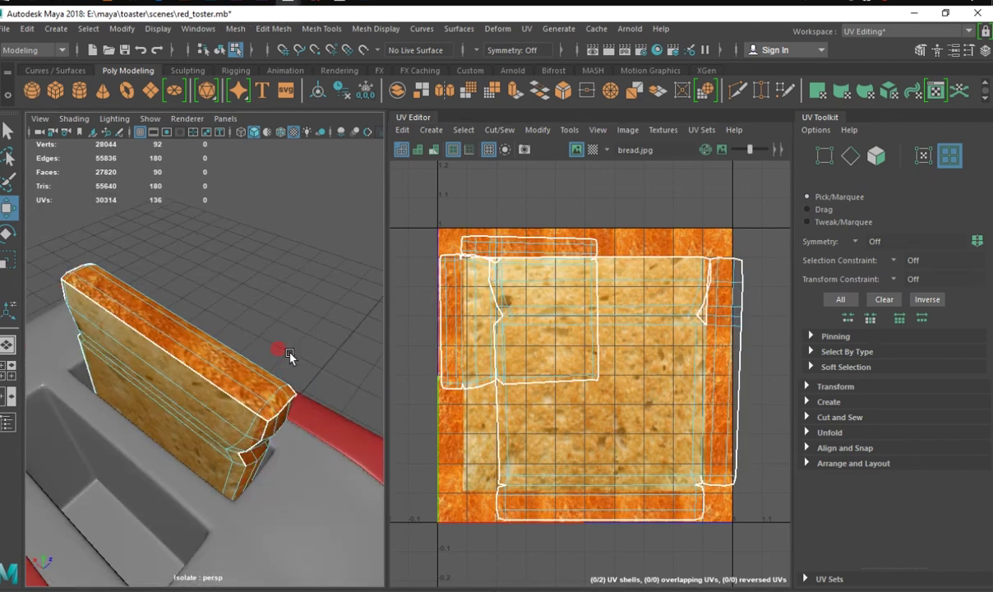
click(461, 309)
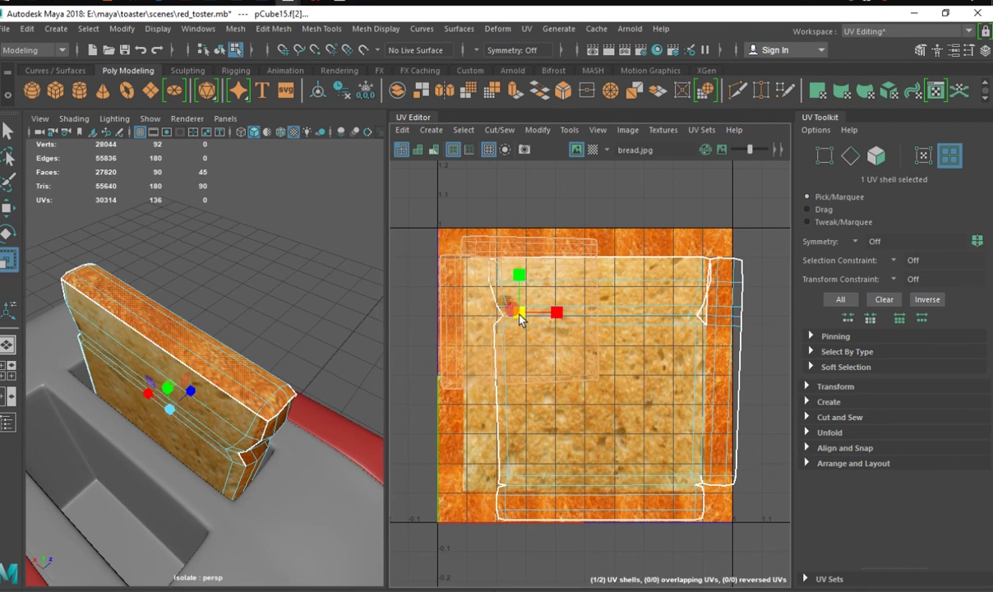
drag(518, 312, 570, 352)
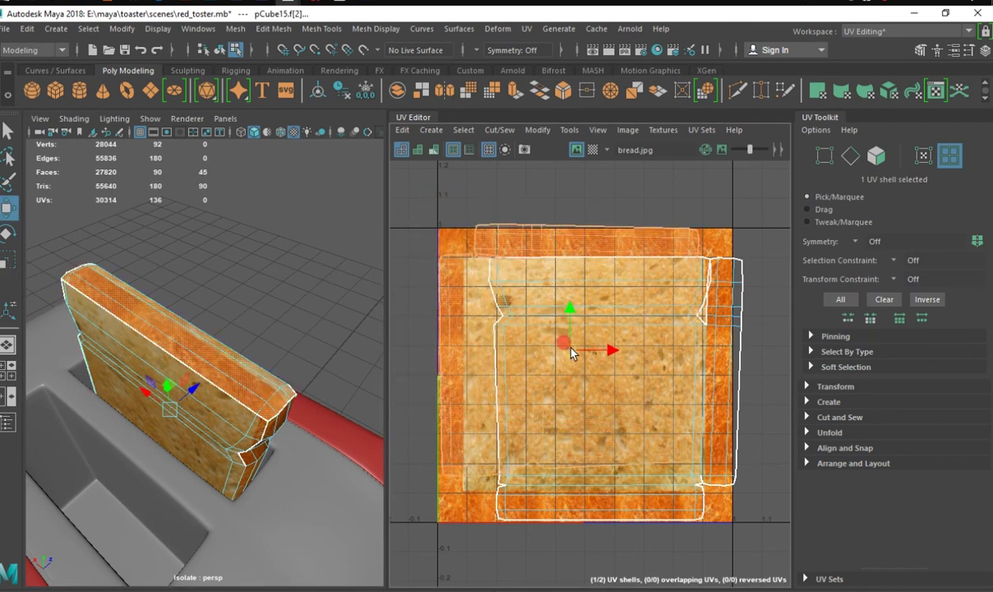
alt+drag(317, 341, 259, 361)
drag(612, 354, 596, 365)
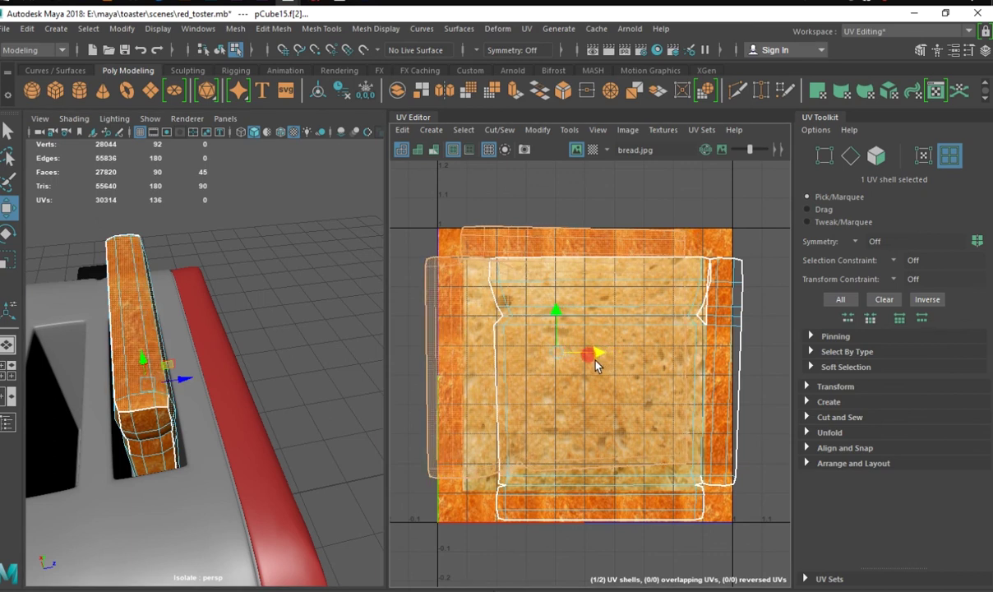
mouse_move(374, 353)
alt+mouse_down()
mouse_move(331, 424)
mouse_move(247, 247)
alt+mouse_up()
Shift the left shell up slightly to align with the crust and check the texture.
right_drag(244, 188, 250, 248)
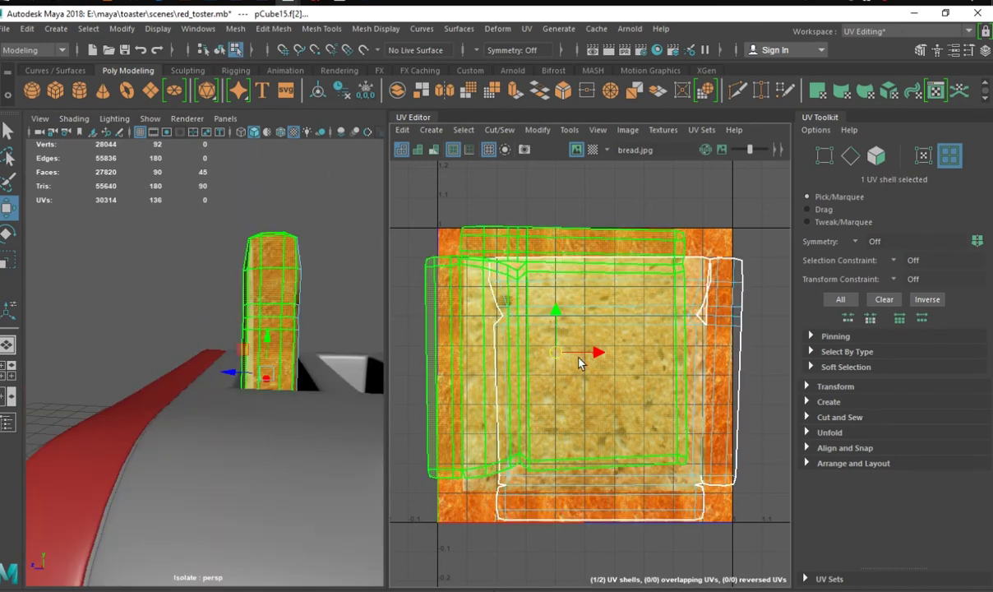
click(579, 362)
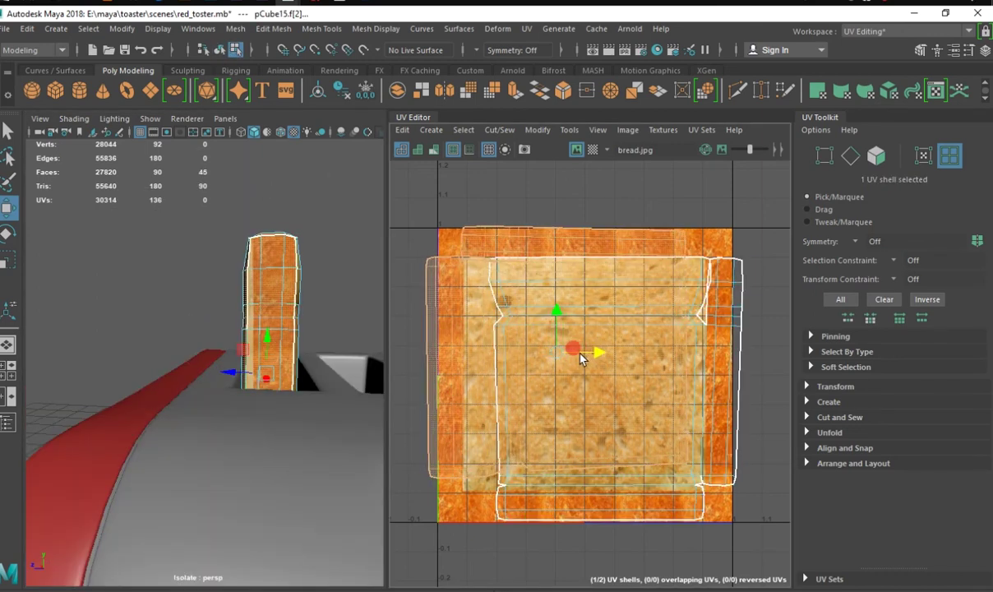
mouse_move(579, 357)
mouse_down()
mouse_move(492, 318)
mouse_move(553, 304)
mouse_up()
mouse_move(263, 329)
alt+mouse_down()
mouse_move(220, 378)
mouse_move(310, 317)
alt+mouse_up()
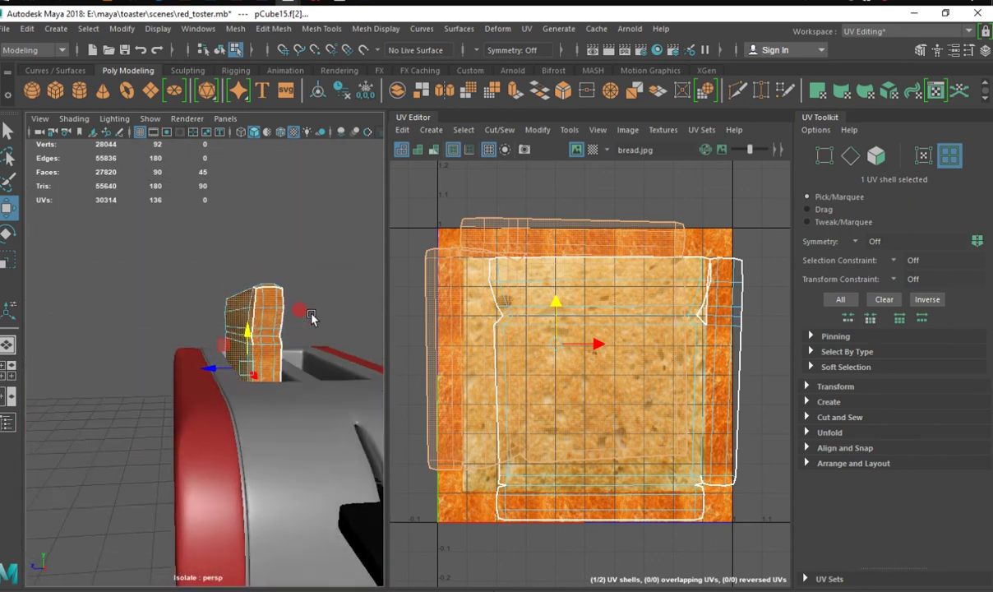
right_drag(262, 197, 263, 336)
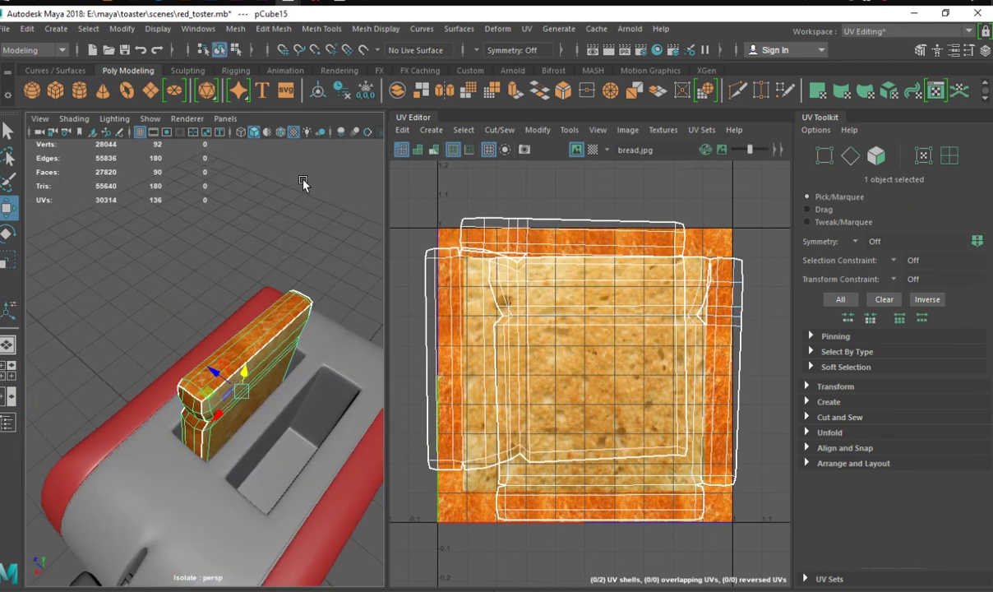
click(532, 299)
mouse_move(329, 264)
alt+mouse_down()
mouse_move(284, 273)
mouse_move(132, 233)
mouse_move(378, 237)
mouse_move(261, 275)
mouse_move(299, 303)
alt+mouse_up()
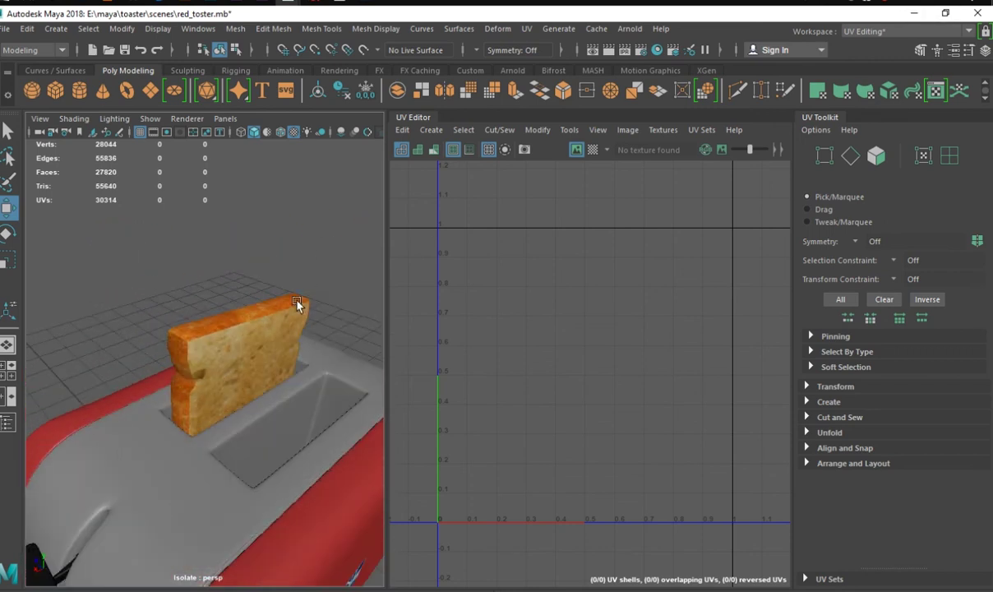
Switch to the Maya Classic workspace and view the bread slice in the toaster.
click(300, 303)
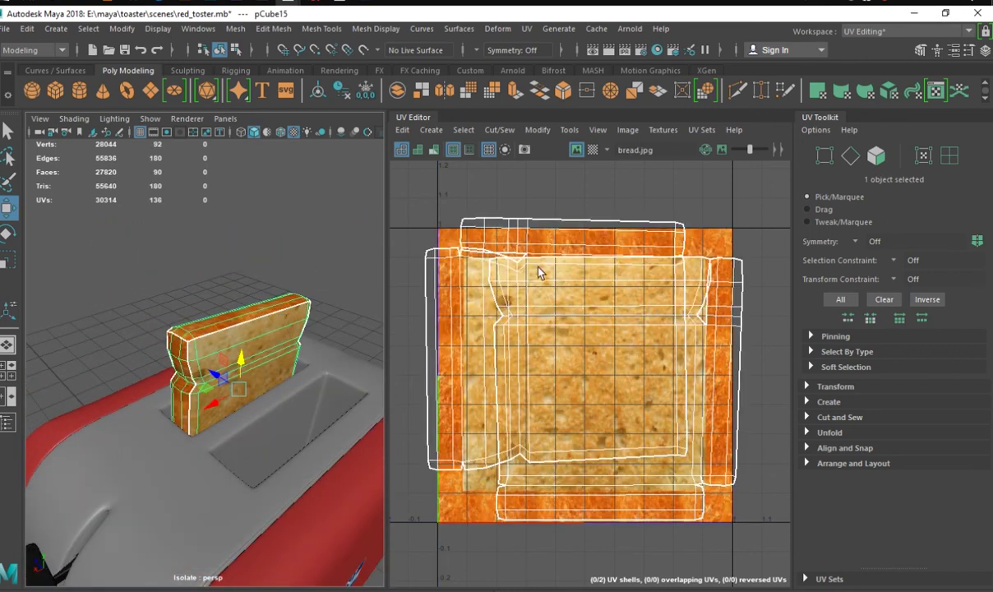
click(904, 31)
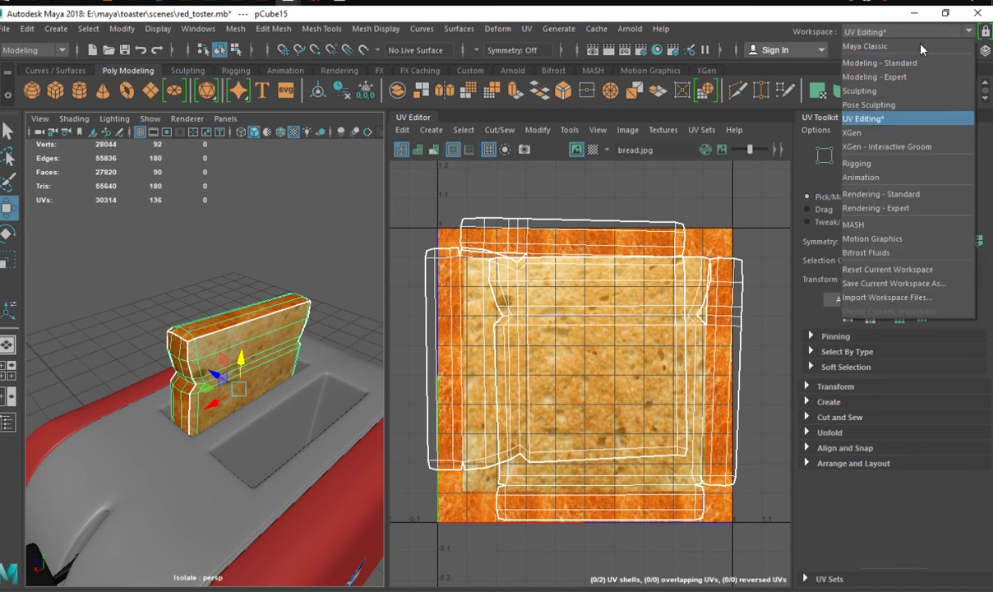
click(880, 46)
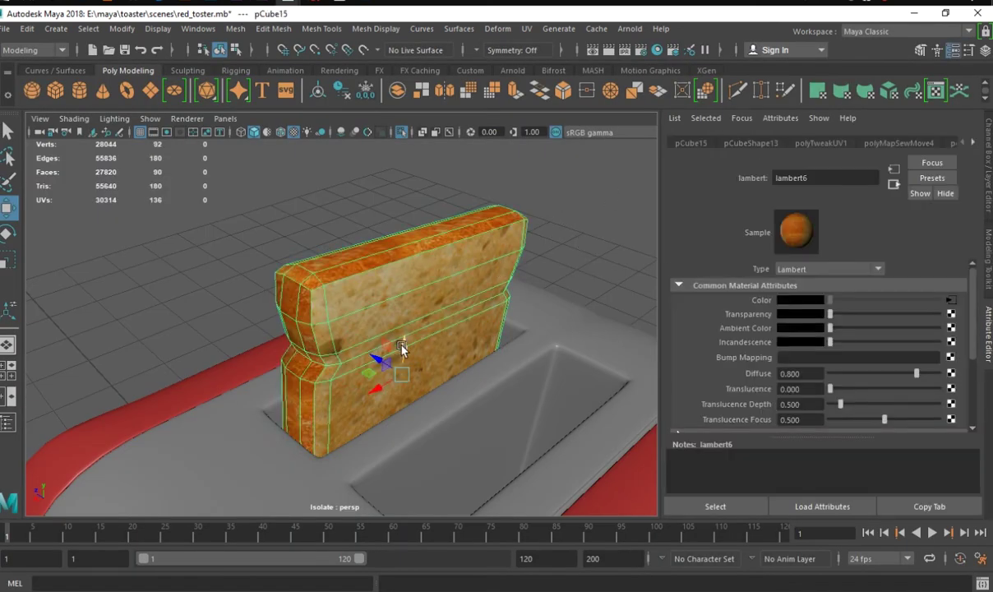
mouse_move(402, 349)
alt+mouse_down()
mouse_move(491, 291)
mouse_move(507, 309)
mouse_move(401, 210)
mouse_move(233, 221)
mouse_move(119, 289)
mouse_move(178, 303)
mouse_move(208, 232)
mouse_move(328, 348)
mouse_move(288, 373)
mouse_move(111, 293)
mouse_move(121, 318)
alt+mouse_up()
click(394, 213)
key(ctrl+z)
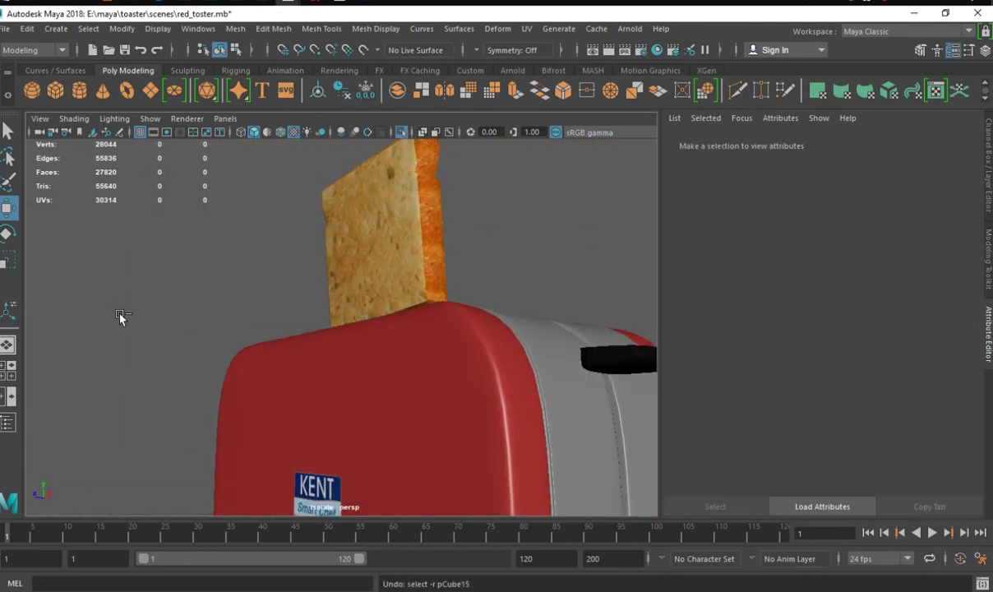
key(ctrl+z)
key(ctrl+z)
mouse_move(303, 382)
alt+mouse_down()
mouse_move(361, 331)
mouse_move(366, 304)
mouse_move(343, 334)
mouse_move(472, 300)
mouse_move(484, 324)
mouse_move(348, 337)
mouse_move(363, 262)
mouse_move(458, 324)
alt+mouse_up()
click(366, 304)
click(473, 300)
click(363, 262)
click(386, 275)
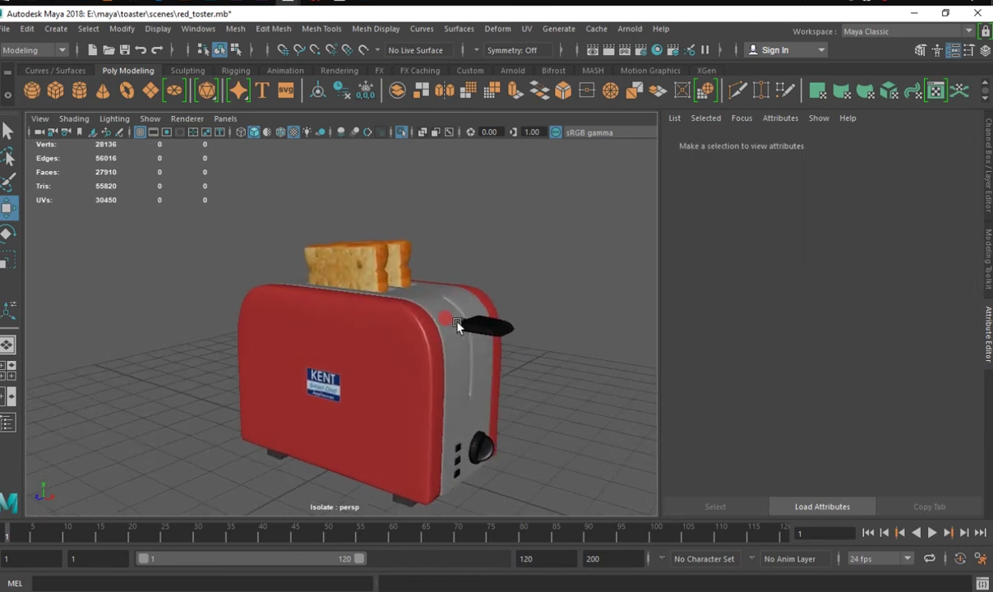
mouse_move(524, 318)
alt+mouse_down()
mouse_move(454, 317)
mouse_move(531, 310)
alt+mouse_up()
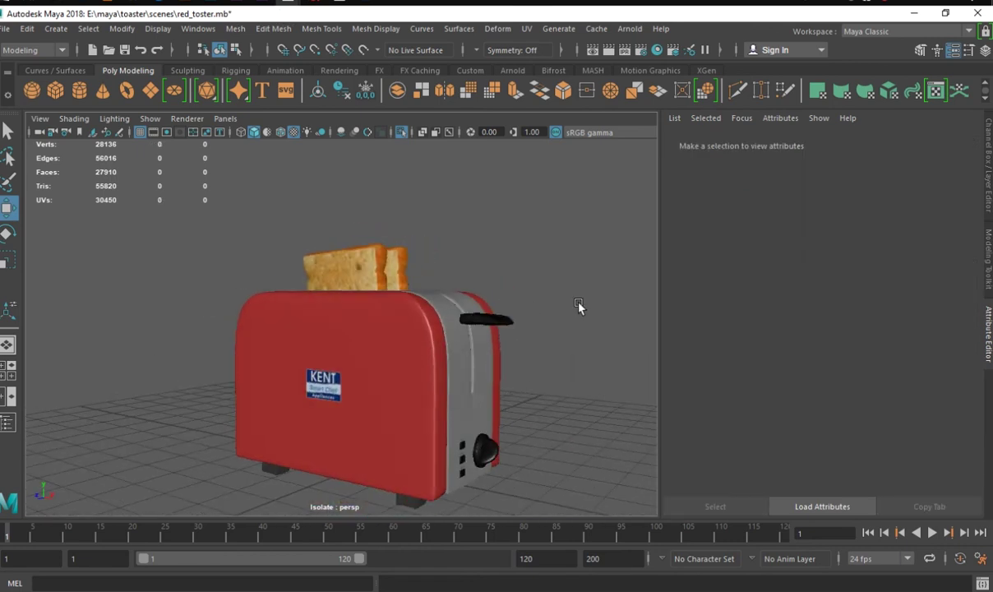